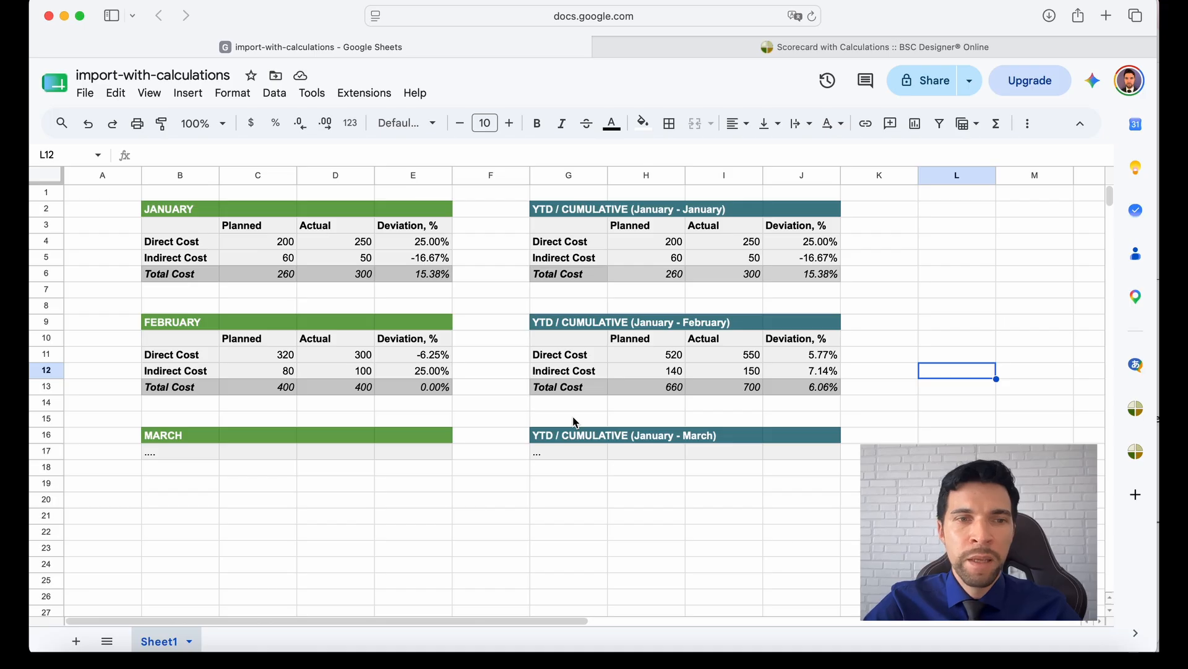
Examine the January table's Direct Cost and Indirect Cost rows, its Planned and Actual columns, and the formulas behind their deviation percentages.
left_click(109, 214)
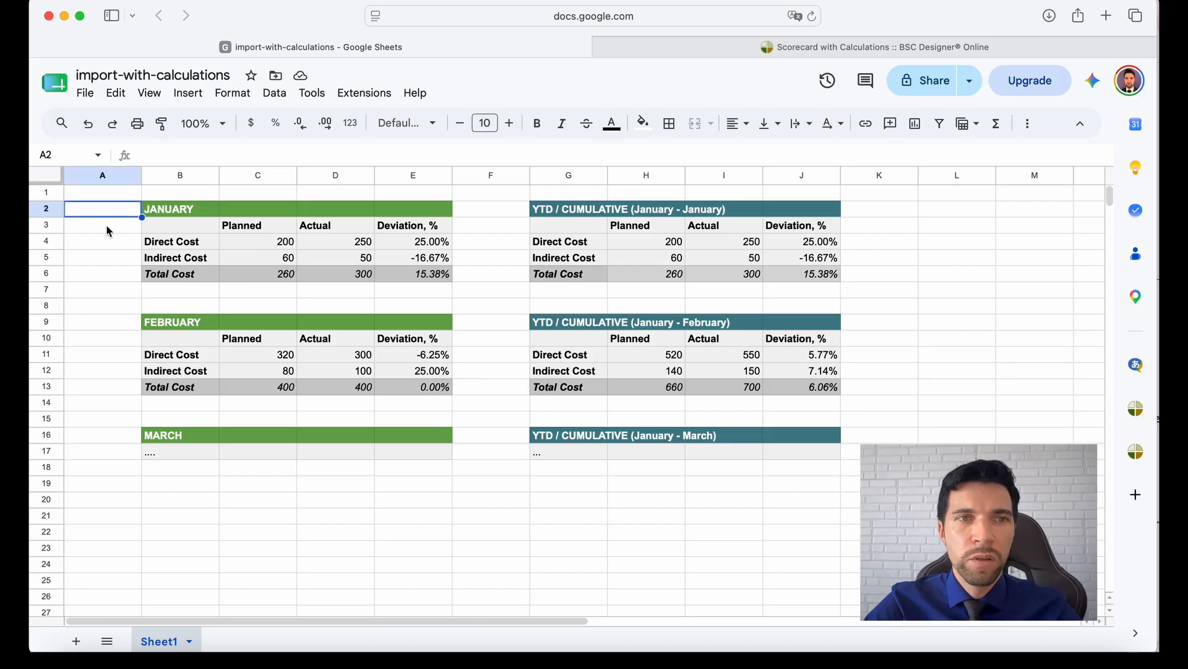
left_click(103, 193)
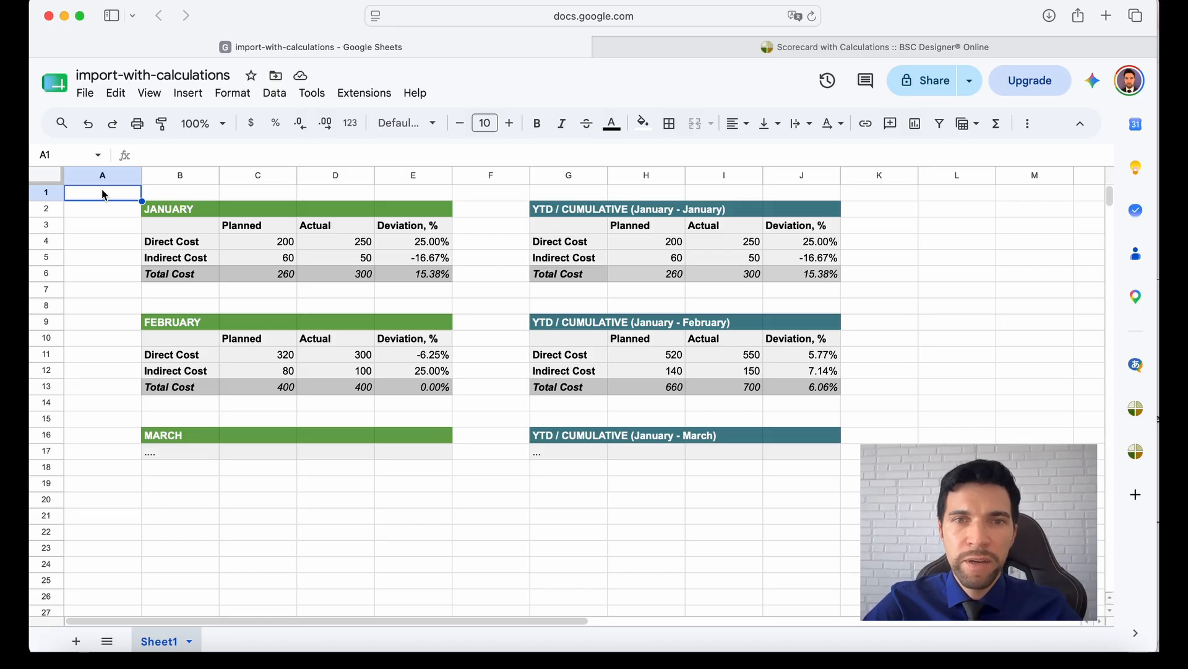
left_click(128, 246)
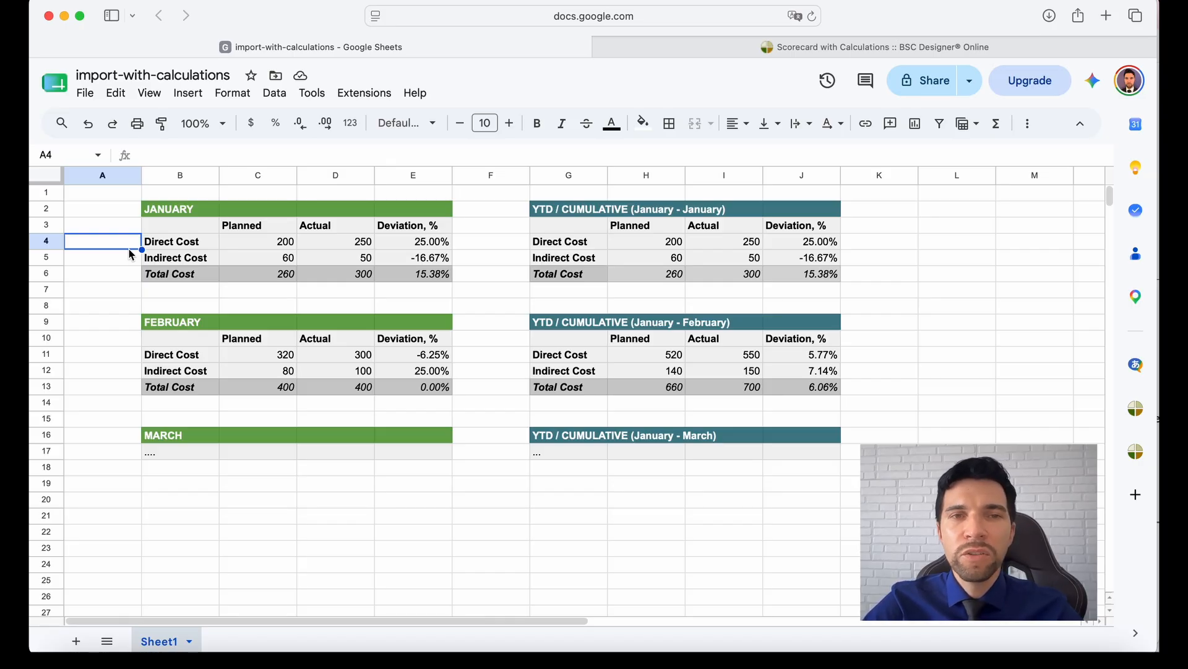
left_click(184, 246)
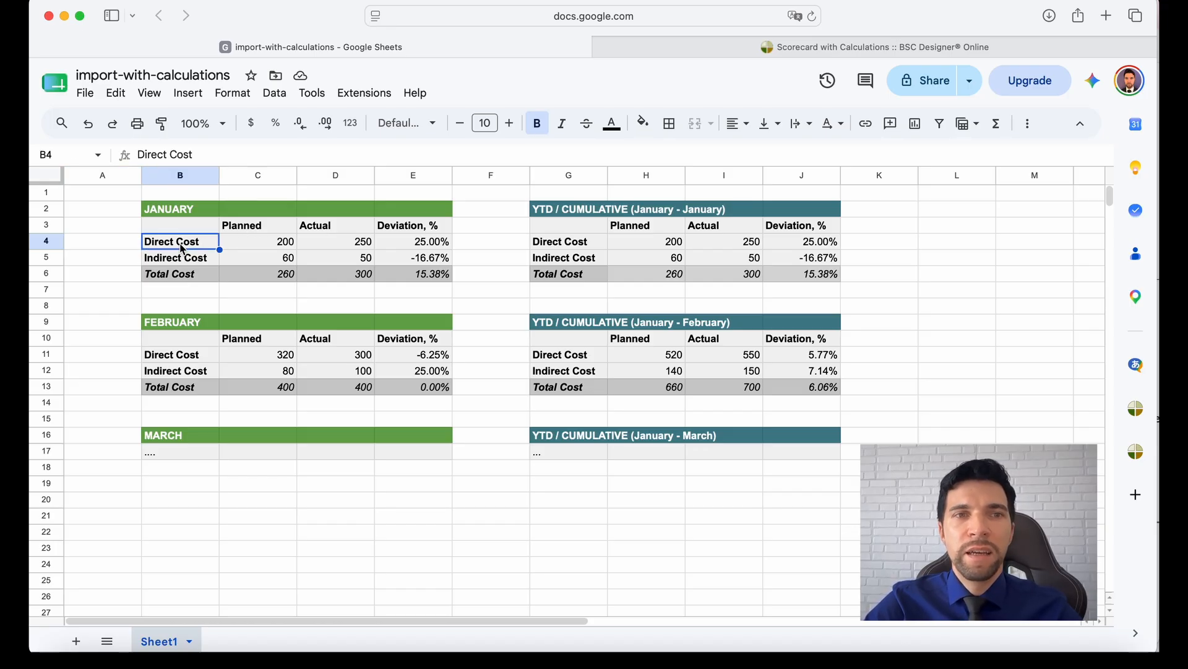
left_click(183, 263)
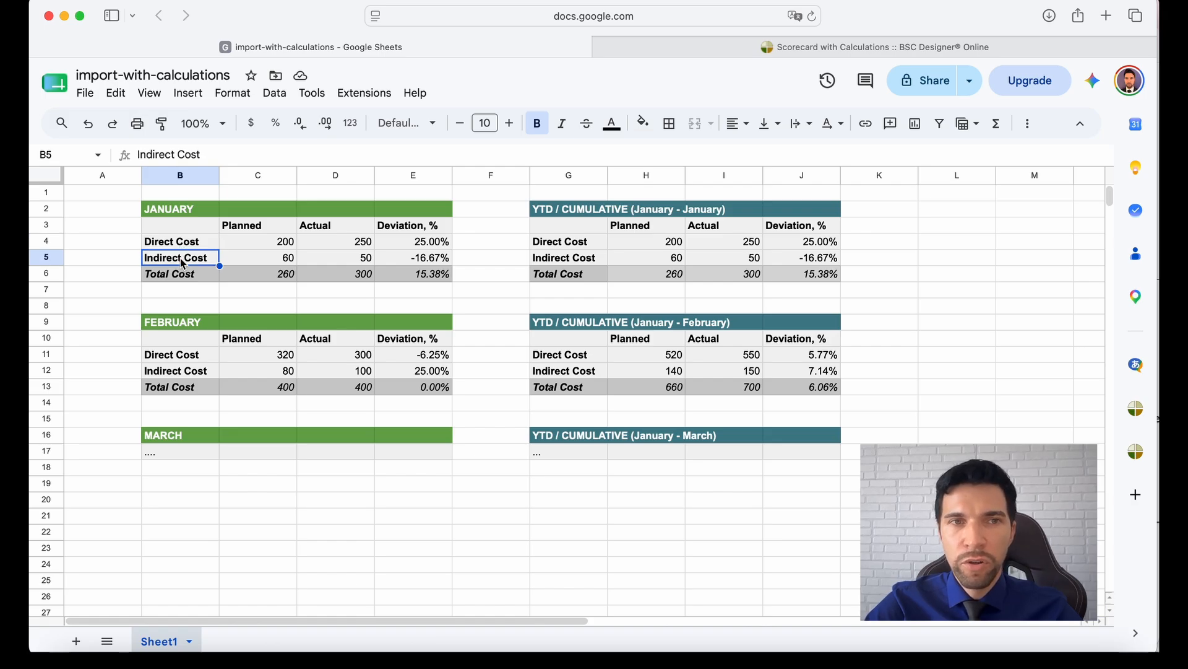
left_click(250, 235)
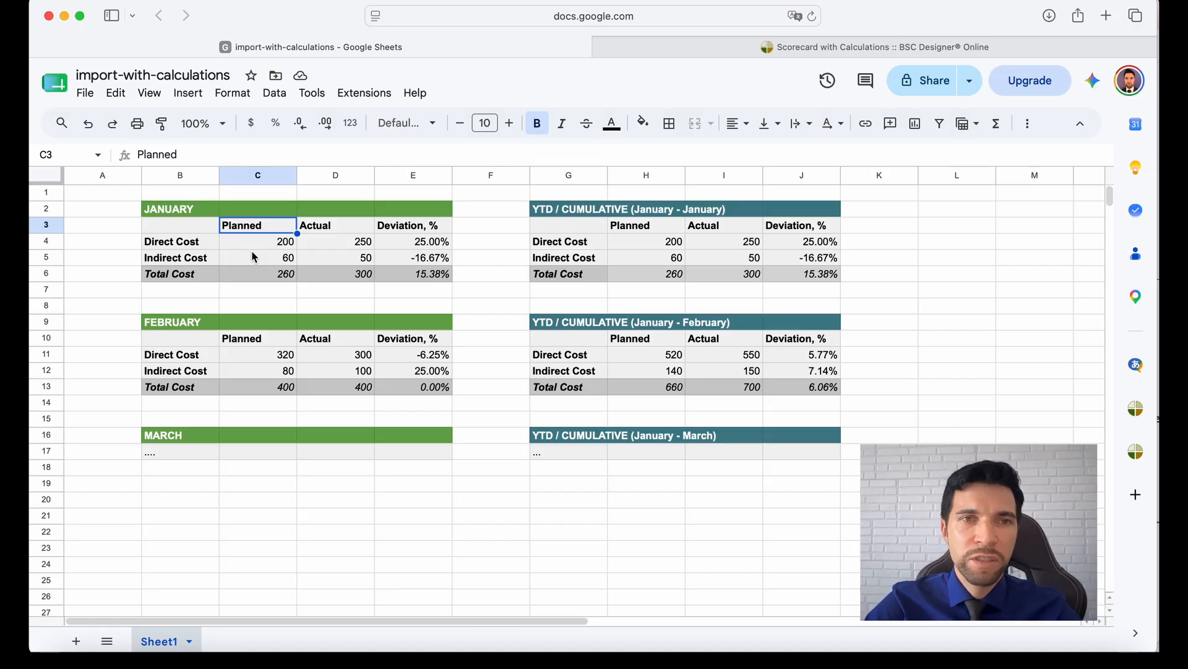
left_click_drag(355, 233, 277, 229)
left_click(278, 229)
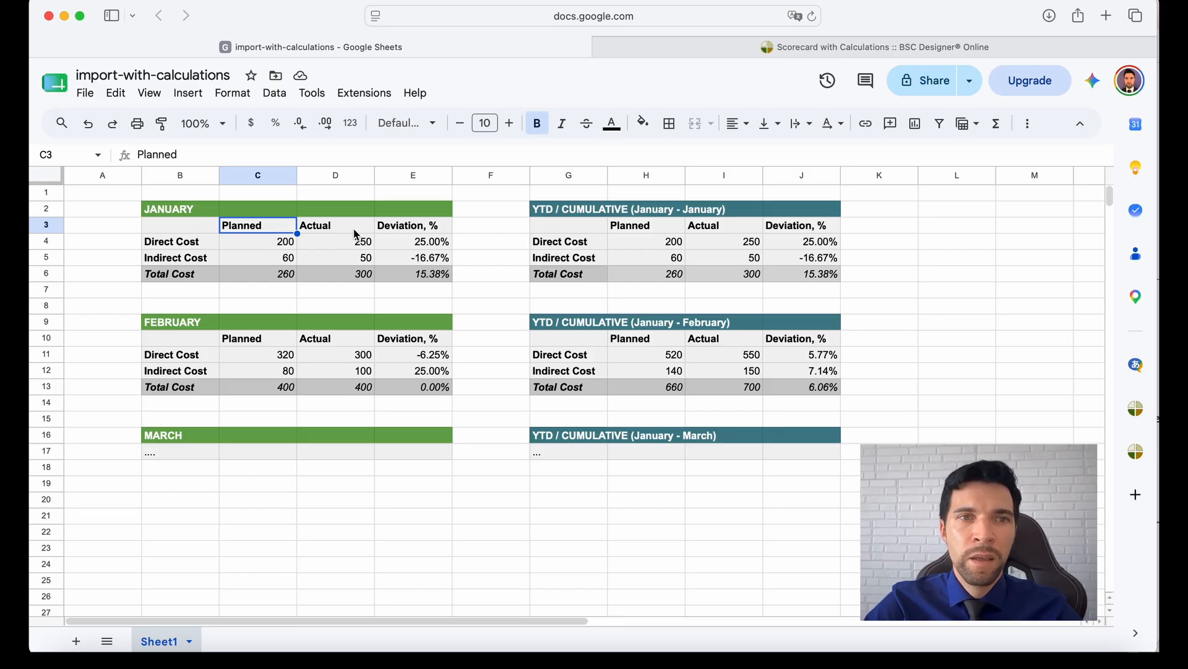
left_click(403, 246)
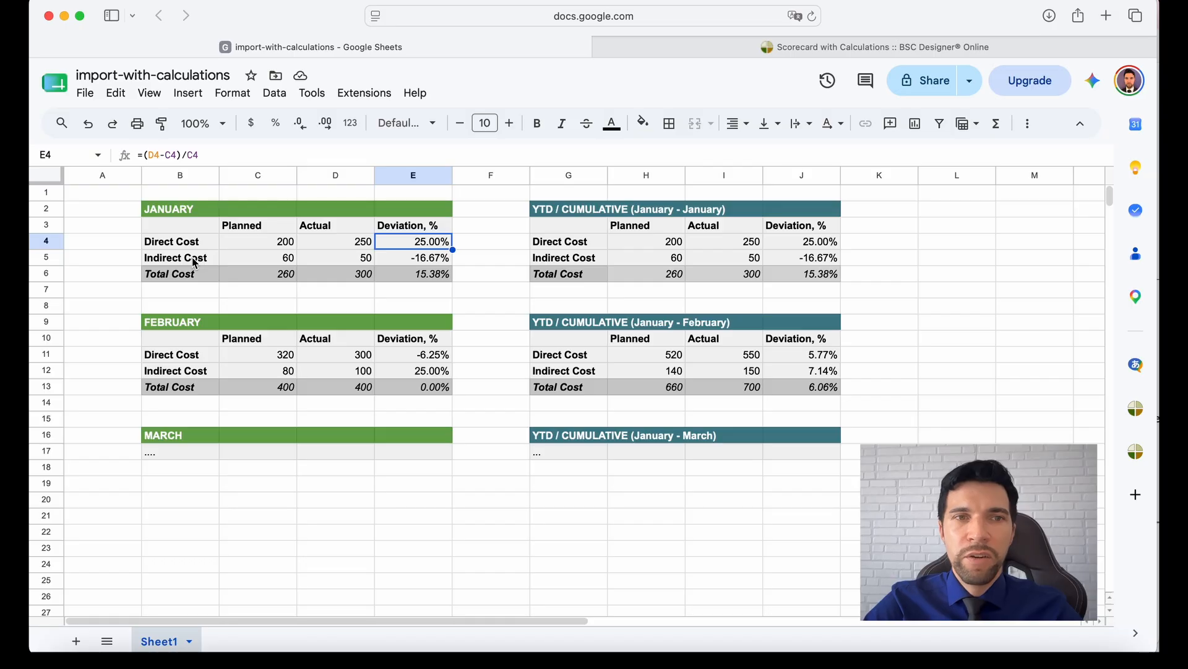
left_click(419, 259)
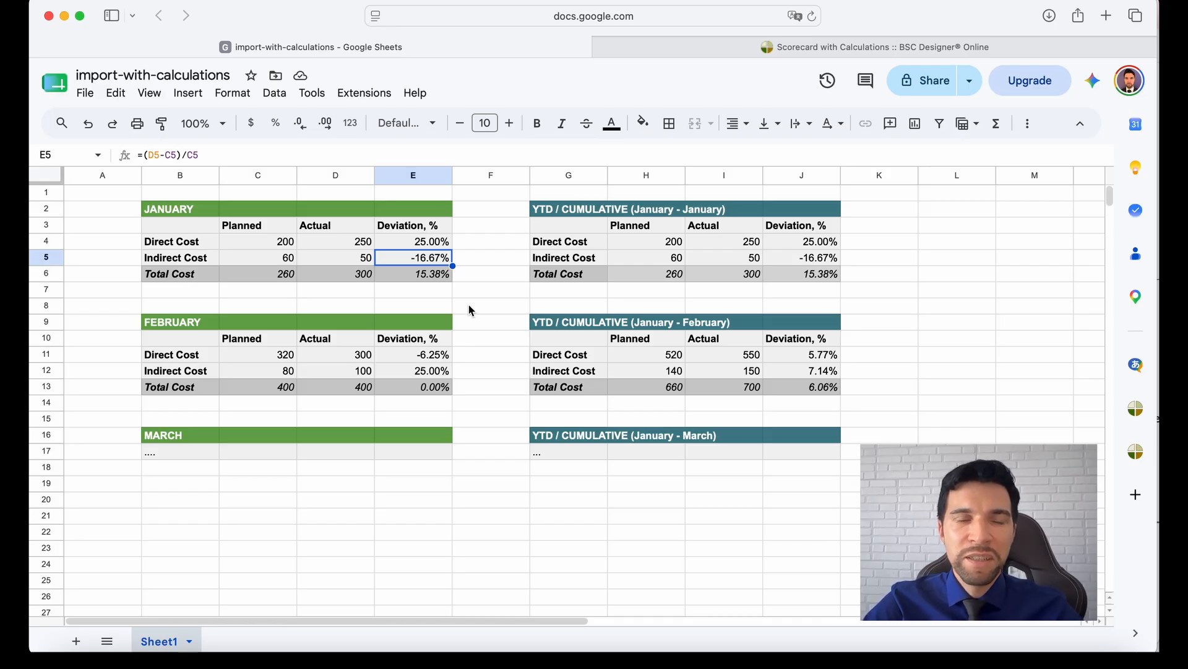
Examine January's planned and actual totals and the Total Cost deviation formula, and compare the January table with the February one.
left_click_drag(261, 228, 272, 276)
left_click_drag(334, 227, 341, 277)
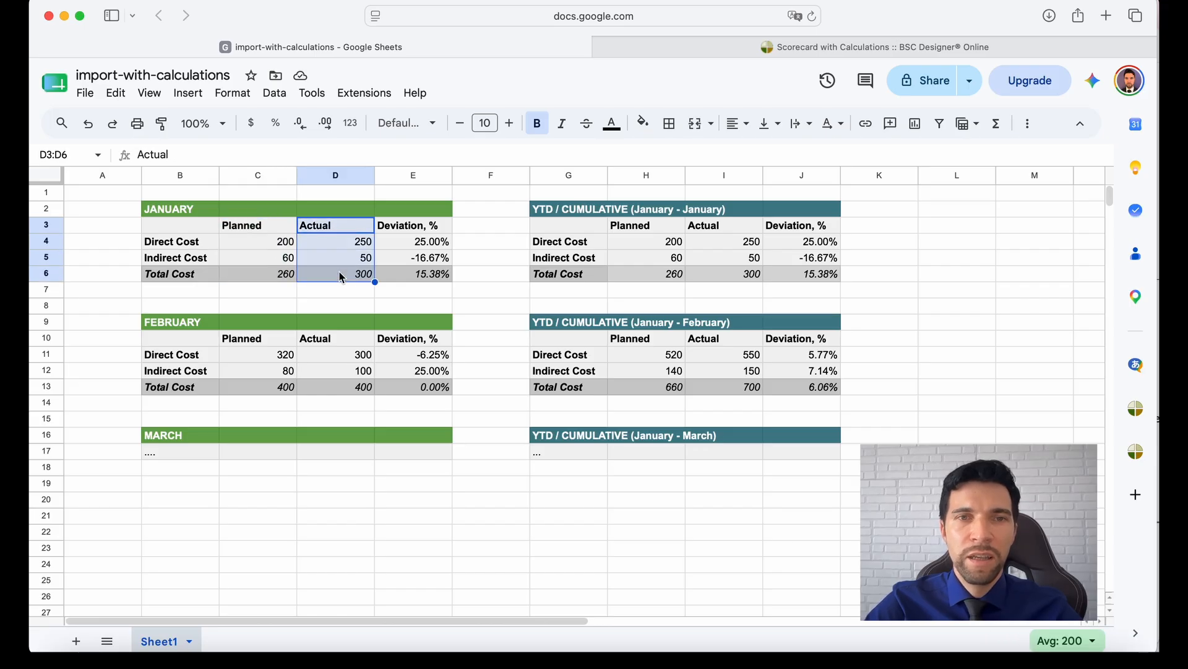
left_click(411, 278)
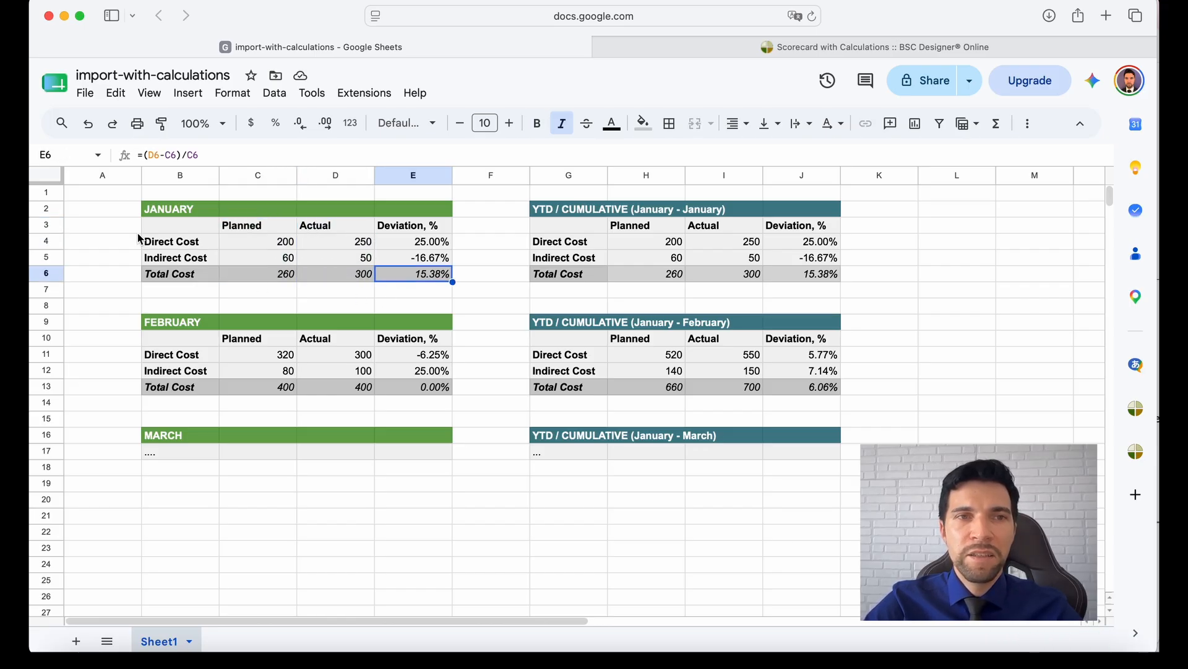
left_click(176, 213)
left_click_drag(177, 220, 440, 276)
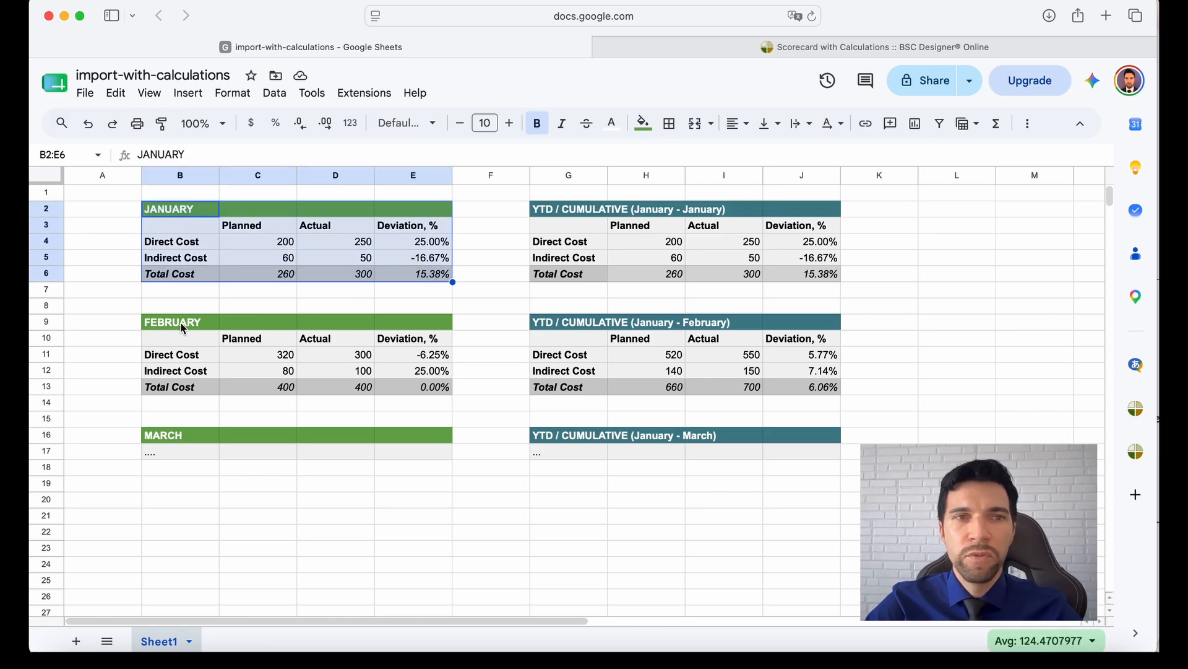
left_click_drag(184, 328, 438, 401)
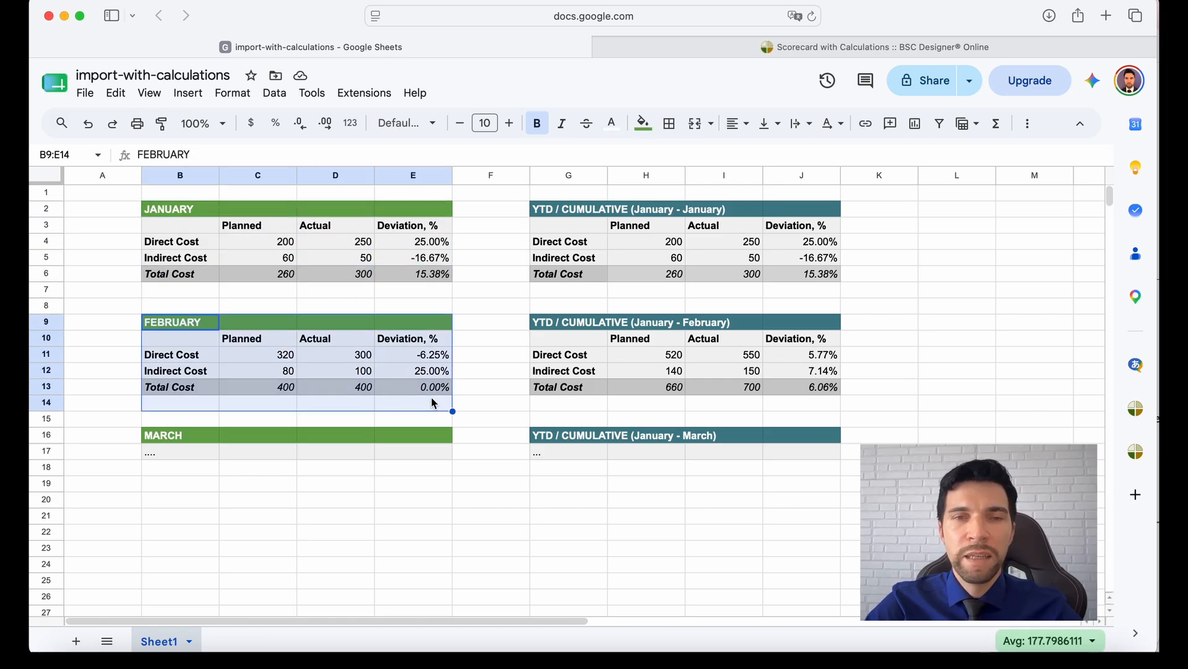
left_click(518, 319)
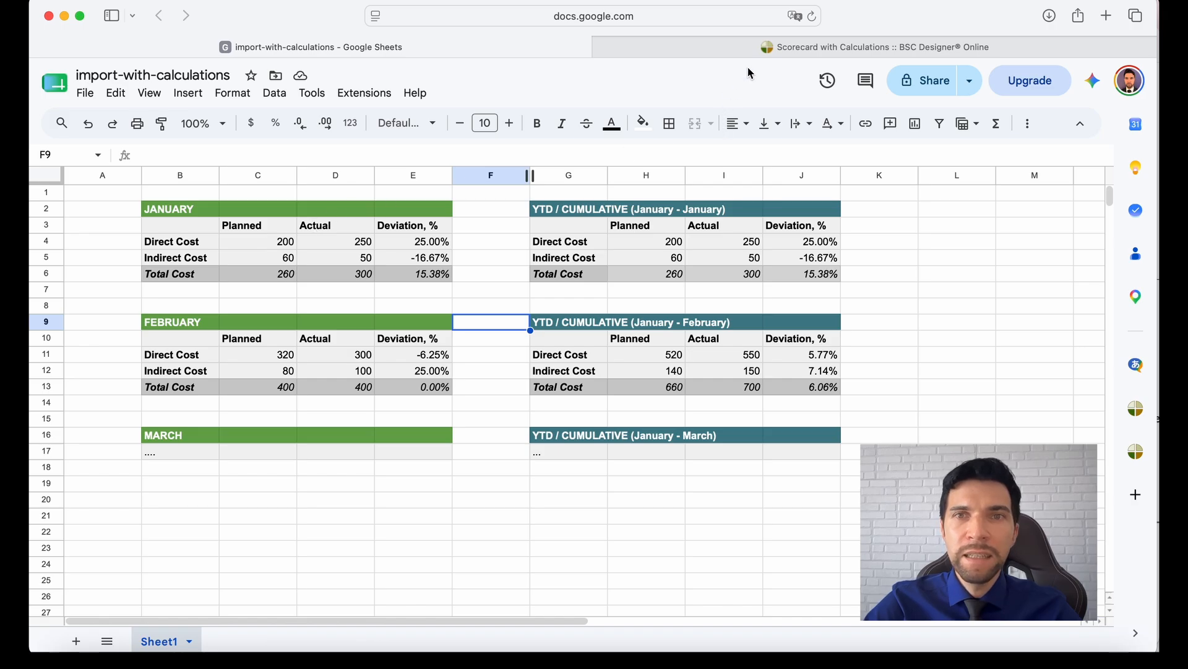
In BSC Designer, add an item under Scorecard with Calculations and name it Direct Cost, using the January row label from Google Sheets.
left_click(761, 54)
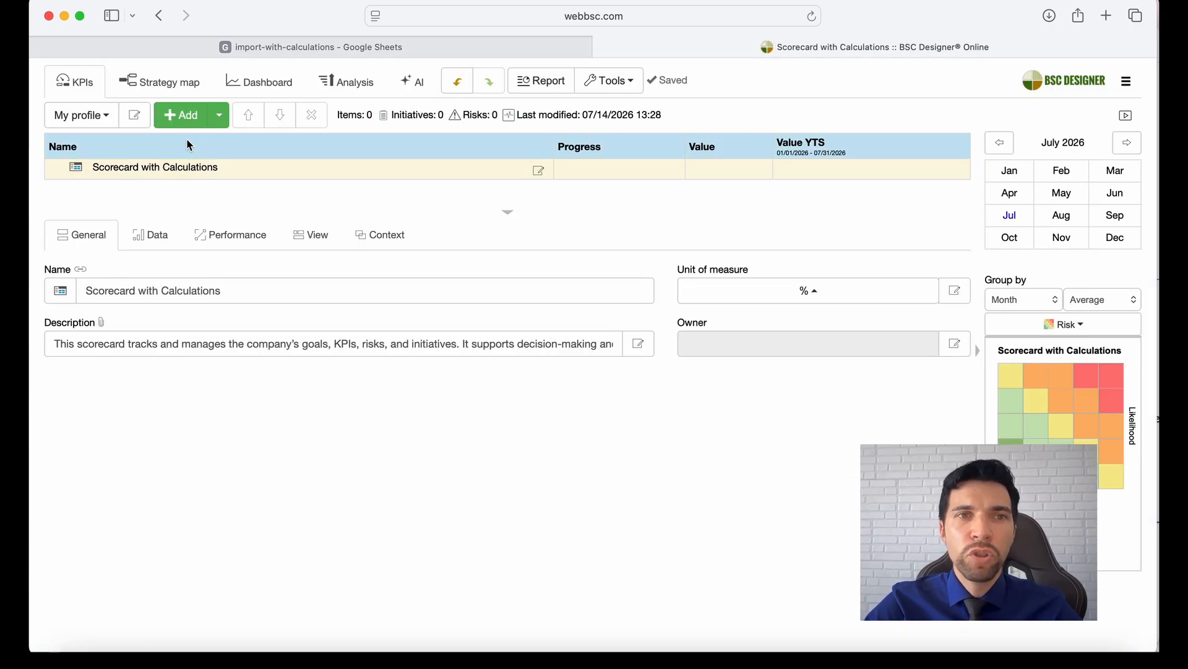
left_click(182, 116)
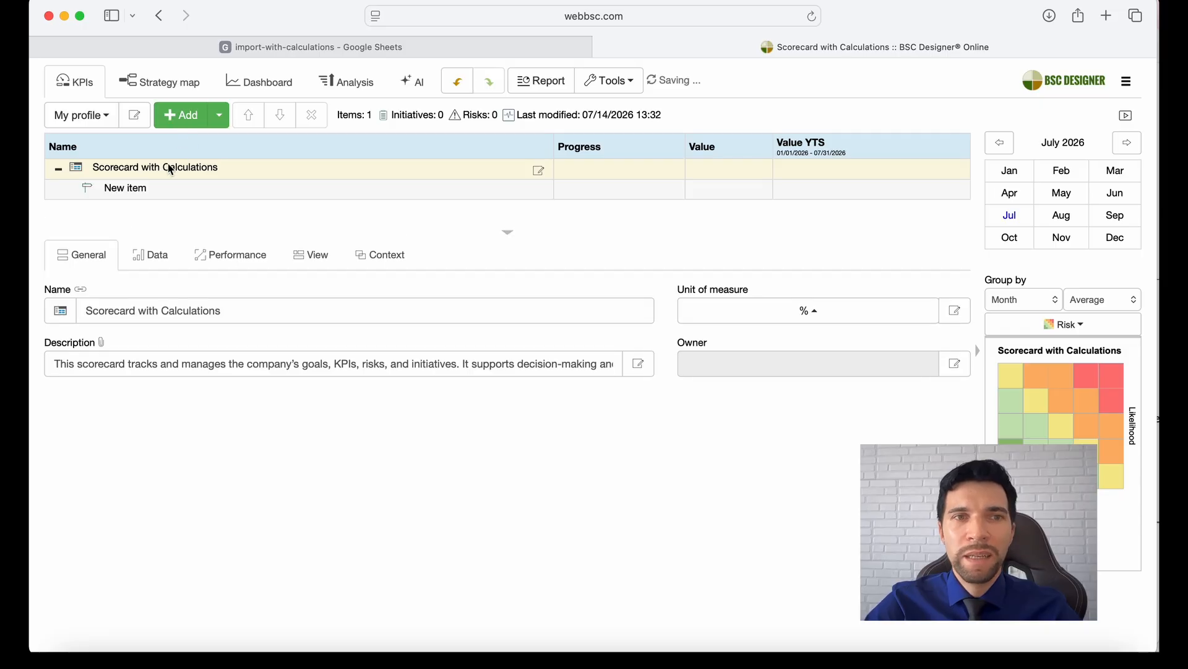
left_click(370, 50)
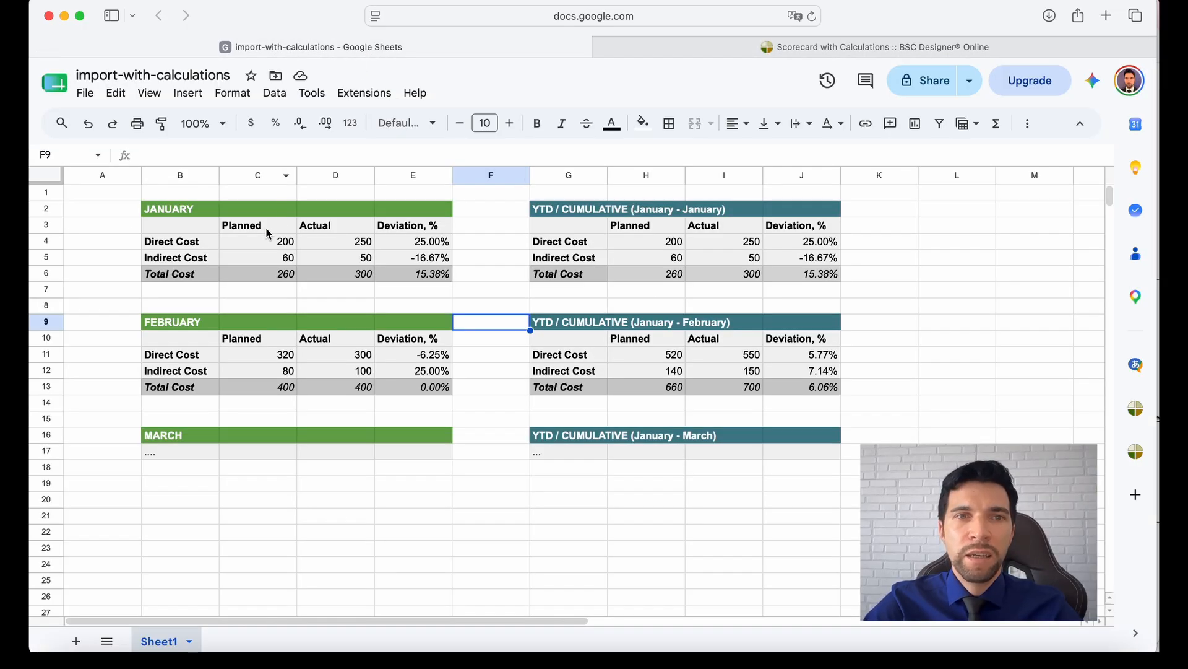
left_click(207, 242)
left_click(801, 50)
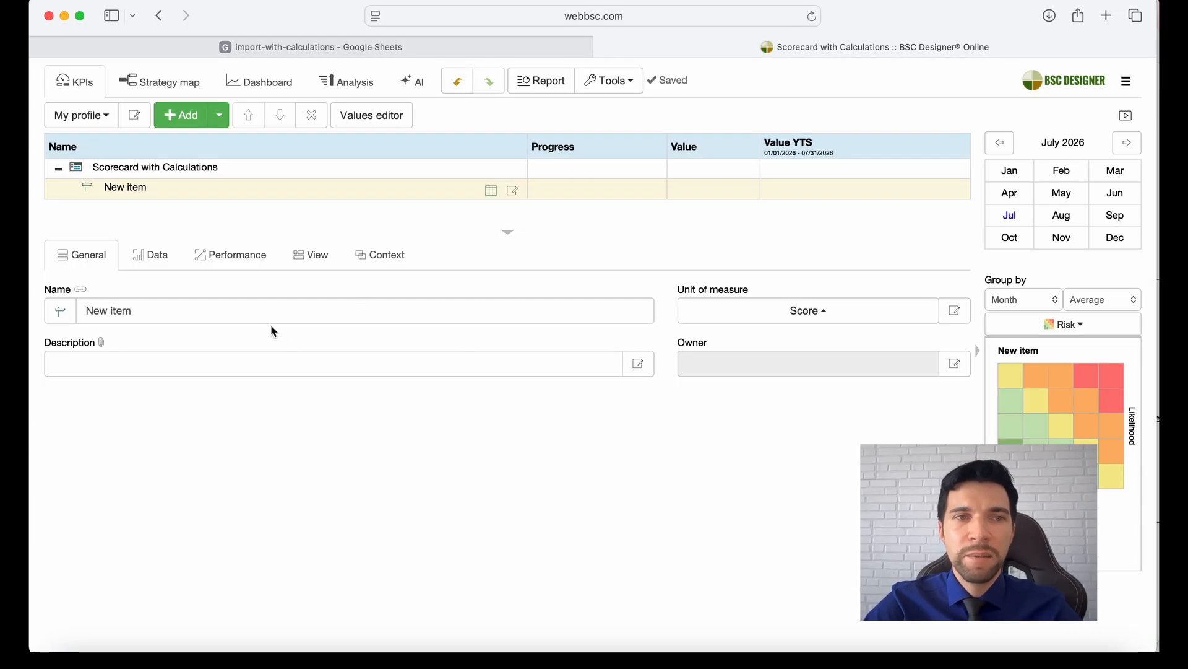
left_click(203, 322)
key("super+a")
type("Direct Cost")
Set the Direct Cost item's value to 250, copied from January's actual direct cost in the spreadsheet.
left_click(160, 258)
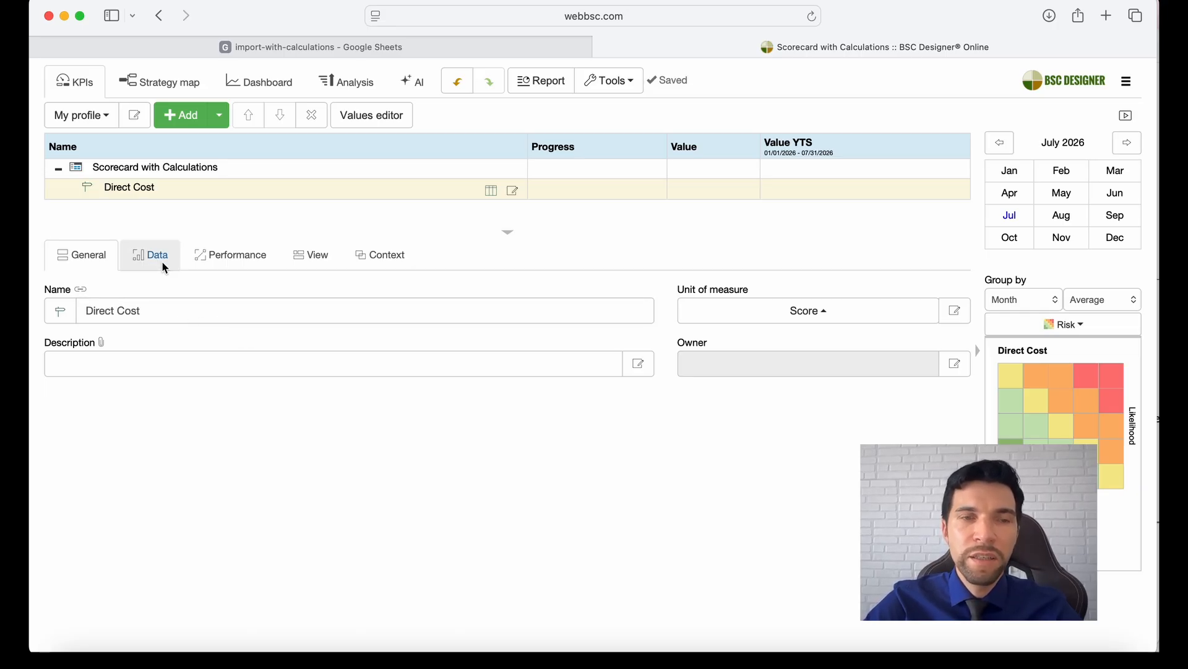
left_click(343, 49)
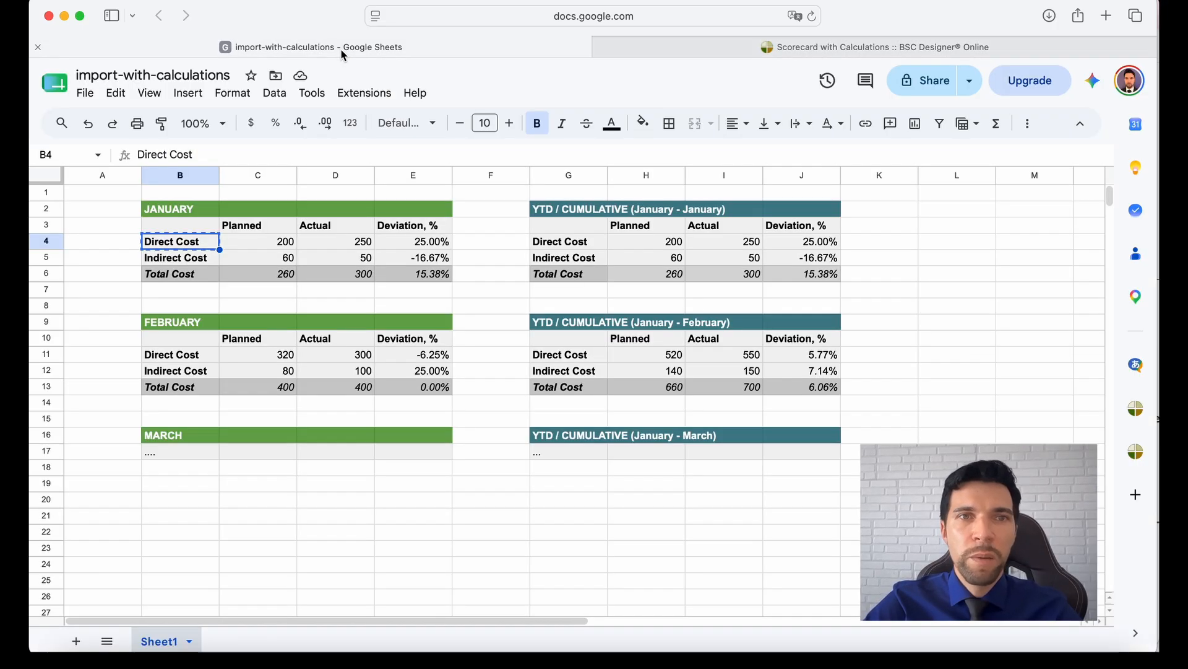
left_click(271, 243)
key("super+c")
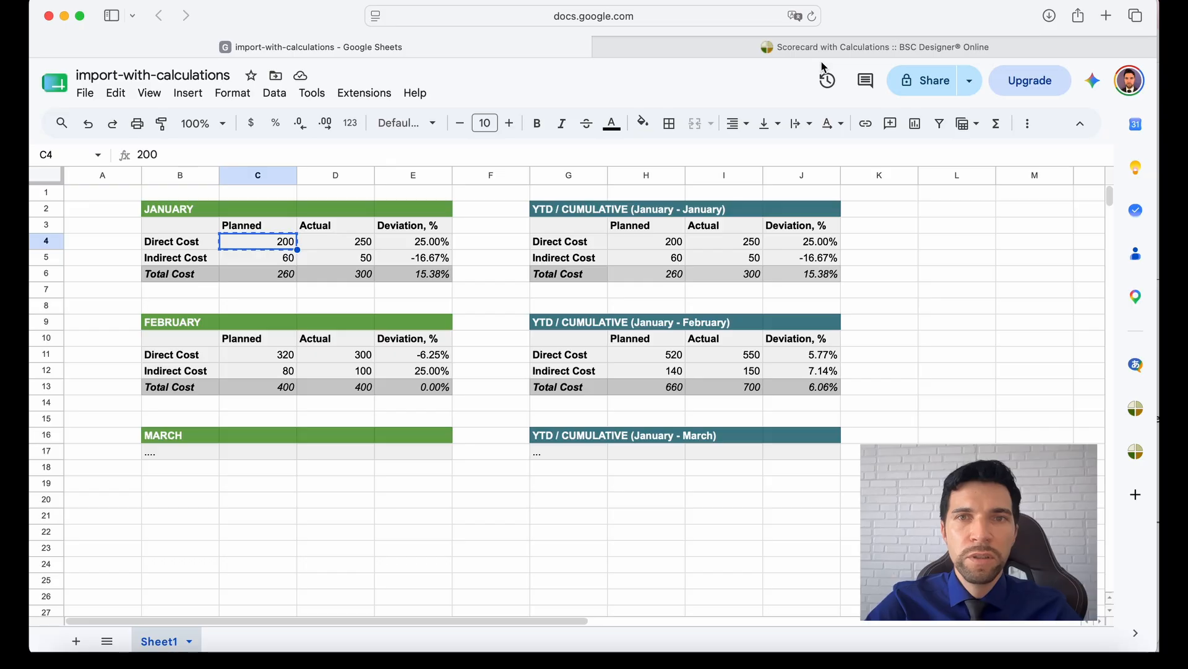
left_click(774, 47)
key("super+v")
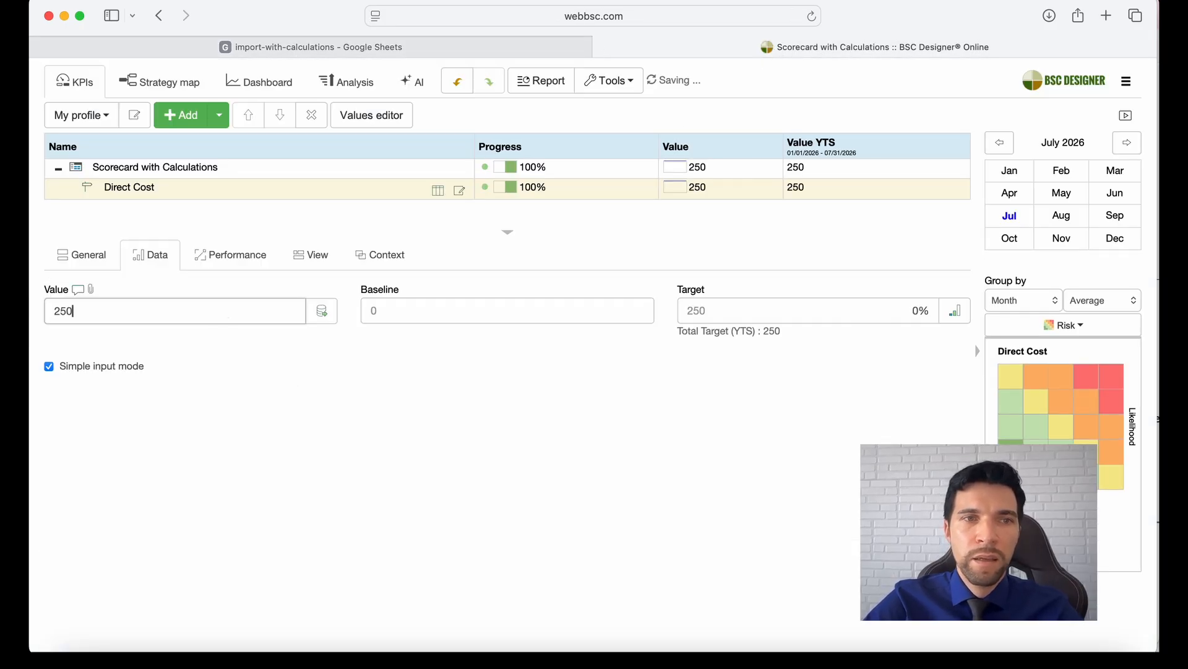
Set the Direct Cost item's target to 200, copied from January's planned direct cost in the spreadsheet.
left_click(345, 47)
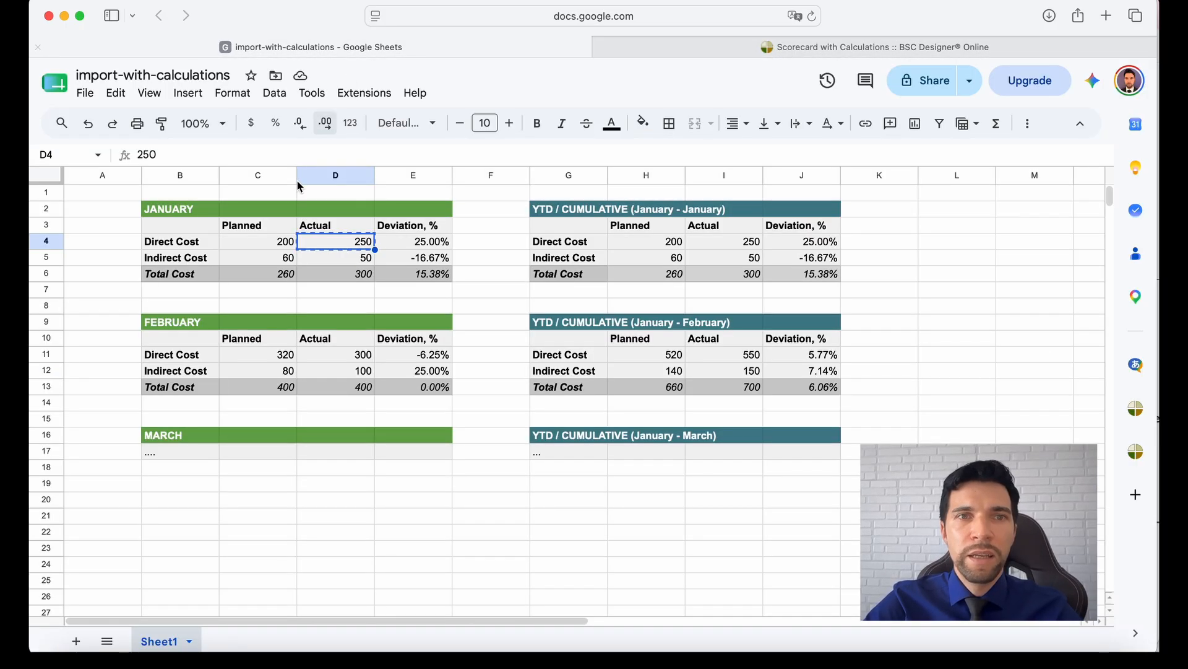
left_click(255, 241)
key("super+c")
left_click(842, 47)
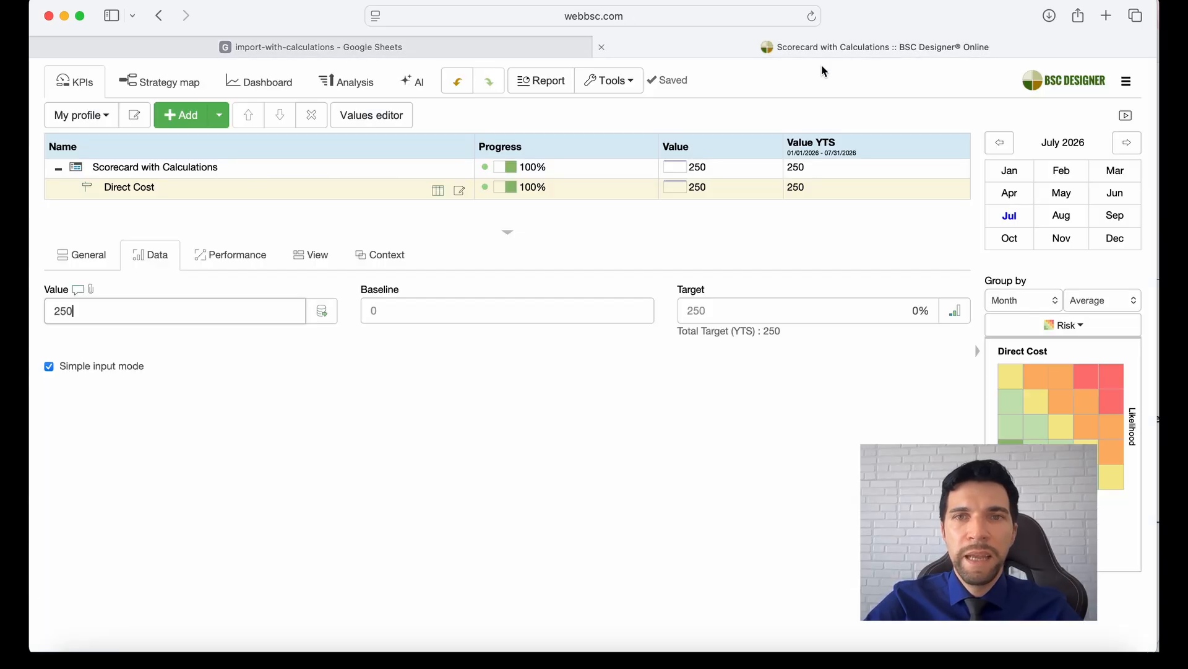
left_click(716, 314)
key("super+v")
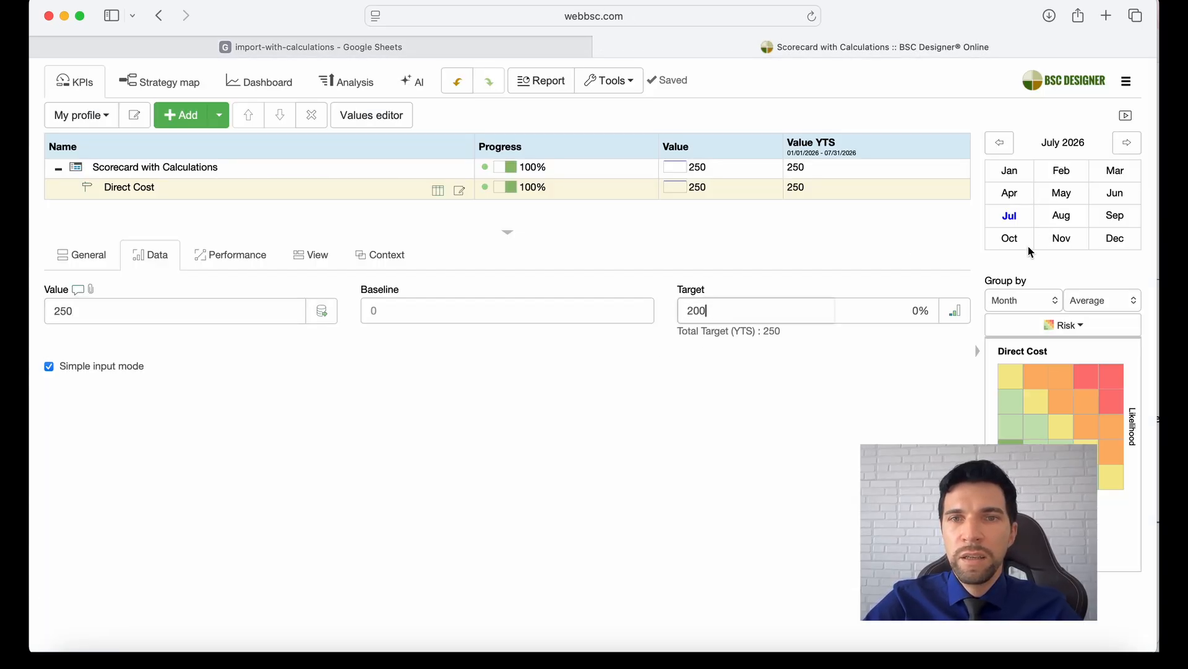
left_click(939, 289)
left_click(753, 232)
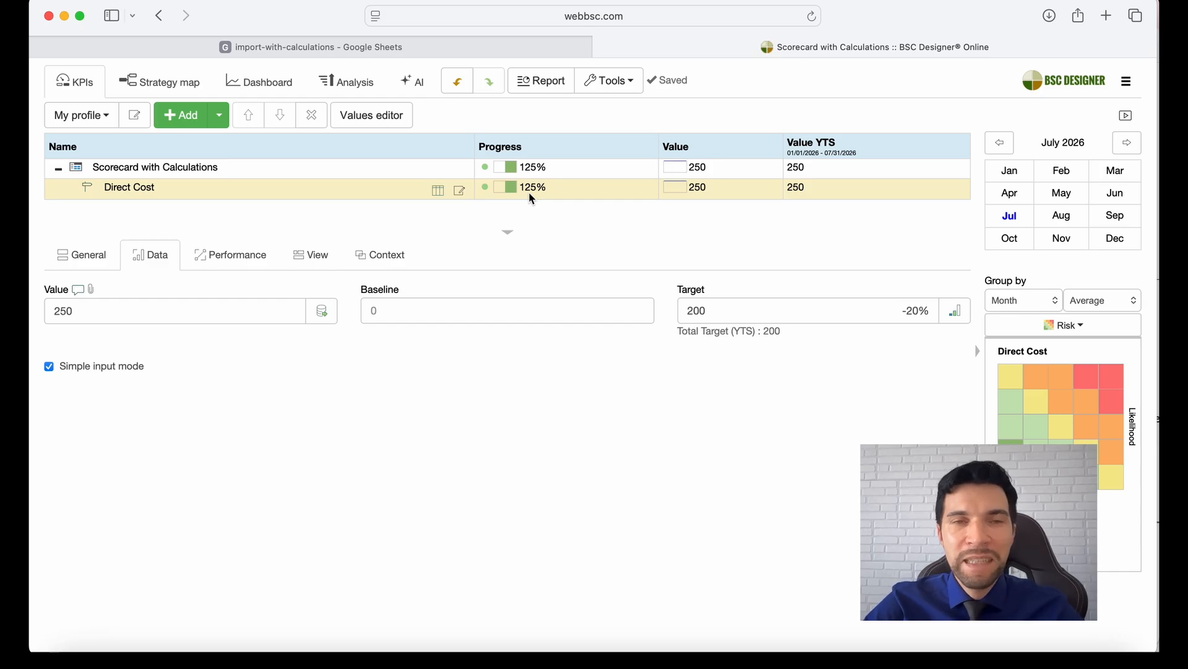
Compare January's Direct Cost deviation and actual cells in Google Sheets with the BSC Designer item, and delete the Direct Cost item.
left_click(492, 50)
left_click(394, 247)
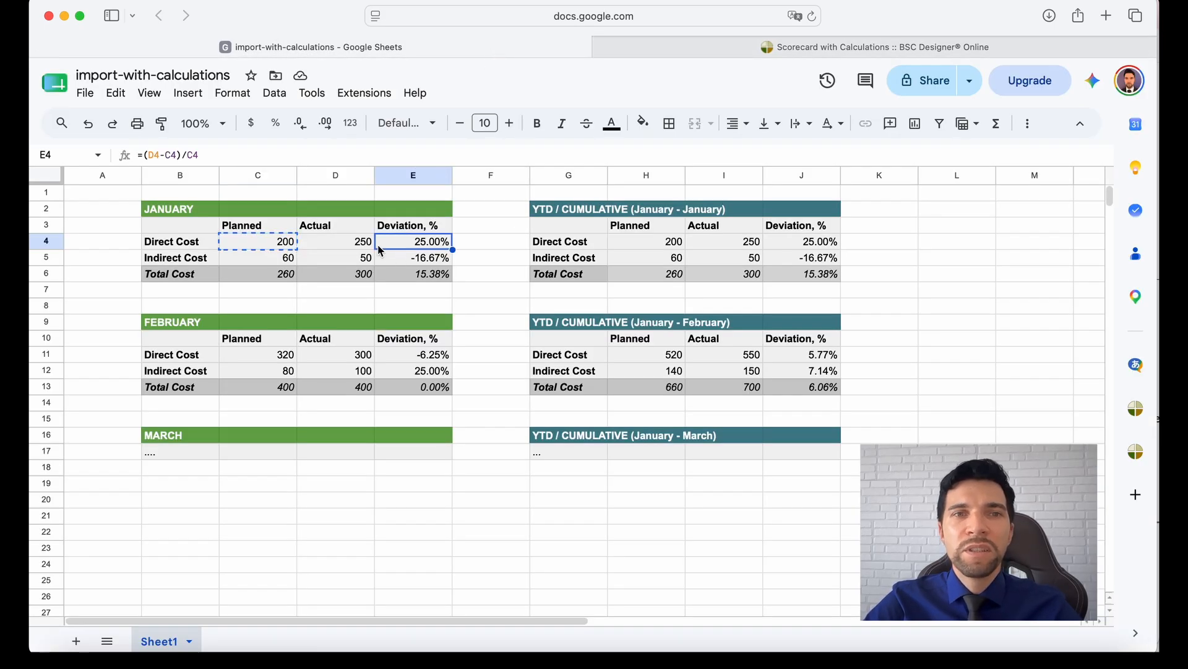
left_click(335, 244)
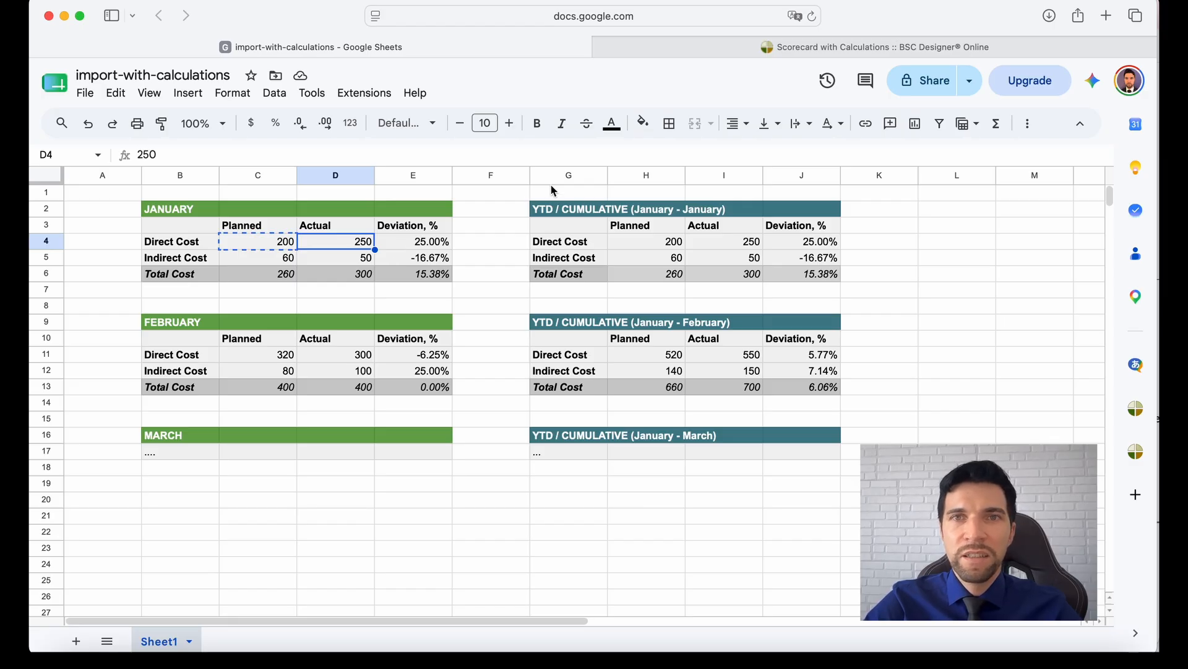
left_click(744, 51)
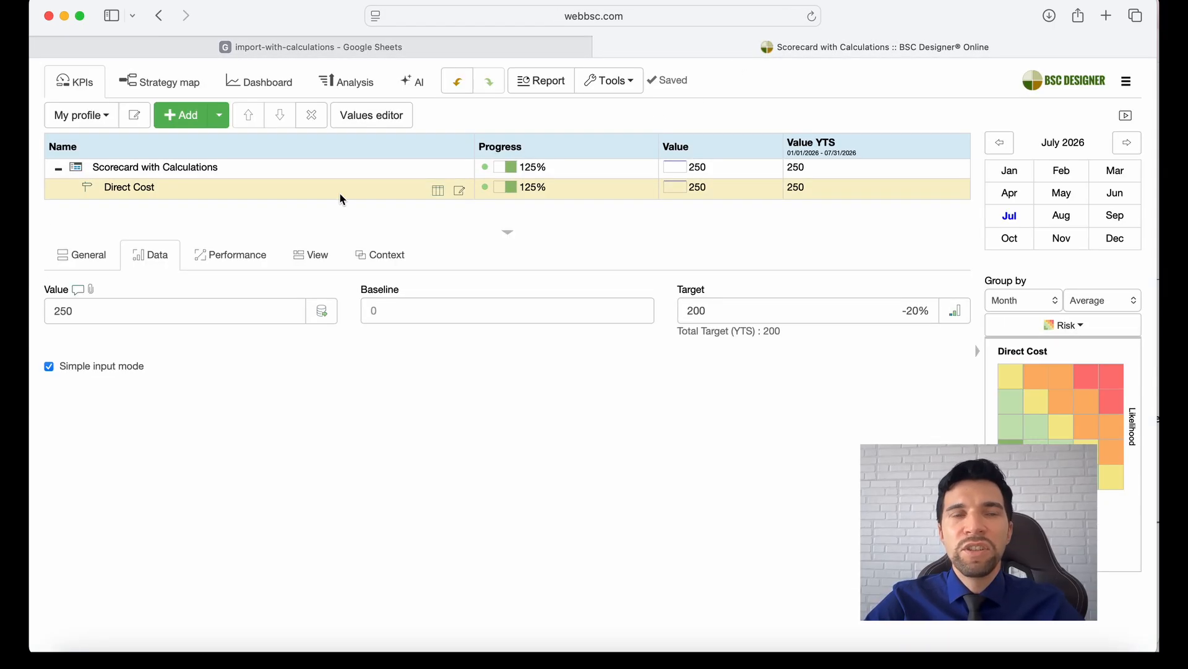
left_click(395, 49)
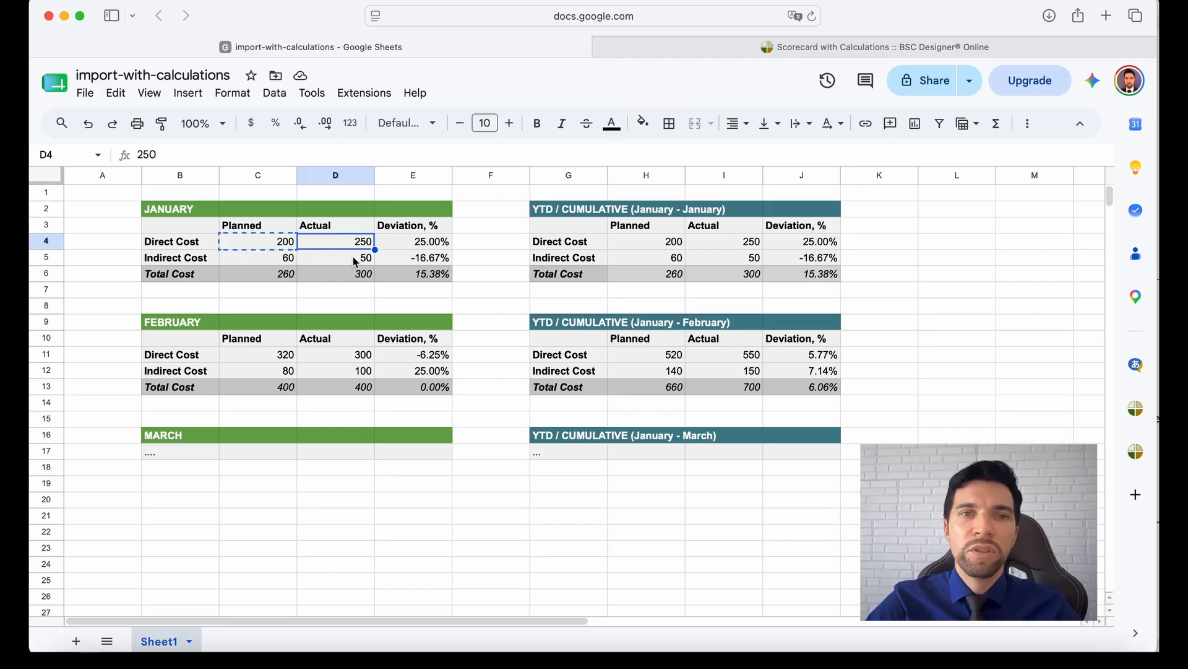
left_click(823, 49)
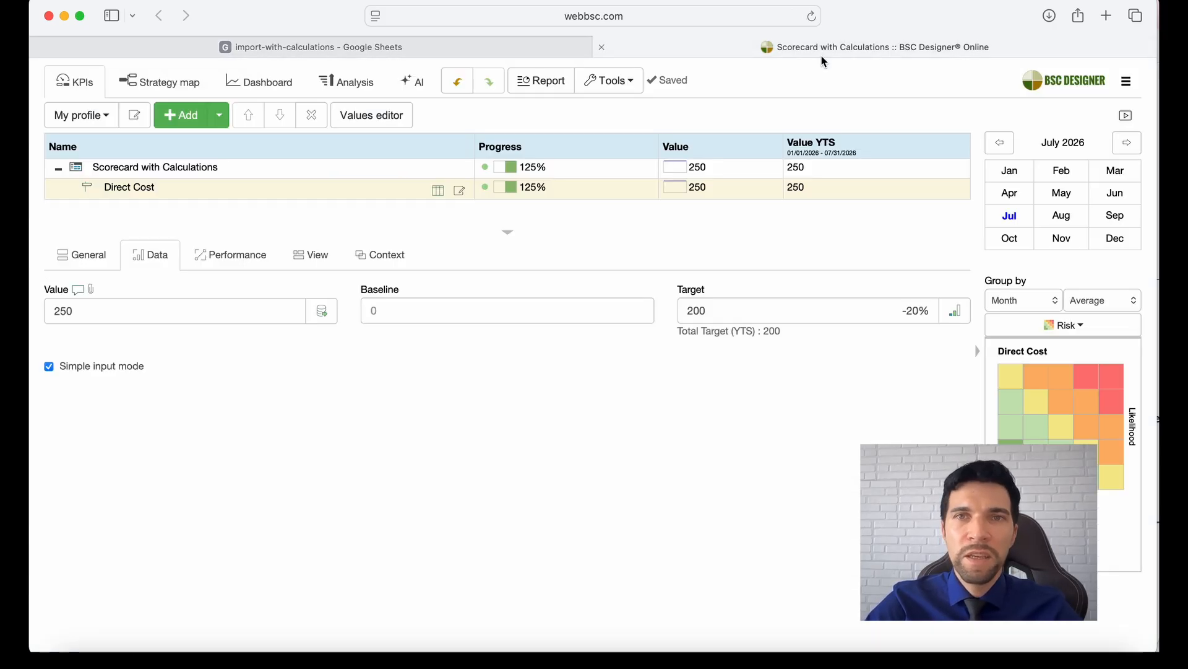
left_click(314, 117)
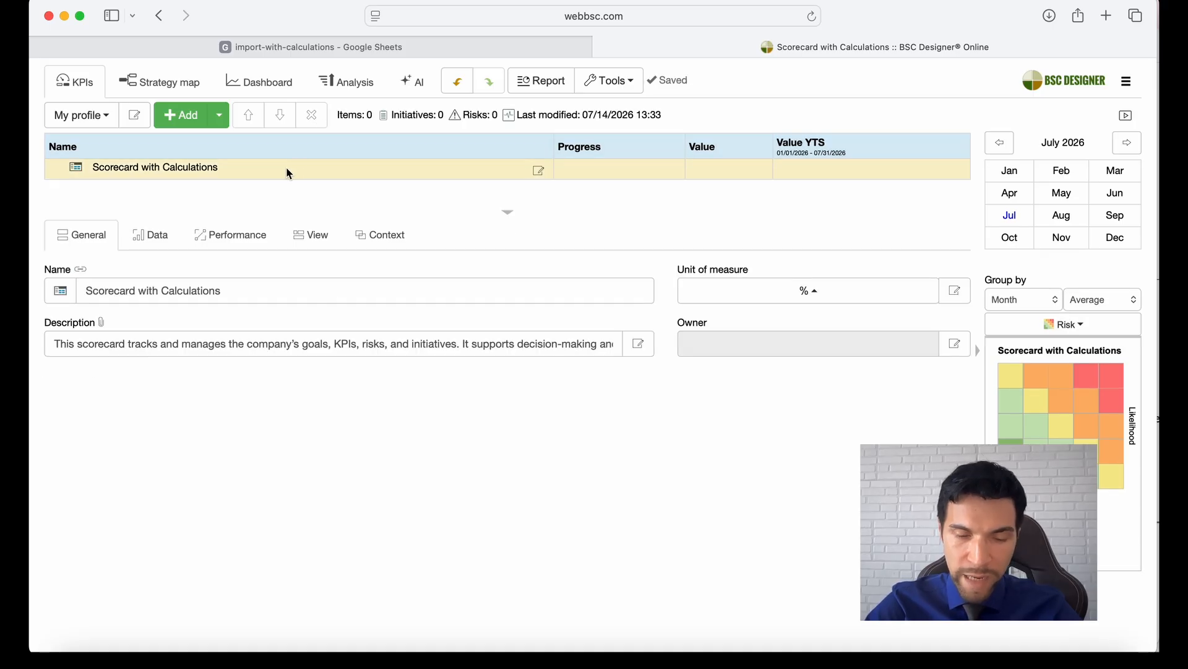
Add an item under Scorecard with Calculations and name it Total Cost, using the January row label from Google Sheets.
left_click(193, 119)
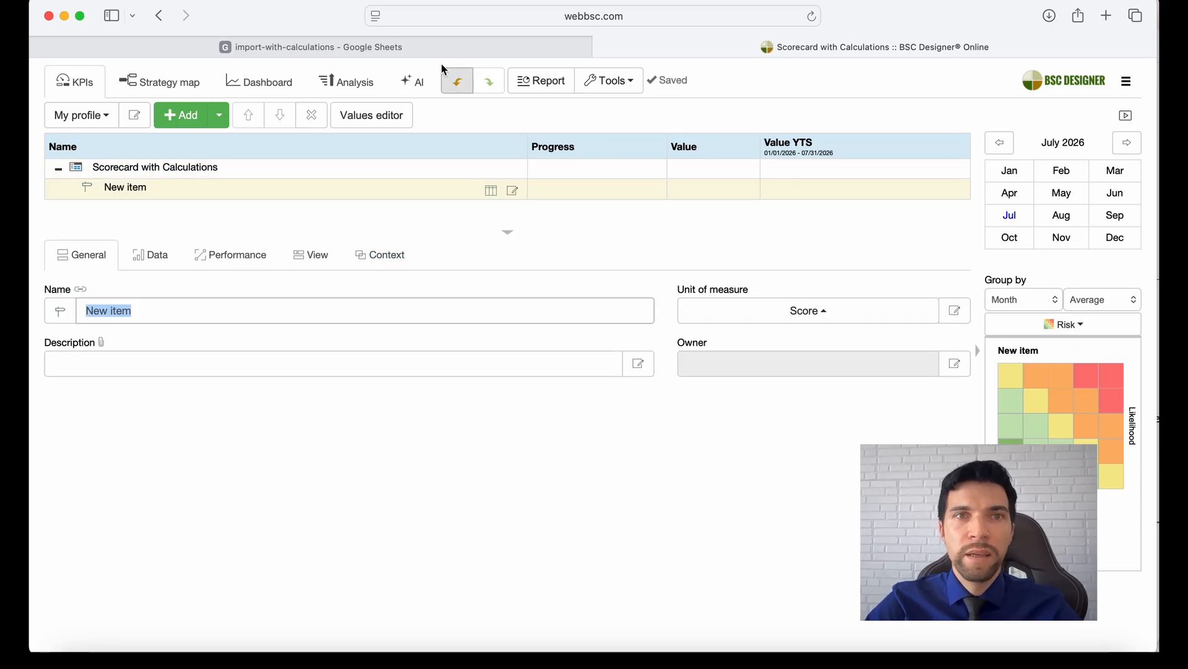
left_click(422, 44)
left_click(195, 274)
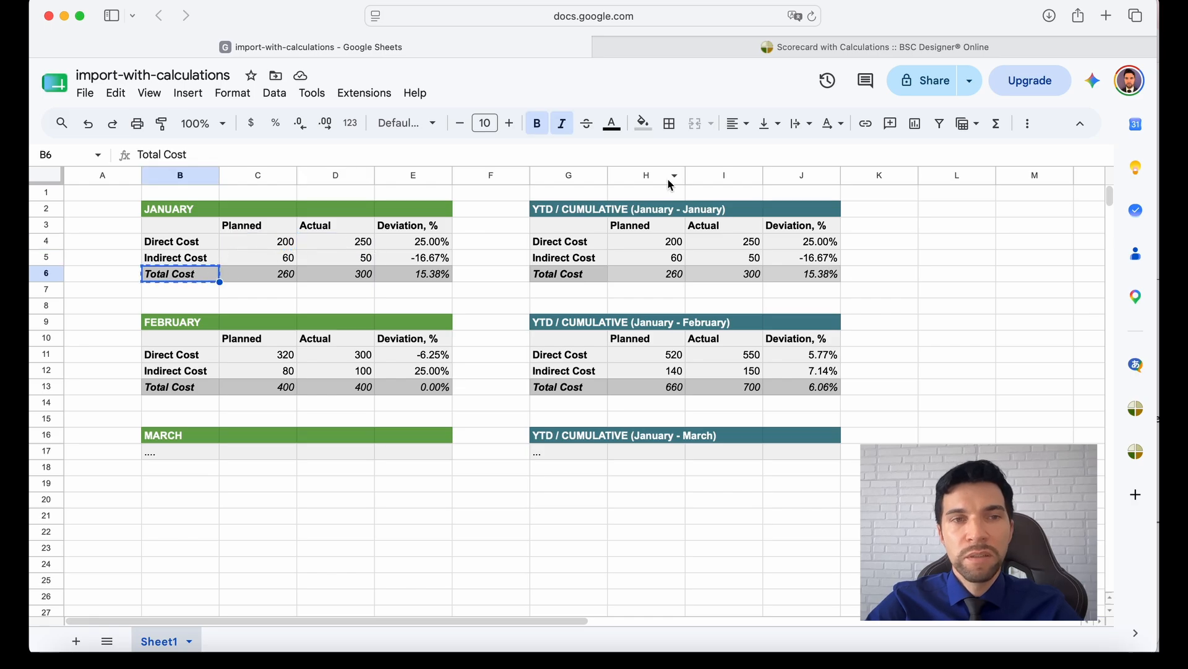
left_click(779, 46)
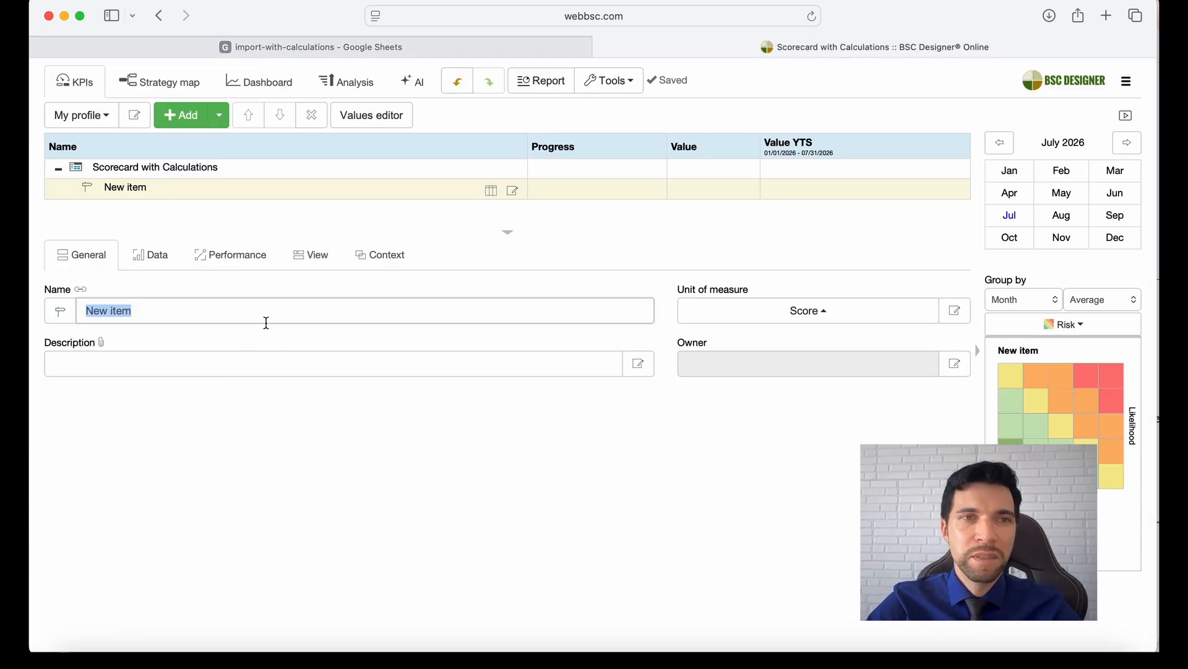
key("super+v")
key("Return")
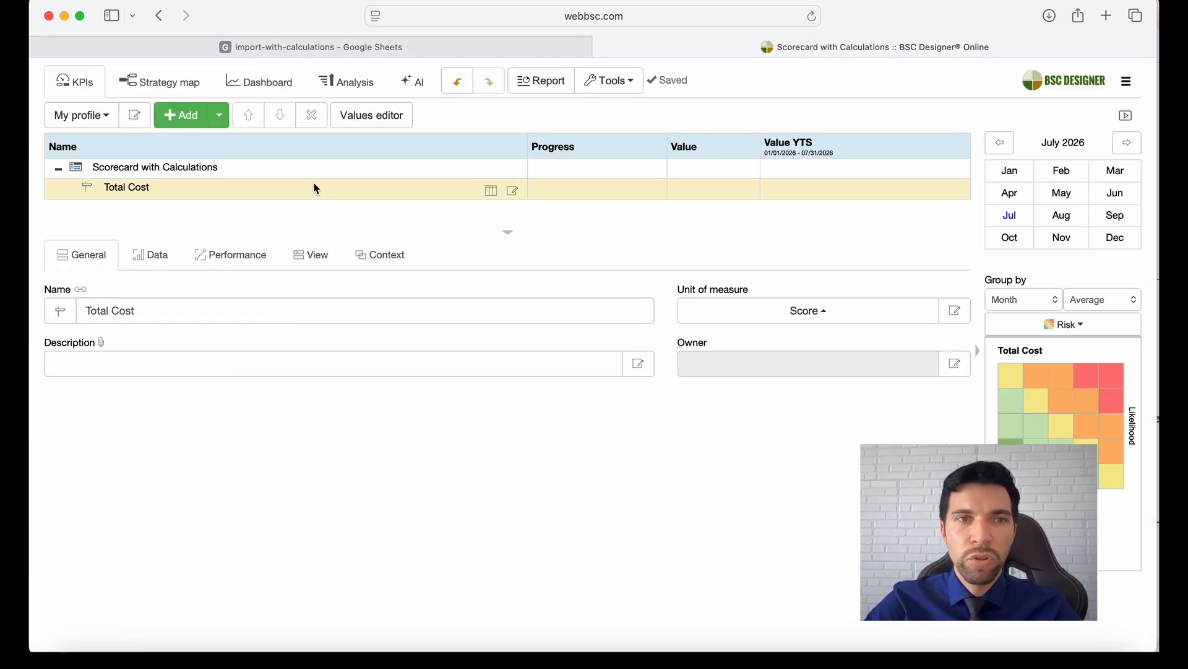
Add a child item under Total Cost in BSC Designer and name it Planned, copied from the January column header in Google Sheets.
left_click(291, 47)
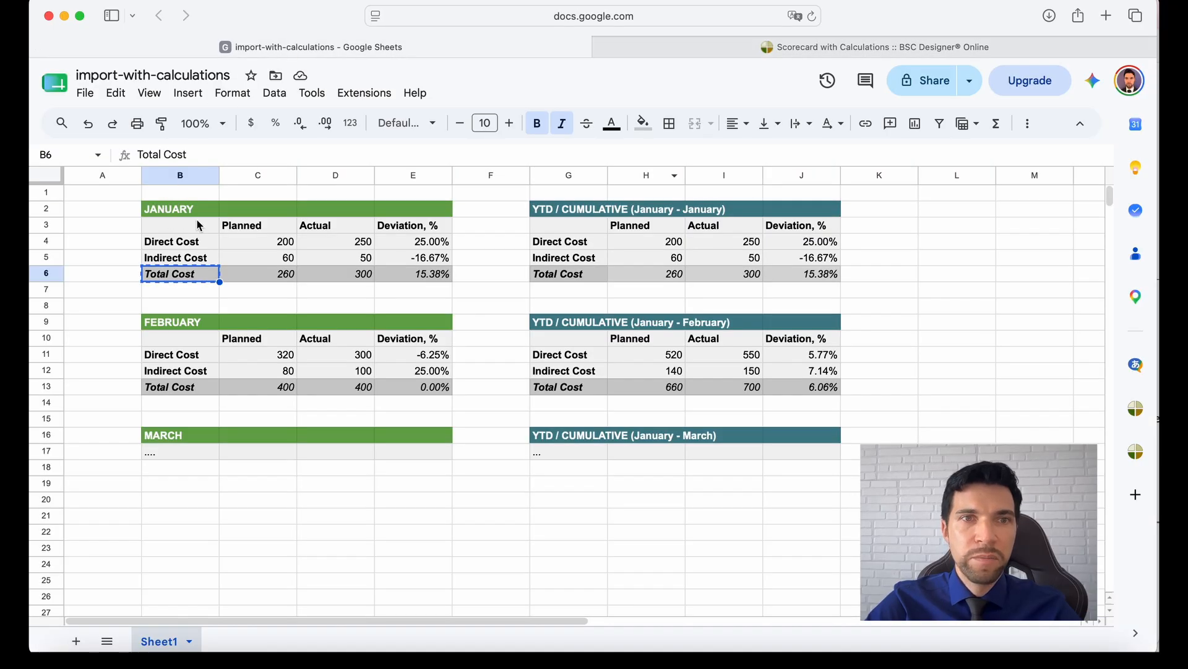
left_click(259, 230)
left_click(780, 48)
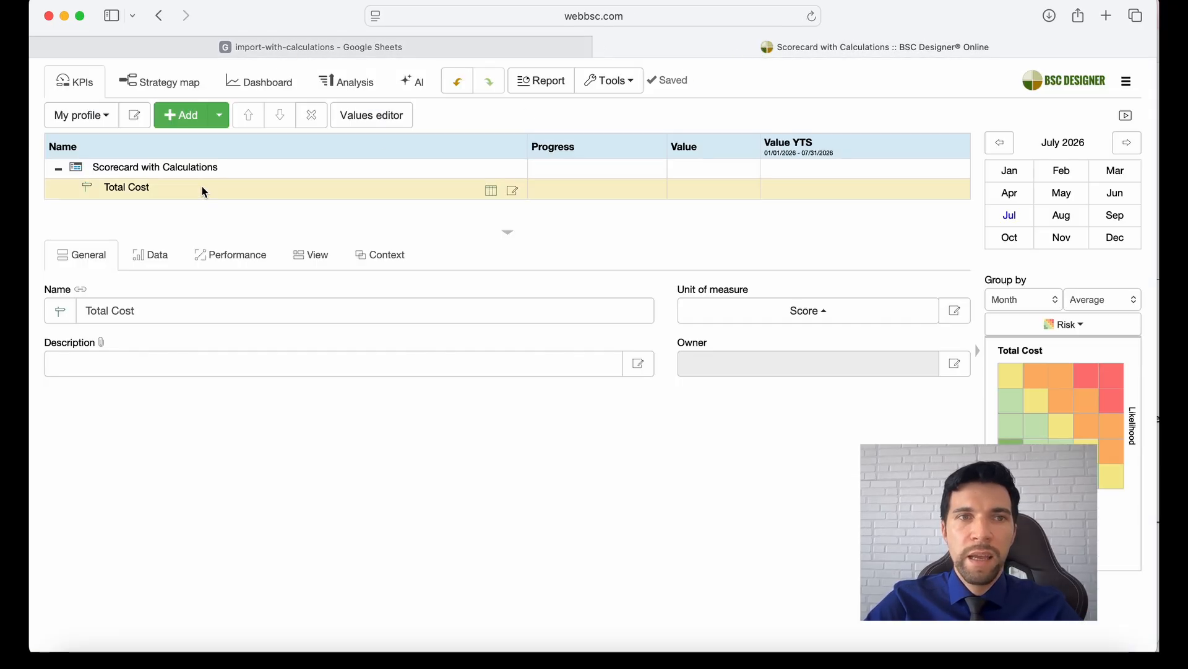
left_click(187, 116)
key("super+v")
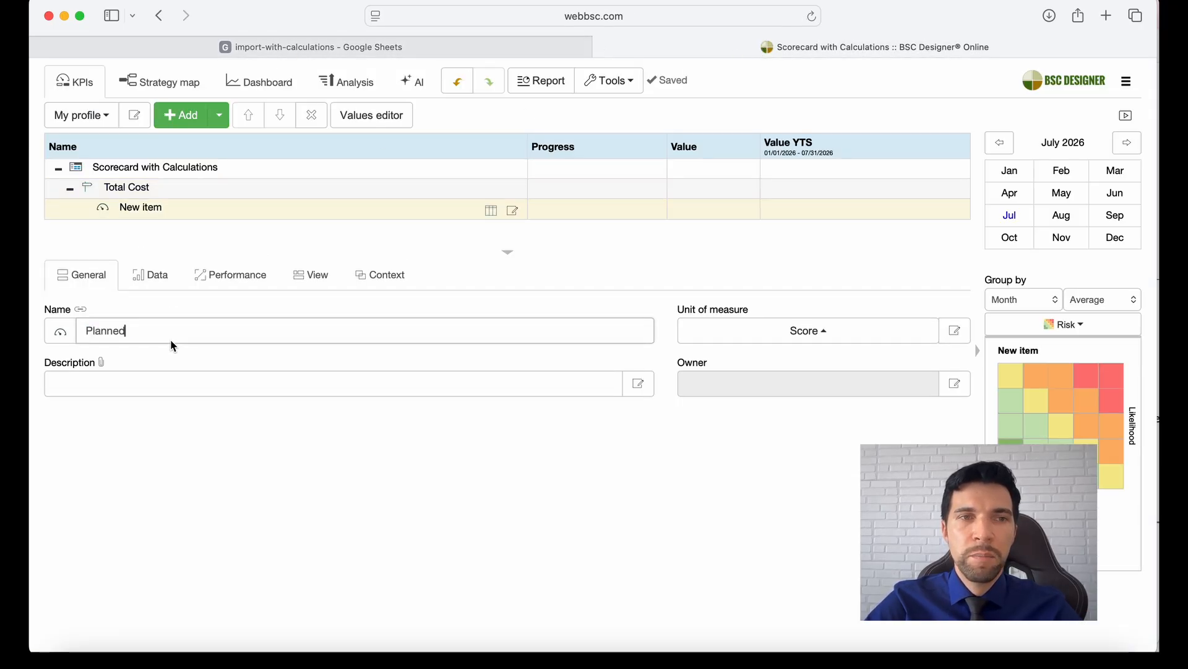
key("Return")
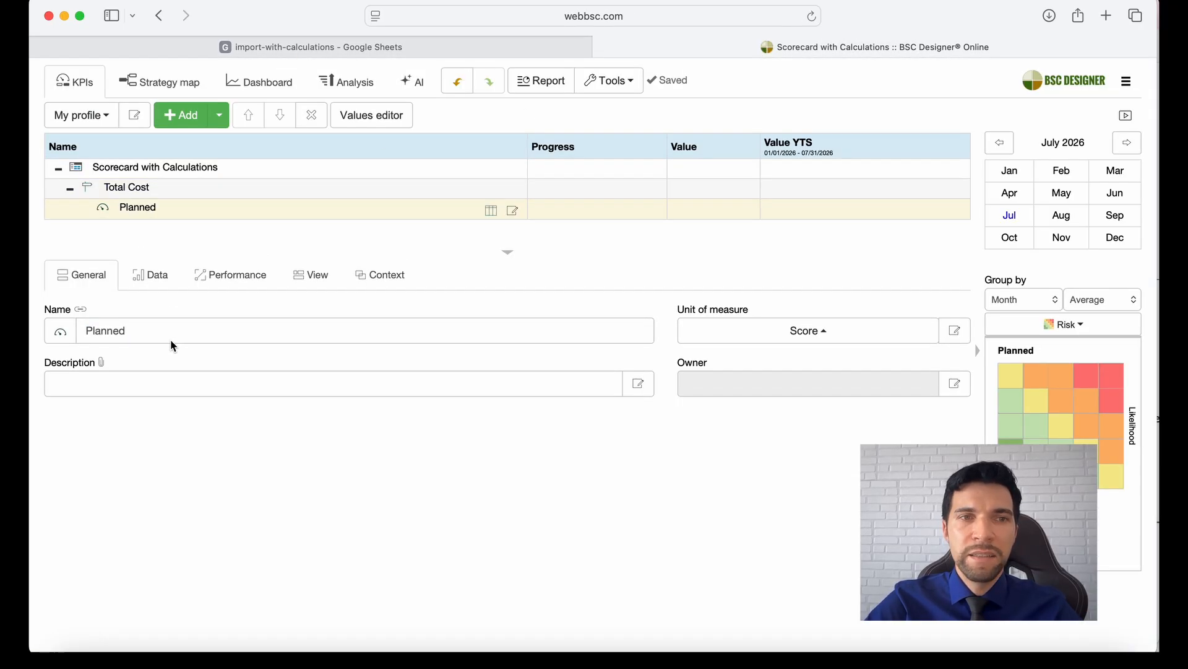
Add a child item under Planned in BSC Designer and name it Direct Cost, copied from the January row label in Google Sheets.
left_click(346, 49)
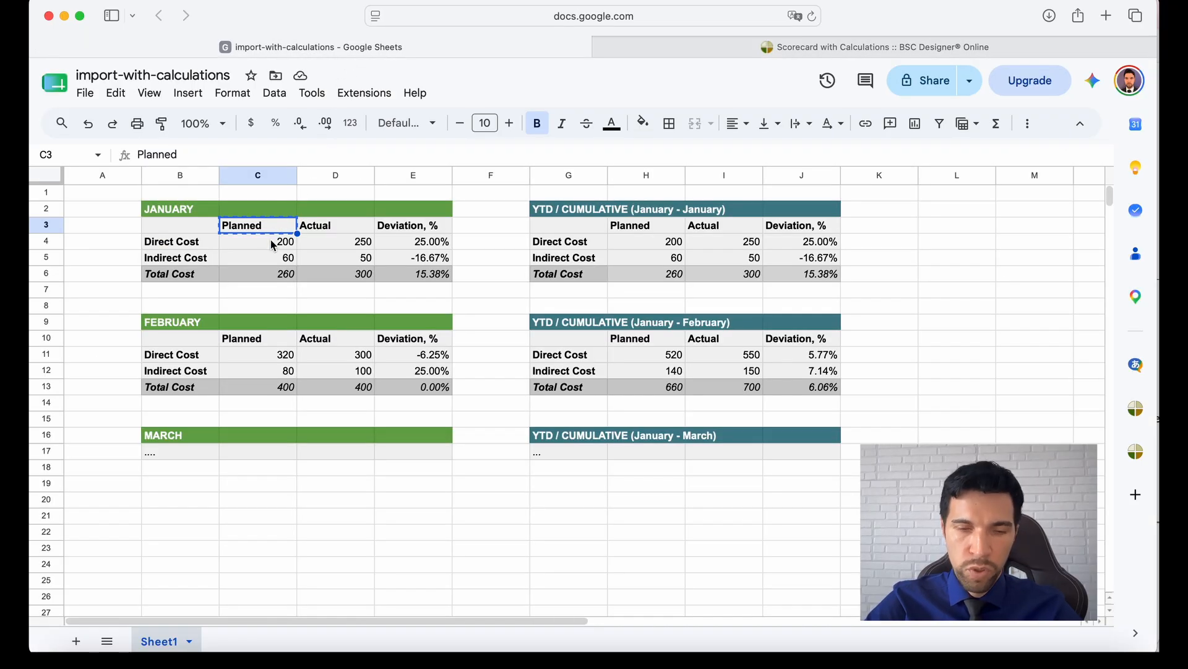
left_click(200, 247)
left_click(816, 49)
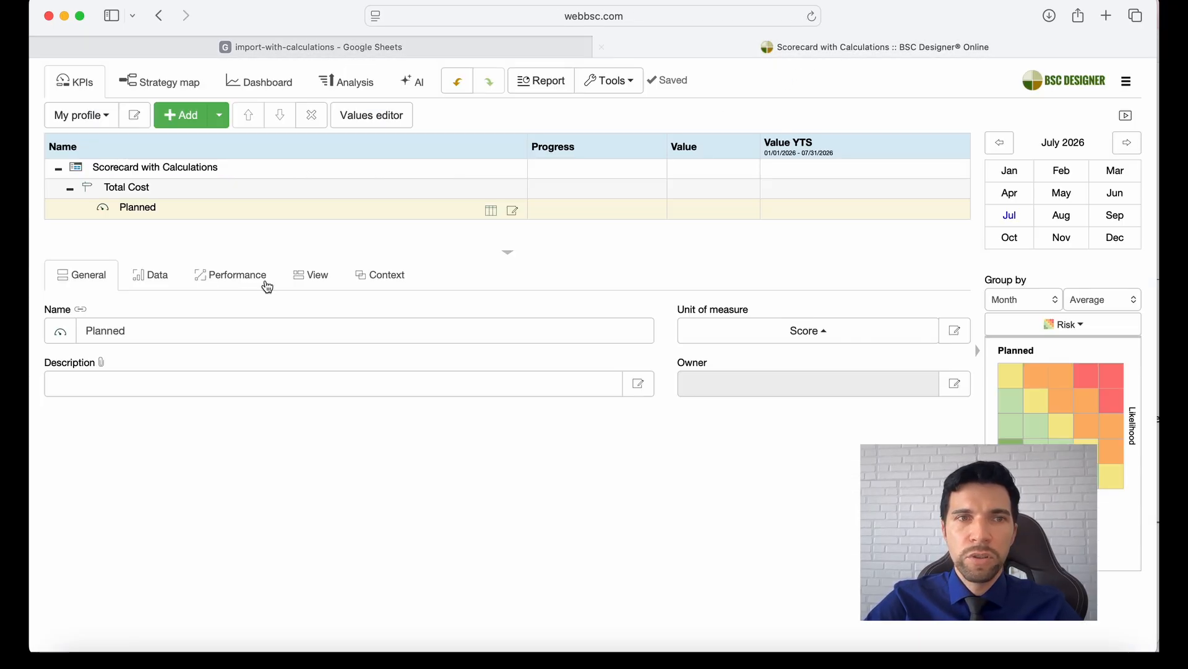
left_click(179, 115)
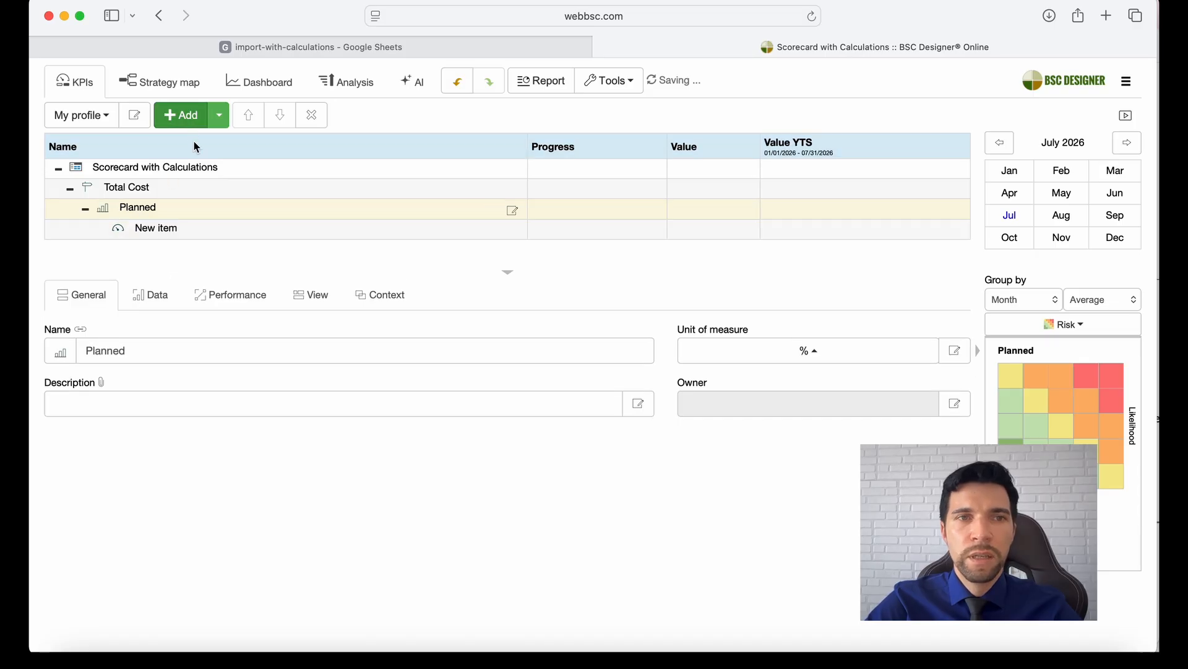
key("super+v")
left_click(250, 273)
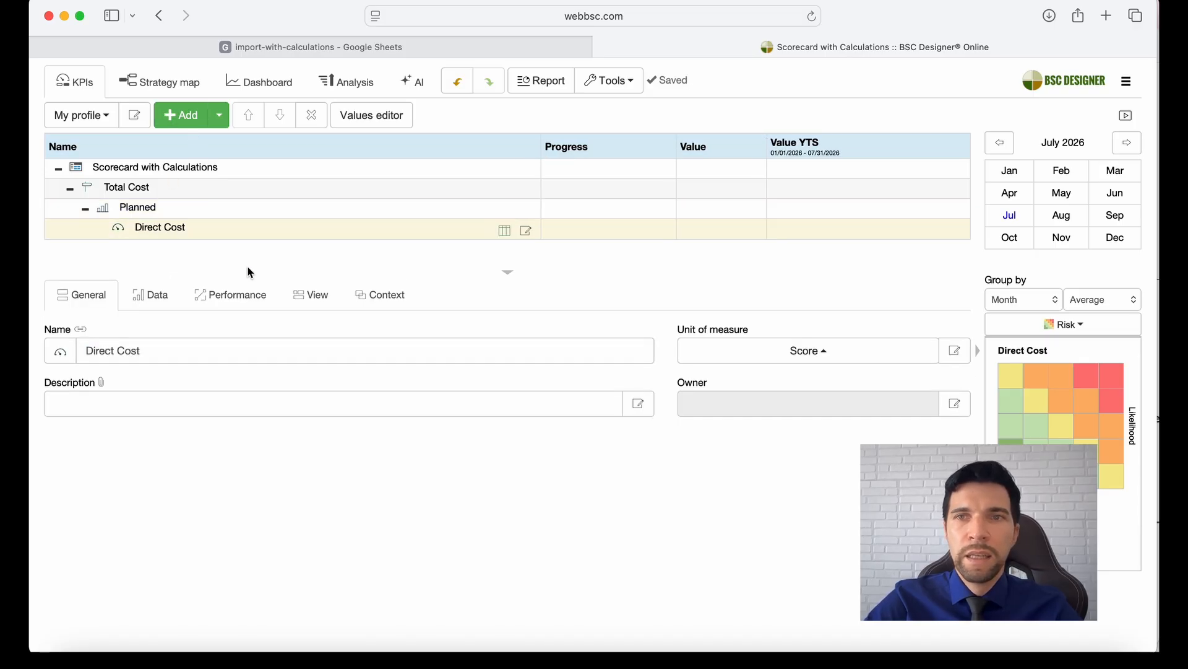
Add a second child item under Planned in BSC Designer and name it Indirect Cost, copied from January's row label in Google Sheets.
left_click(511, 48)
left_click(176, 260)
left_click(750, 50)
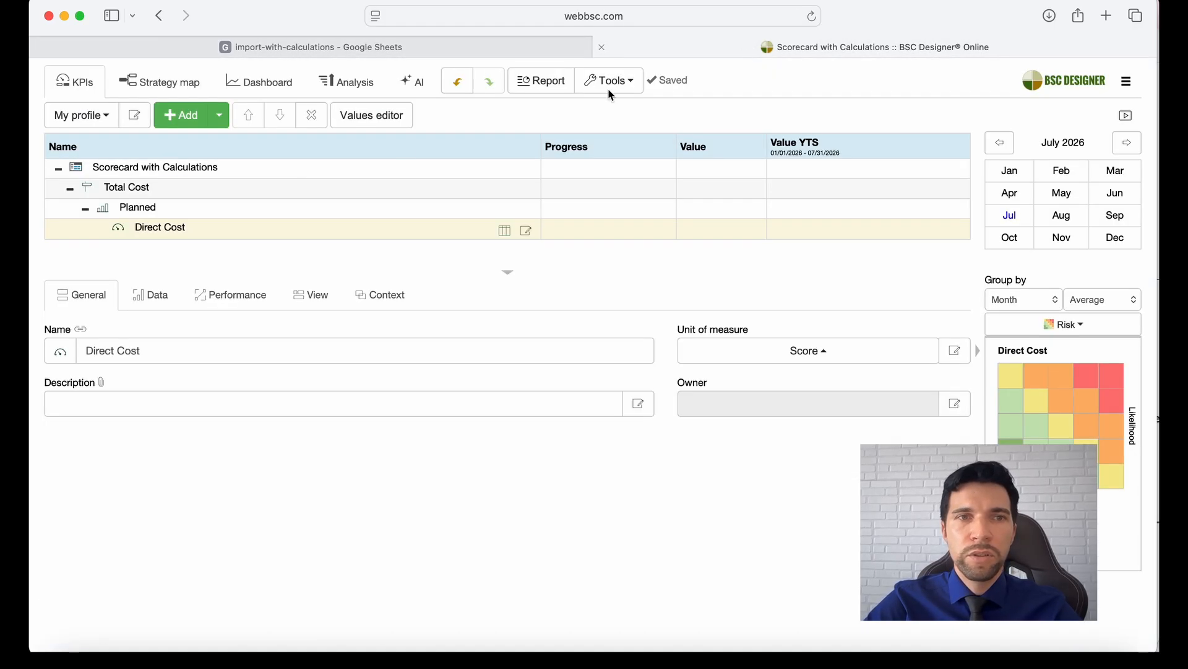
left_click(181, 216)
left_click(180, 115)
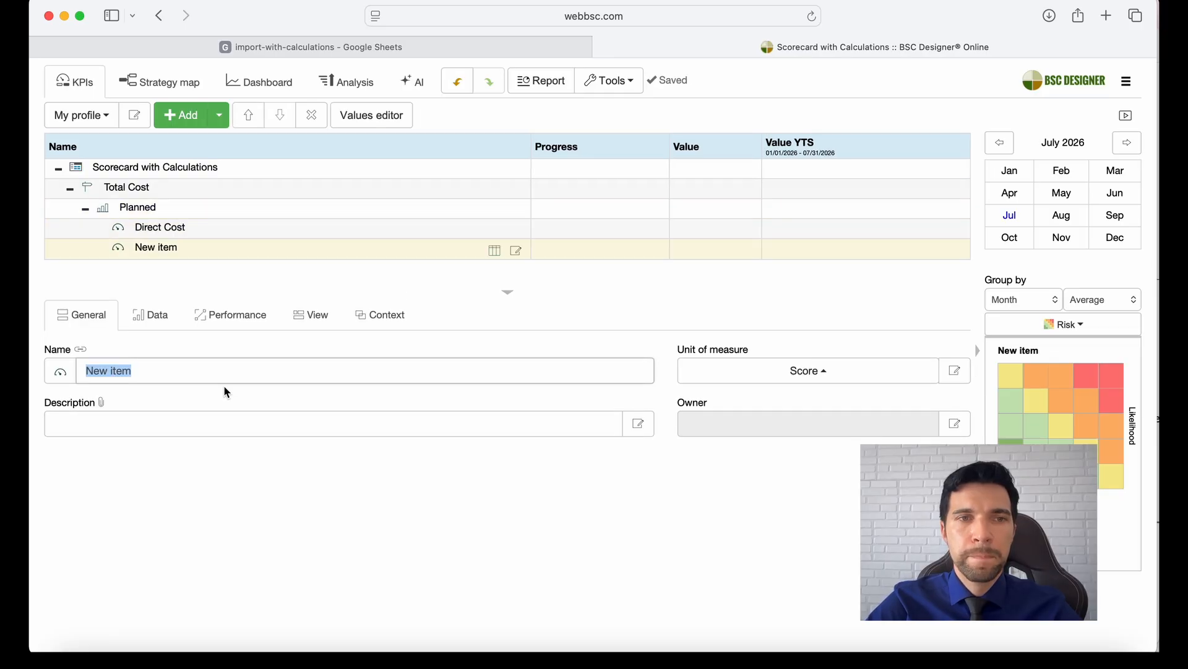
key("super+v")
Set the planned Direct Cost item's January 2026 value to 200 in BSC Designer, taken from January's planned direct cost in Google Sheets.
left_click(289, 227)
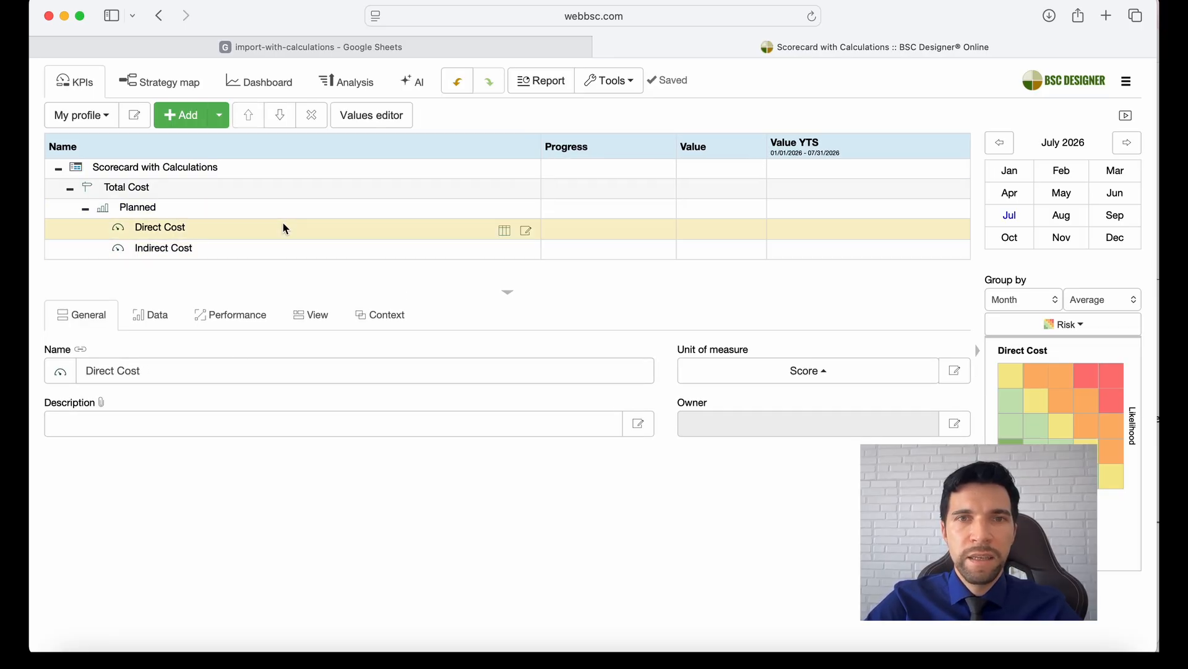
left_click(1011, 177)
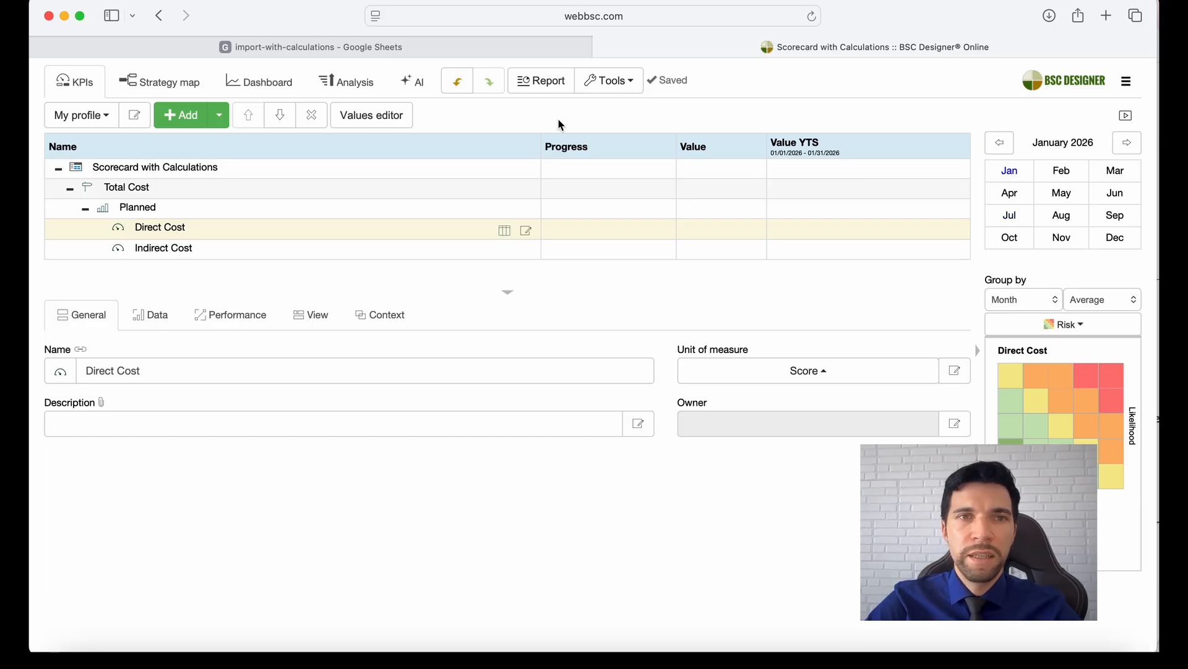
left_click(500, 53)
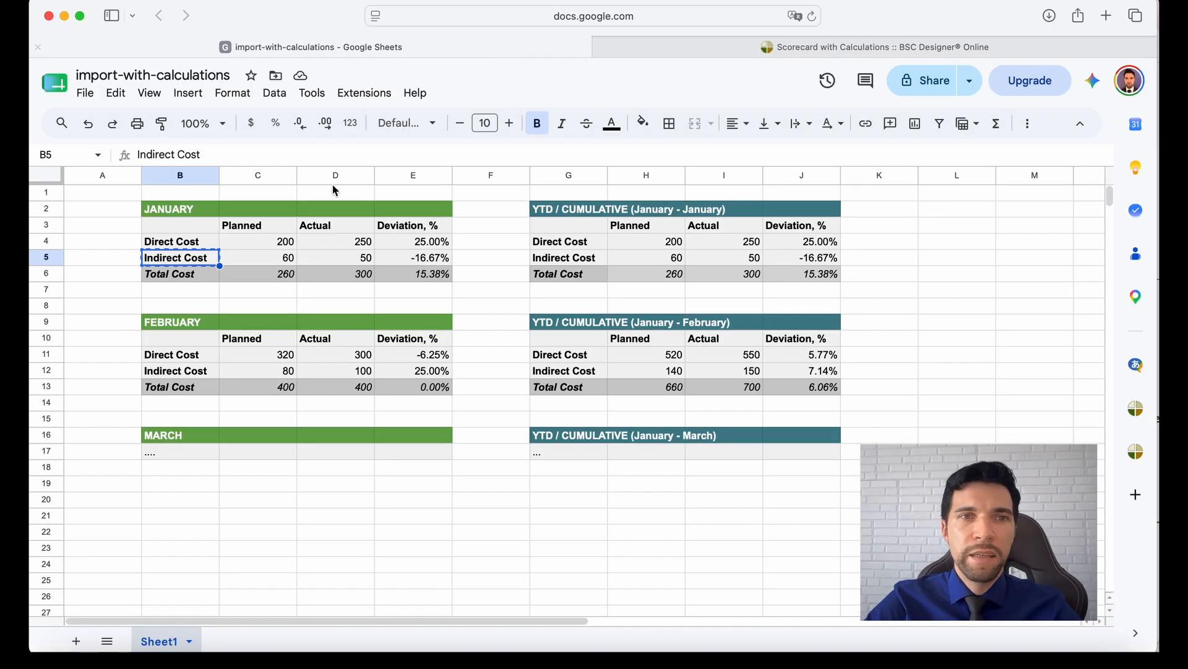
left_click(270, 242)
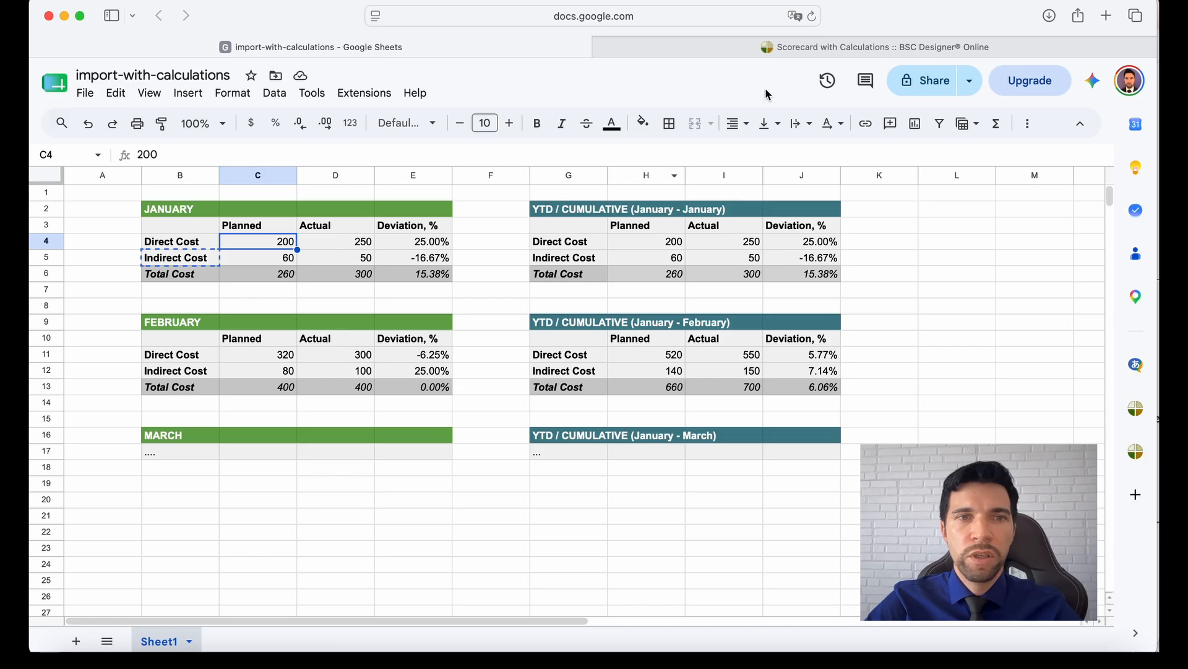
left_click(790, 51)
left_click(156, 319)
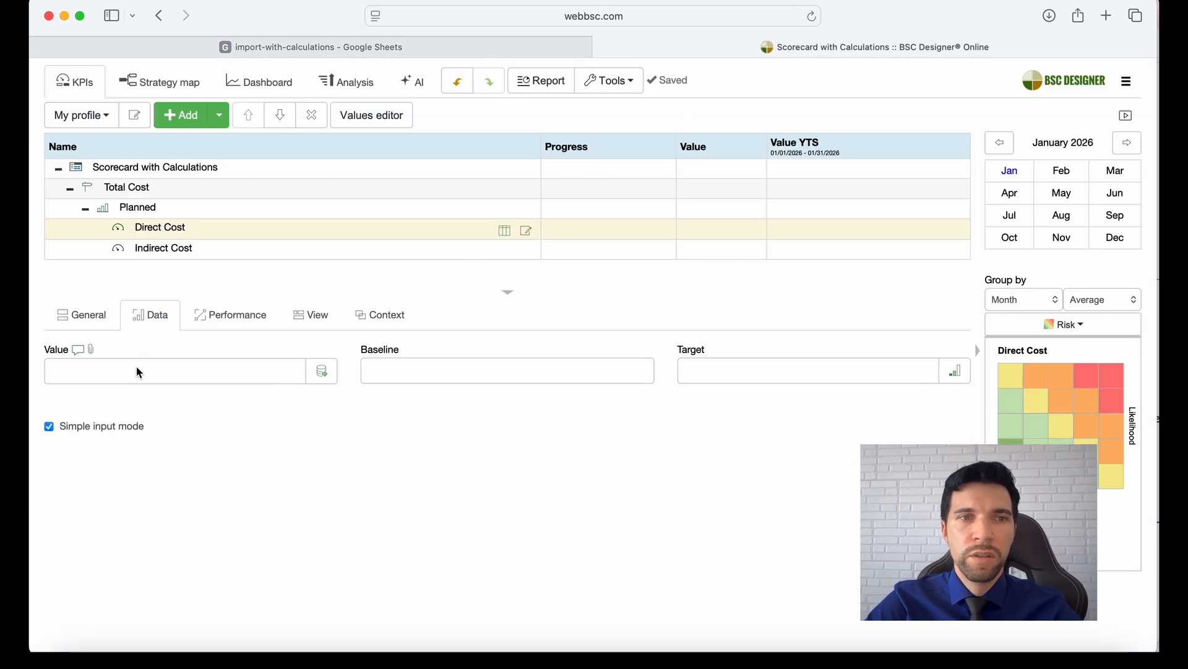
left_click(137, 370)
type("200")
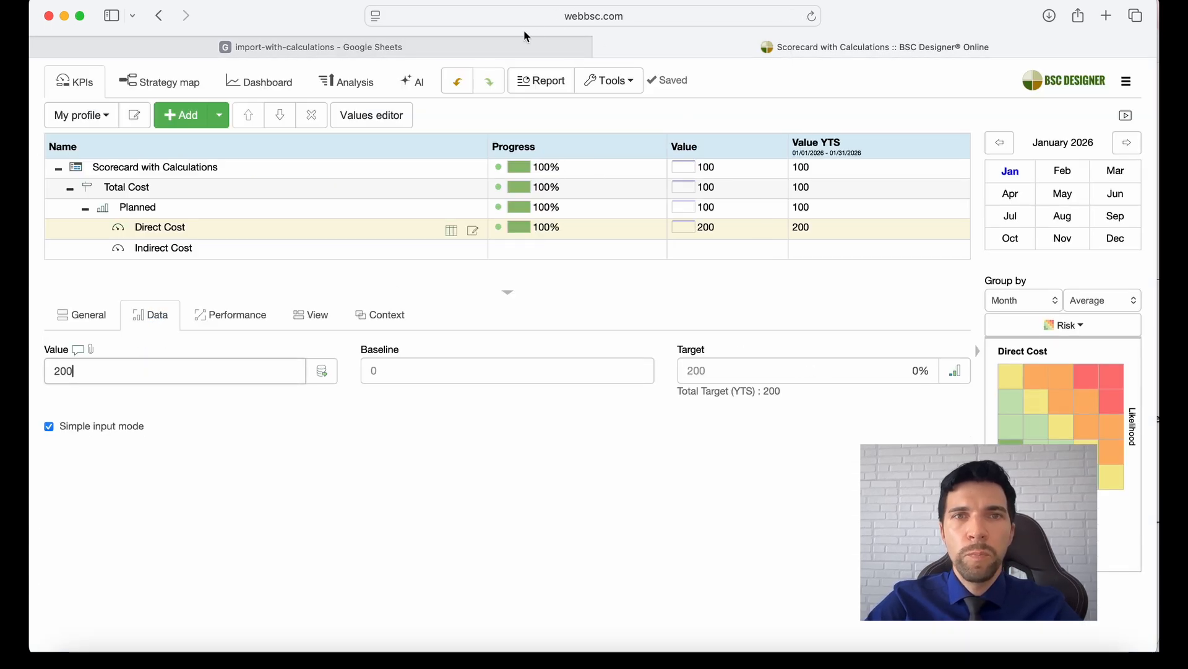
Set the planned Indirect Cost item's January 2026 value to 60, matching January's planned indirect cost in the spreadsheet.
left_click(505, 48)
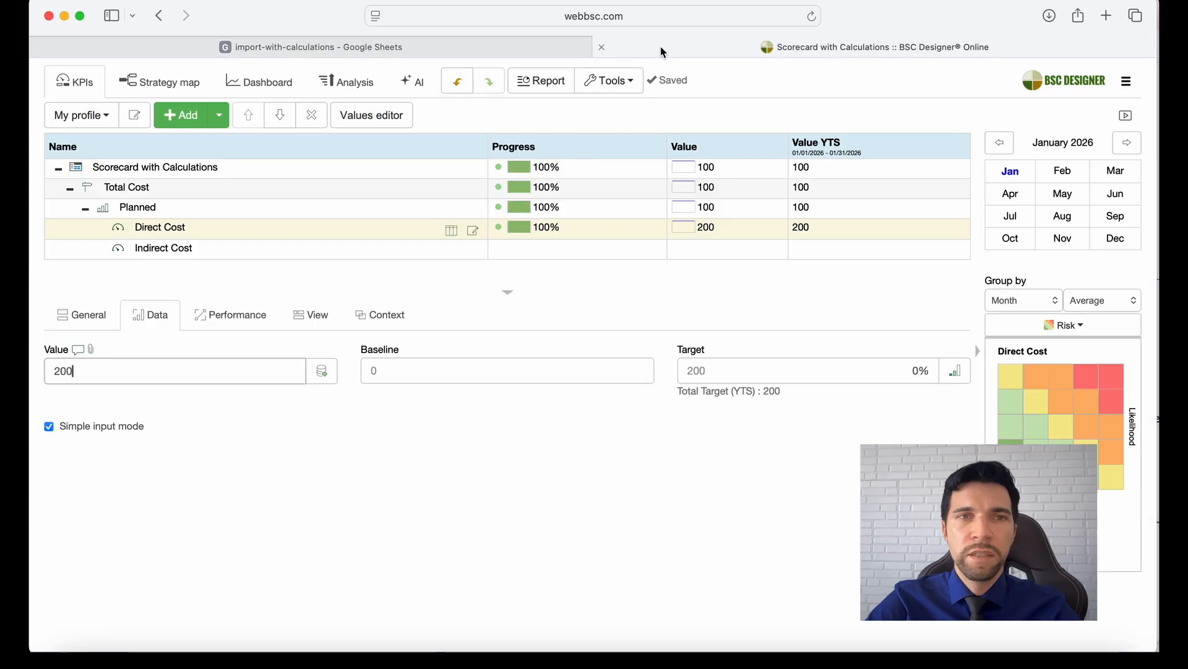
left_click(215, 247)
left_click(128, 369)
type("60")
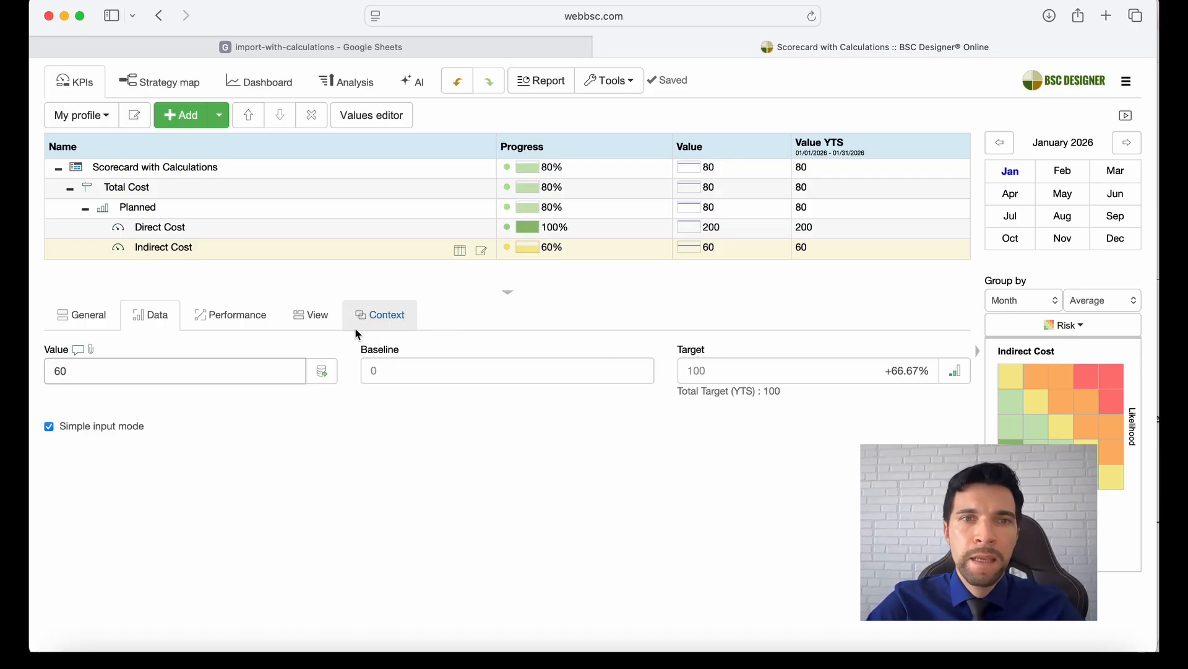
Mark both the Indirect Cost and Direct Cost items under Planned as raw data indicators.
left_click(256, 326)
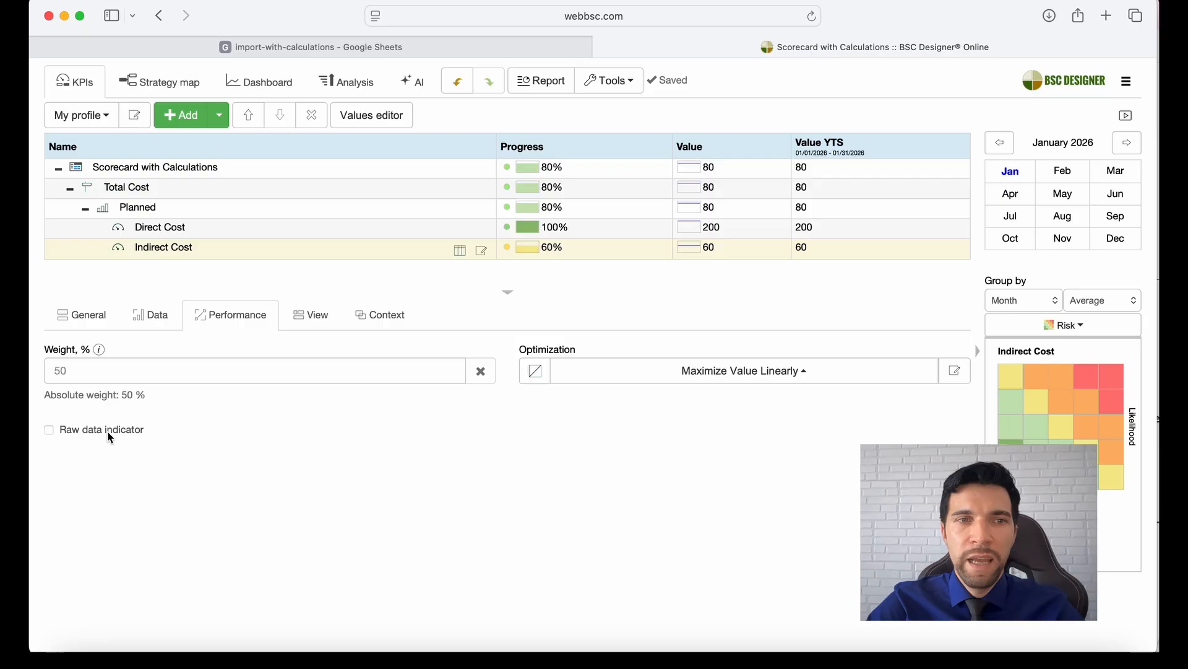
left_click(82, 433)
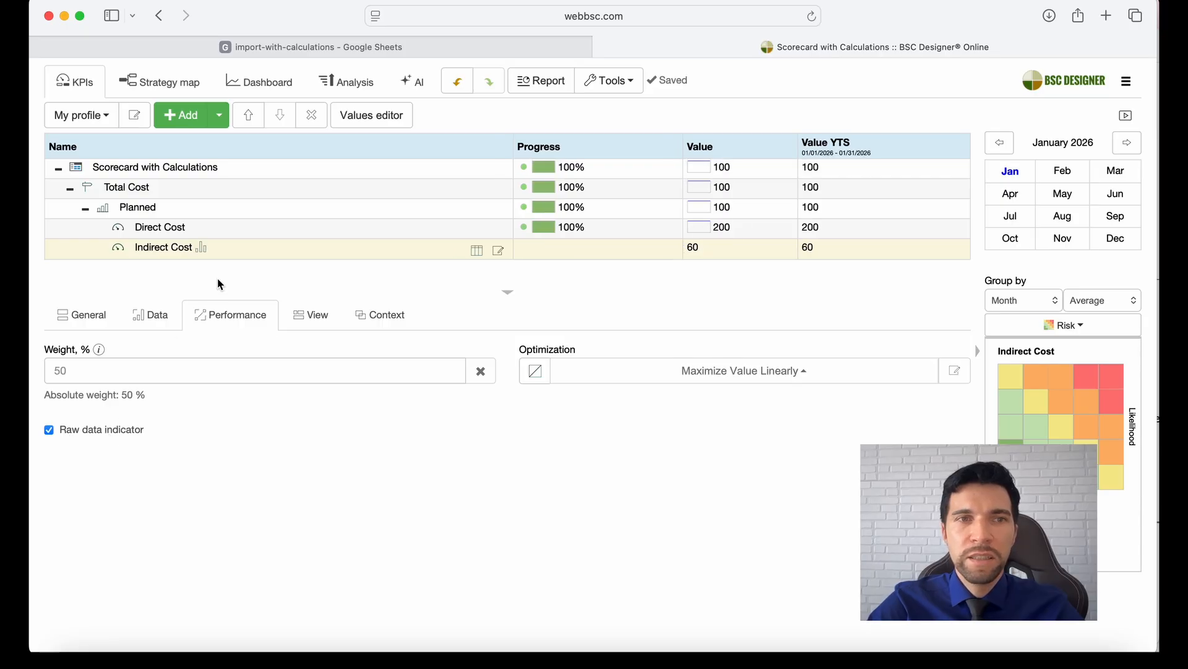
left_click(226, 233)
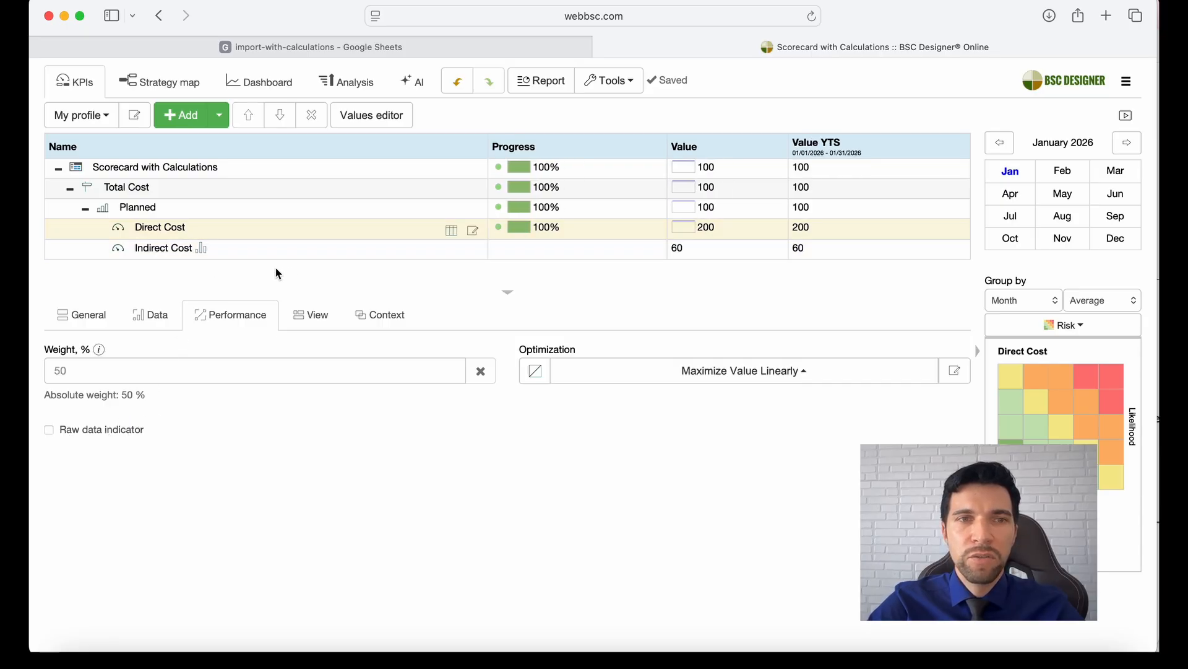
left_click(114, 432)
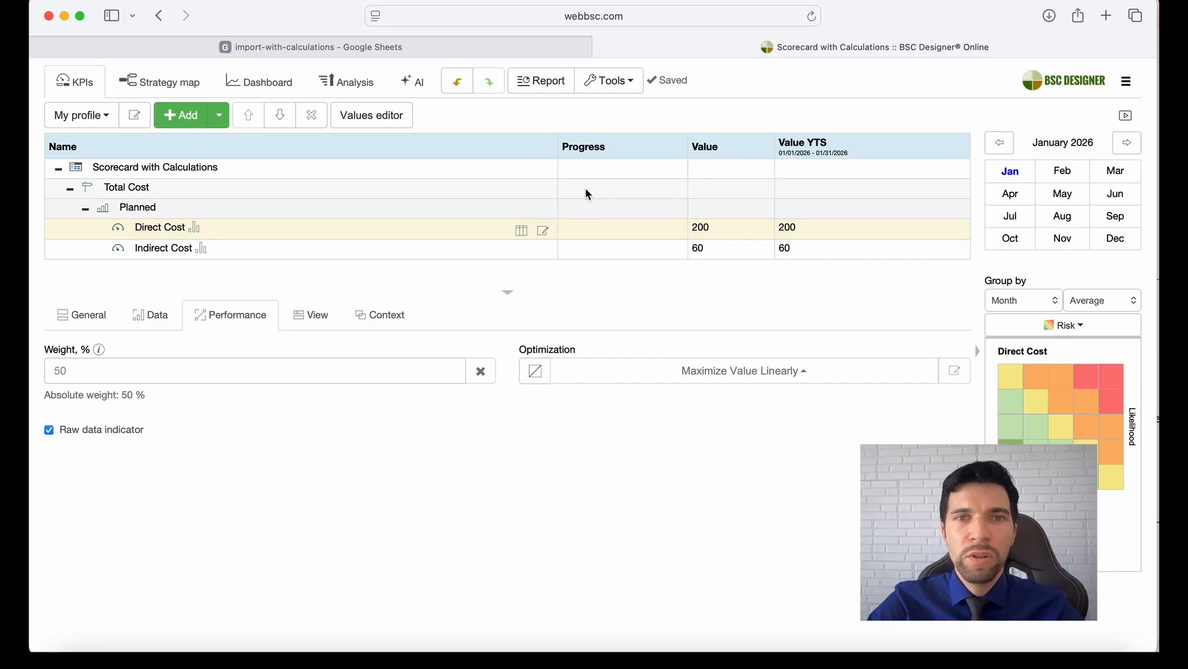
left_click(127, 437)
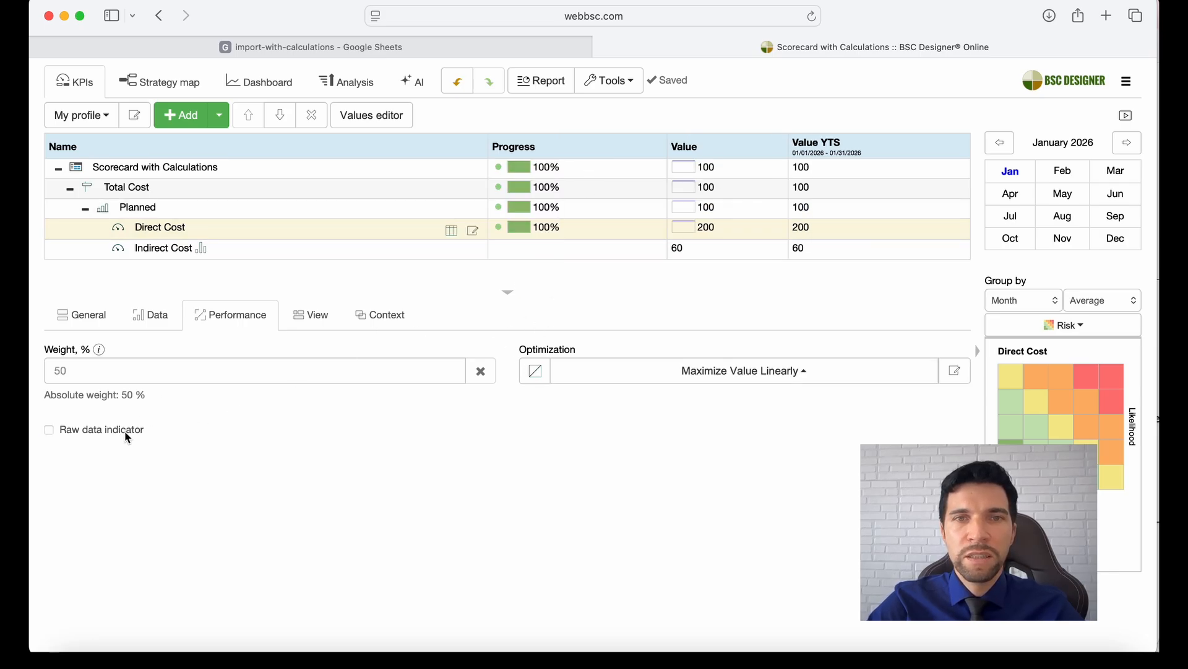
left_click(127, 437)
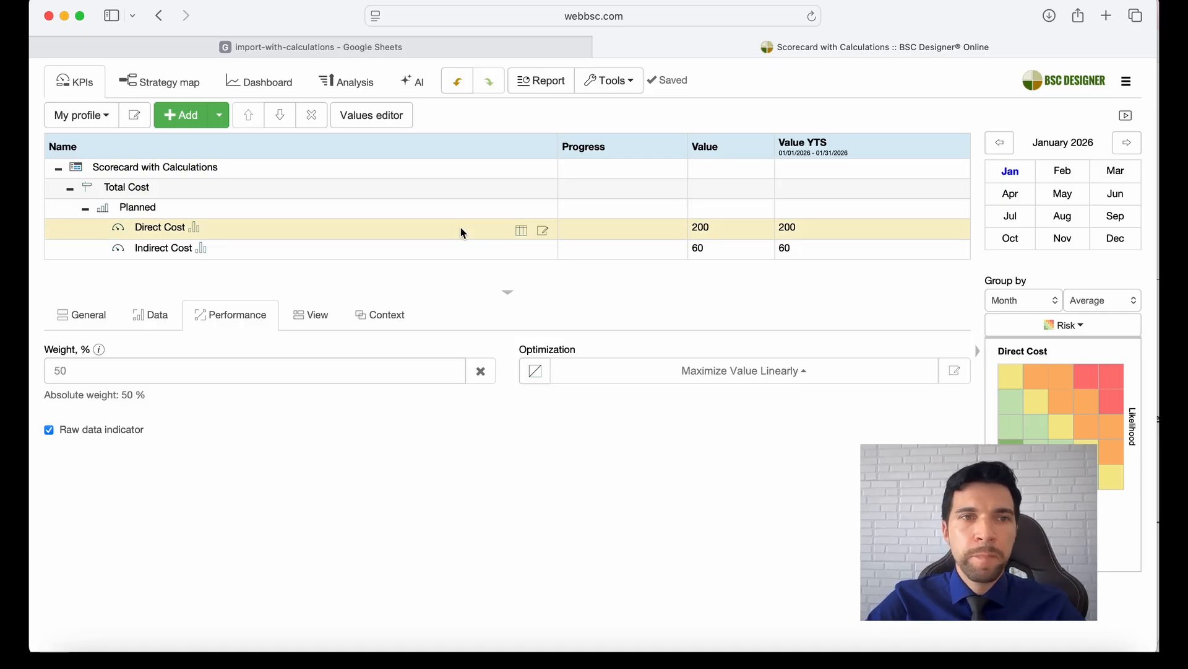
Compare January's planned cost cells and total in Google Sheets with the data of the Planned and Direct Cost items in BSC Designer.
left_click(442, 212)
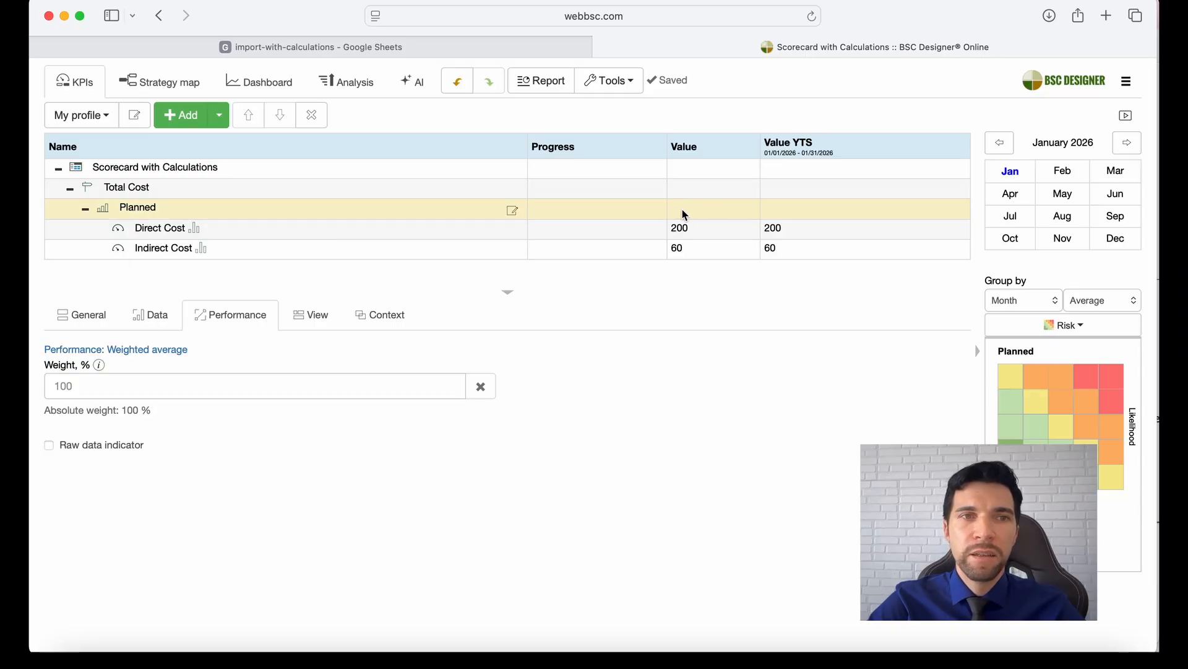
left_click(494, 48)
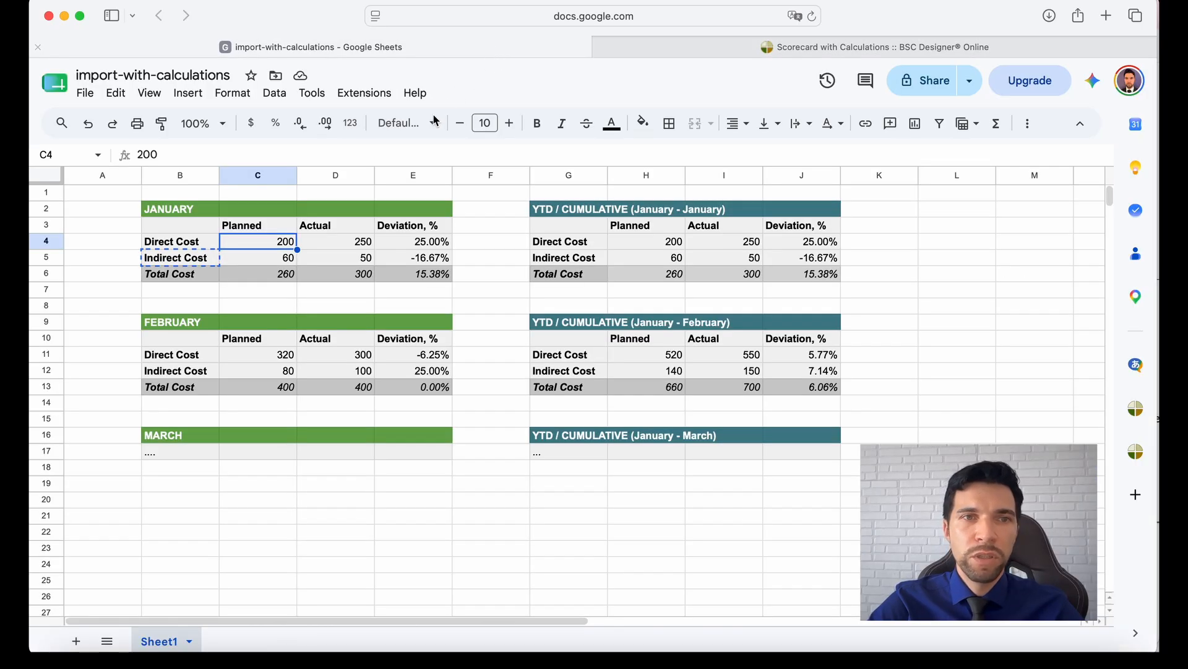
left_click(270, 262)
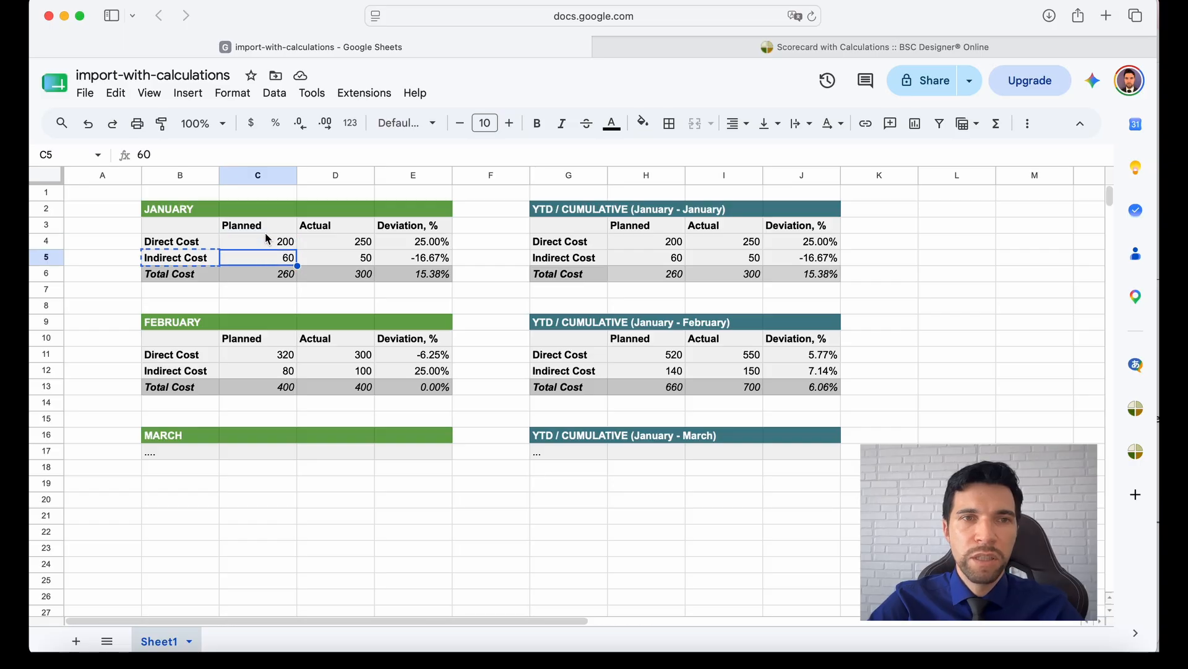
left_click(267, 230)
left_click(284, 276, "shift")
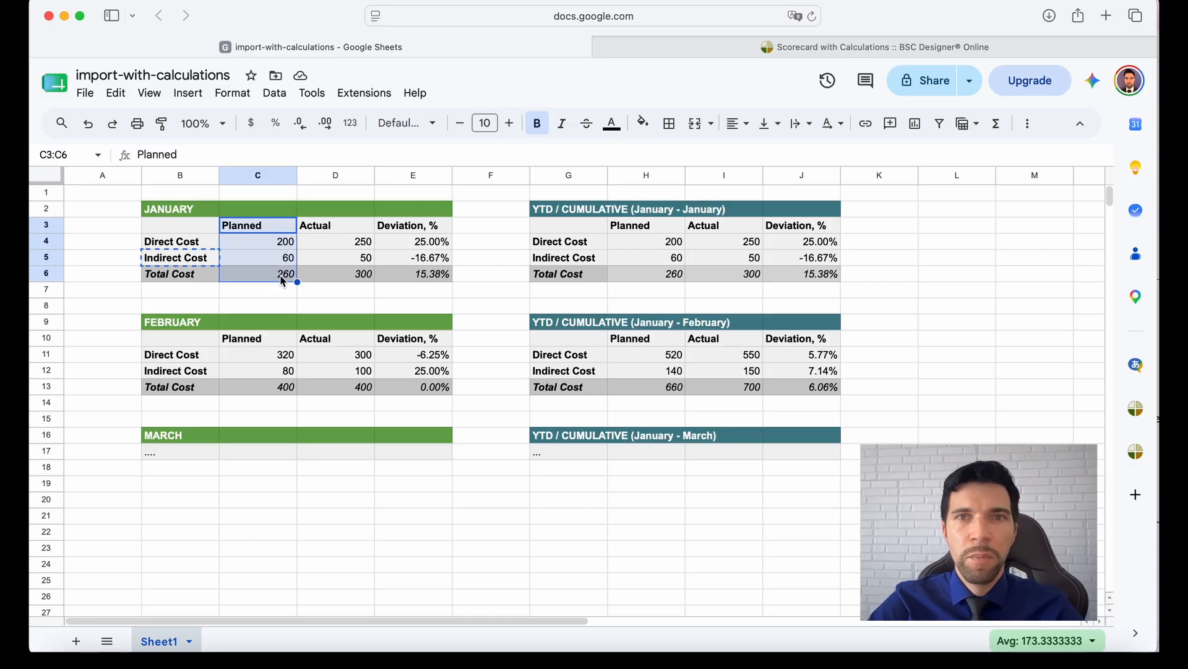
left_click(764, 49)
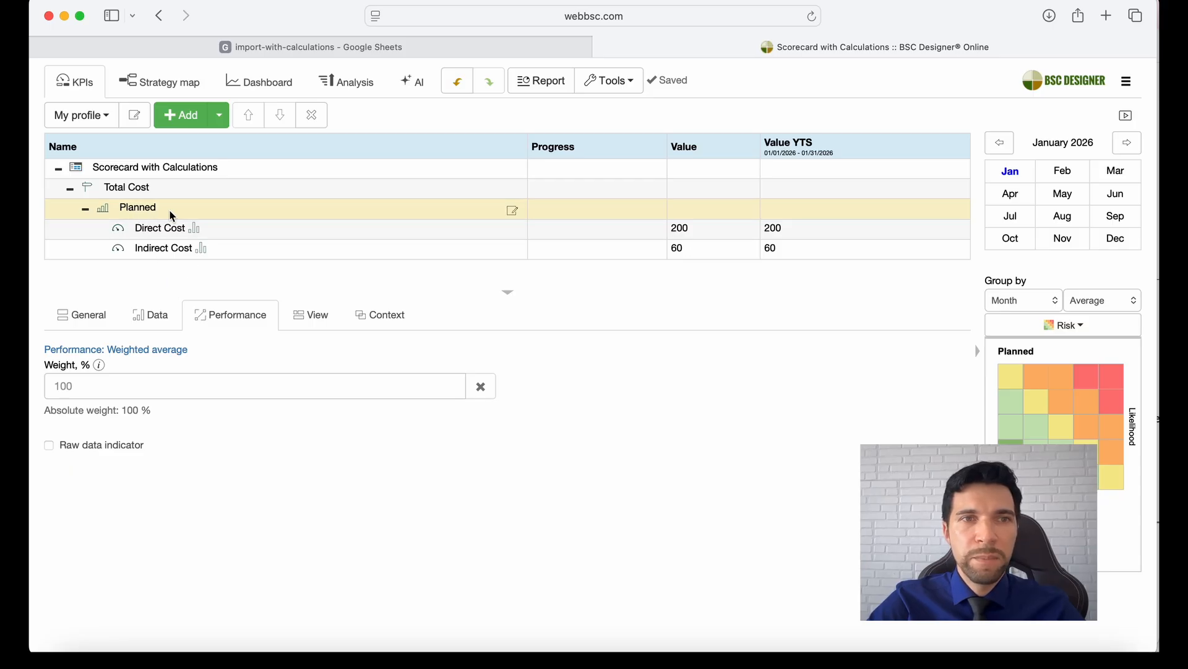
left_click(153, 315)
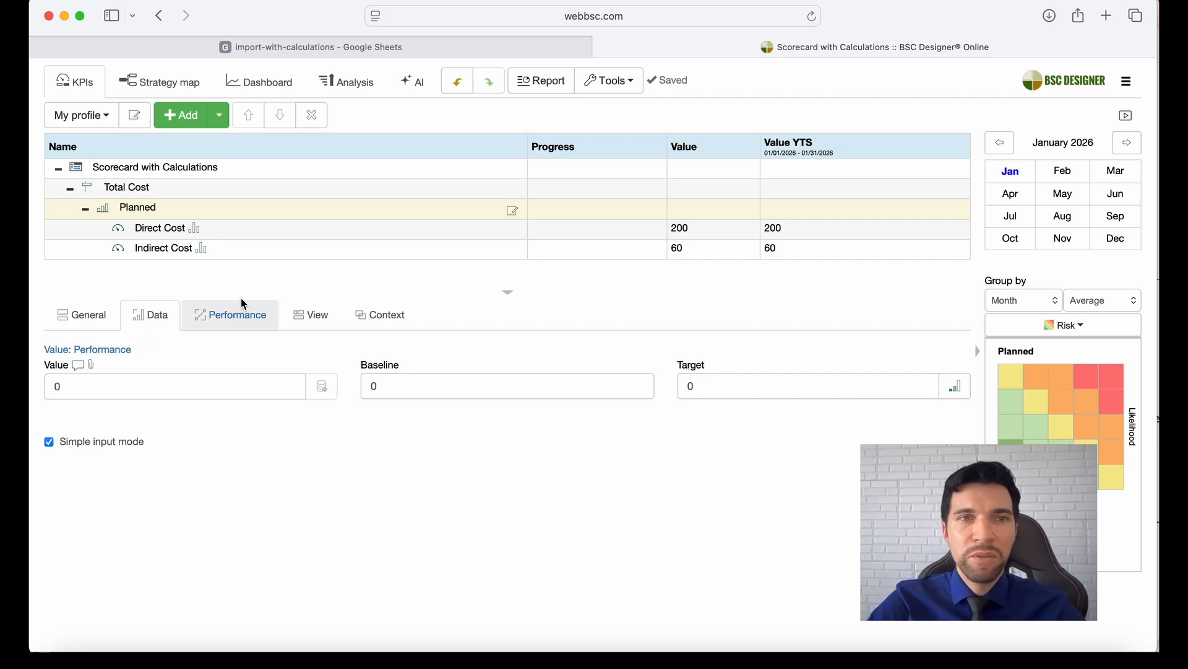
left_click(291, 234)
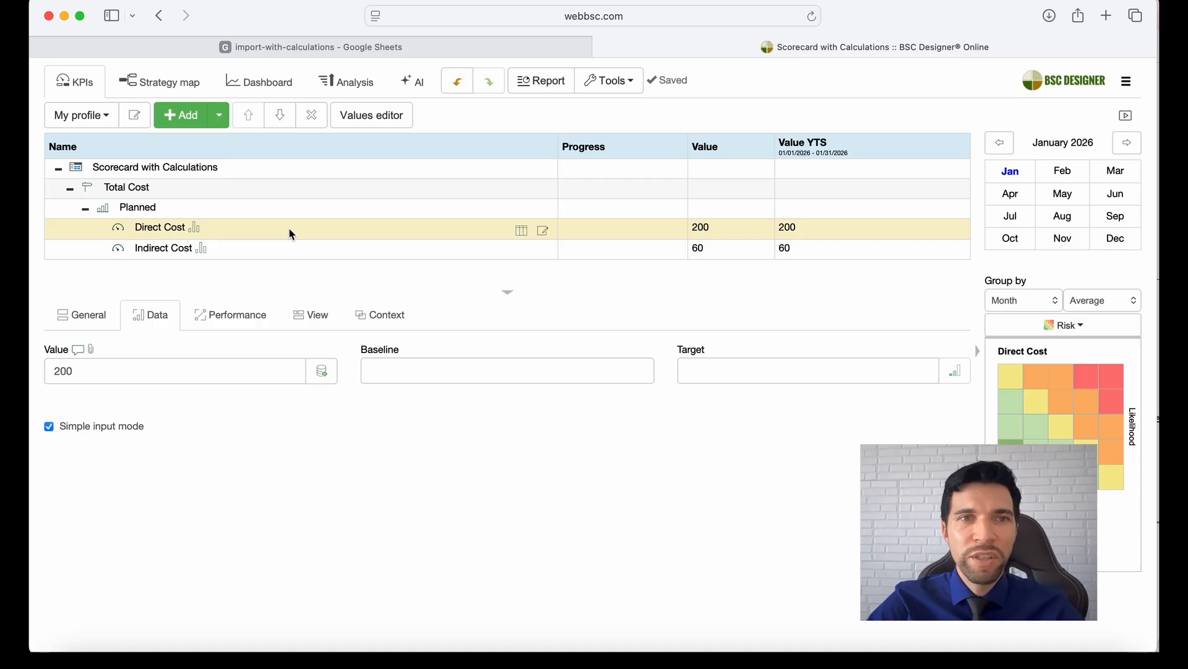
Set the Planned item's value calculation to Sum and compare the result with January's planned total in Google Sheets.
left_click(284, 213)
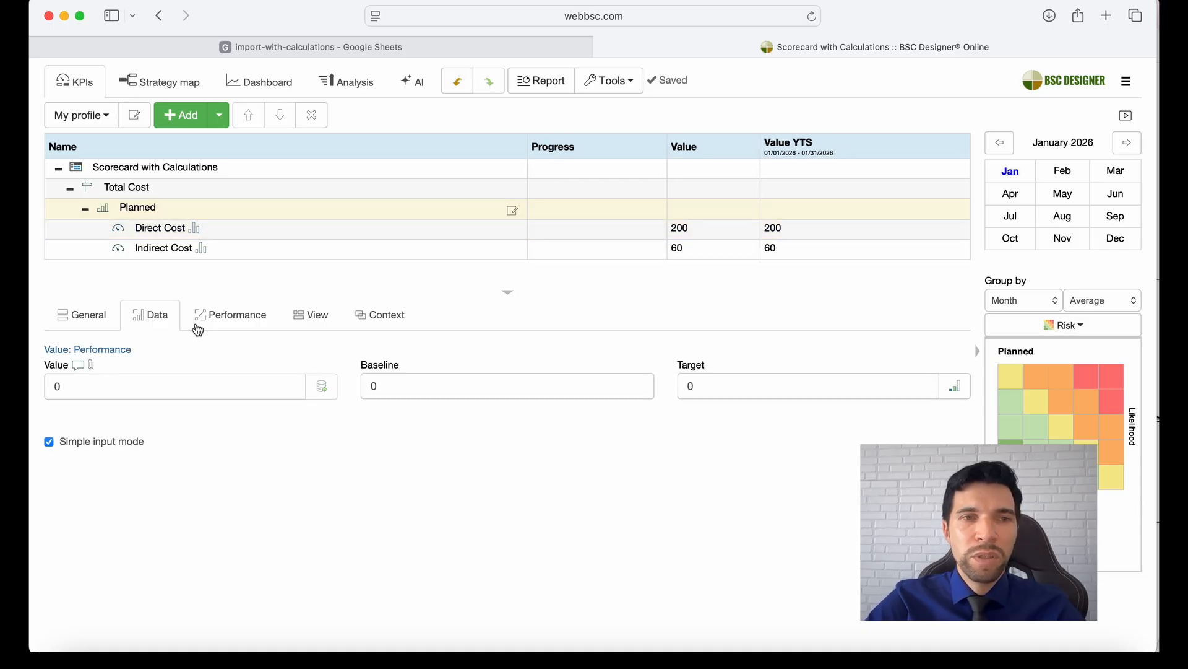
left_click(113, 351)
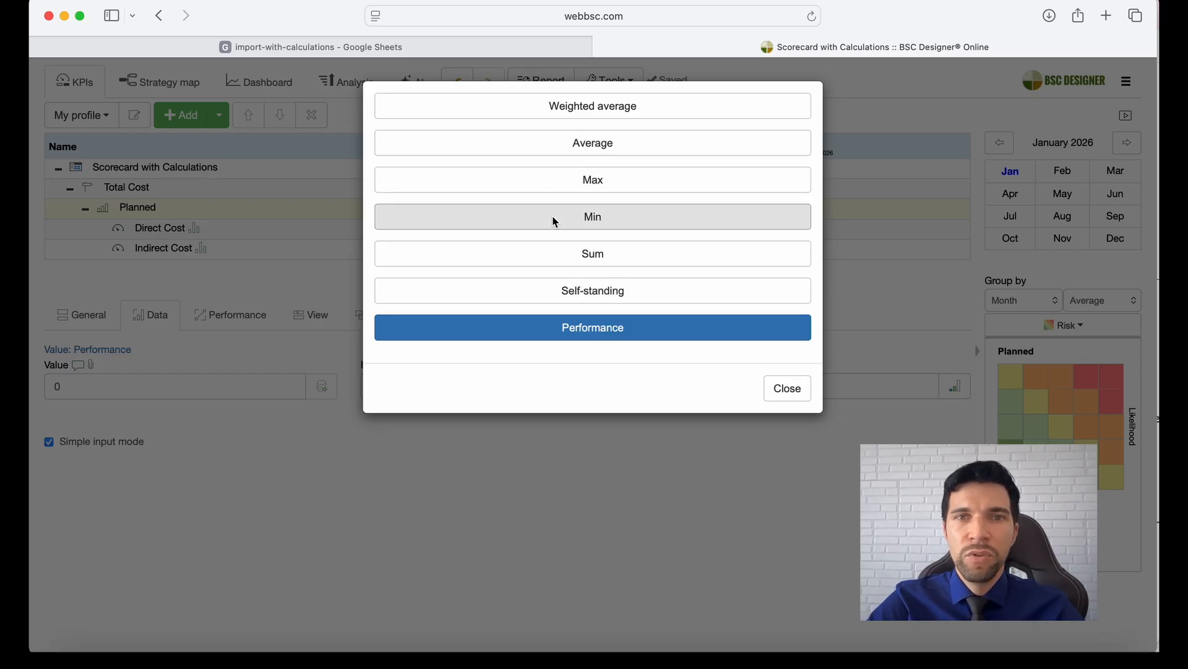
left_click(594, 254)
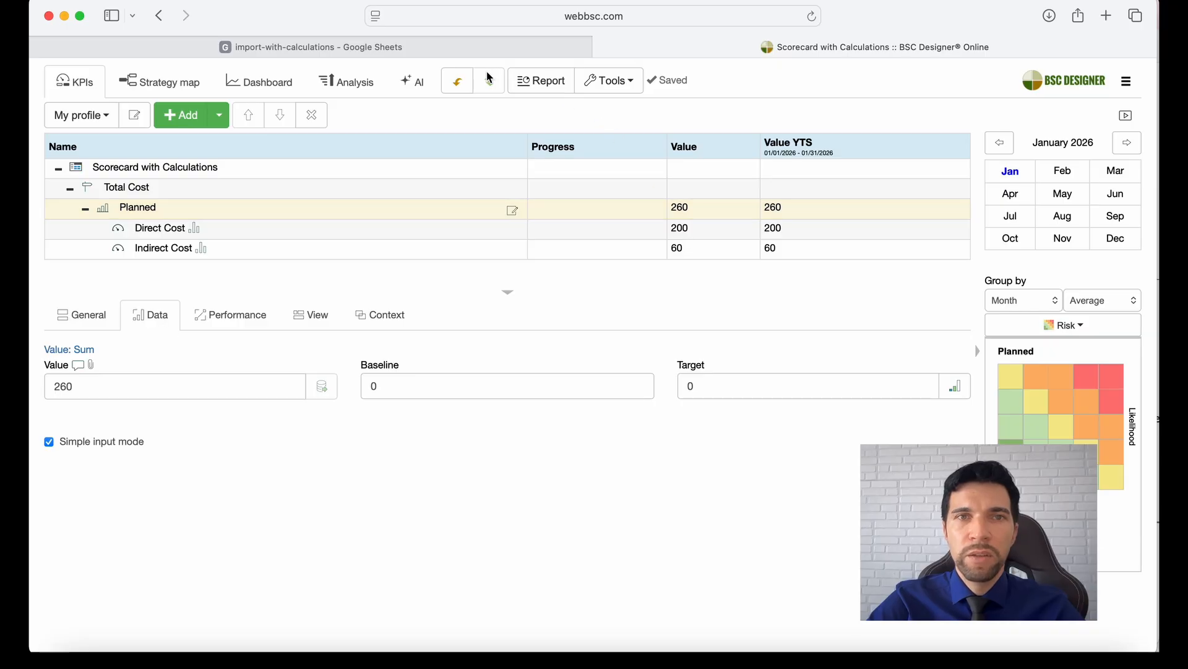
left_click(454, 46)
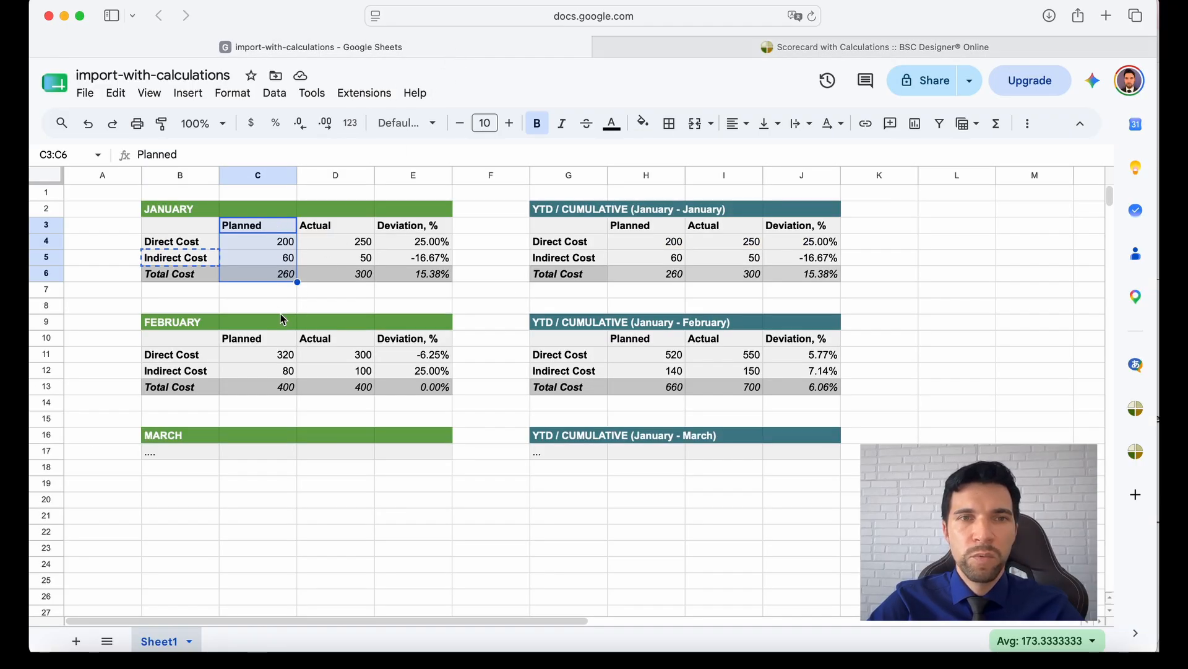
left_click(363, 291)
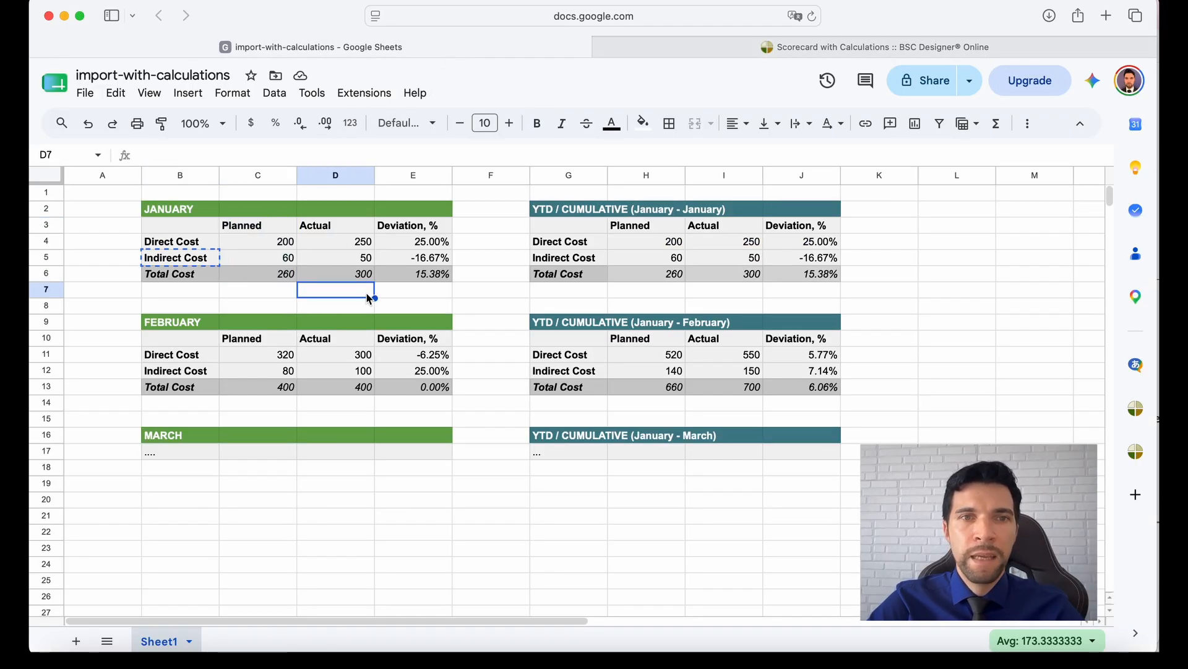
left_click(781, 49)
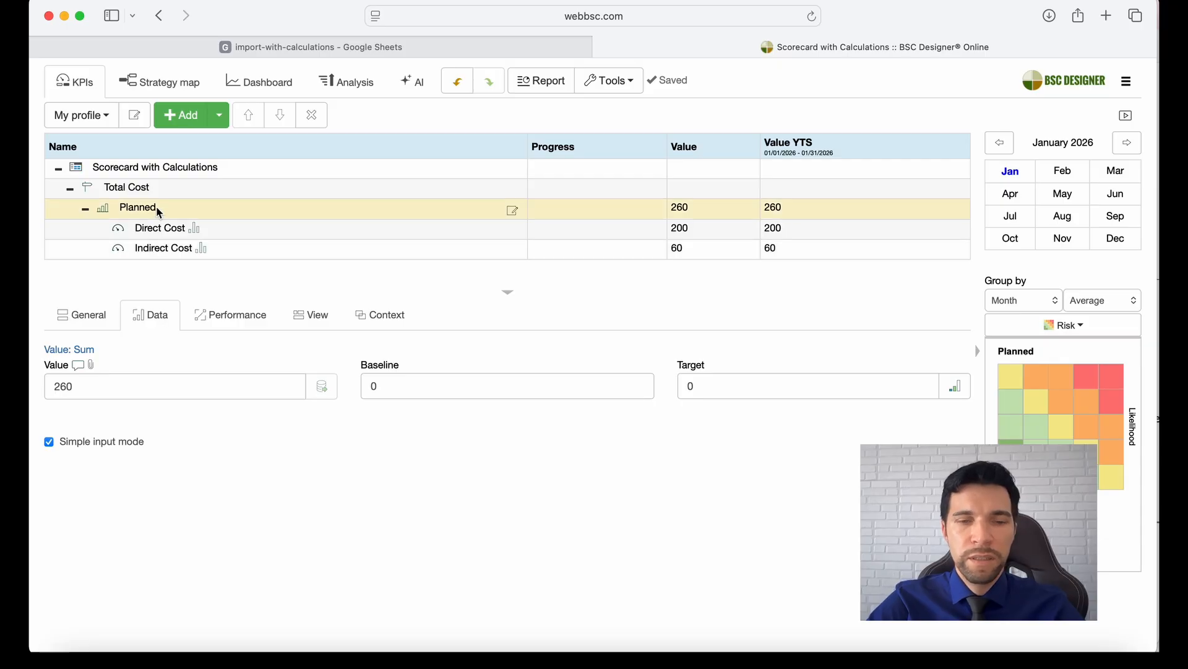
Paste a copy of the Planned item with its cost indicators under Total Cost in BSC Designer and rename the copy Actual.
left_click_drag(156, 206, 159, 194)
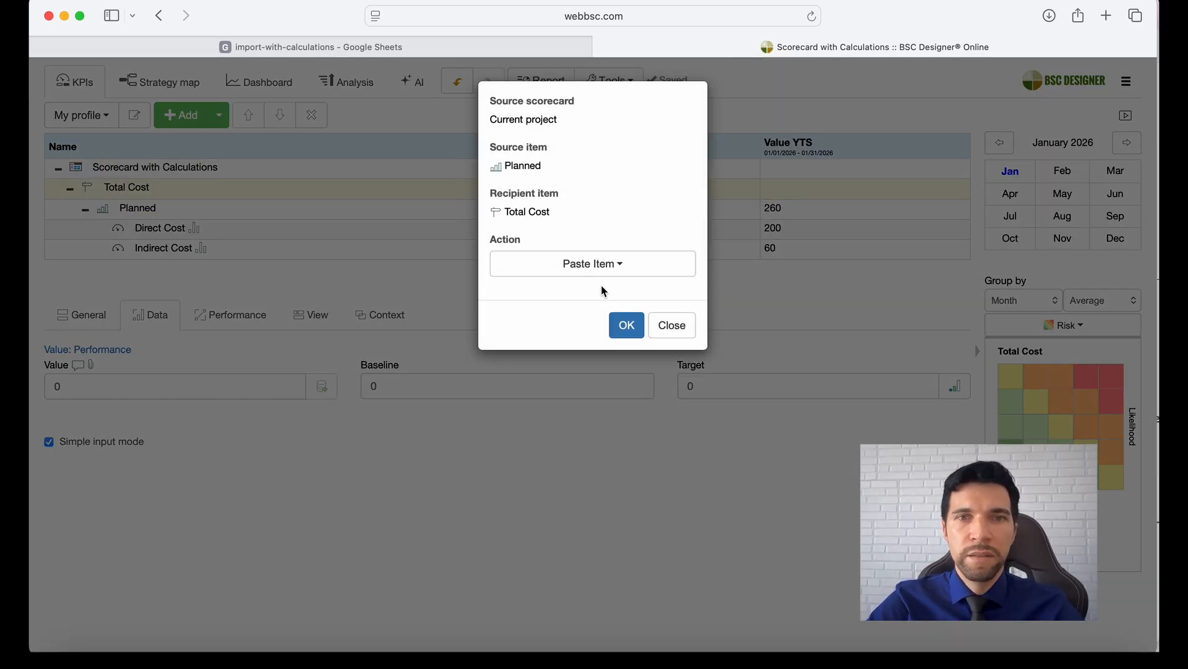
left_click(627, 325)
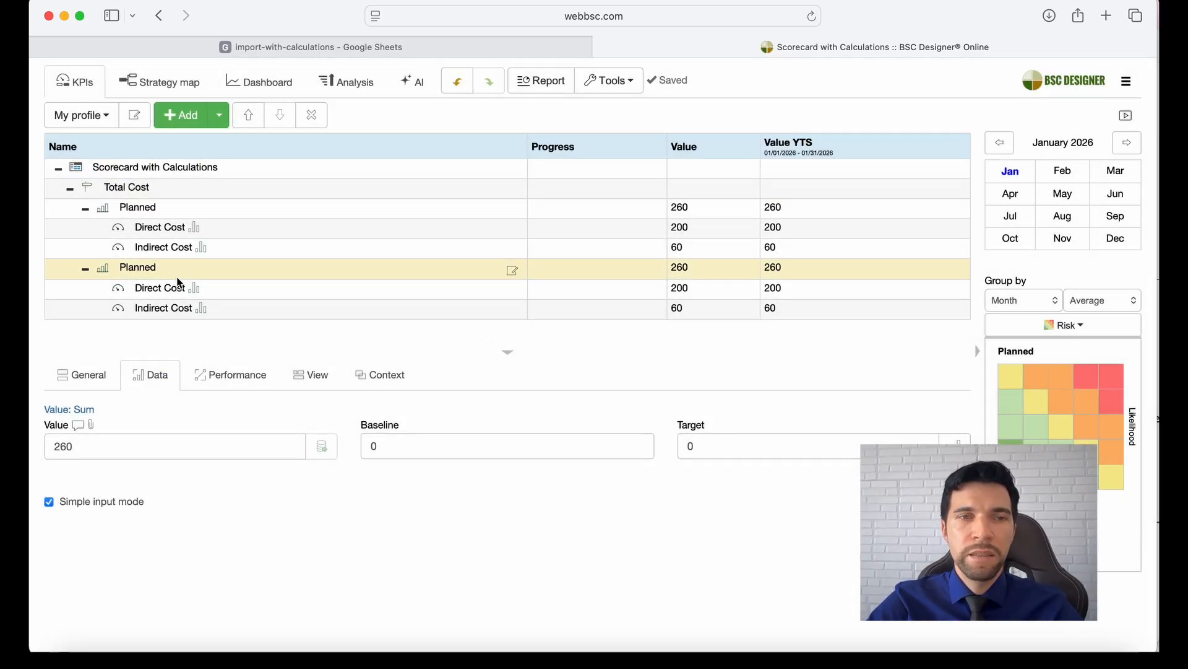
left_click(101, 384)
double_click(120, 430)
type("A")
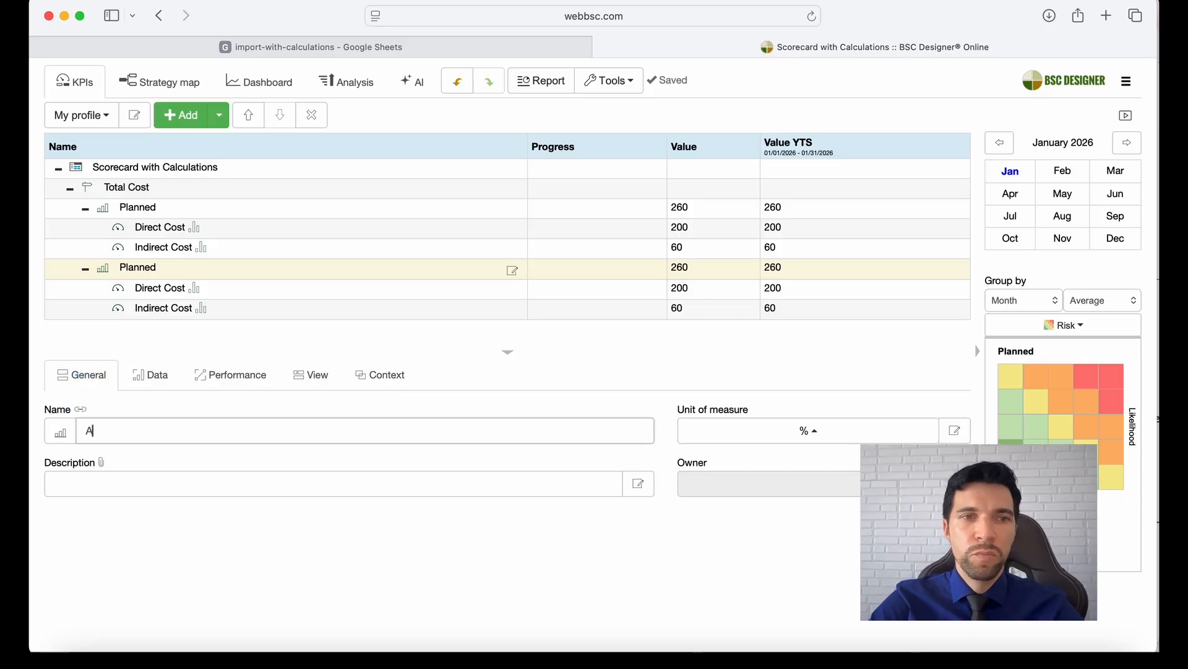
type("ctual")
key("Return")
Set the Direct Cost item under Actual to 250 for January 2026, taken from January's actual direct cost in Google Sheets.
left_click(165, 290)
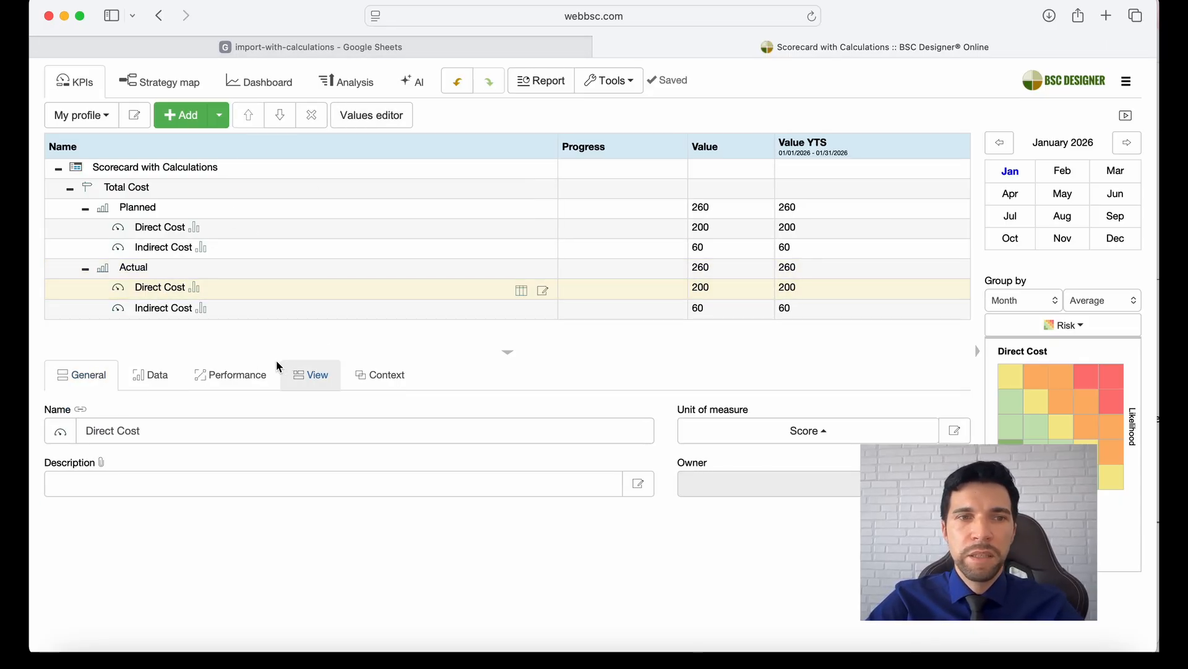
left_click(151, 378)
left_click(511, 48)
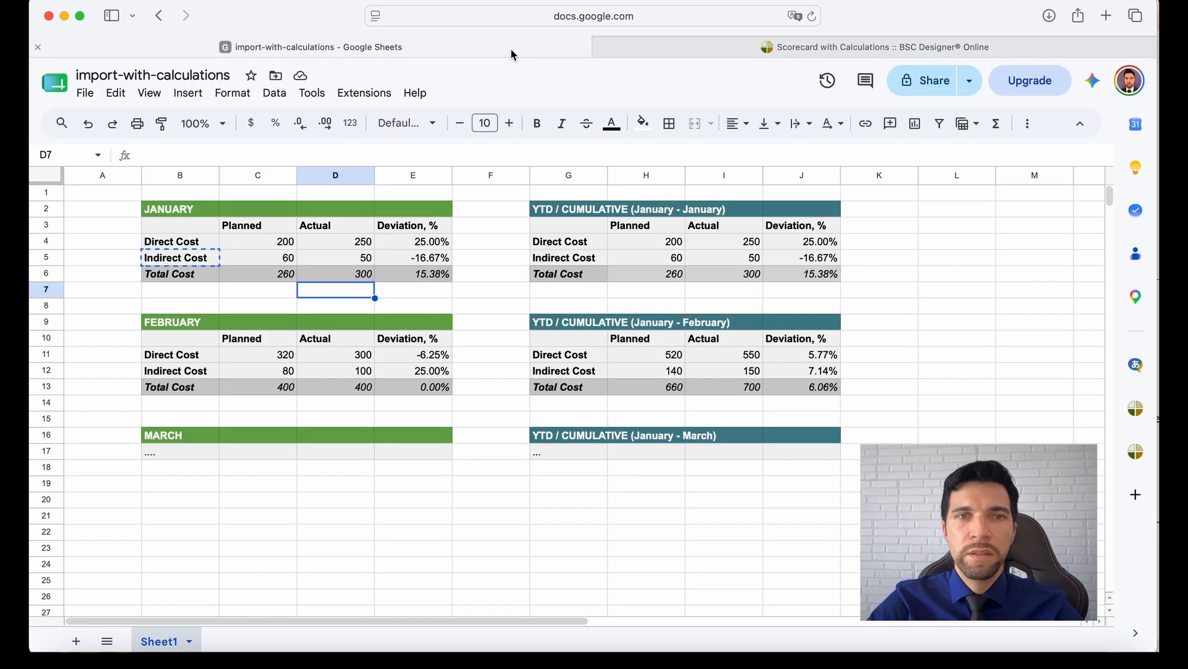
left_click(365, 247)
left_click(875, 47)
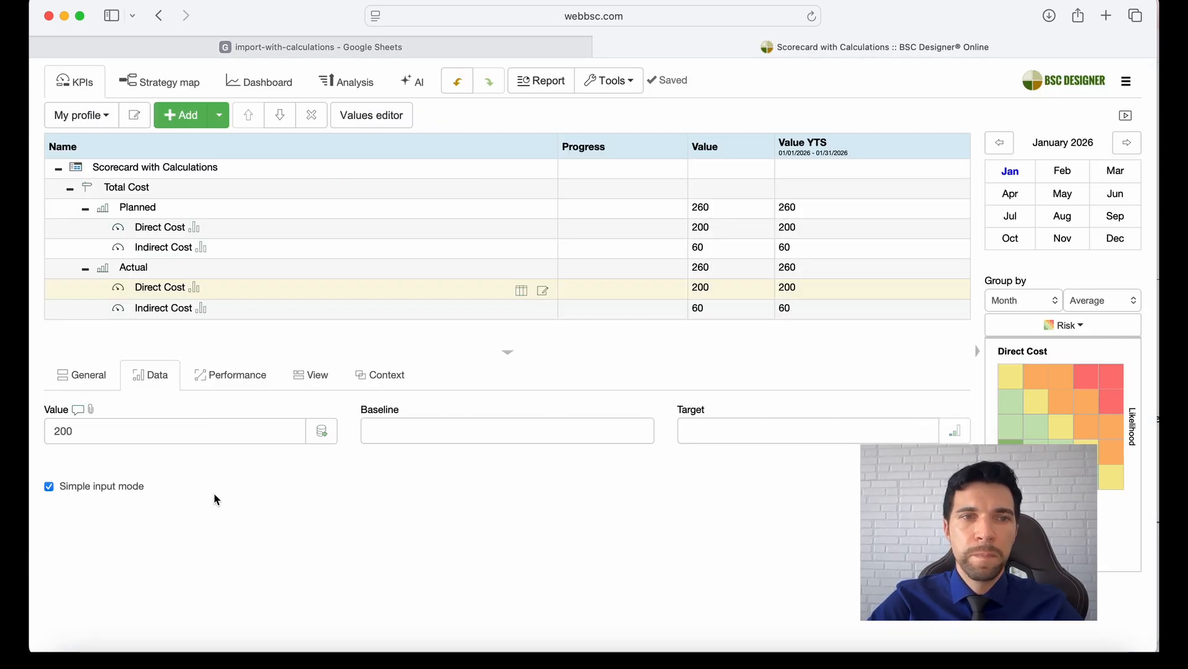
double_click(159, 431)
type("250")
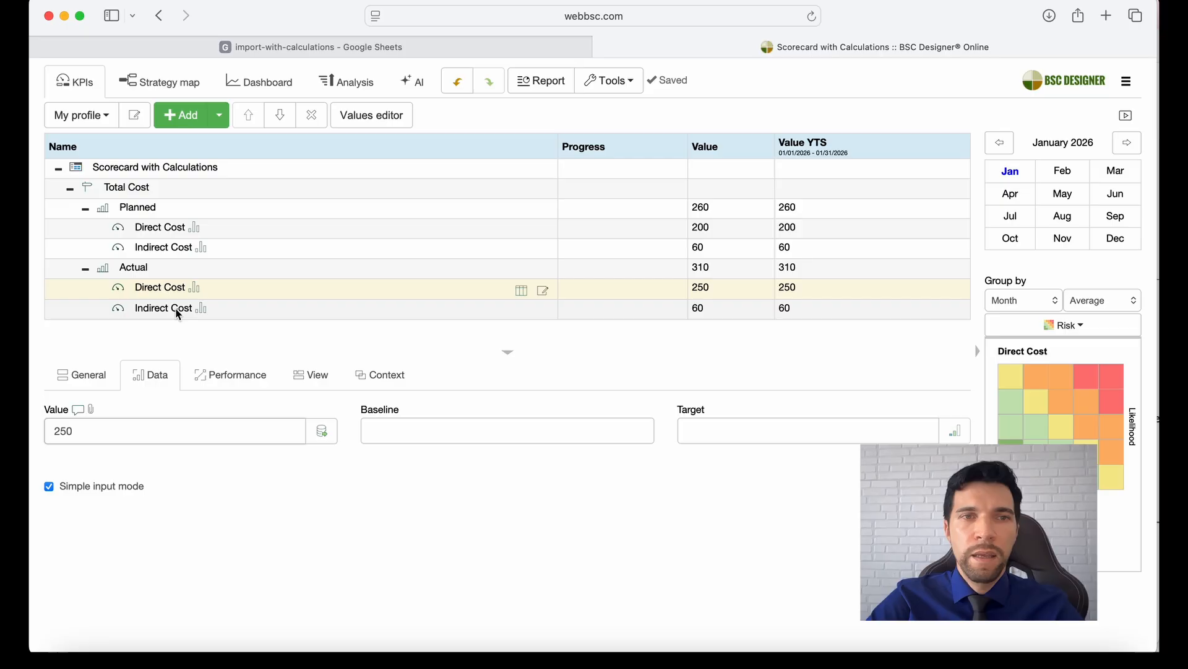
Set the Indirect Cost item under Actual to 50, matching January's actual indirect cost in the spreadsheet, and select Actual.
left_click(175, 309)
left_click(579, 47)
left_click(693, 47)
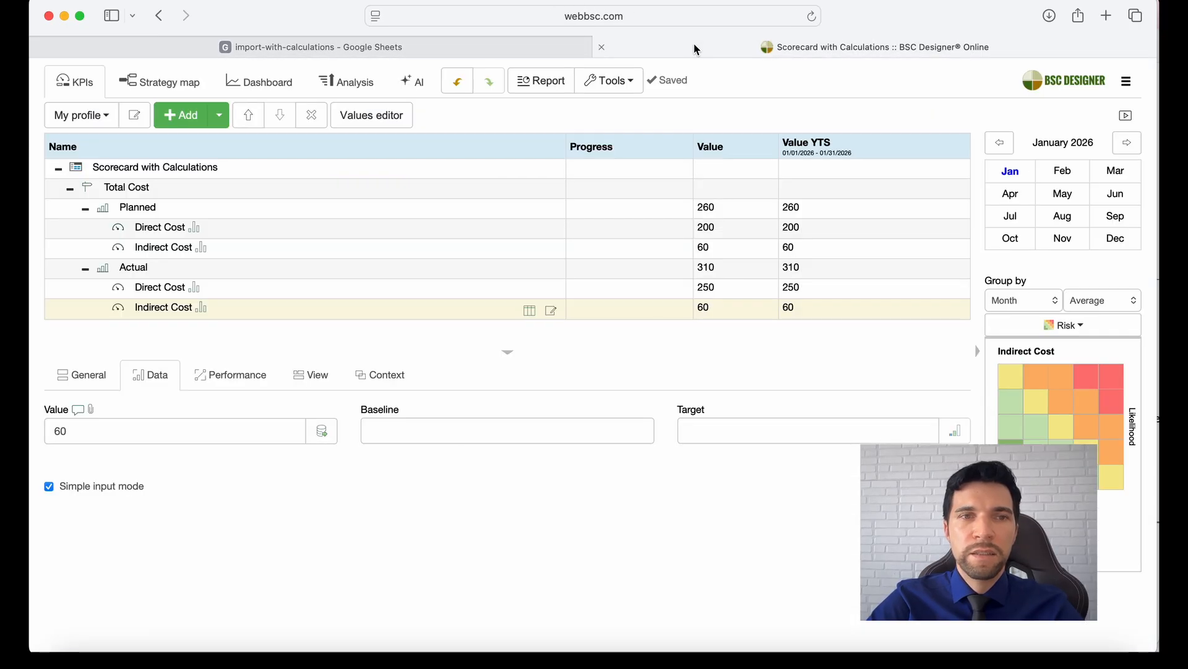
double_click(119, 438)
type("50")
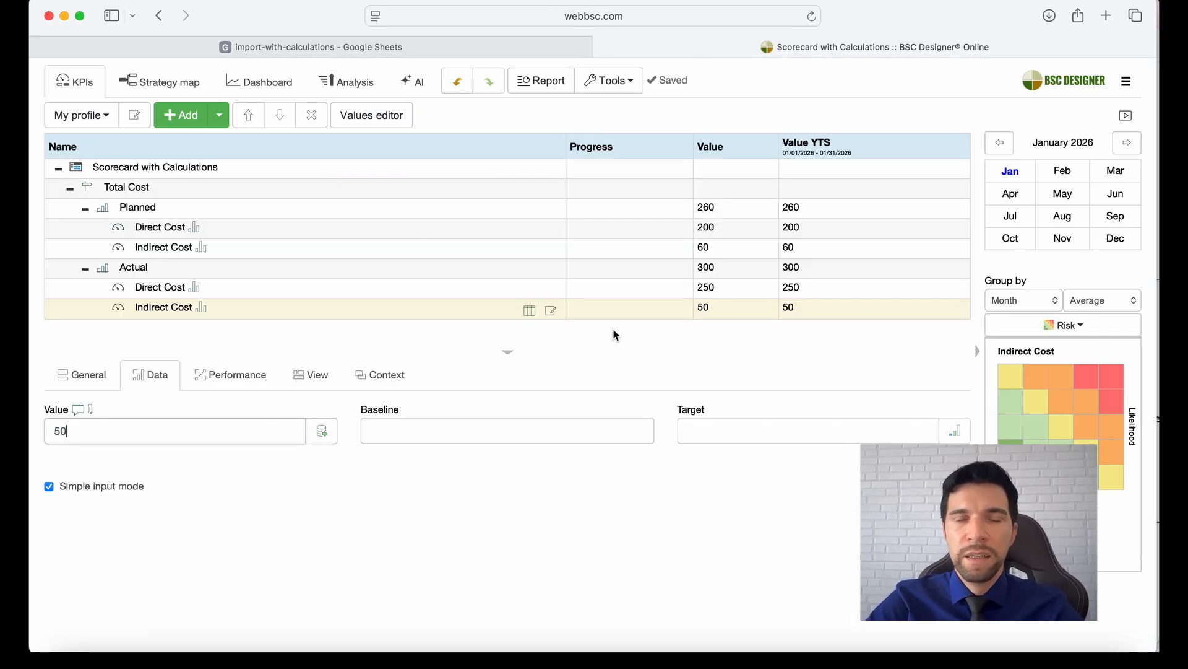
left_click(715, 268)
Review January's actual total and deviation column in Google Sheets, and add a Deviations item directly under the scorecard root in BSC Designer.
left_click(495, 55)
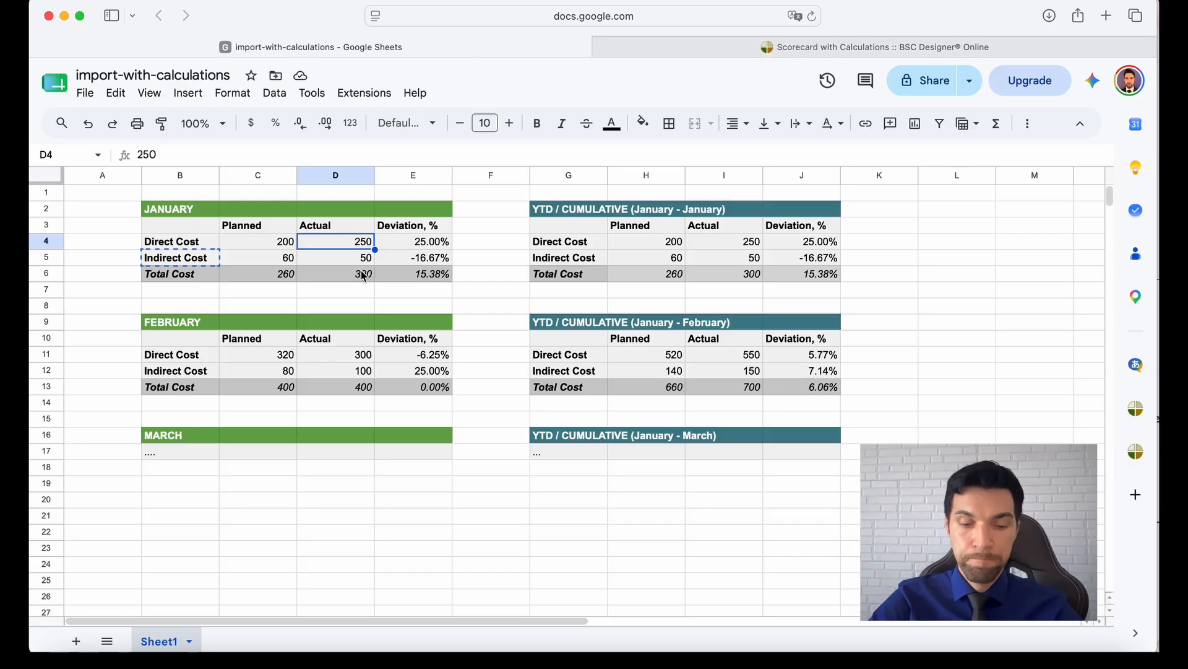
left_click(428, 246)
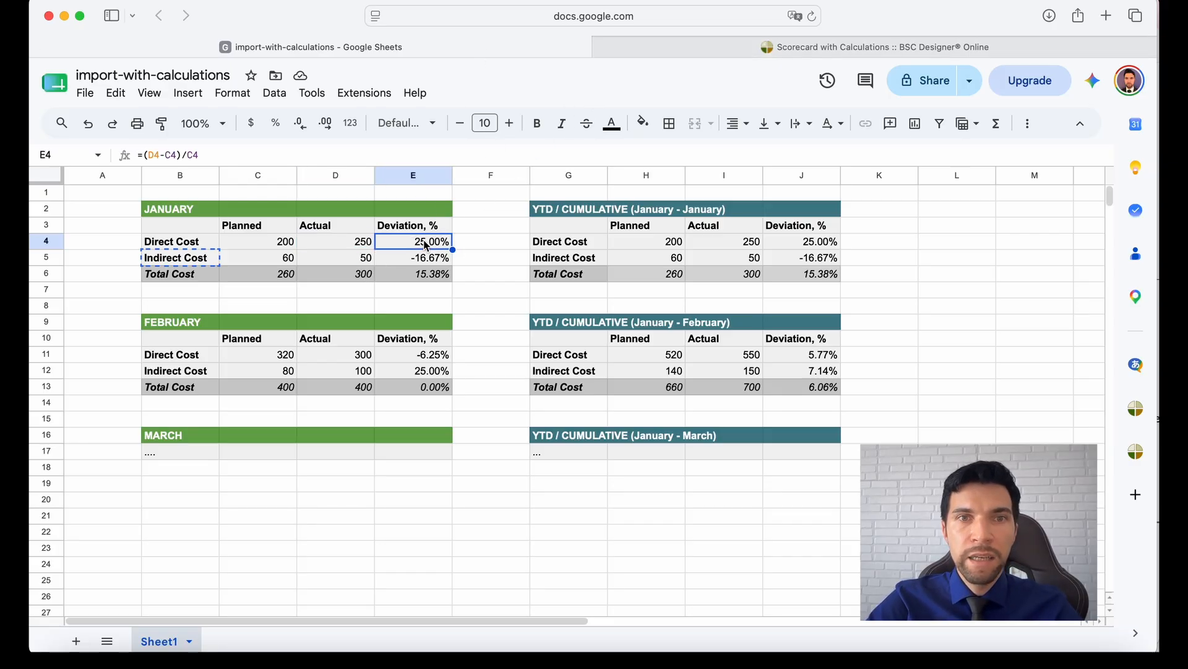
left_click(427, 232)
left_click(722, 48)
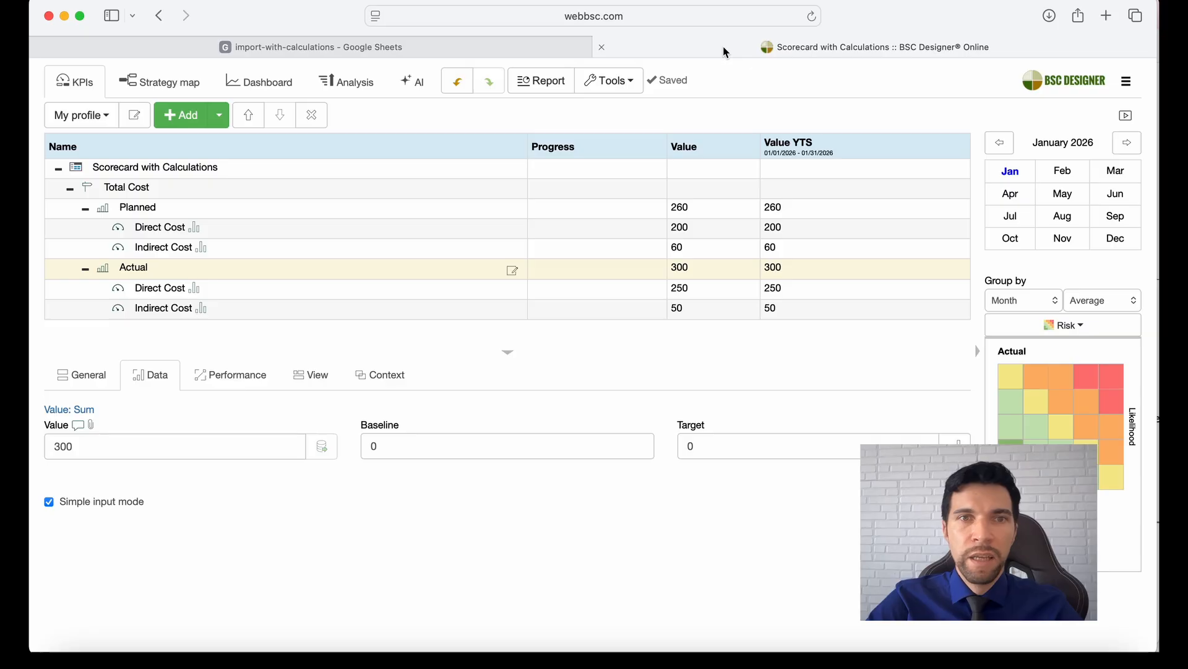
left_click(133, 185)
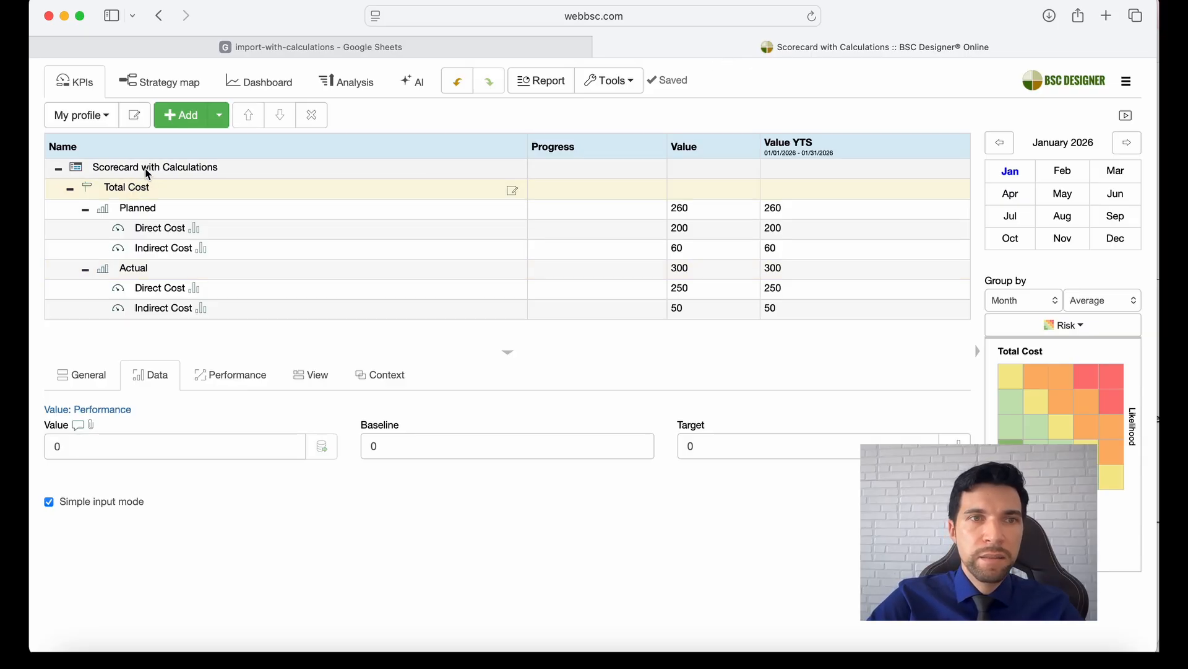
left_click(145, 170)
left_click(179, 114)
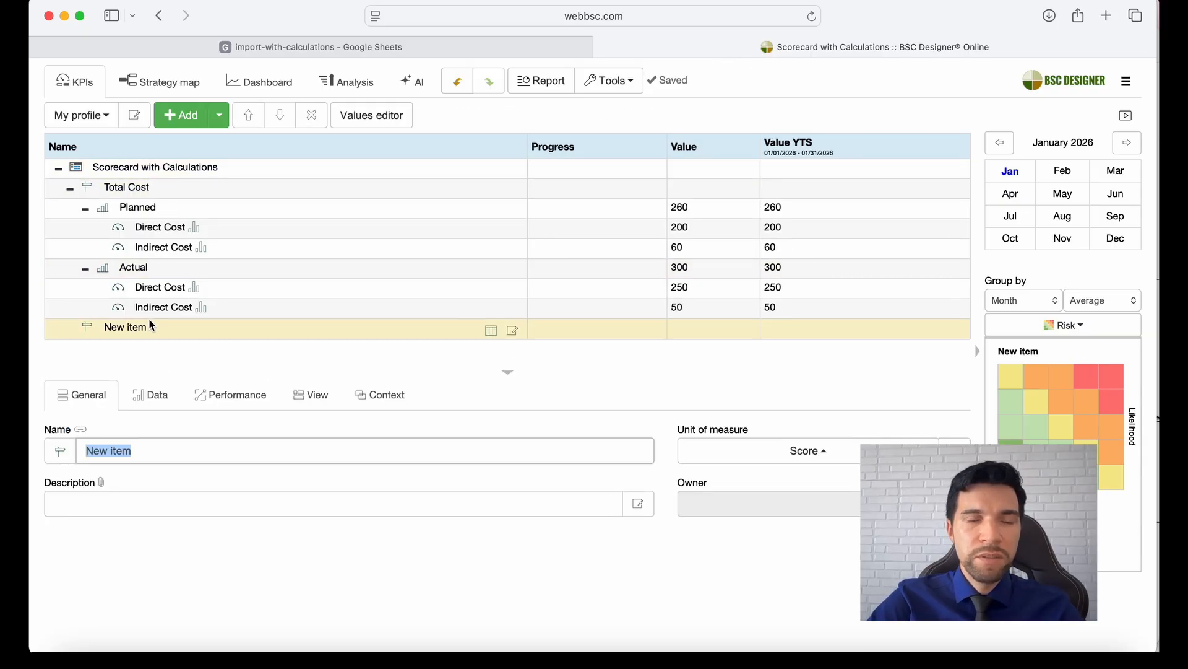
type("Devia")
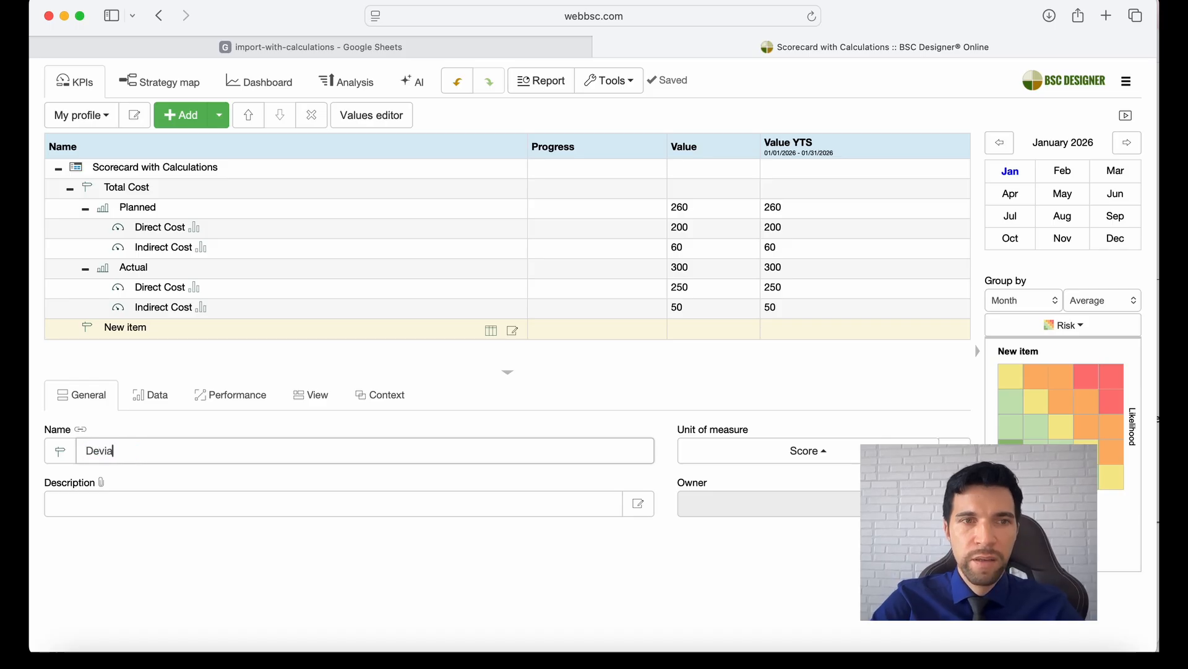
type("tions")
key("Return")
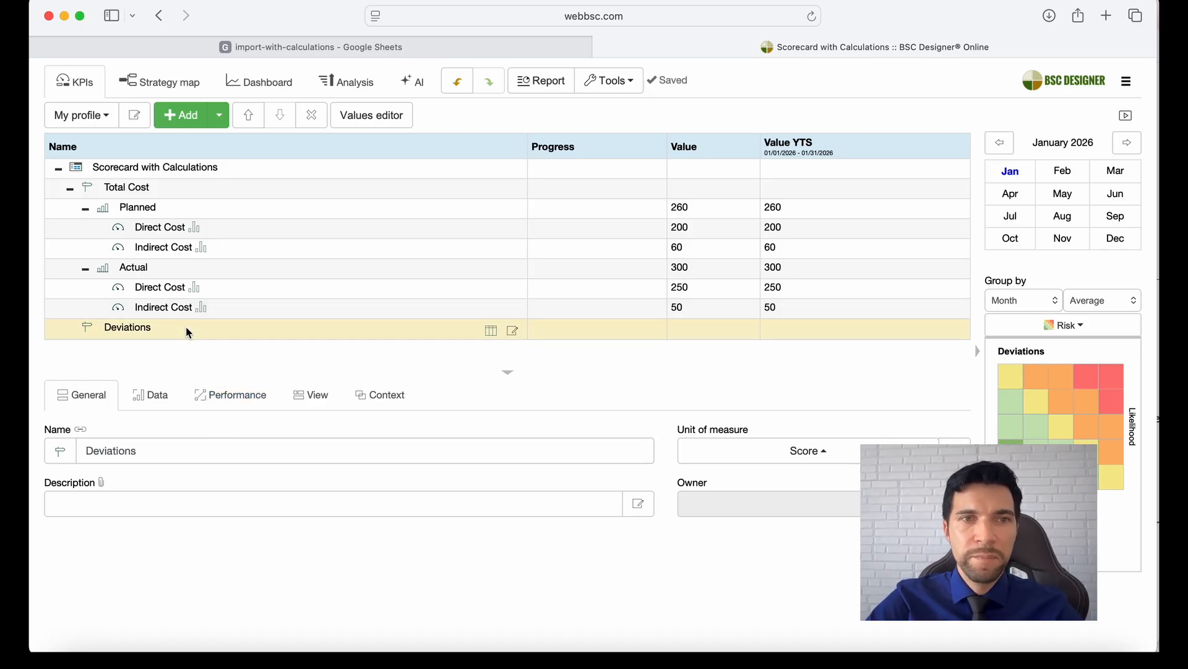
Add an item named Direct Cost Deviation under Deviations, taking the Direct Cost label from Google Sheets.
left_click(186, 115)
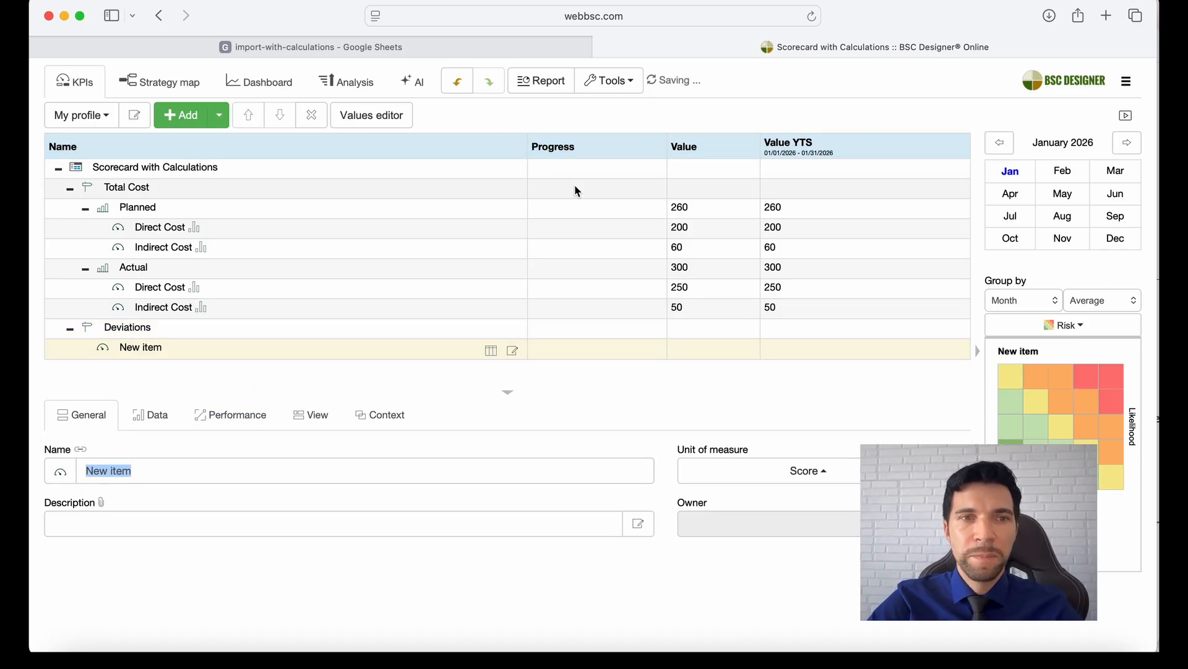
left_click(494, 48)
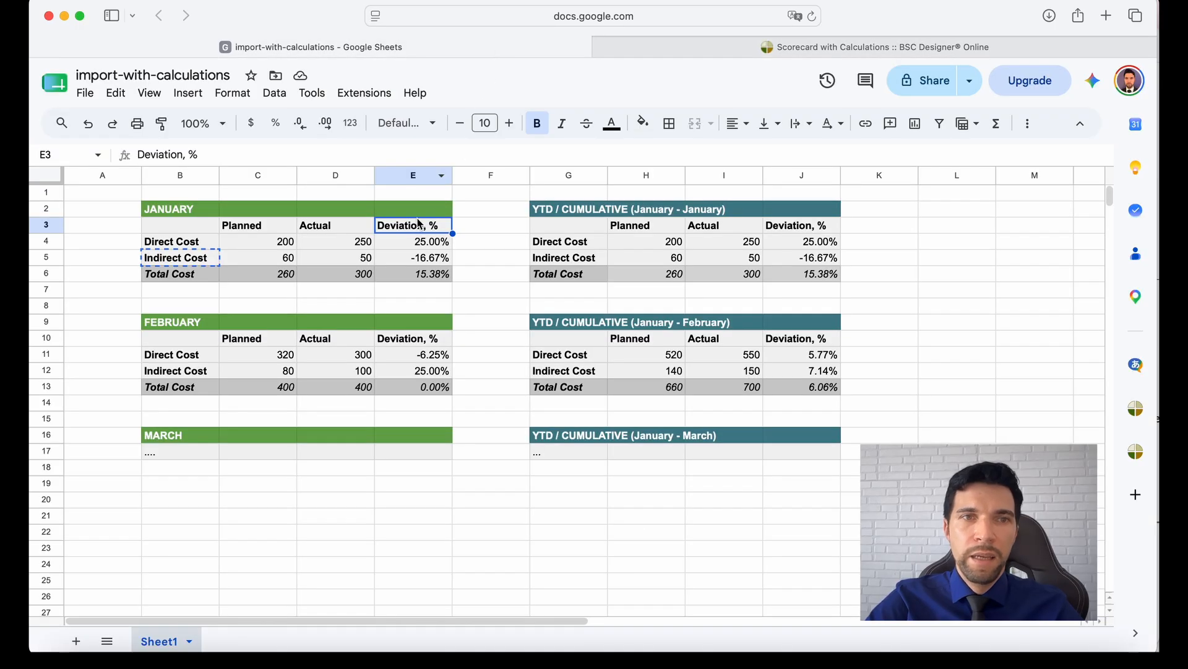
left_click(427, 242)
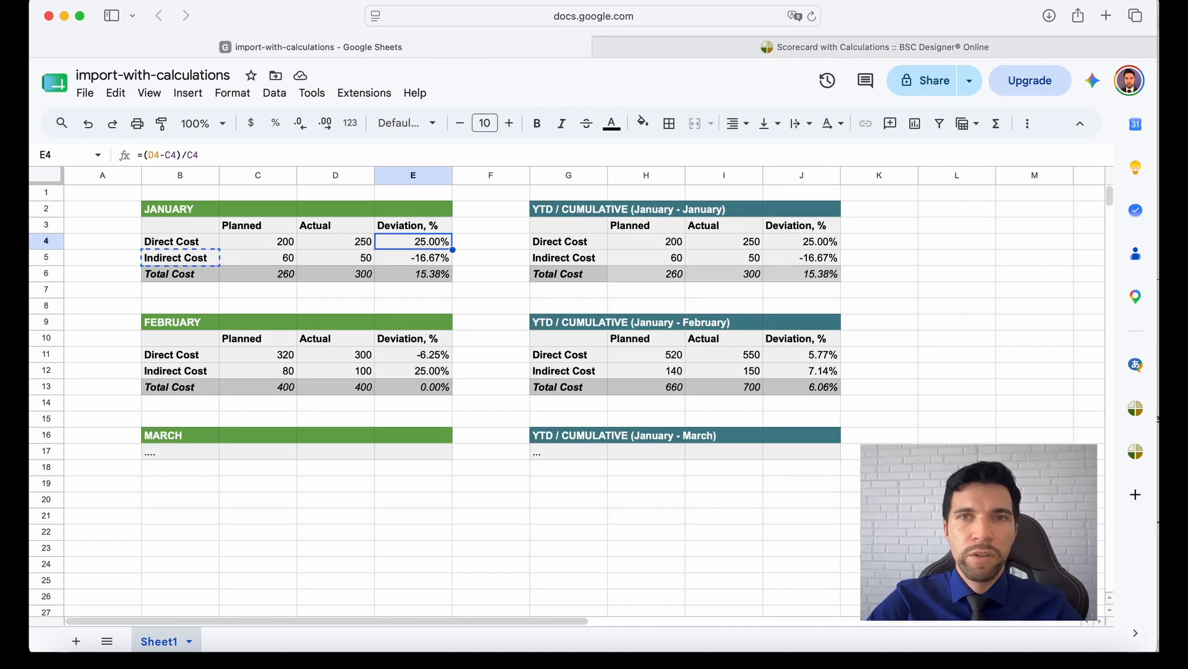
left_click(210, 240)
left_click(815, 53)
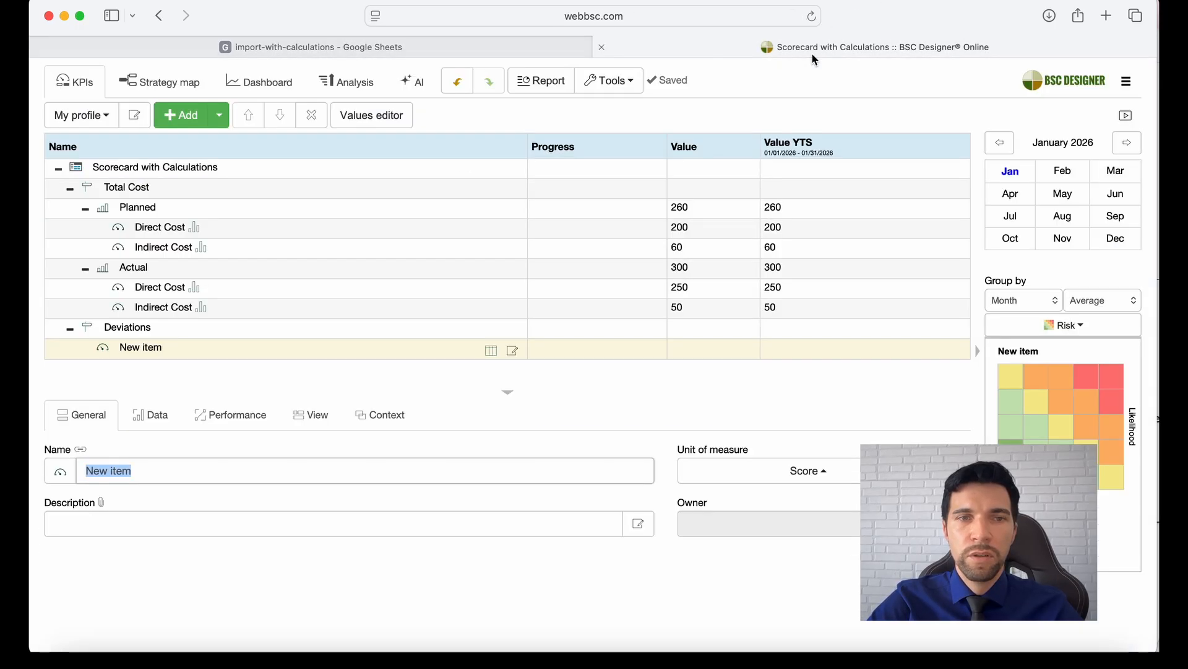
type("Direct Cost")
type("Dev")
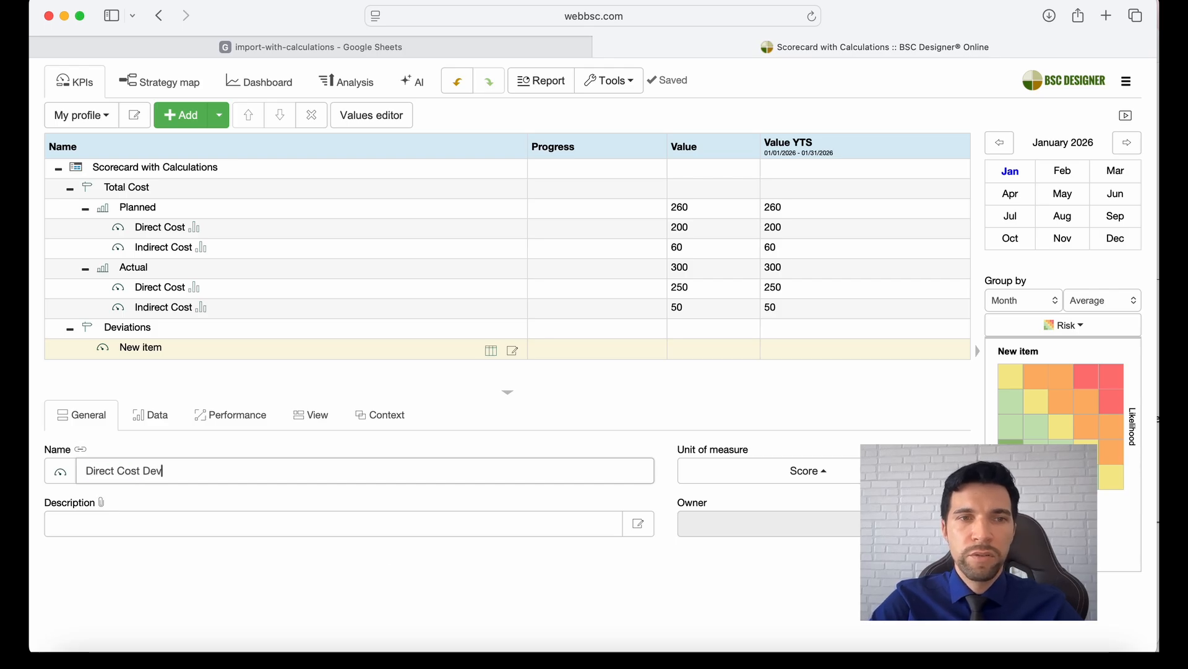
type("iation")
key("Return")
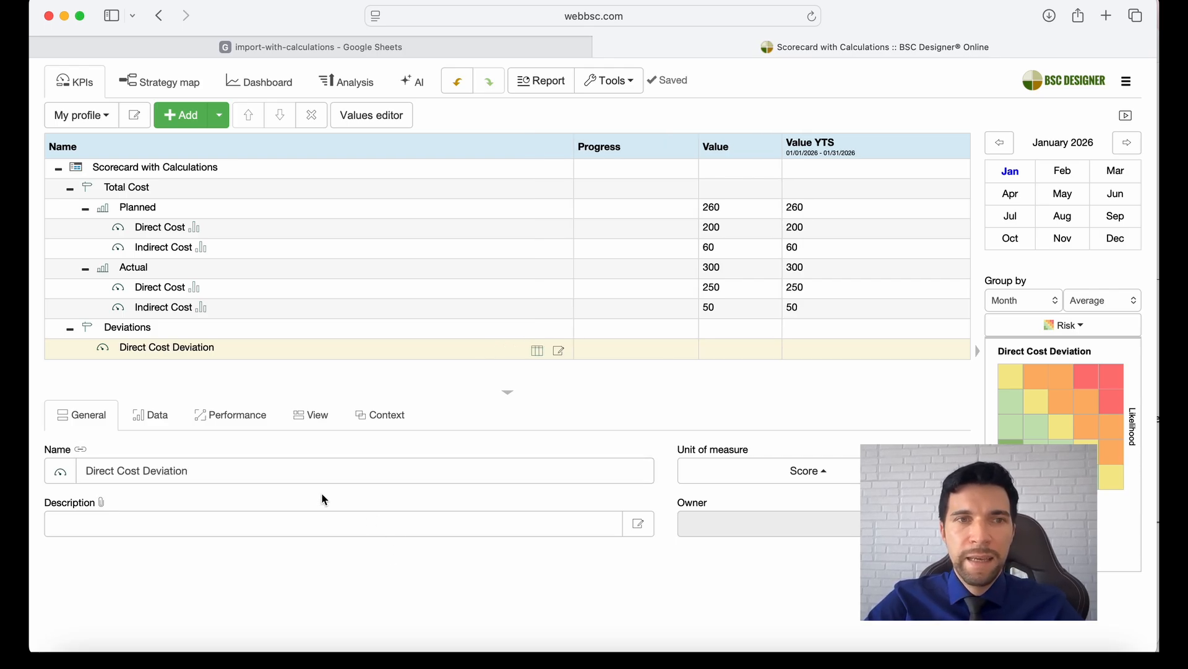
Examine the formula behind January's Direct Cost deviation in cell E4 of the Google Sheets spreadsheet.
left_click(541, 50)
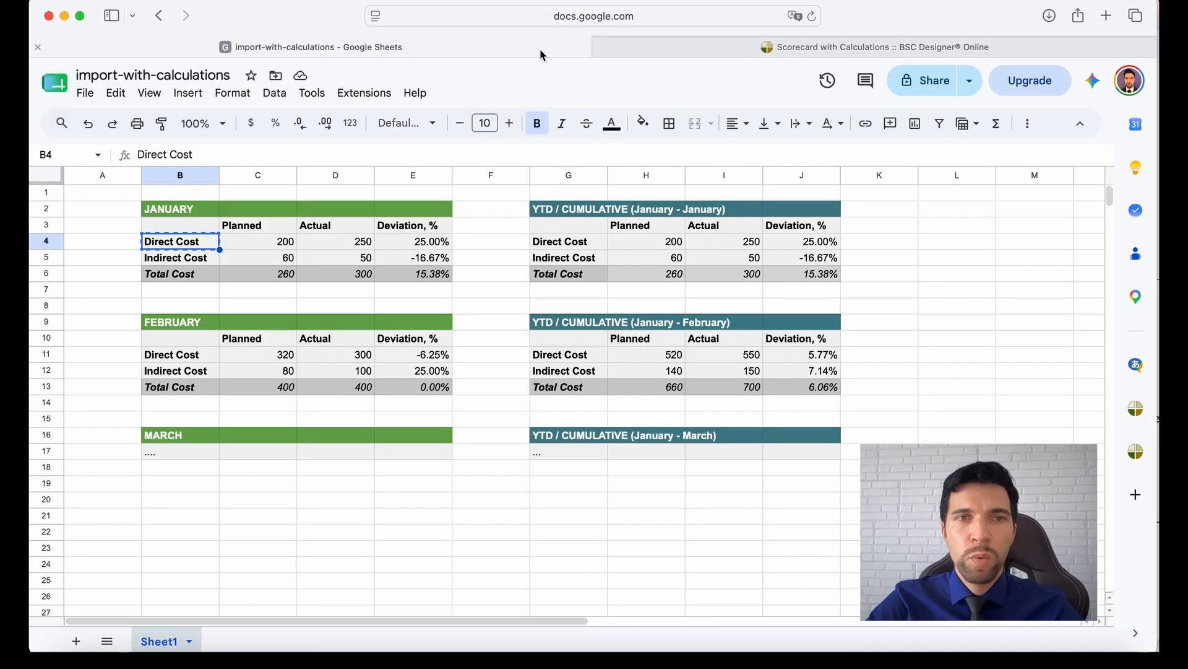
left_click(421, 247)
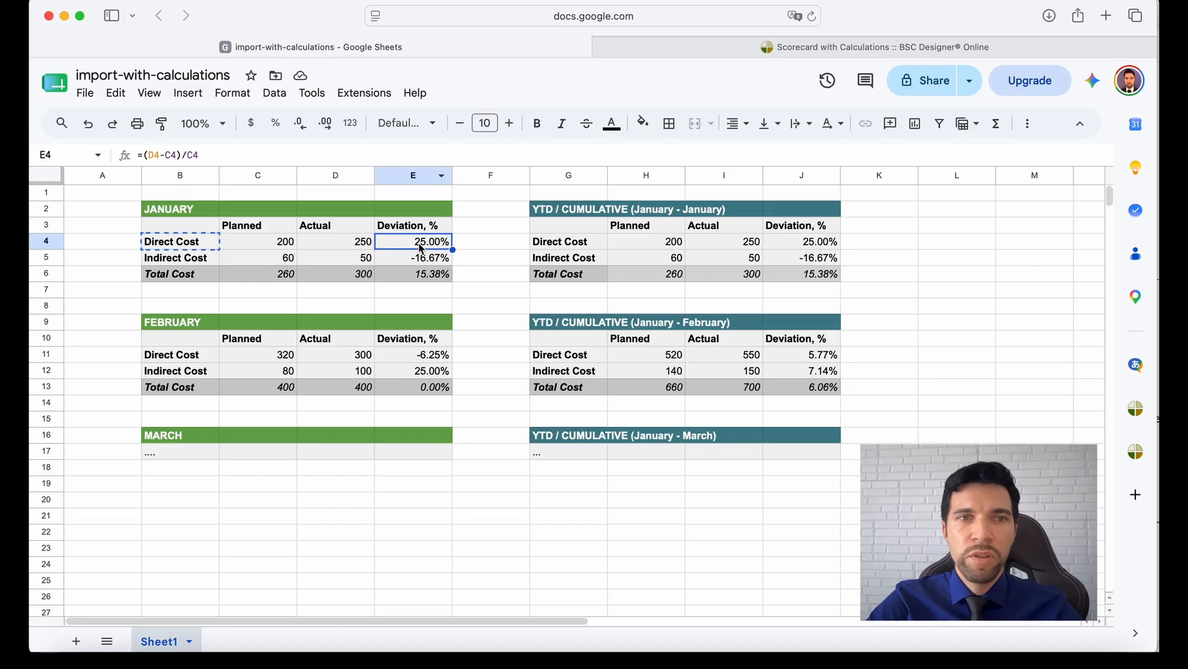
left_click(244, 156)
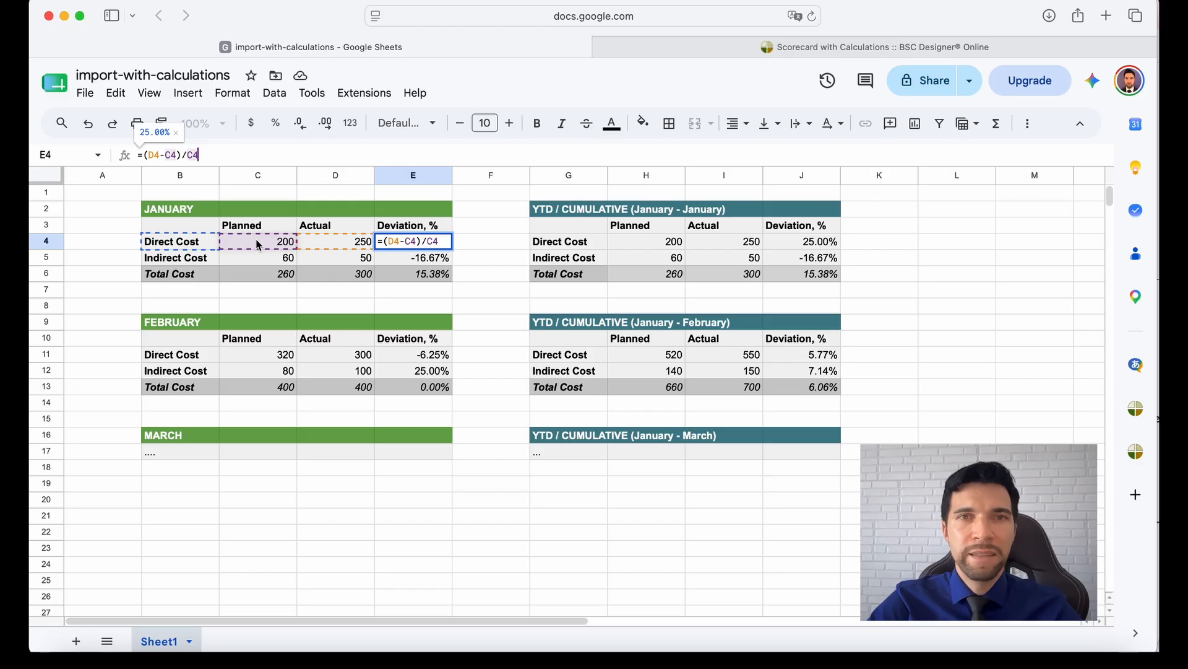
In BSC Designer, start a value formula for Direct Cost Deviation by inserting the Direct Cost item under Actual.
left_click(679, 49)
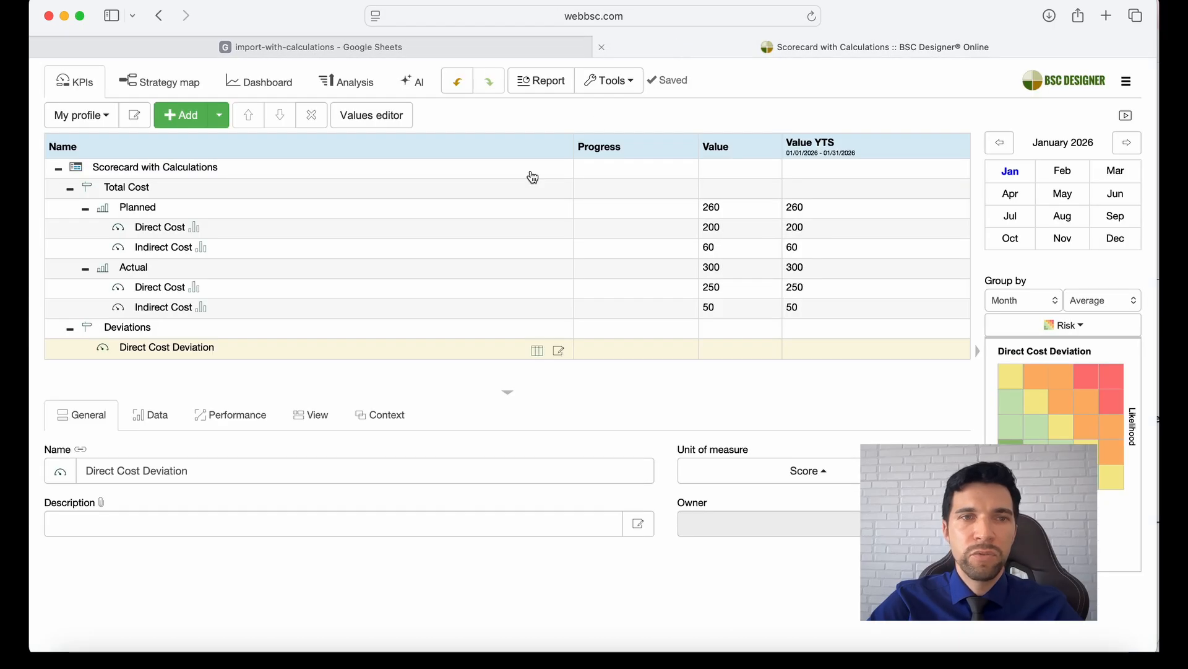
left_click(150, 415)
left_click(322, 470)
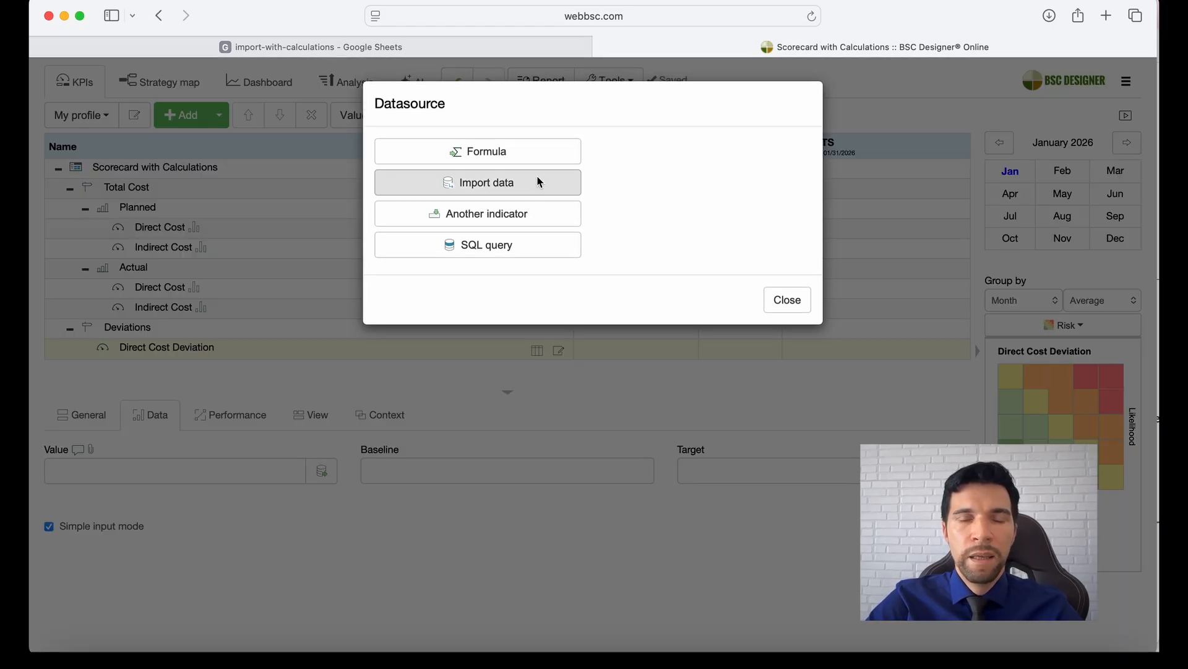
left_click(536, 151)
left_click(545, 221)
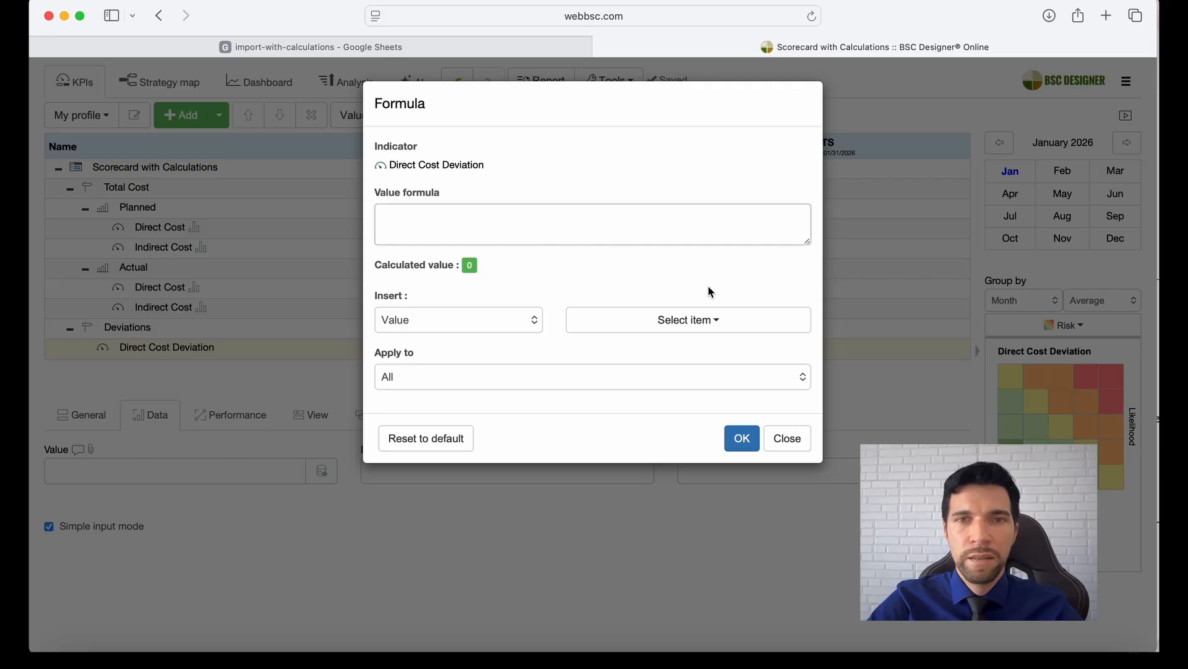
left_click(716, 320)
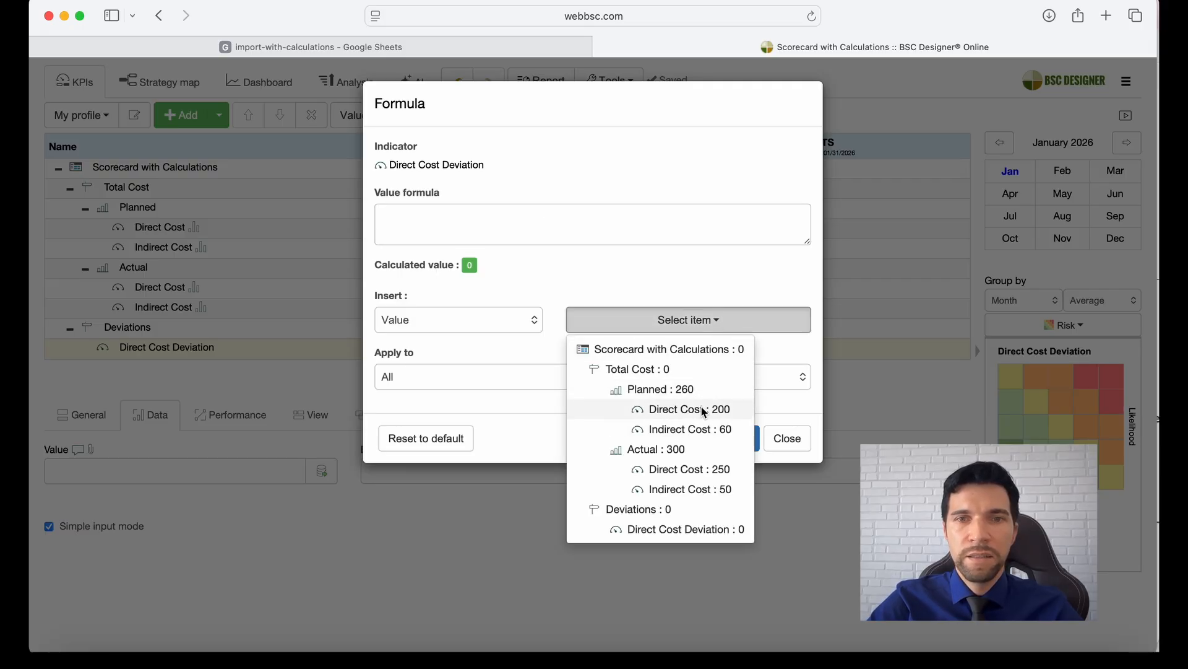
left_click(706, 469)
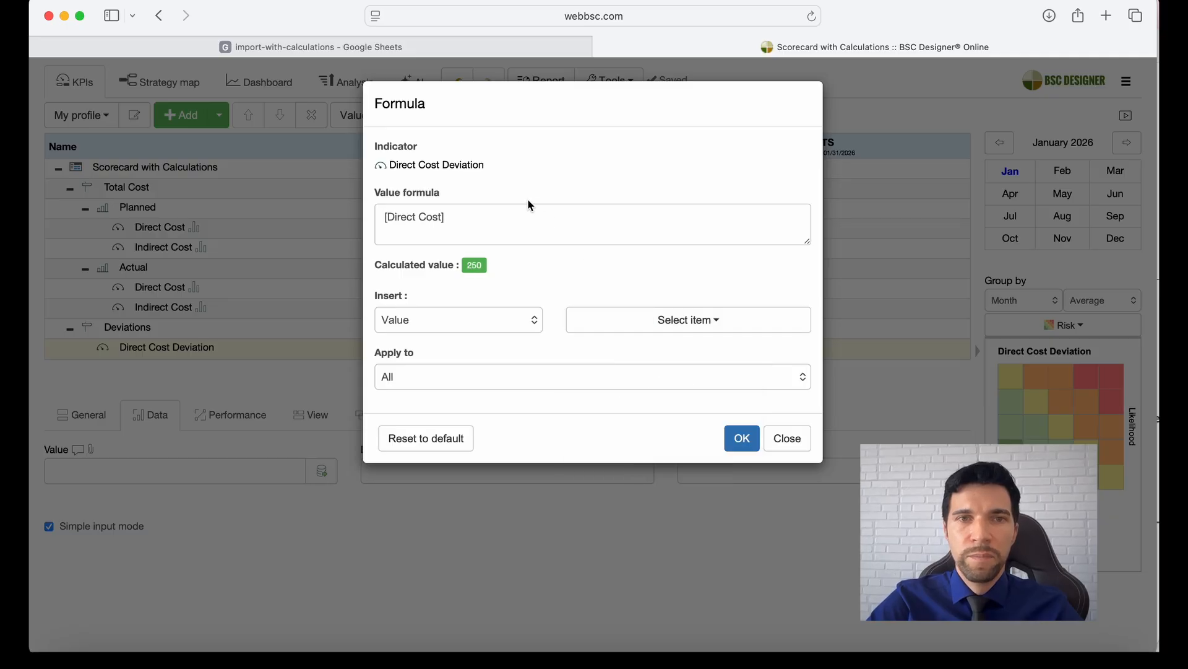
Extend the Direct Cost Deviation formula to [Direct Cost] - [Direct Cost] by reusing the existing reference.
left_click(520, 224)
type("- [")
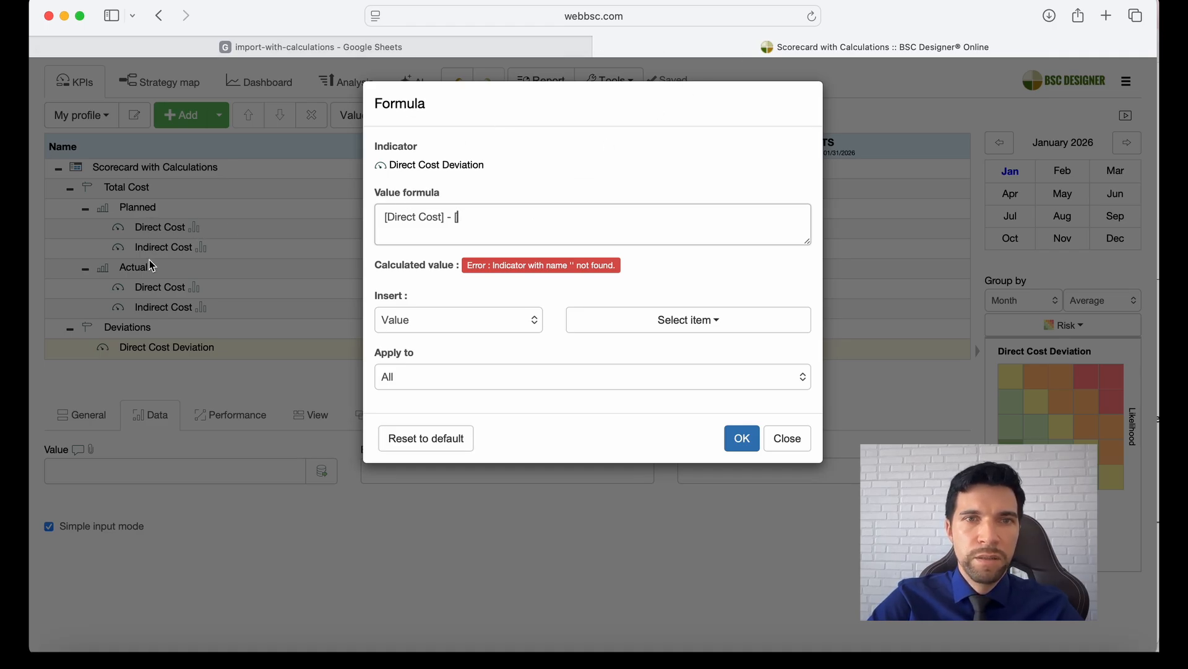
left_click_drag(445, 216, 426, 220)
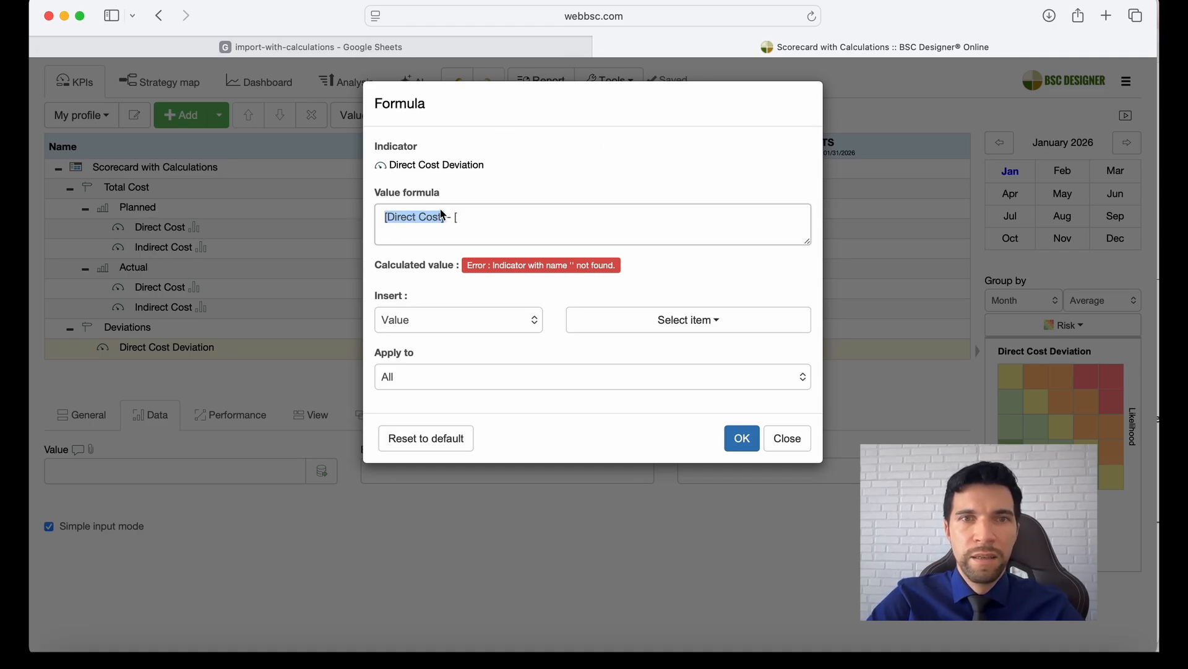
key("super+c")
left_click(514, 213)
key("BackSpace")
key("super+v")
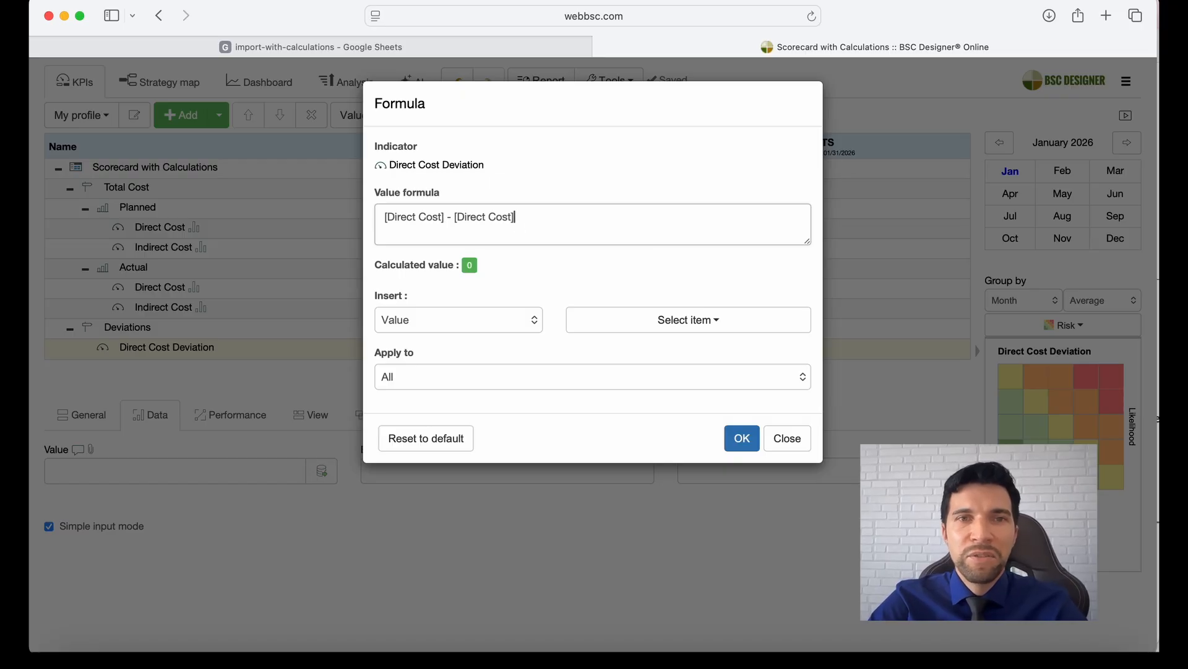
Add parent names to both references, following the spreadsheet's calculation, so the formula reads [Actual][Direct Cost] - [Planned][Direct Cost].
left_click(385, 216)
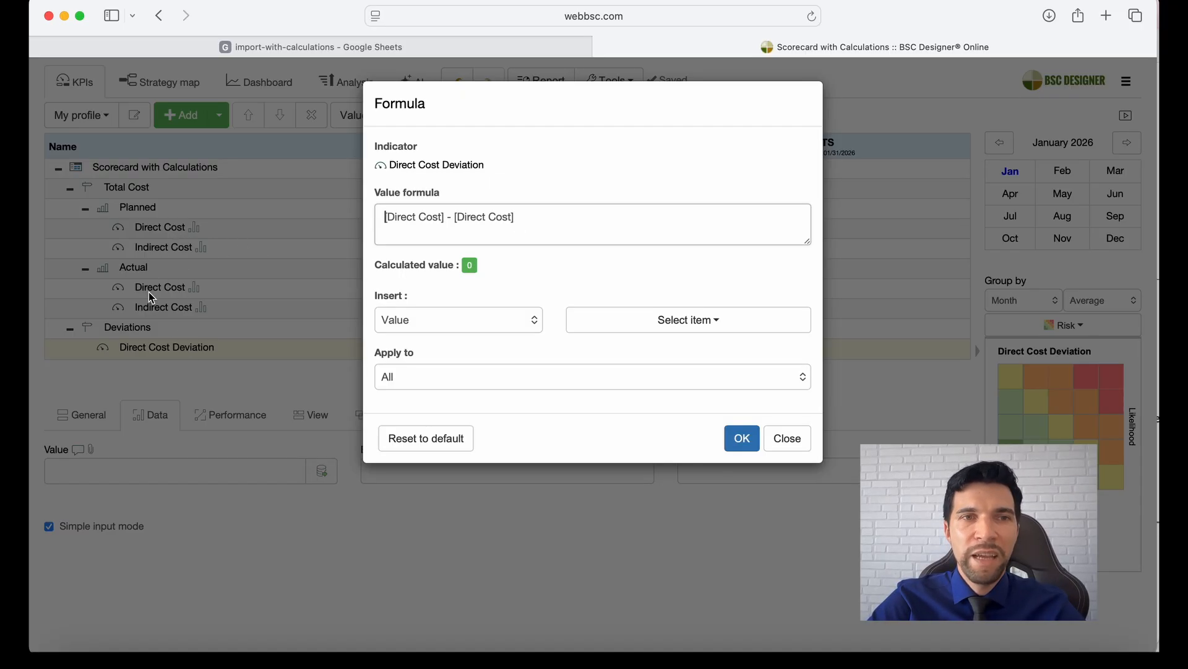
left_click(571, 55)
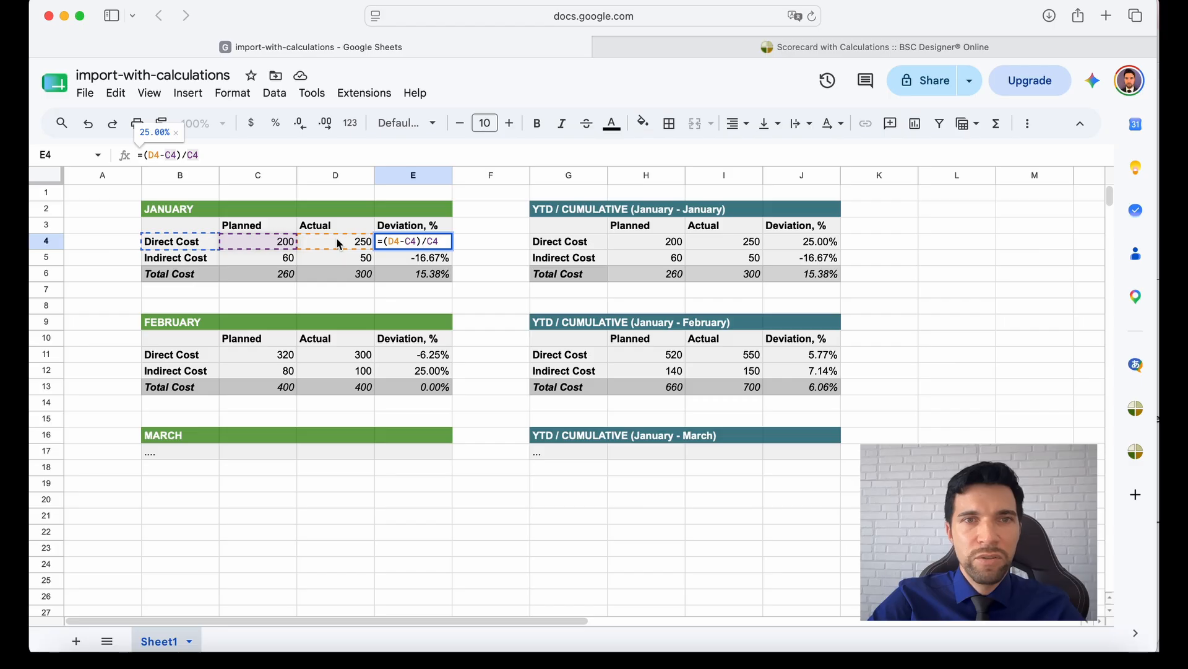
left_click(704, 54)
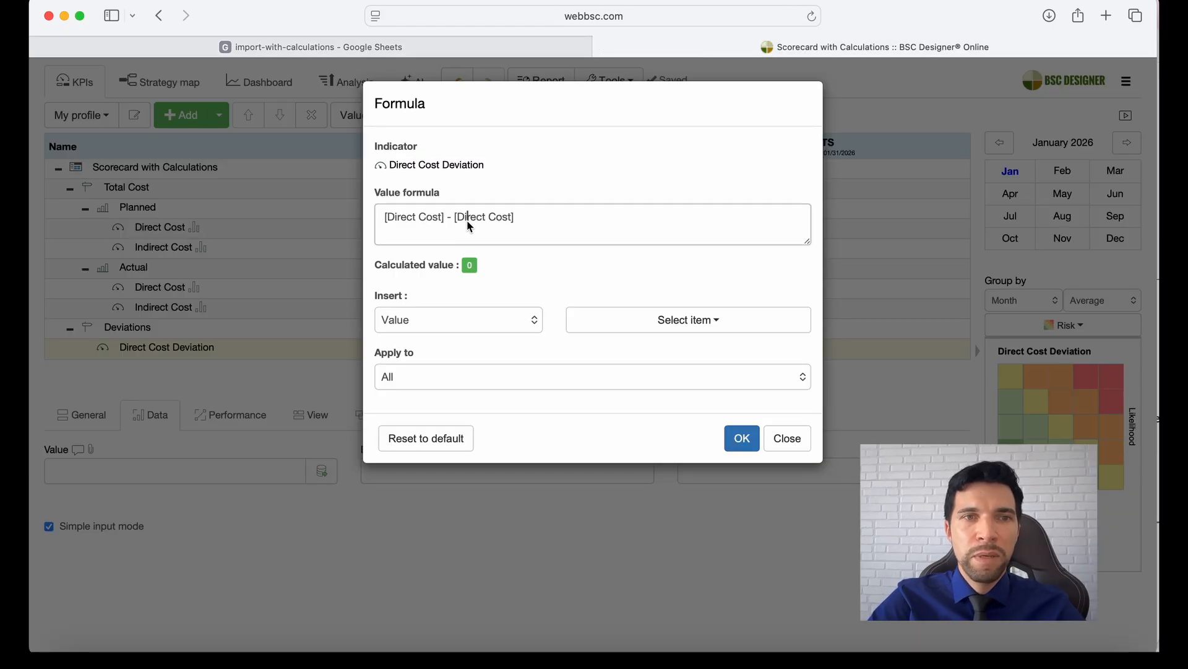
type("Actual]")
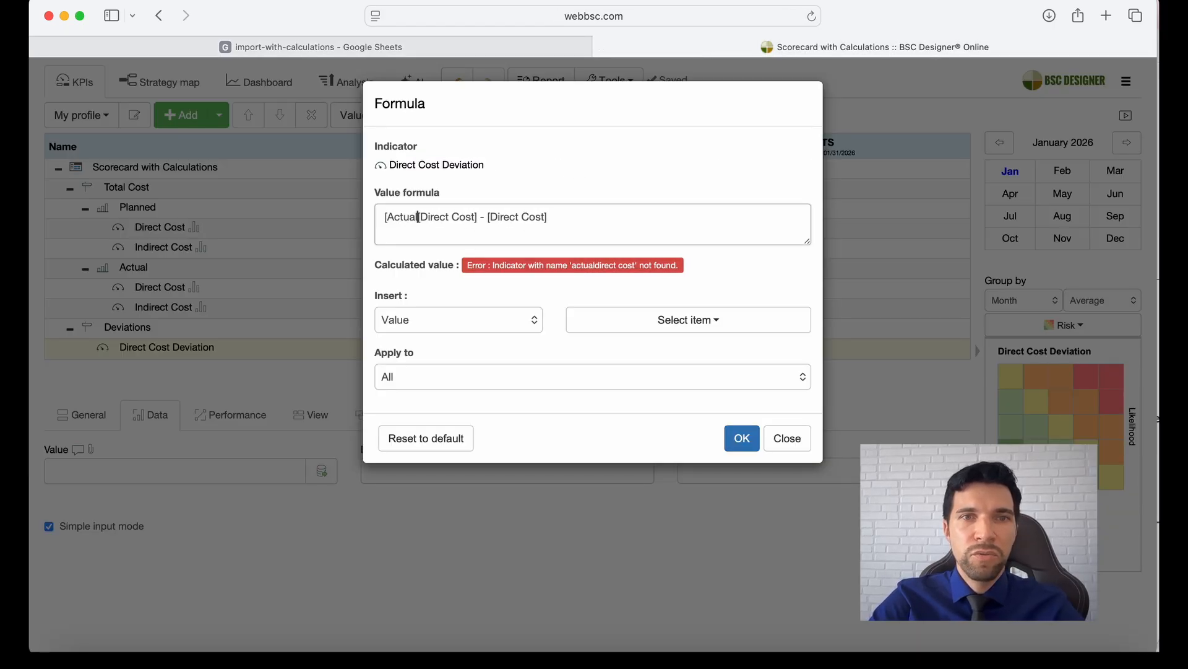
left_click(493, 213)
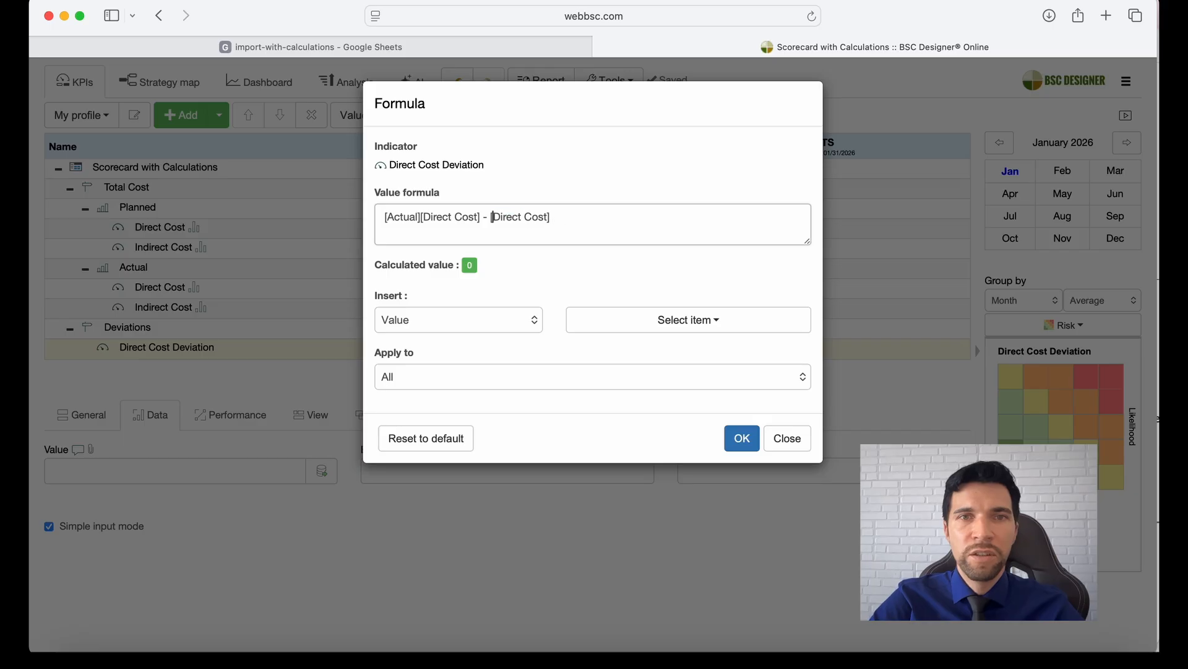
type("Planned")
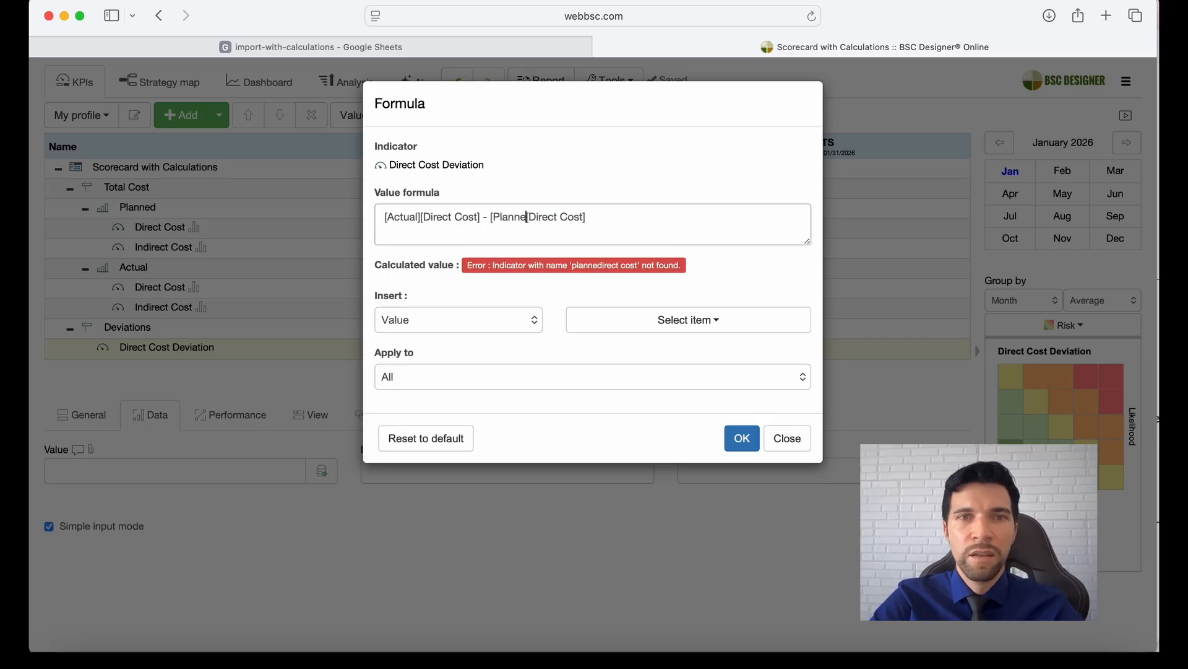
type("][")
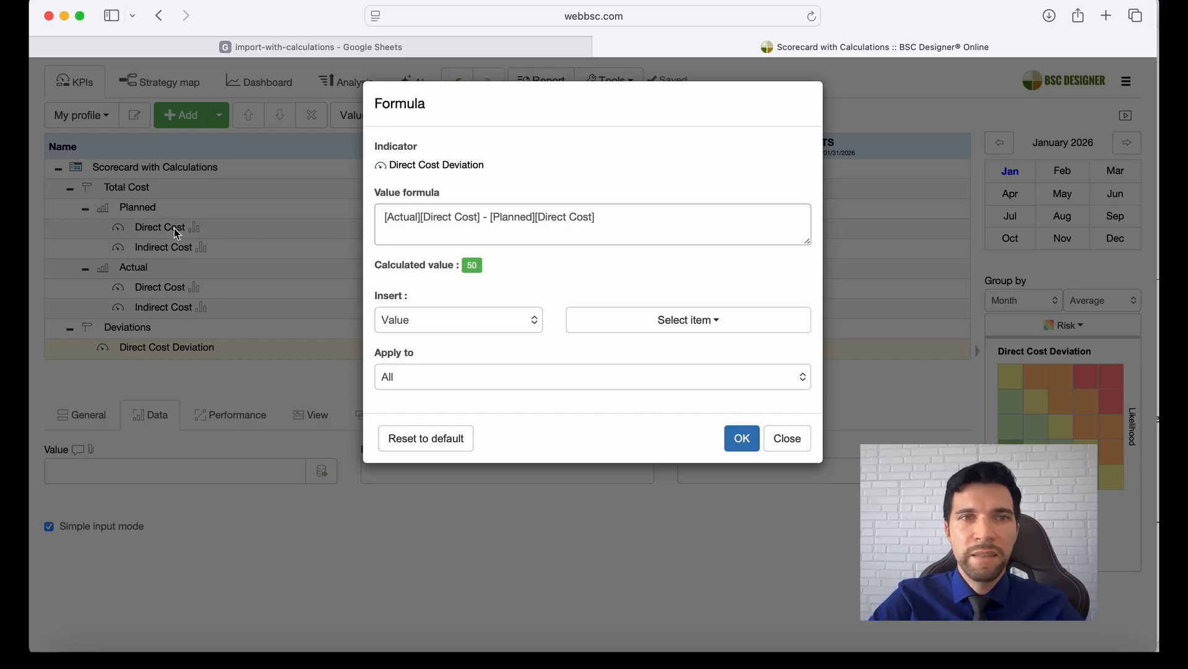
Enclose the difference in parentheses and divide it by [Planned][Direct Cost].
key("super+Left")
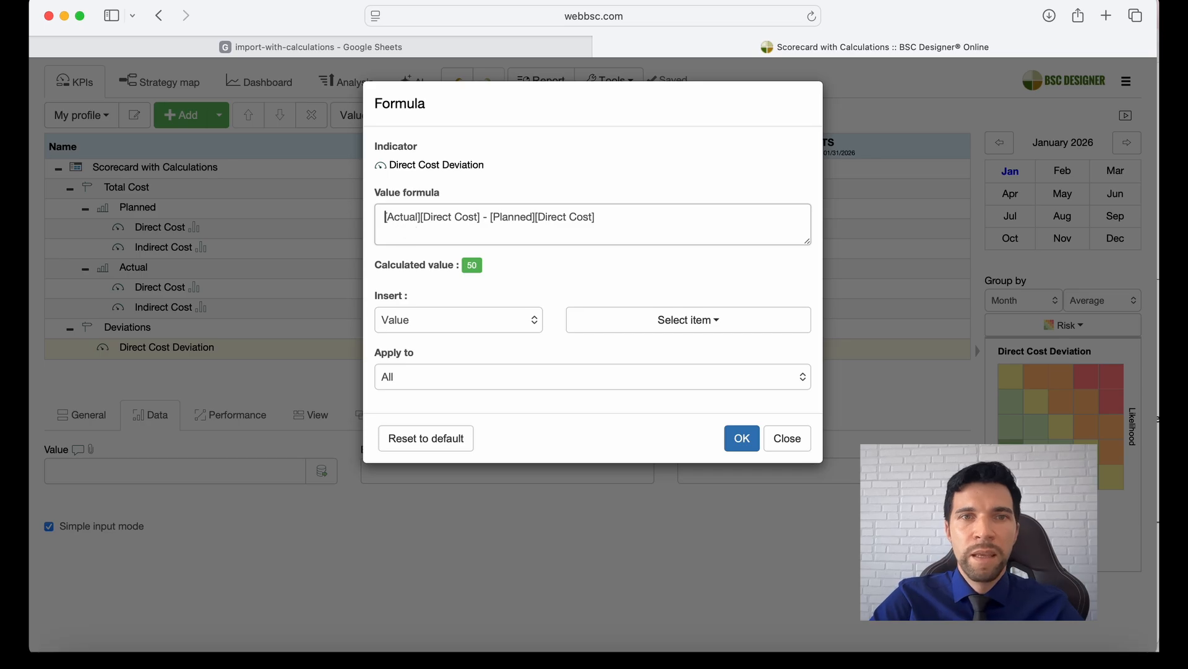
type("(")
key("super+Right")
type(")/")
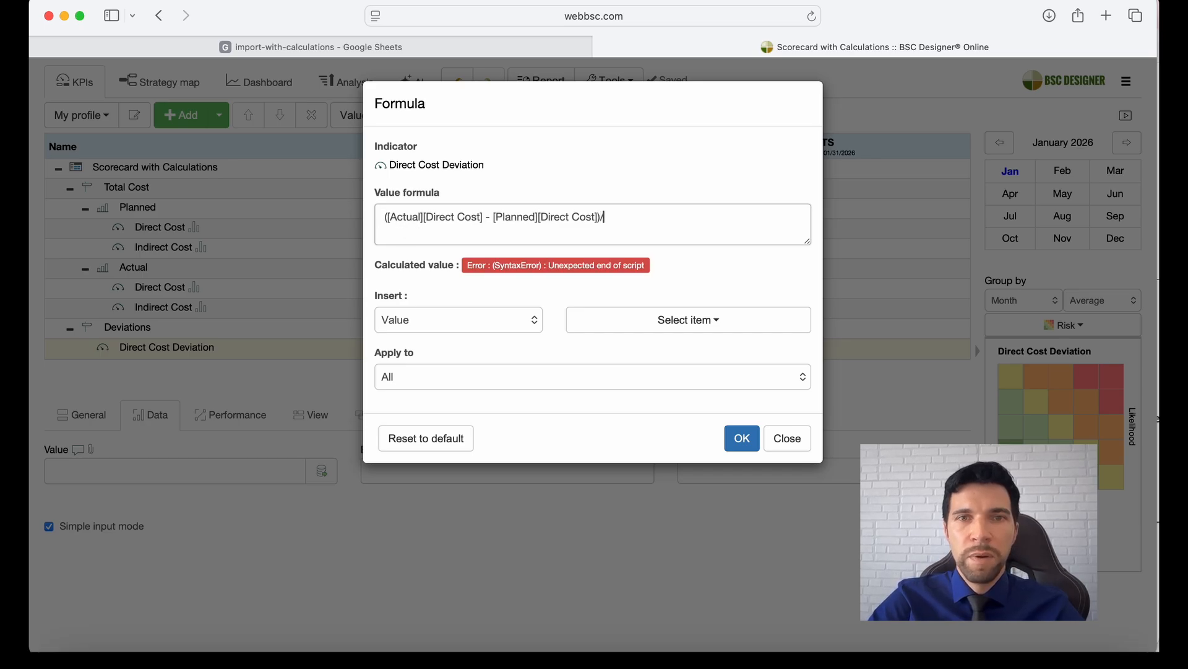
left_click_drag(494, 218, 603, 228)
key("super+c")
left_click(643, 221)
key("super+v")
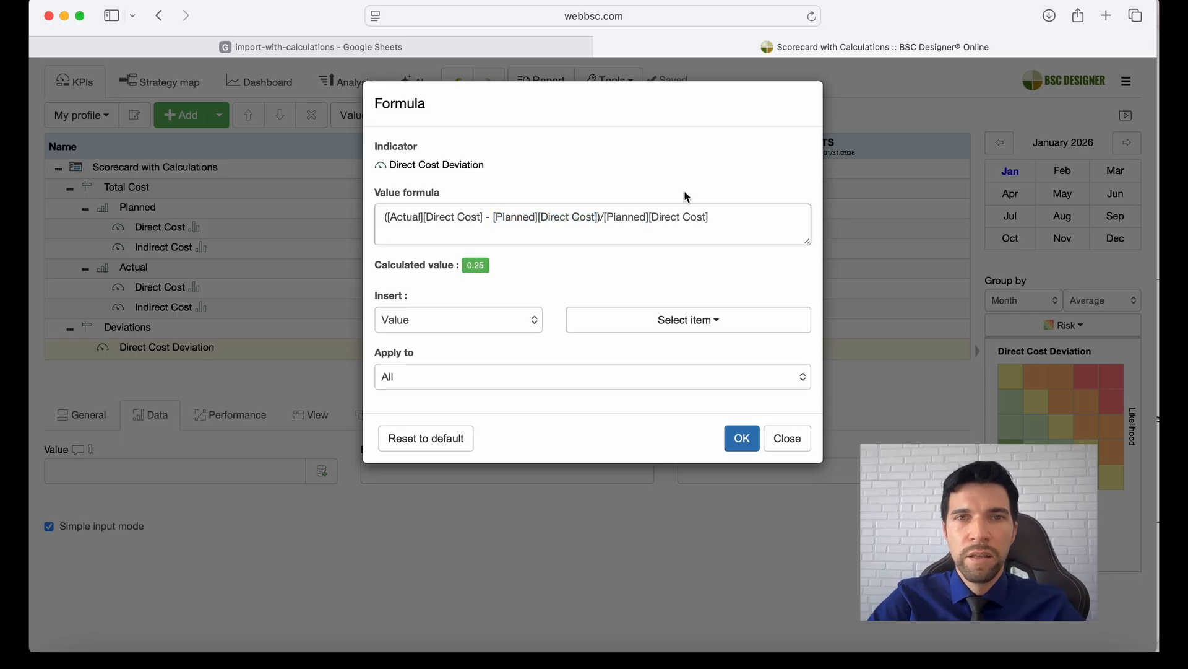
Compare with the percentage in Google Sheets, enclose the whole ratio in parentheses, multiply it by 100 and save the formula.
left_click(444, 51)
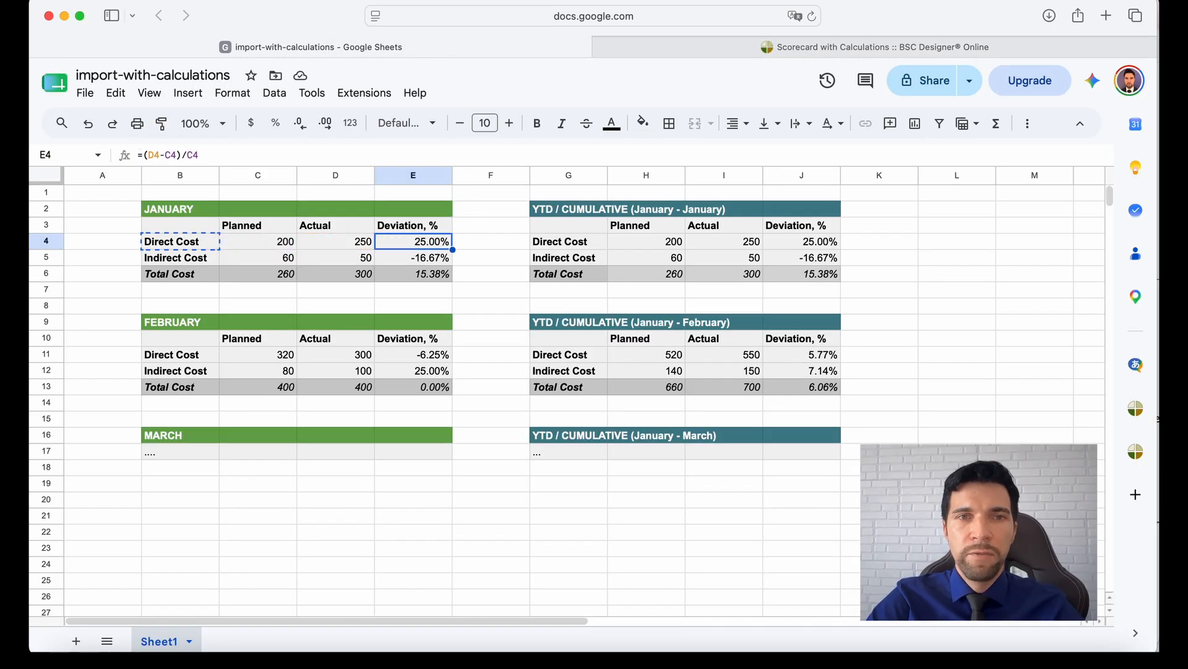
left_click(709, 47)
type(")")
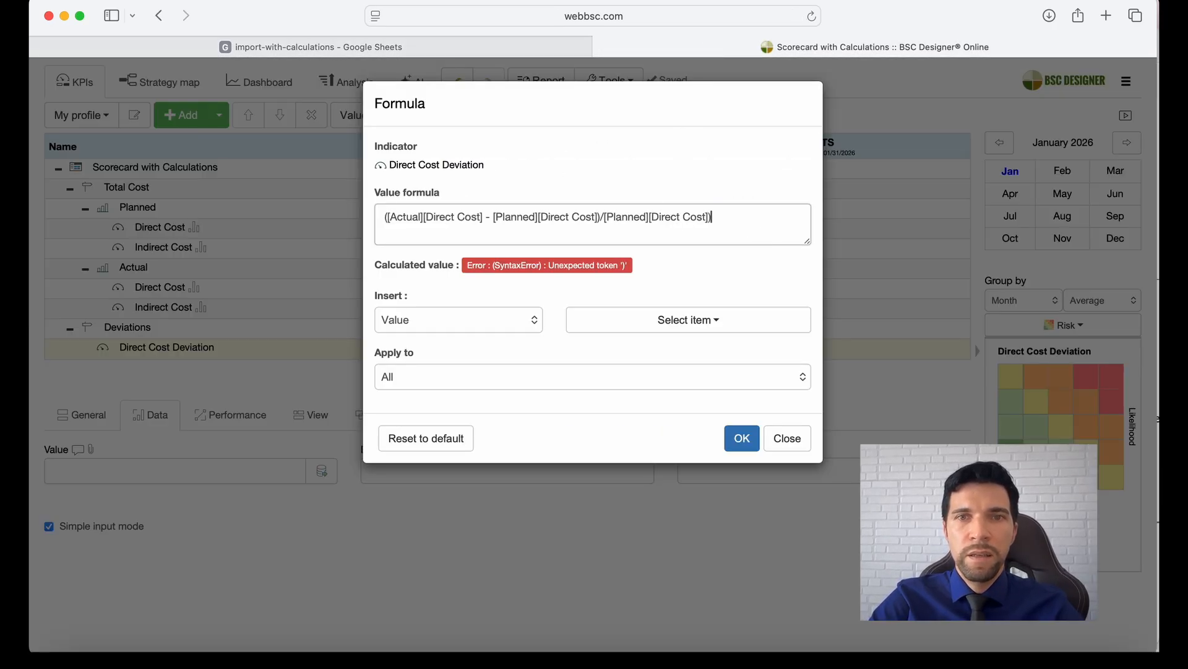
key("super+Left")
type("(")
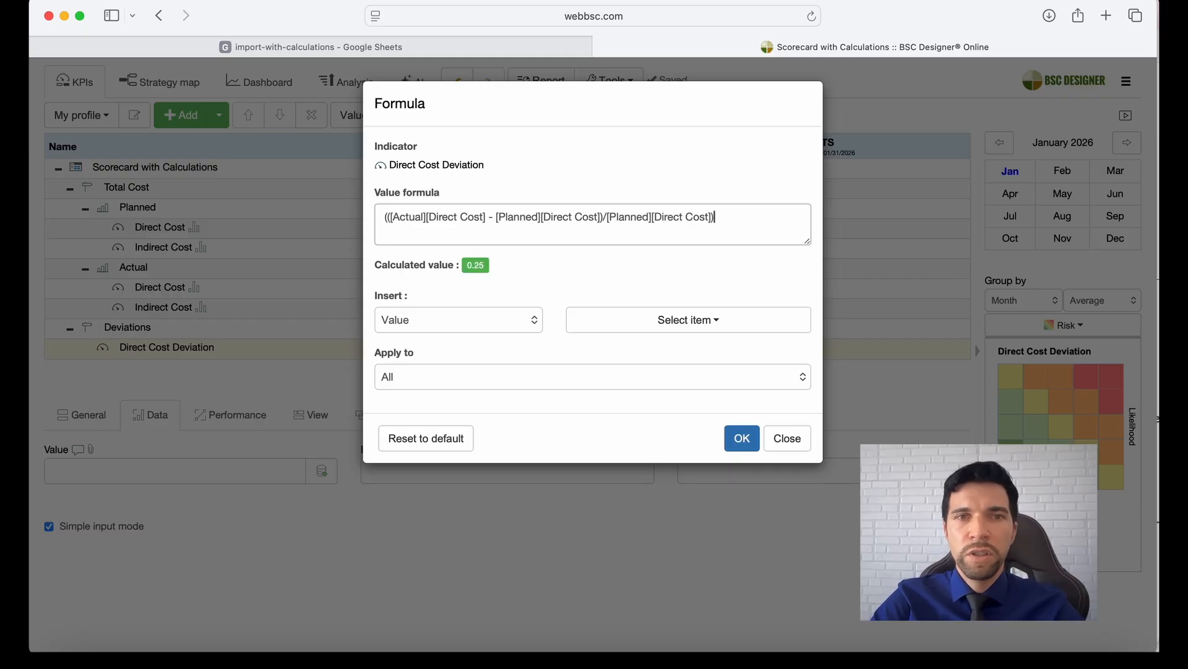
type(" * 100")
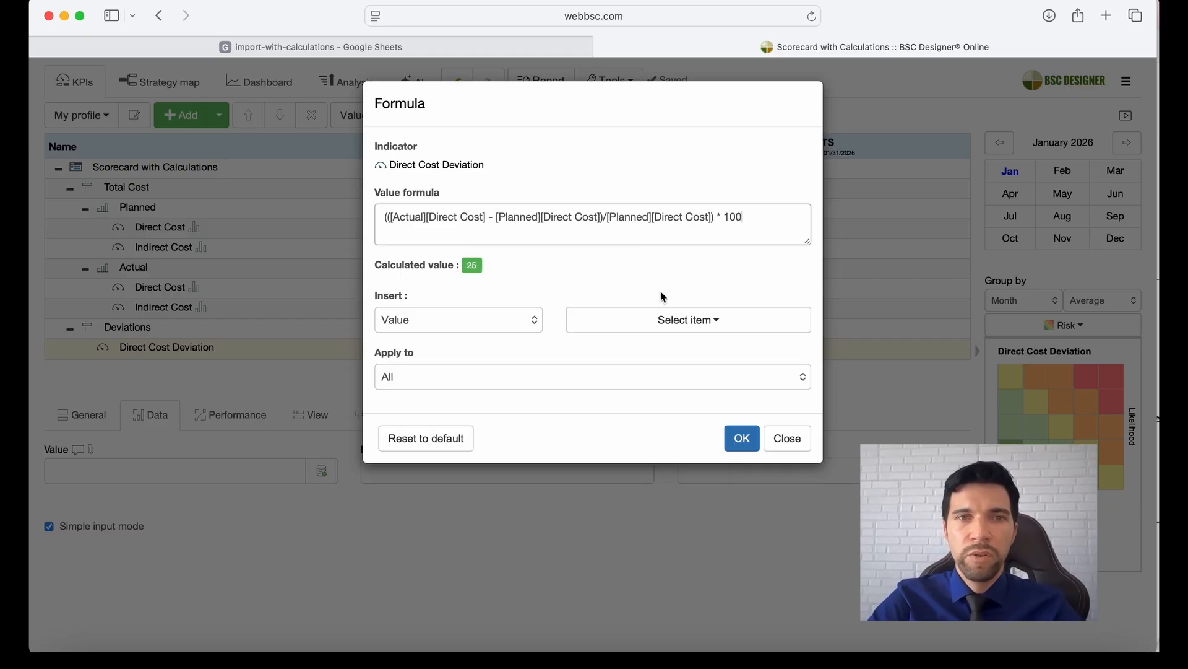
left_click(742, 437)
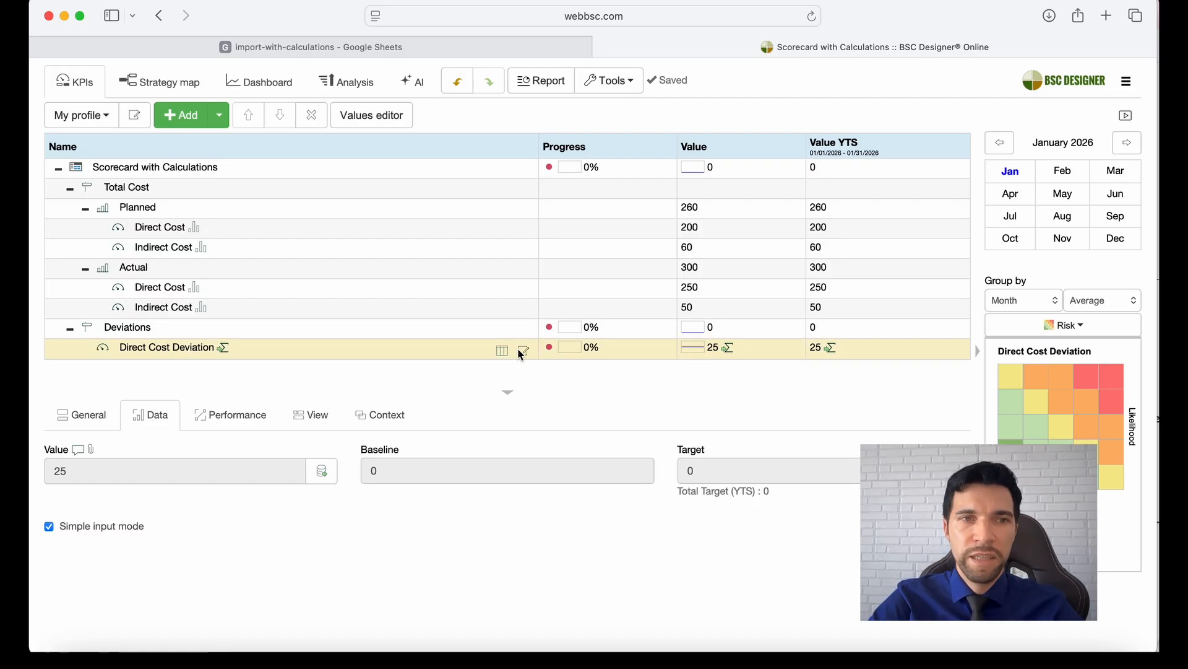
Place a copy of the Direct Cost Deviation indicator under the Deviations item.
left_click(263, 333)
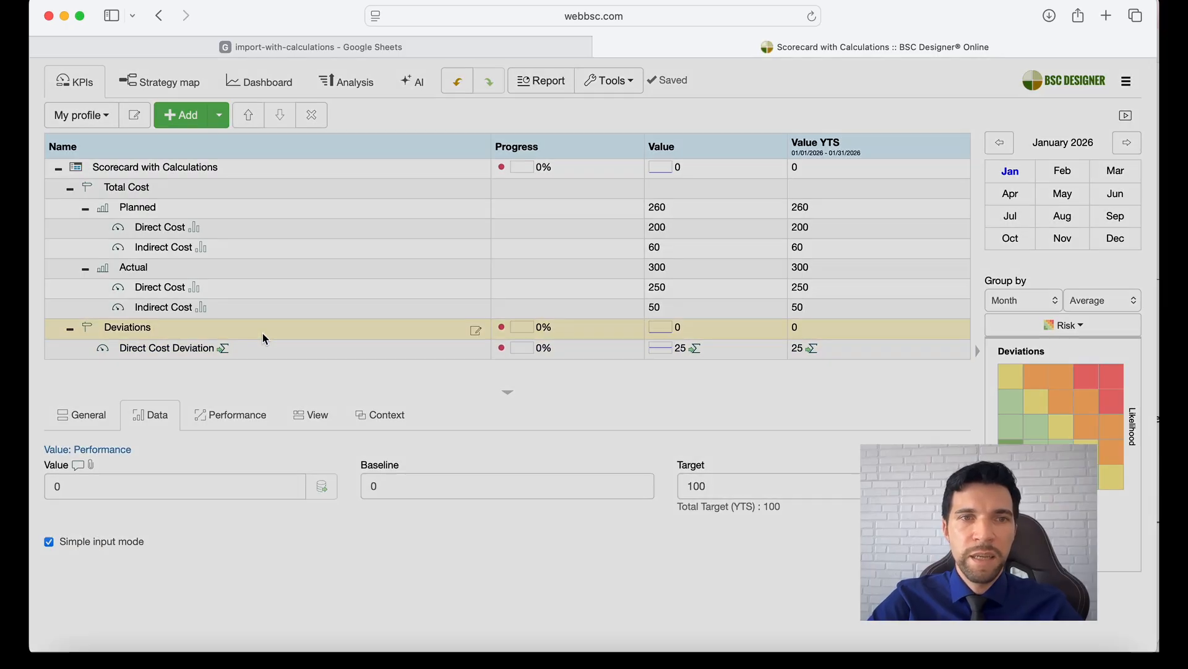
key("super+v")
left_click(623, 323)
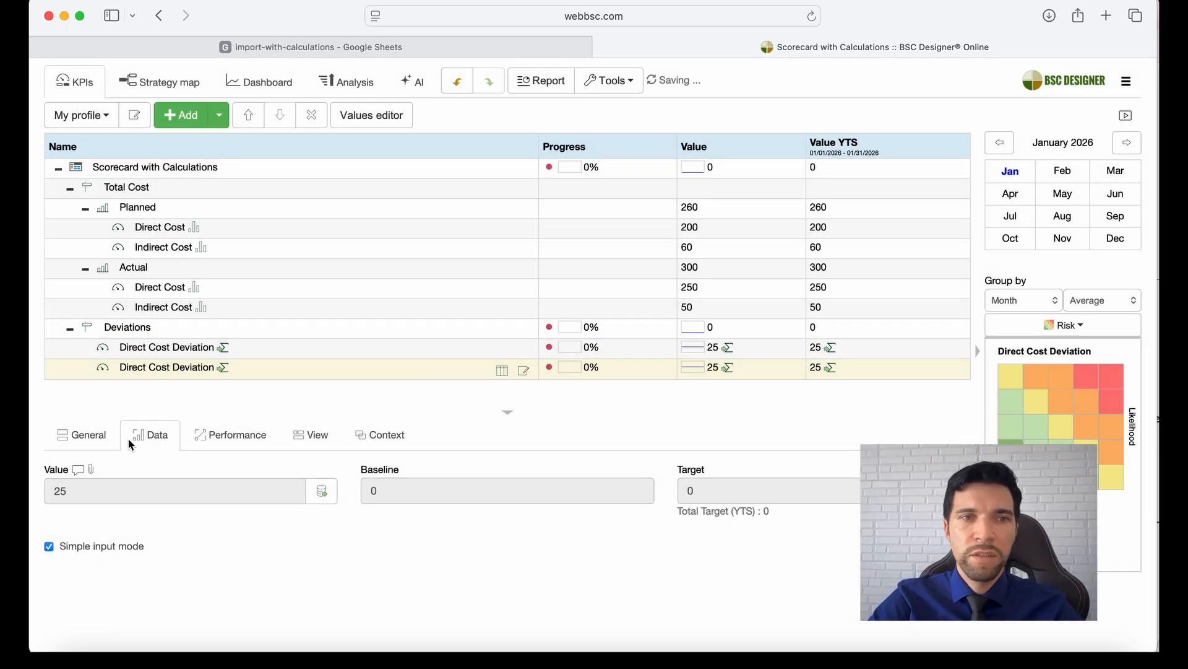
Rename the copied indicator as Indirect Cost Deviation and keep it selected.
left_click(81, 434)
double_click(101, 491)
type("Indirect Cost Deviation")
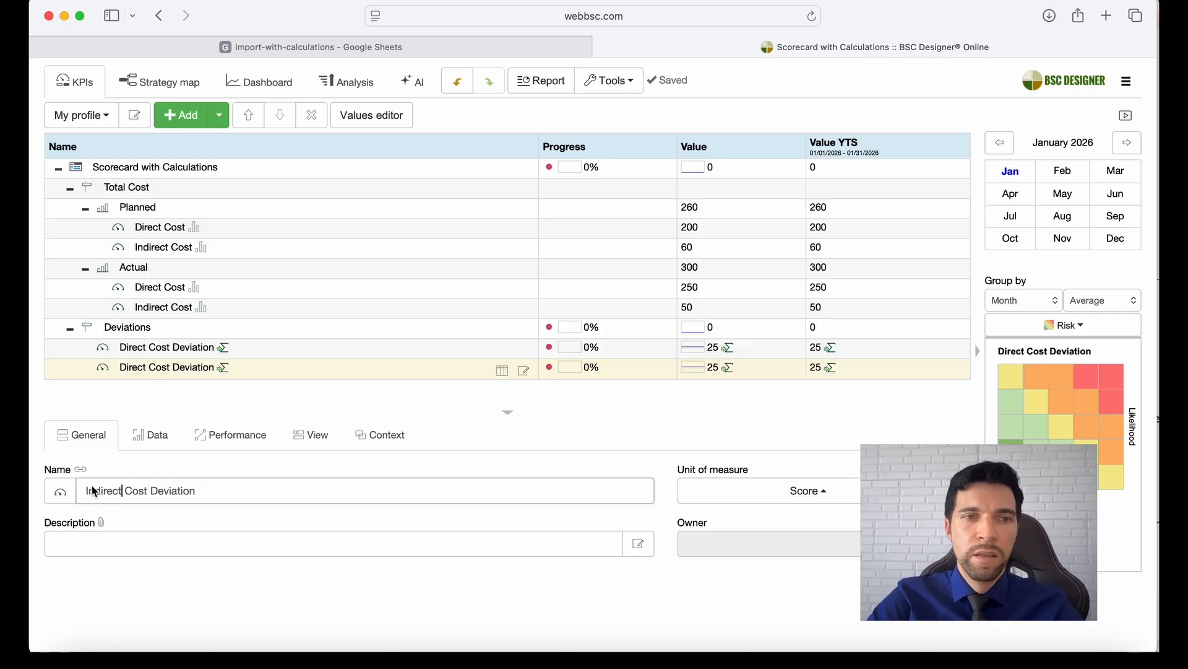
double_click(101, 492)
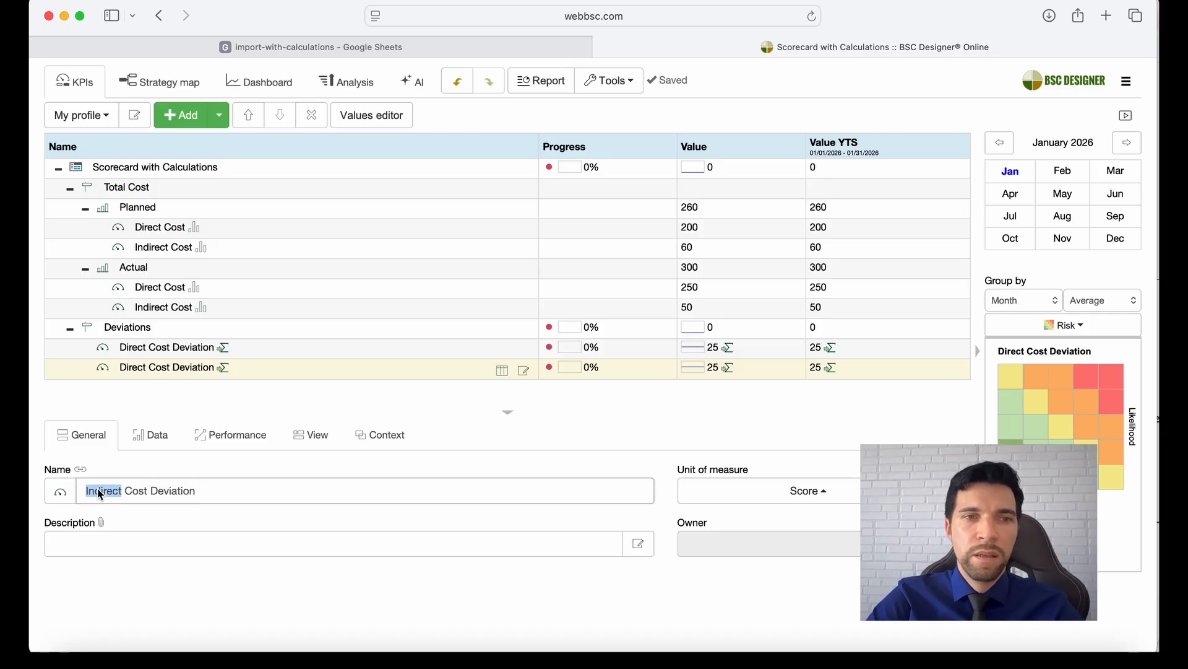
left_click(173, 367)
left_click(175, 347)
left_click(175, 366)
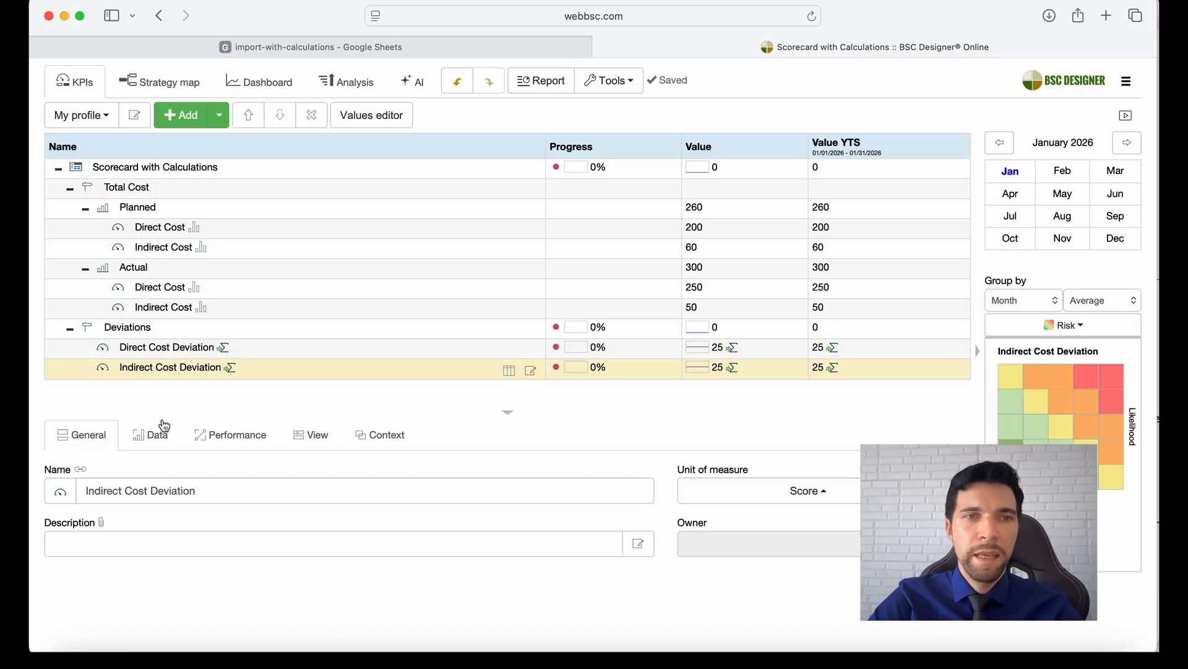
Replace Direct with Indirect in all three cost references of the Indirect Cost Deviation formula and save it.
left_click(158, 437)
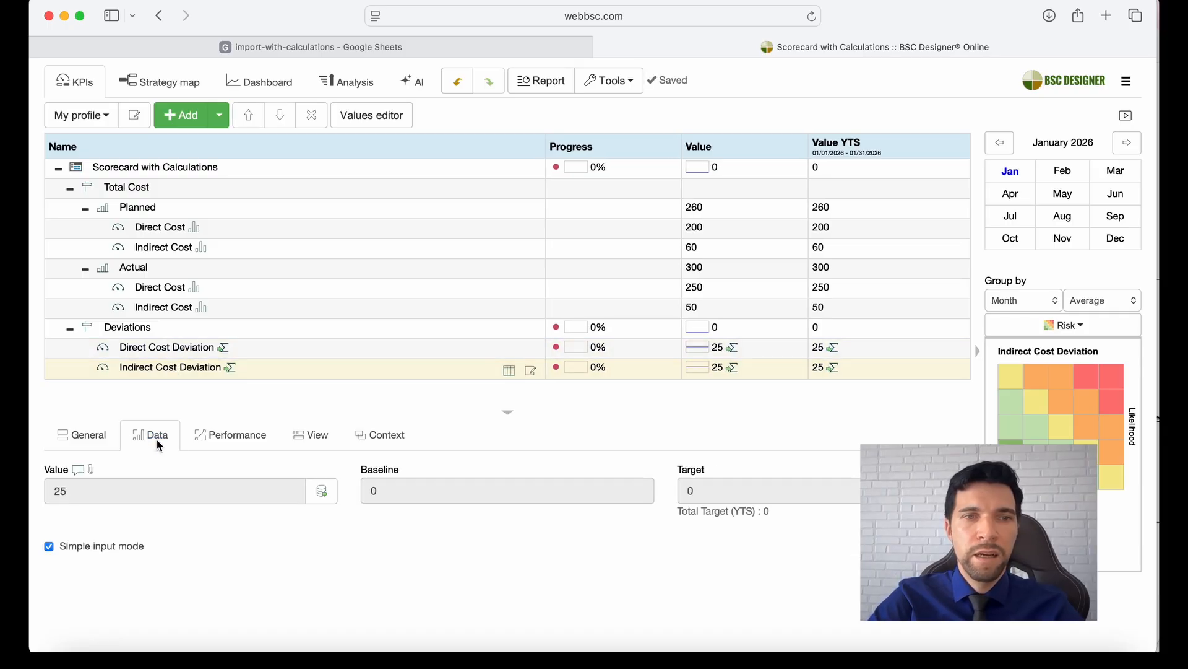
left_click(330, 493)
double_click(436, 217)
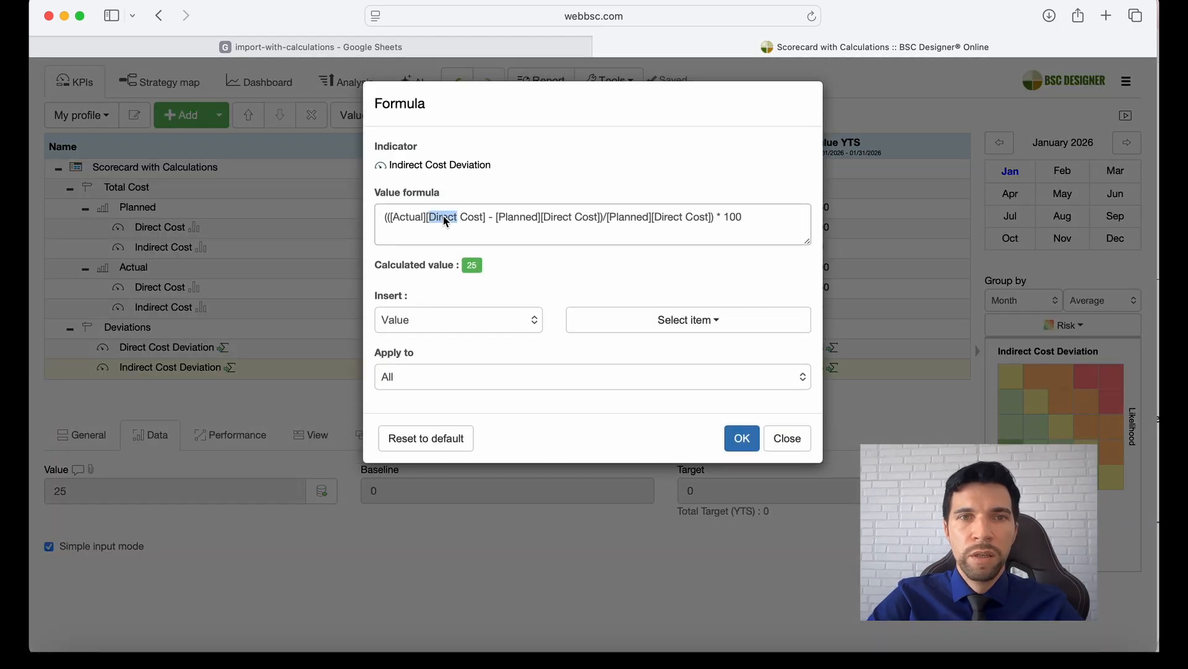
type("Indirect")
double_click(568, 218)
type("Indirect")
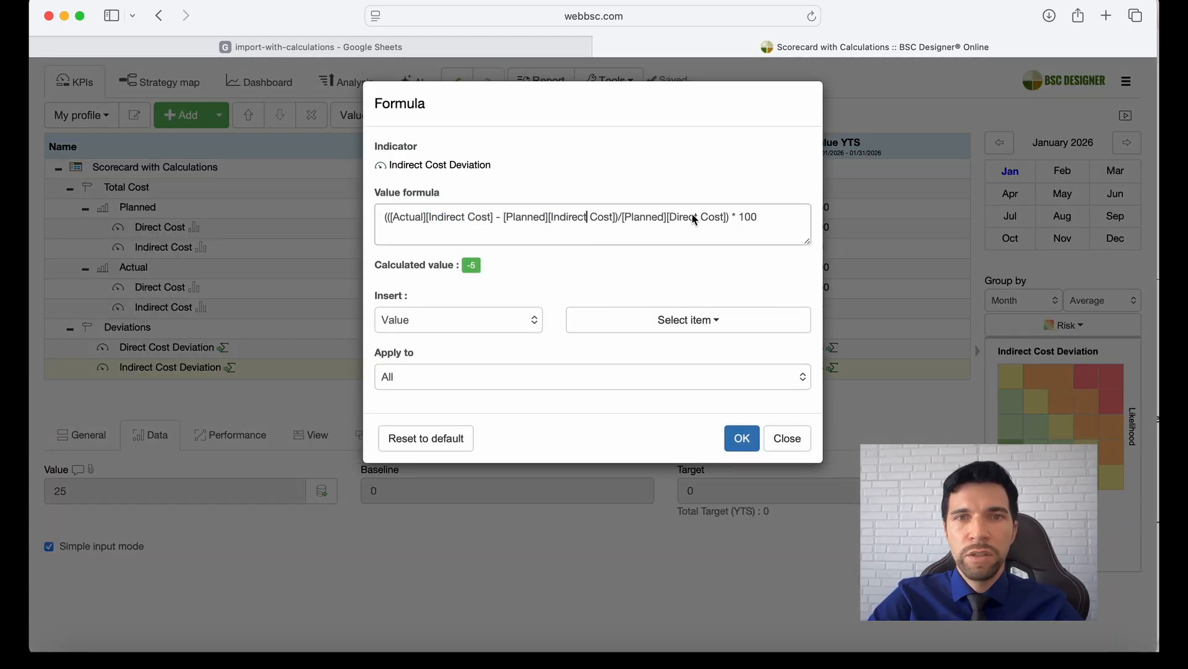
double_click(693, 214)
type("Indirect")
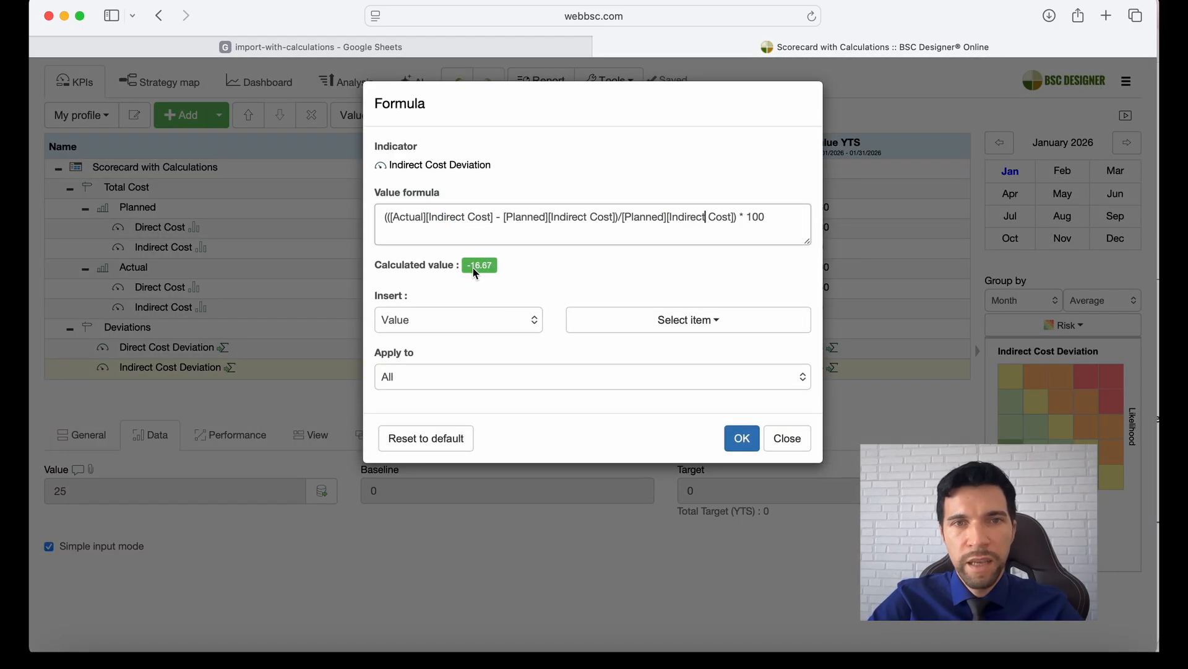
left_click(743, 439)
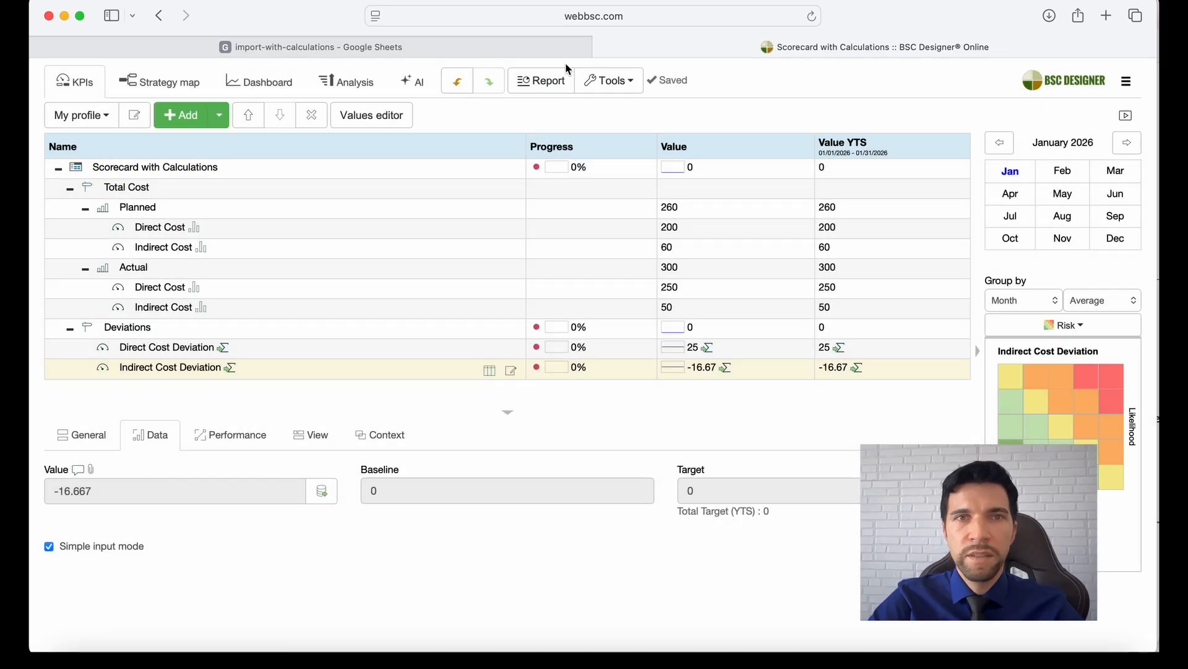
Check January's indirect and total deviation formulas in Google Sheets, select both cost deviations to view their average, and return to BSC Designer.
left_click(537, 50)
left_click(434, 260)
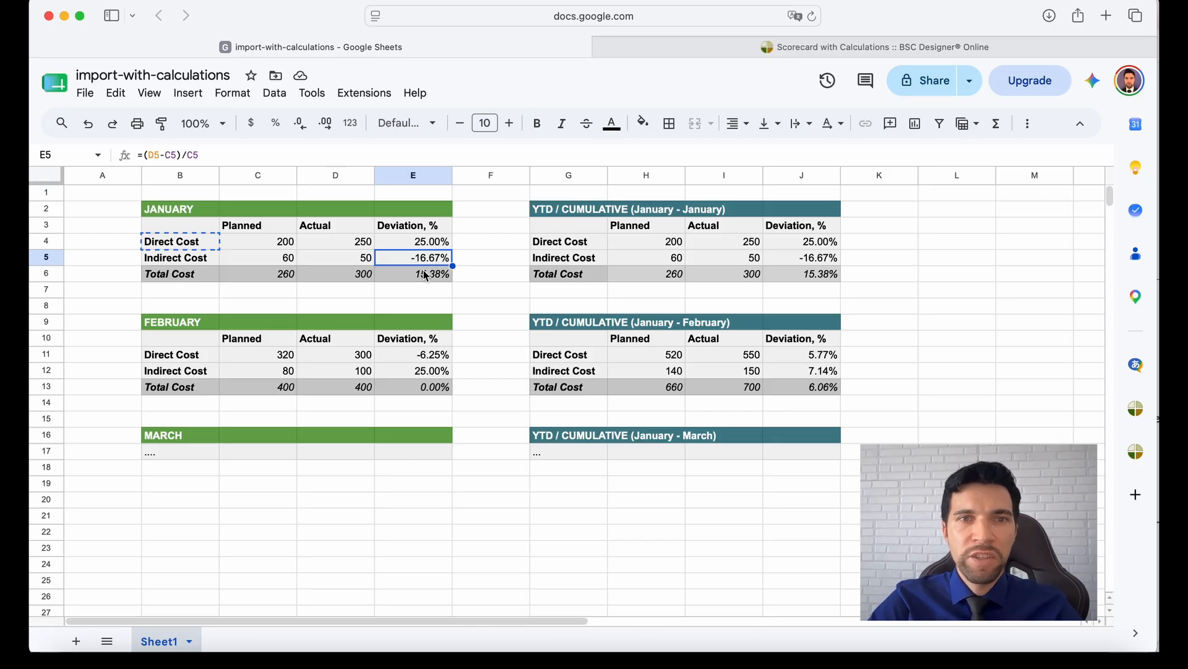
left_click(425, 276)
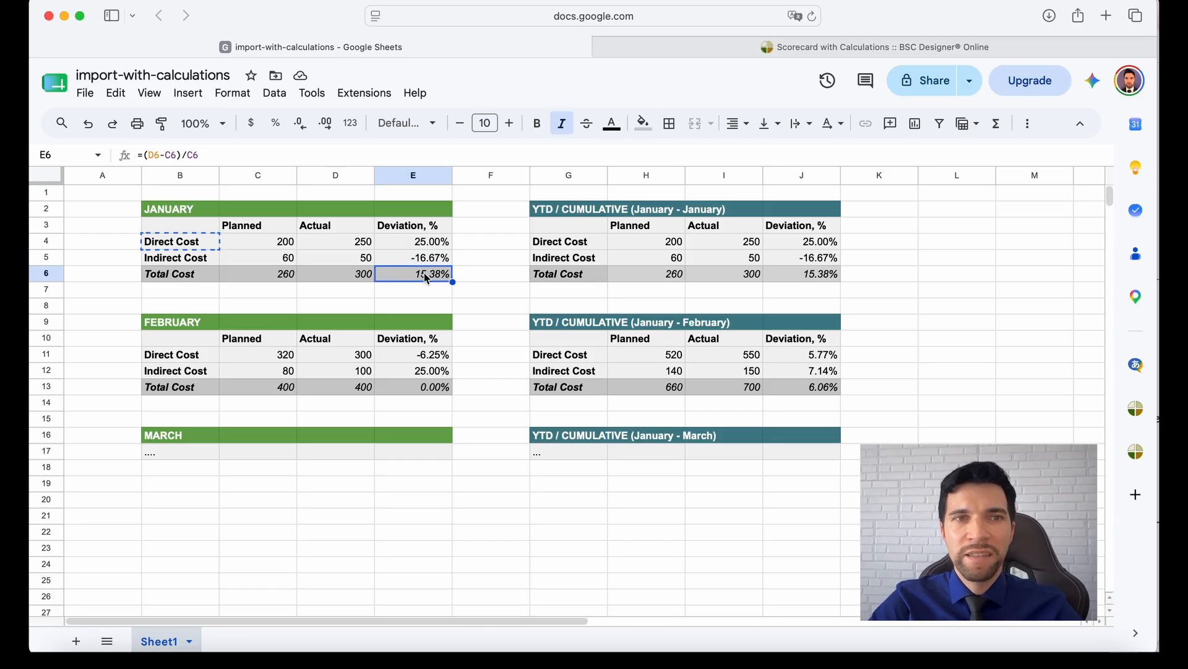
left_click_drag(432, 245, 433, 259)
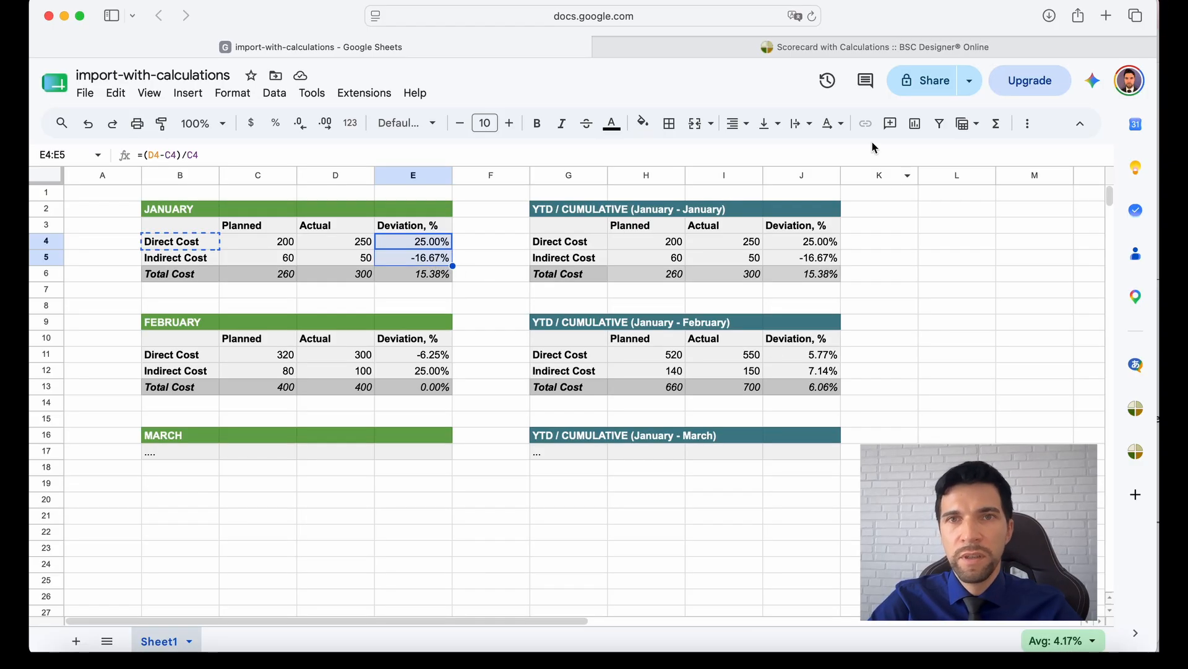
left_click(807, 53)
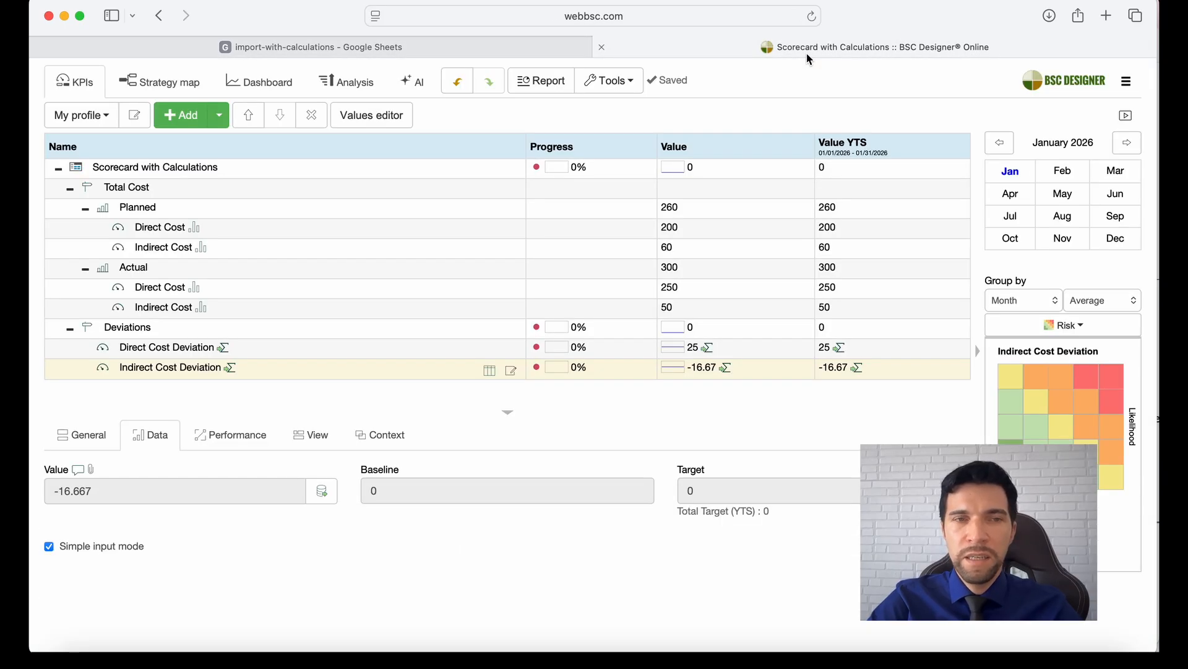
Set the value calculation of the Deviations item to Average.
left_click(713, 328)
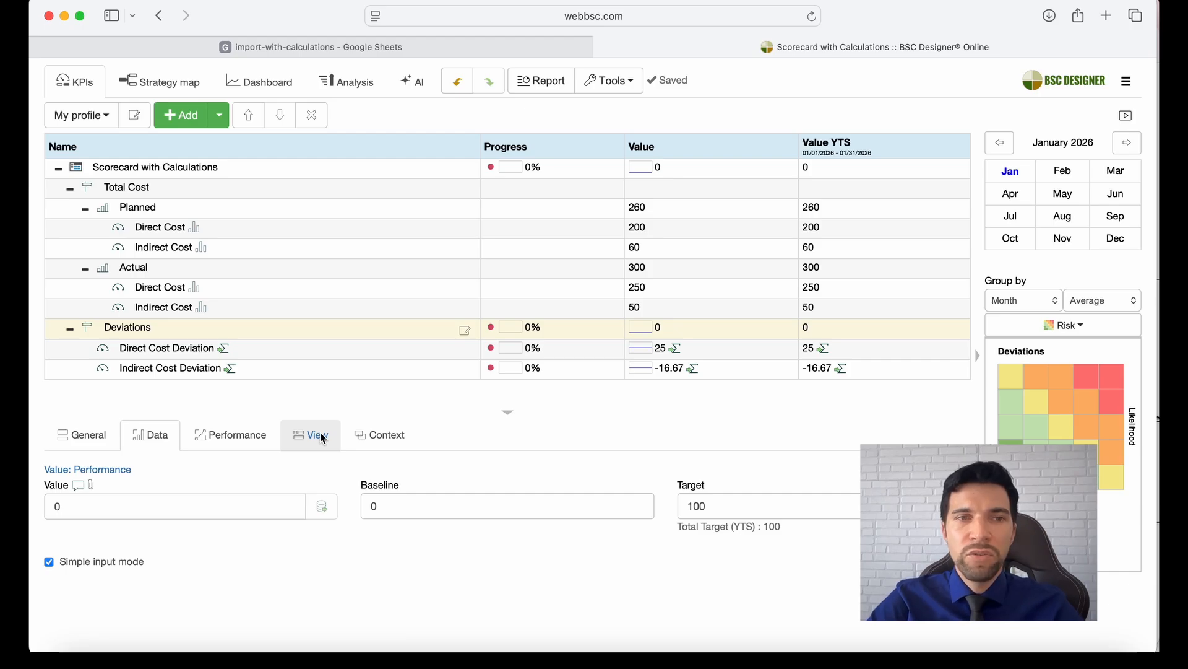
left_click(126, 469)
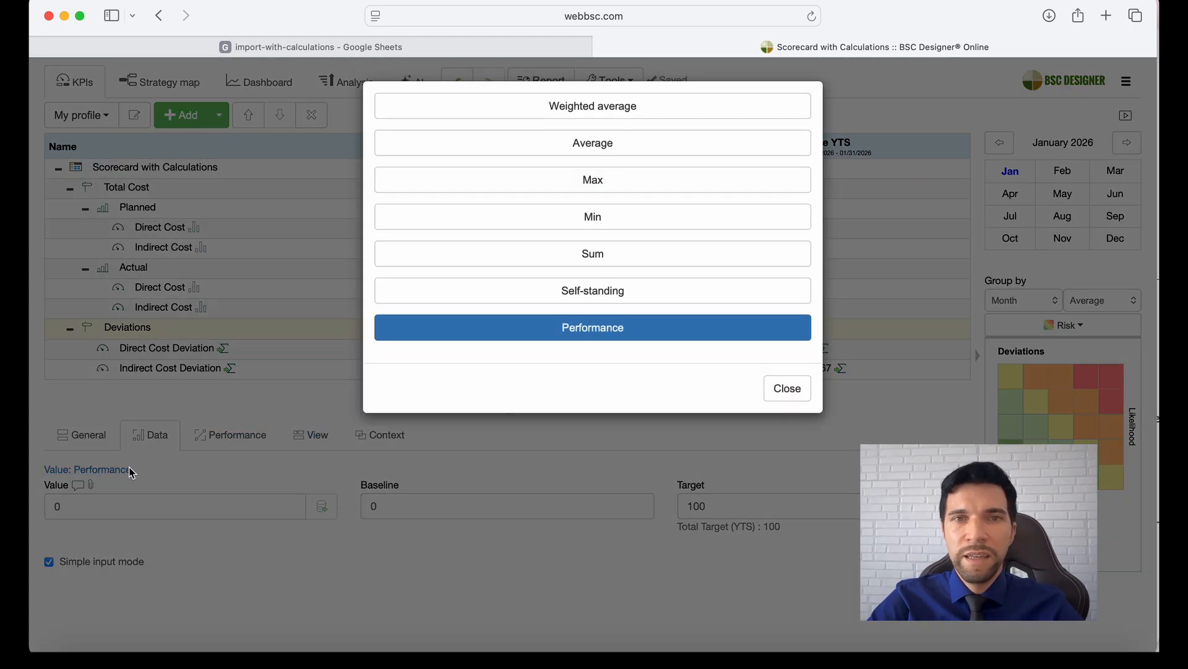
left_click(605, 145)
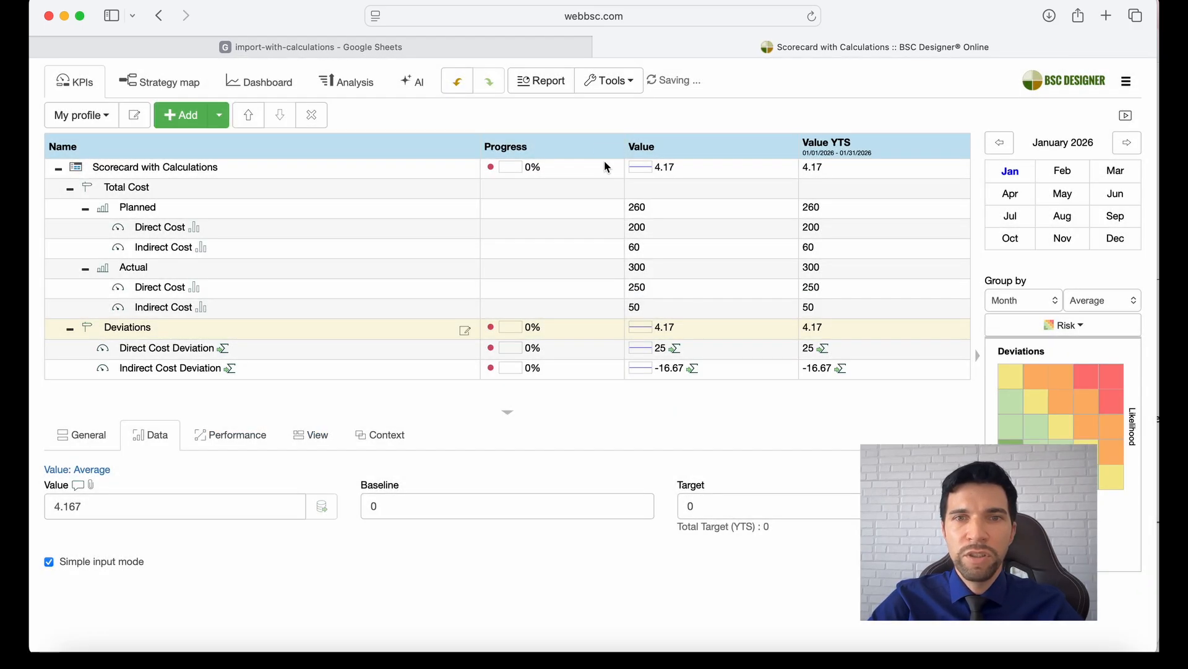
Examine the January total deviation formula and totals in Google Sheets, and the matching Planned and Actual items in the BSC Designer scorecard.
left_click(387, 61)
left_click(427, 274)
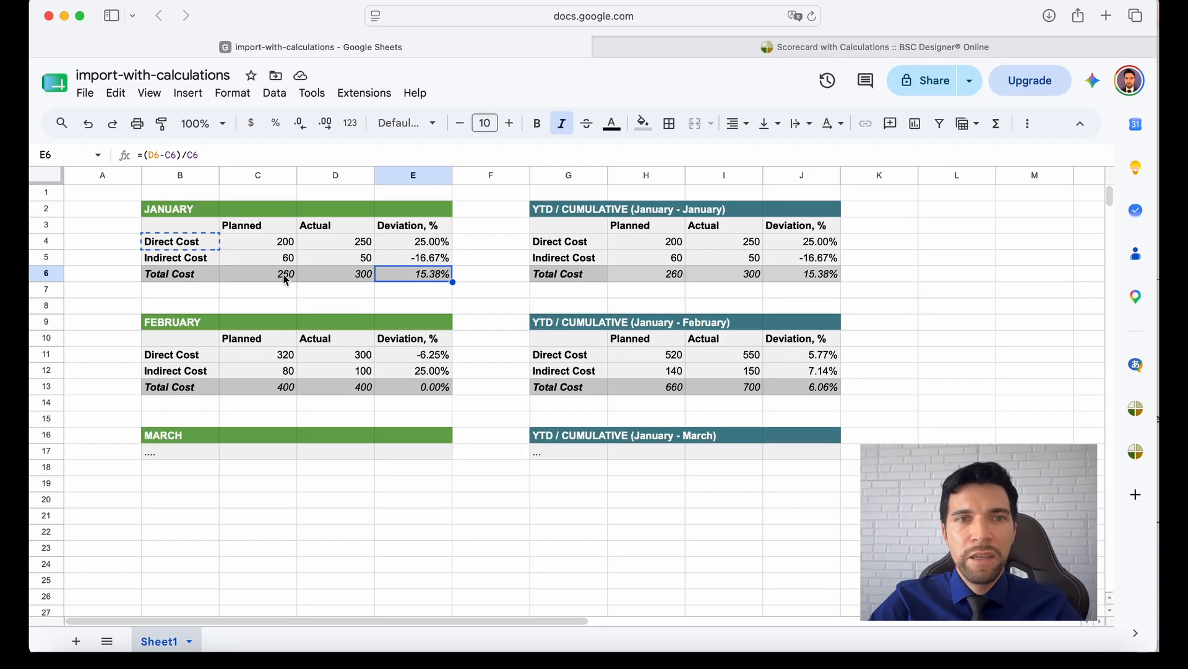
left_click_drag(286, 279, 347, 275)
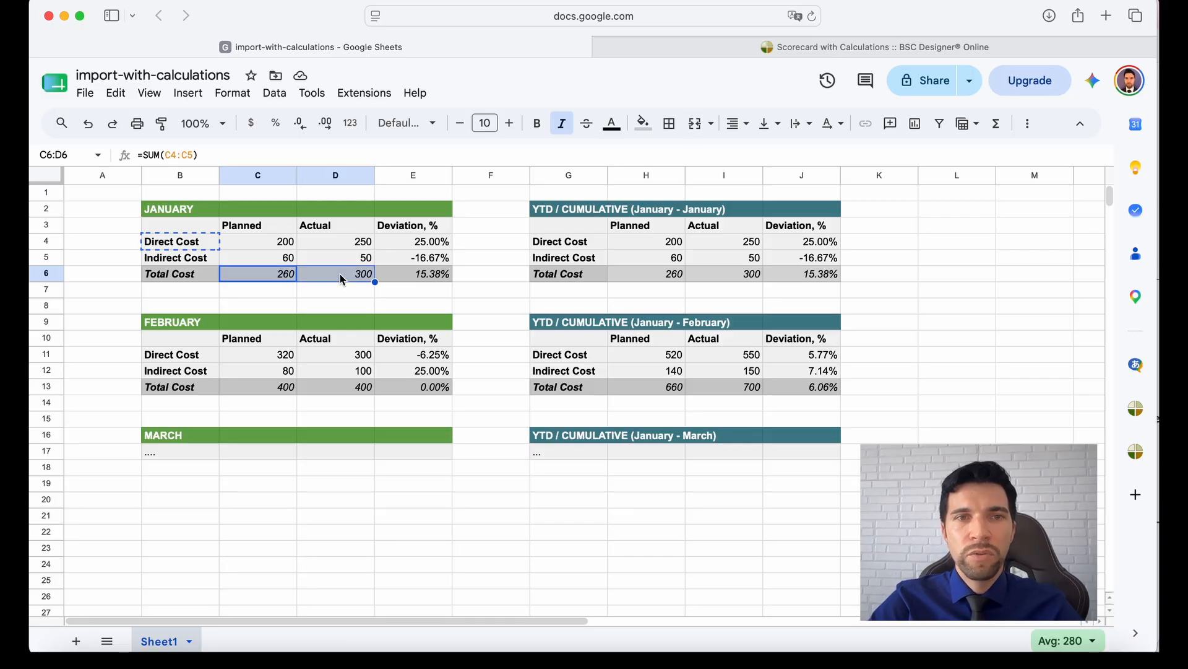
left_click(683, 51)
left_click(160, 272)
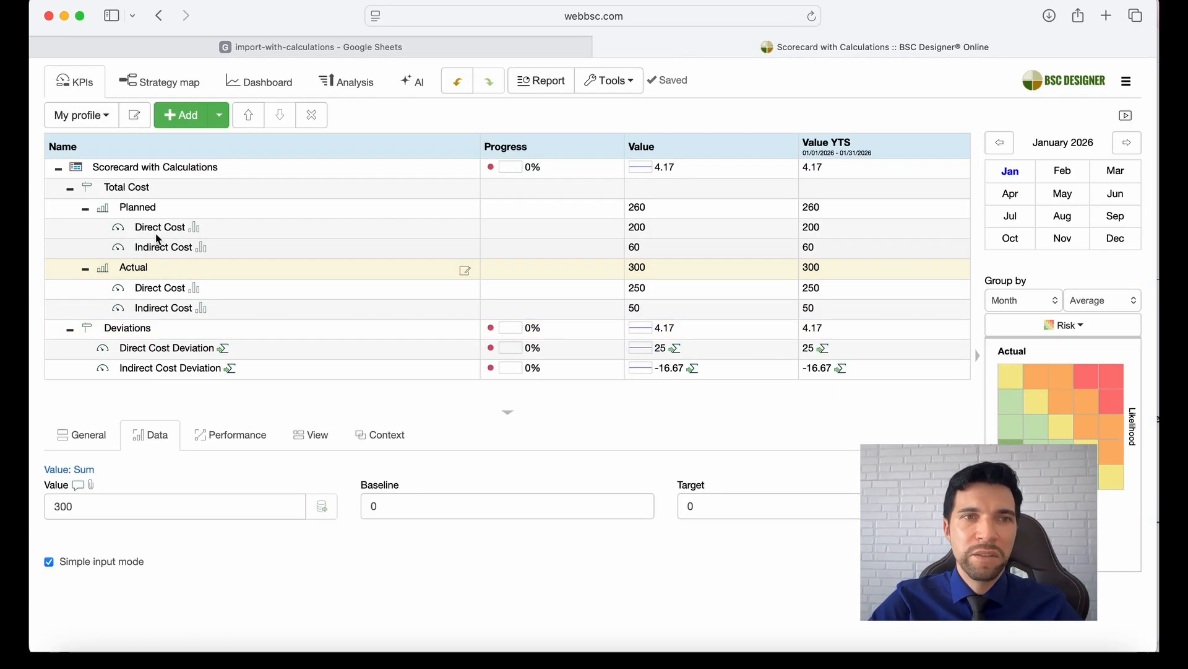
left_click(151, 211)
left_click(146, 267)
left_click(151, 211)
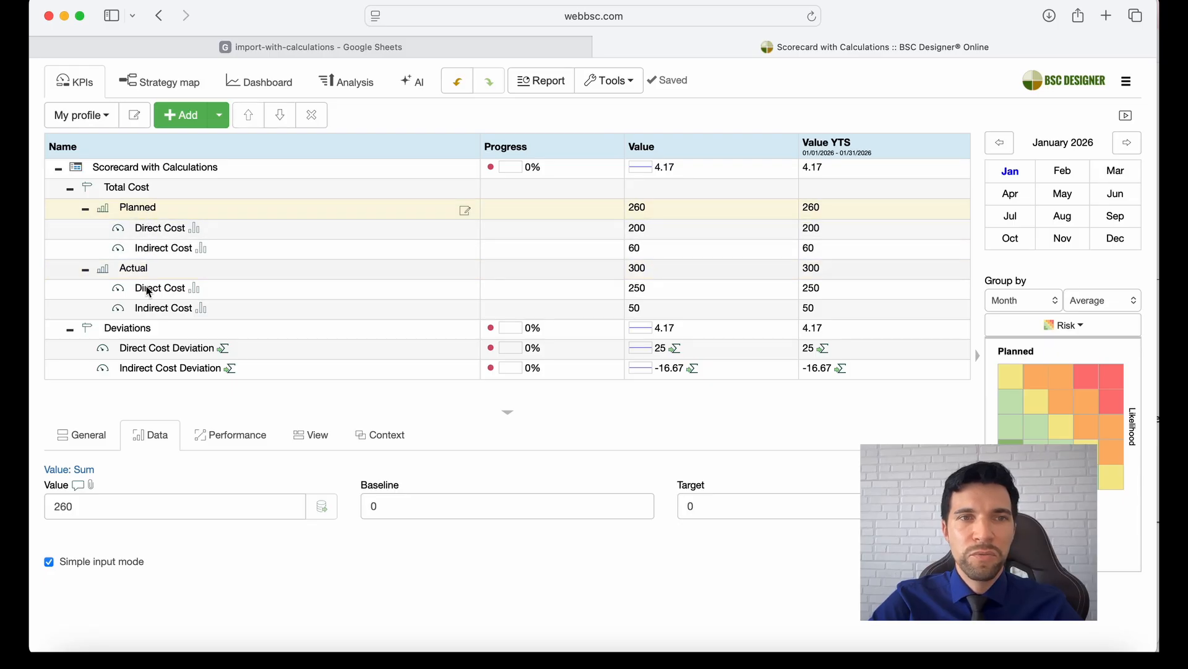
left_click(144, 271)
Copy the full value formula of the Direct Cost Deviation indicator and leave the formula unchanged.
left_click(178, 350)
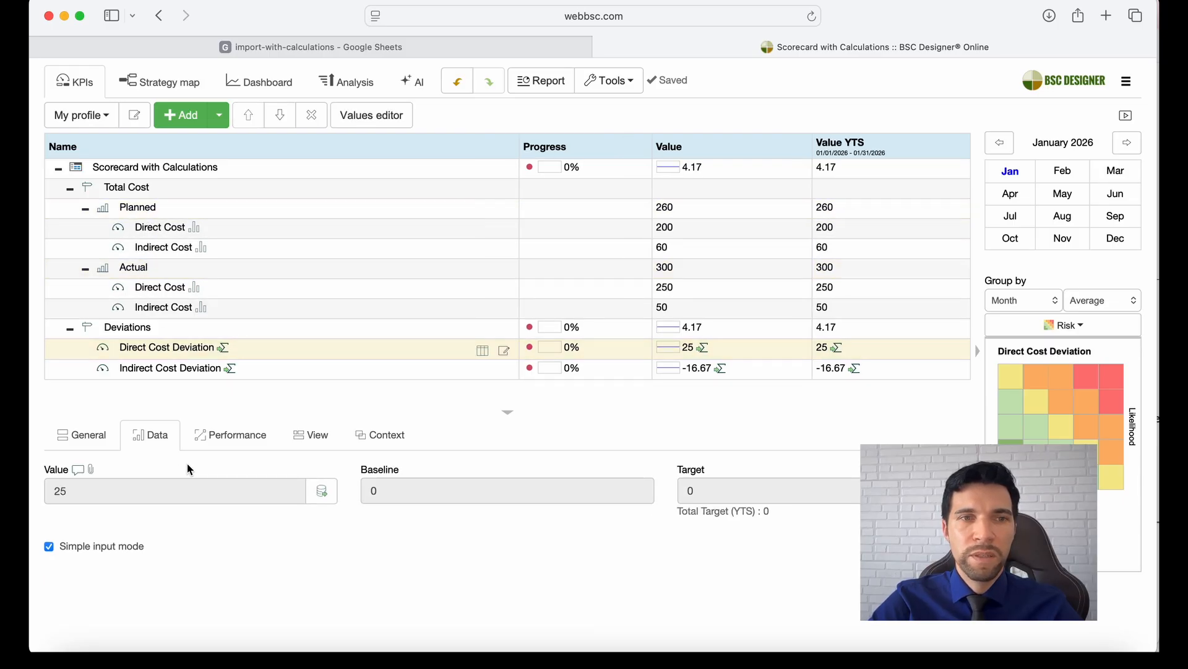
left_click(321, 494)
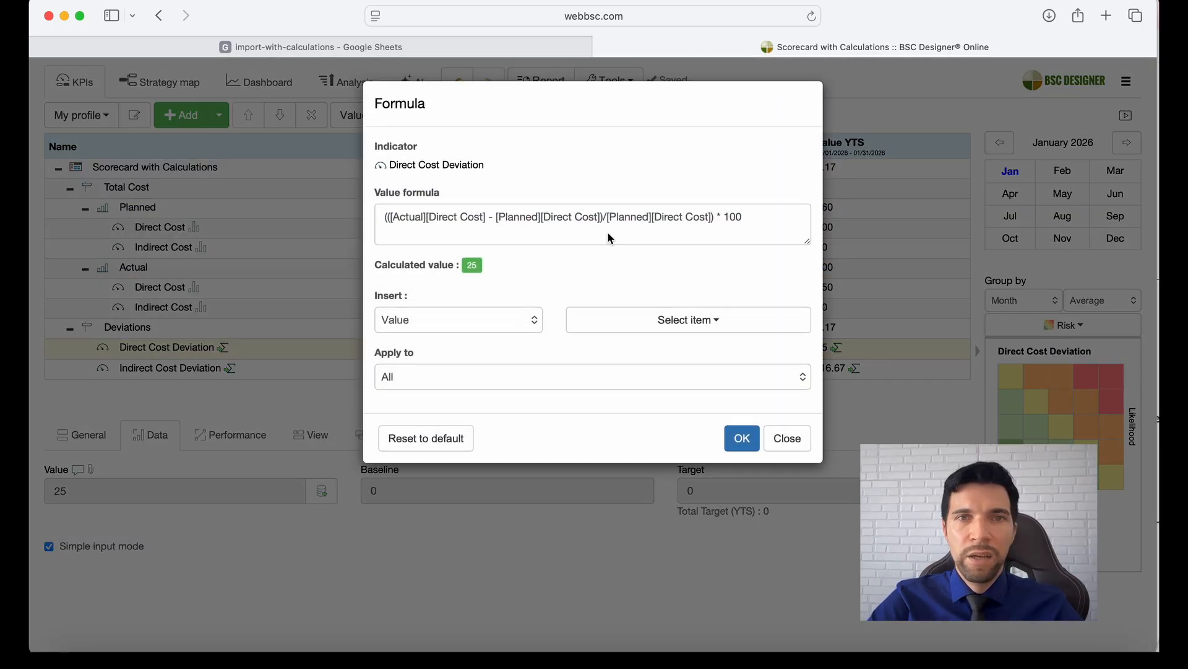
triple_click(635, 226)
key("super+c")
left_click(787, 438)
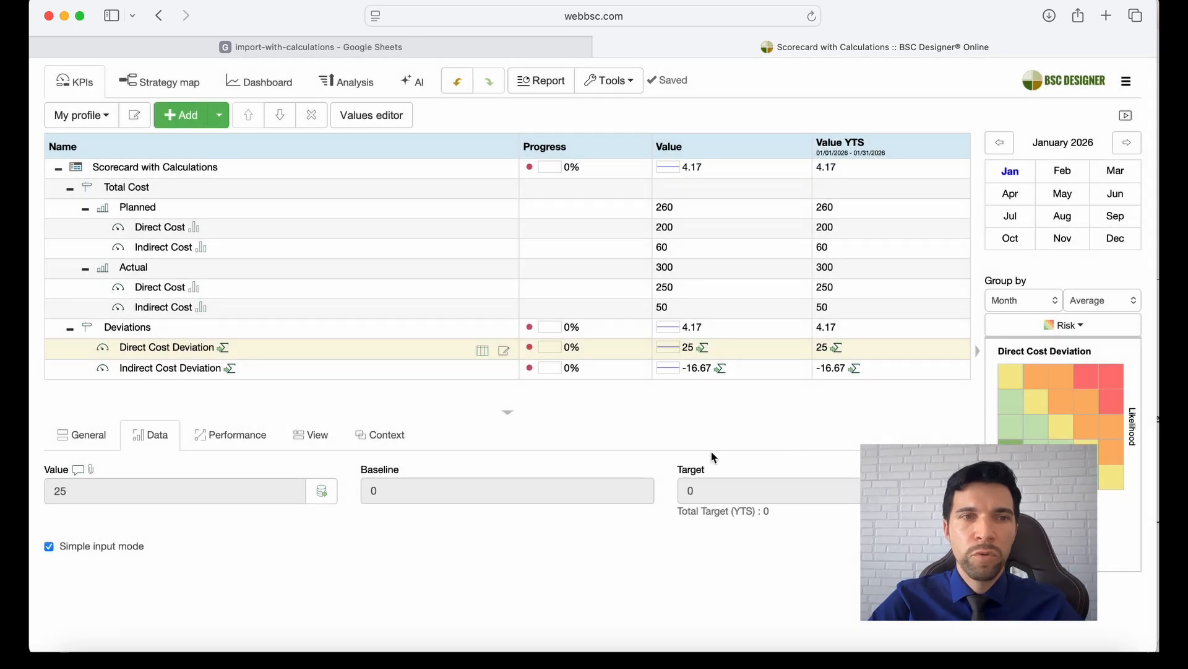
Set the value calculation of the Deviations item to Self-standing.
left_click(147, 333)
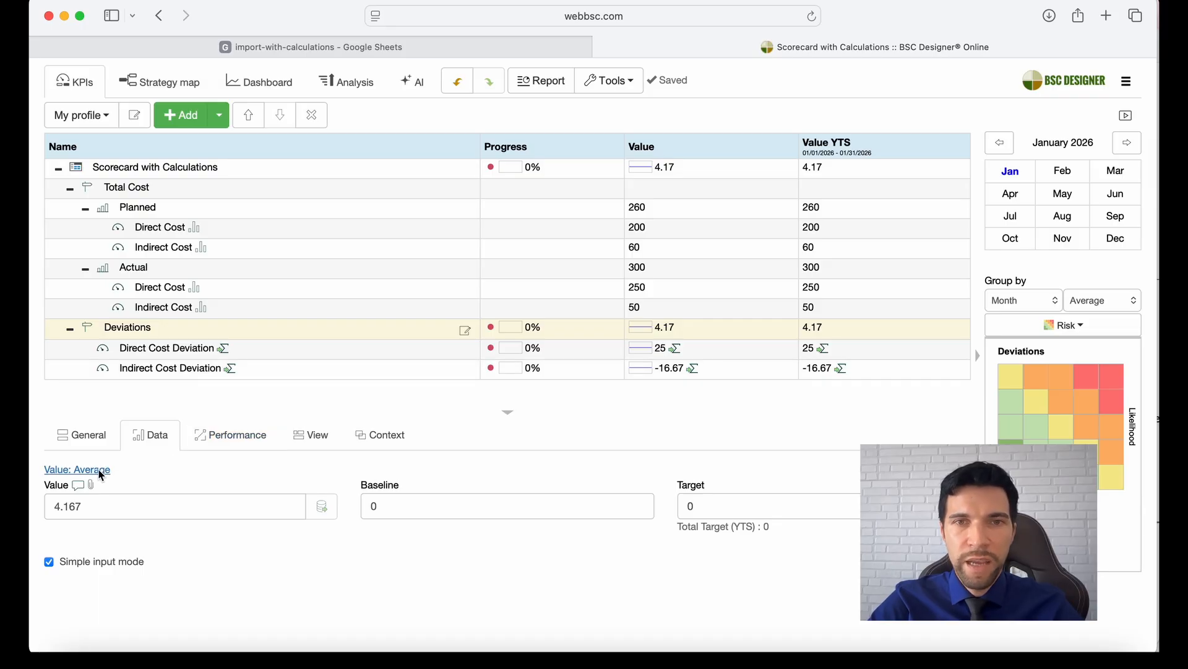
left_click(160, 367)
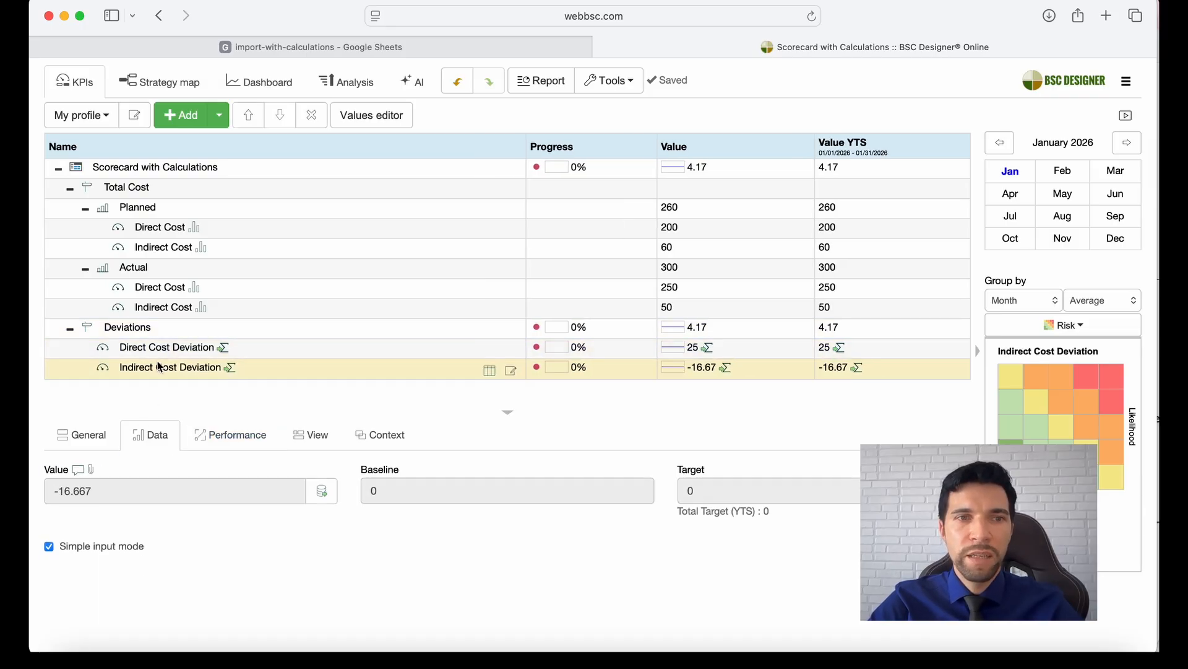
left_click(155, 326)
left_click(93, 471)
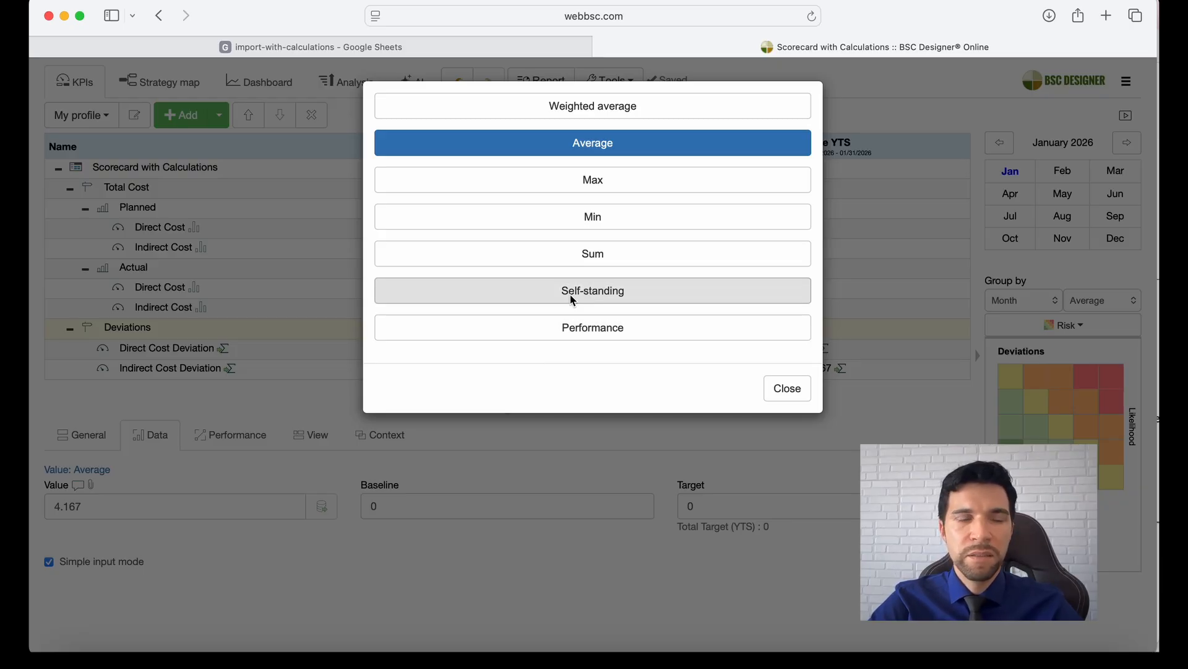
left_click(609, 296)
Open the Deviations item's value formula and paste the copied Direct Cost Deviation formula into it.
left_click(329, 514)
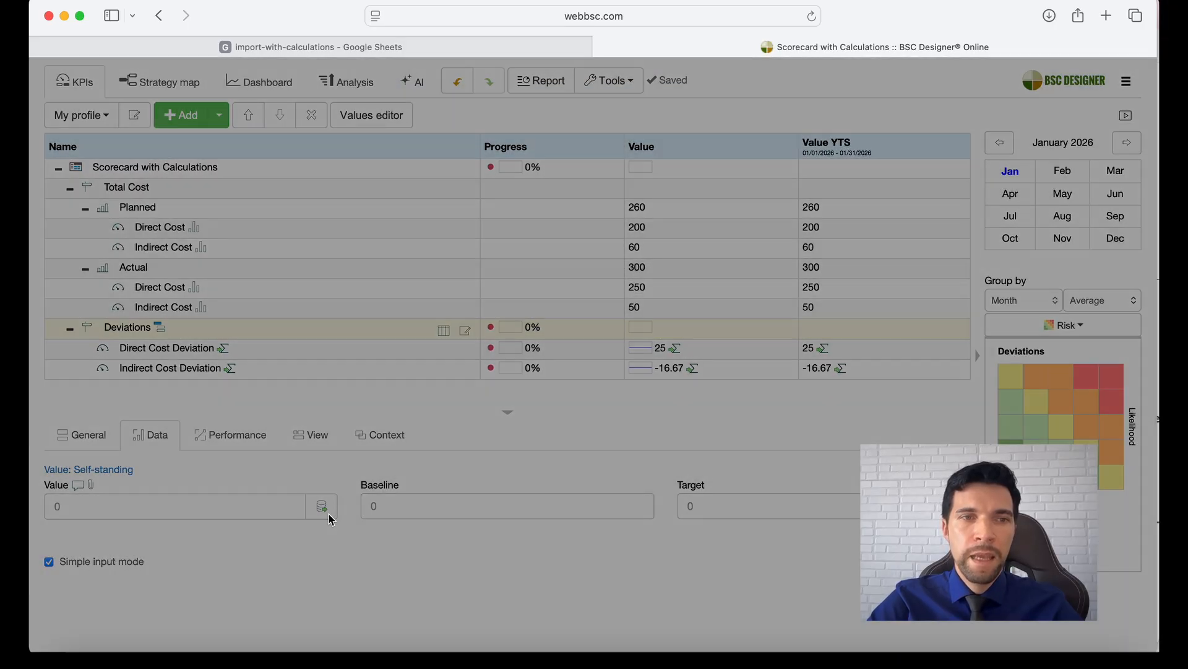
left_click(511, 155)
left_click(466, 240)
key("super+v")
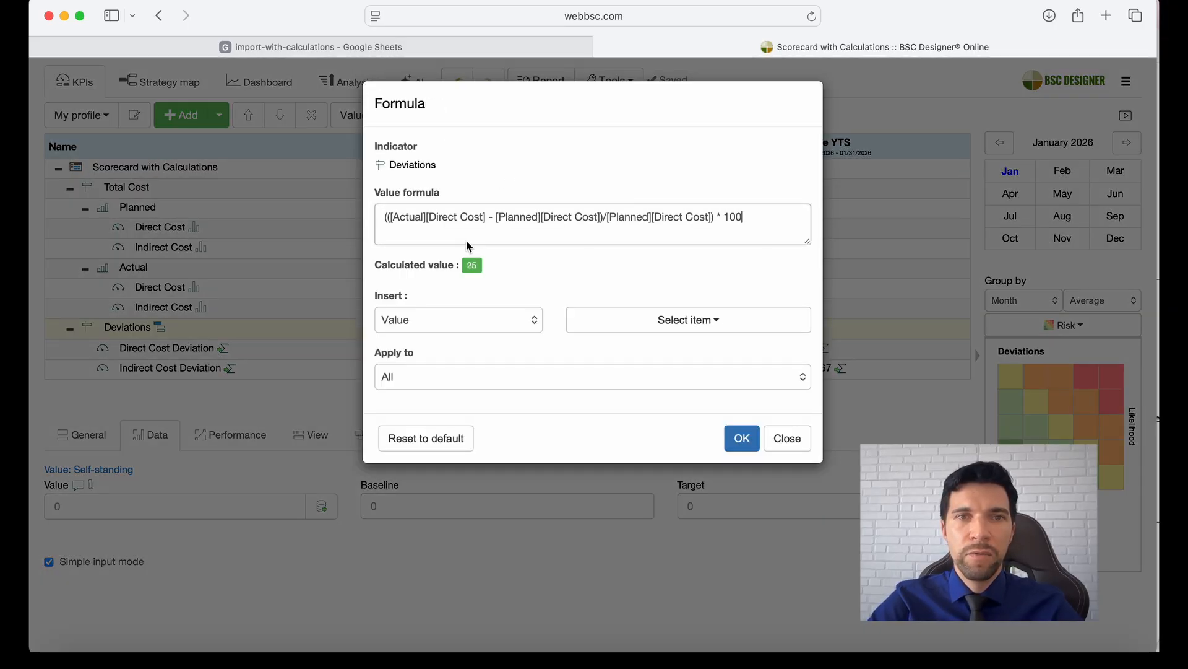
Remove every [Direct Cost] reference so the Deviations formula is (([Actual] - [Planned])/[Planned]) * 100, and save it.
left_click_drag(432, 218, 488, 226)
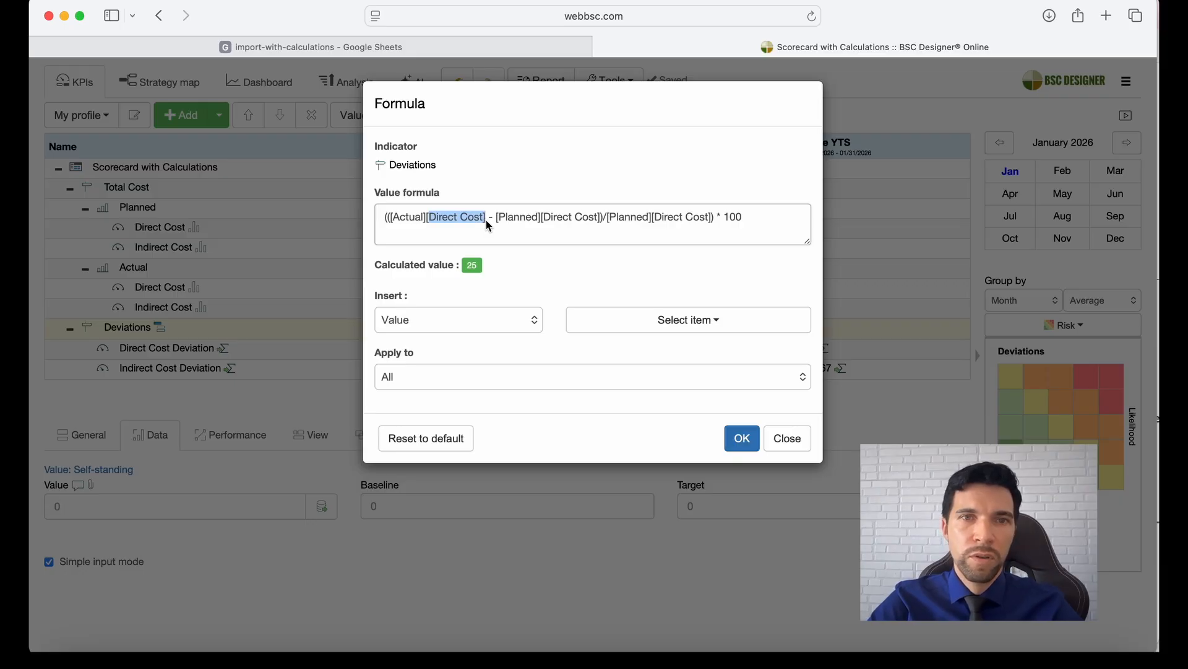
key("BackSpace")
key("BackSpace")
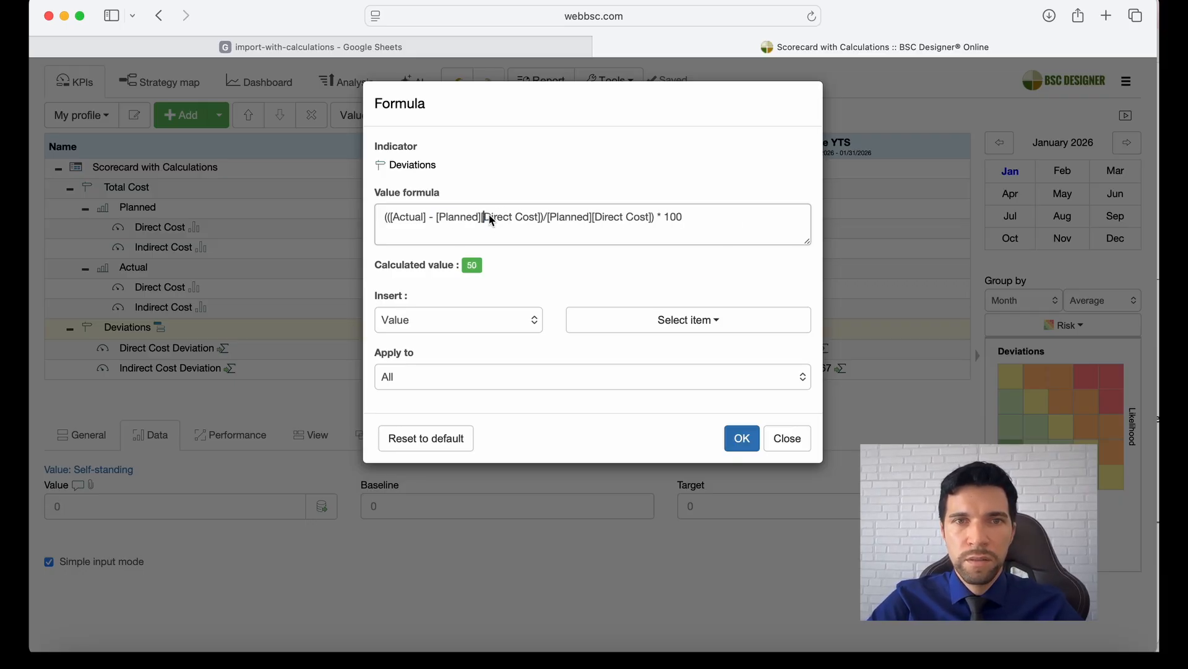
left_click_drag(489, 214, 540, 219)
key("BackSpace")
key("BackSpace")
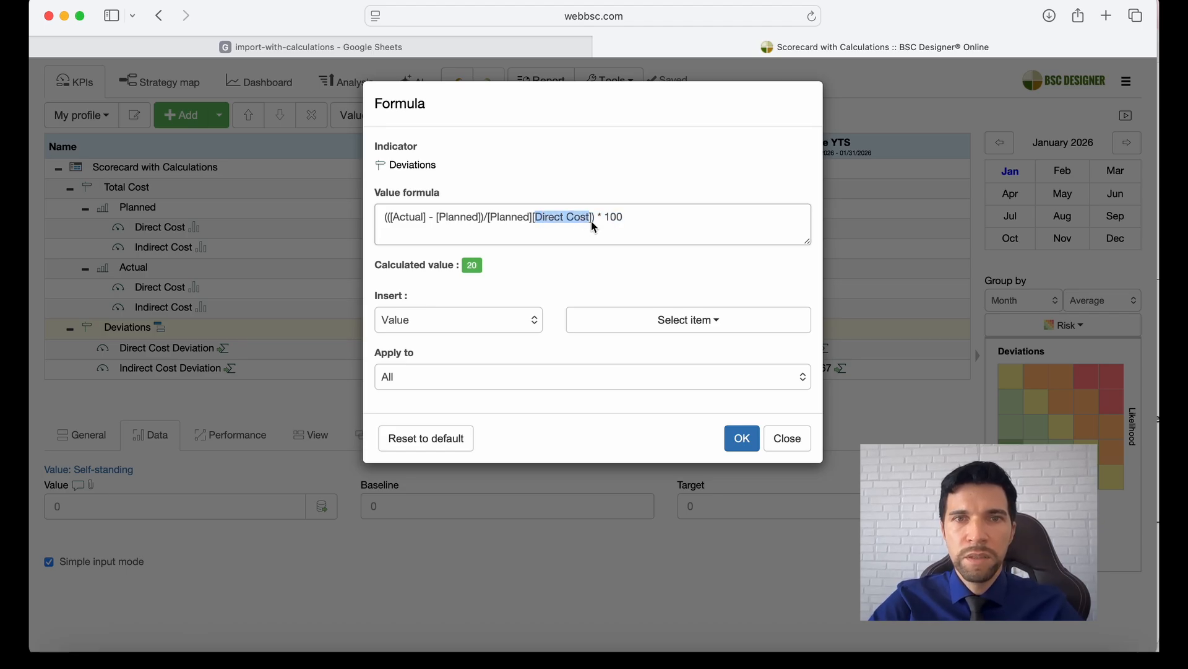
key("BackSpace")
key("BackSpace")
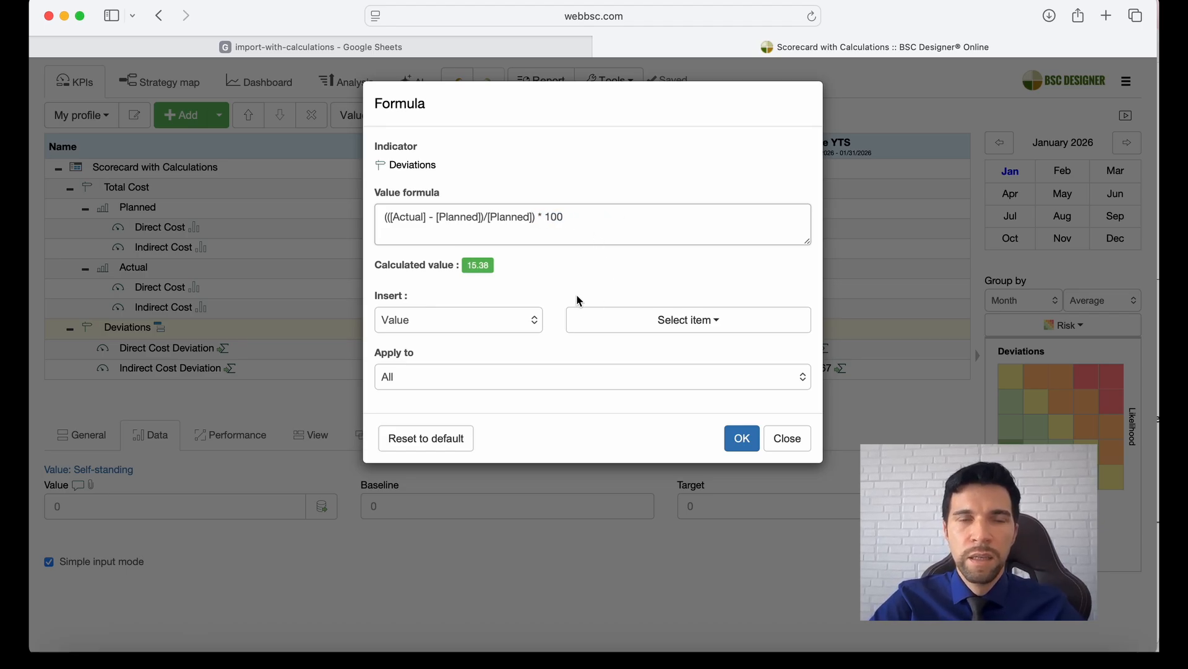
left_click(742, 438)
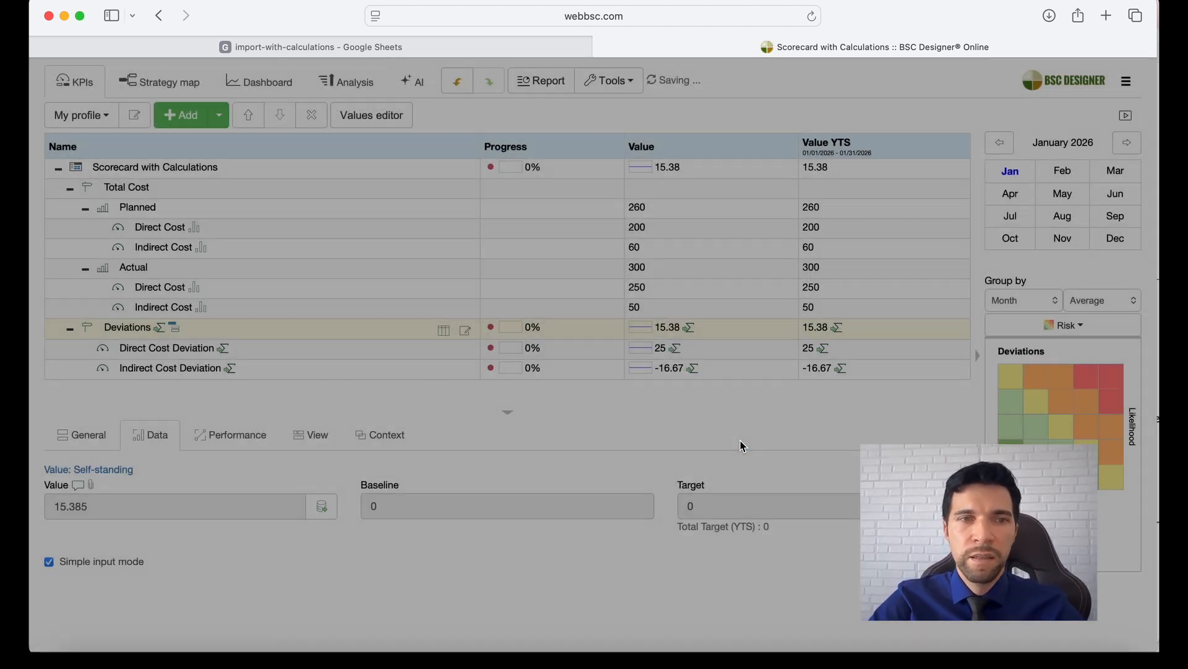
Compare the January and YTD / CUMULATIVE tables in Google Sheets with the Value and Value YTS columns in BSC Designer.
left_click(513, 47)
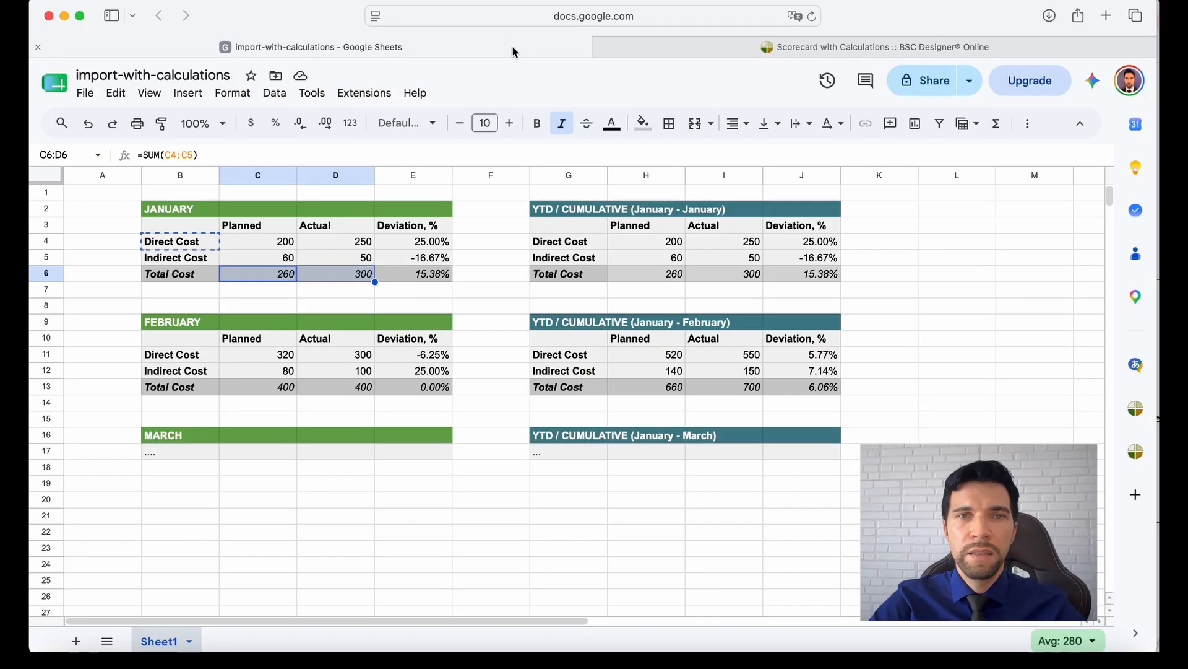
left_click(489, 267)
left_click(440, 277)
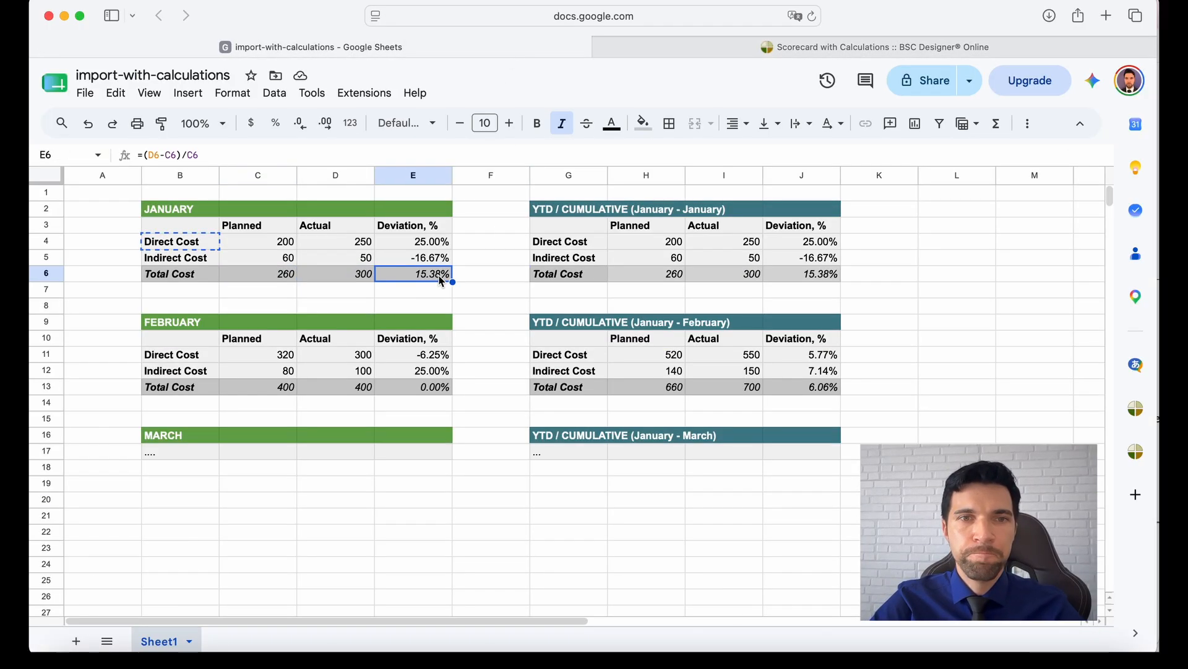
left_click_drag(181, 214, 433, 275)
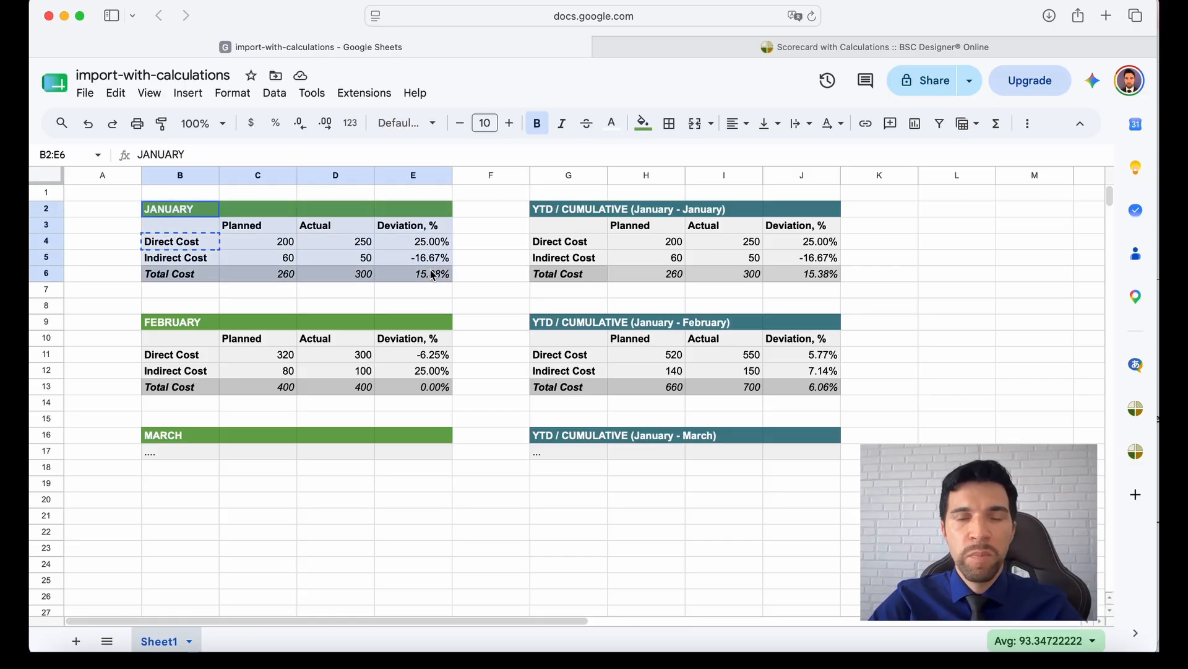
left_click(614, 244)
left_click_drag(577, 213, 827, 272)
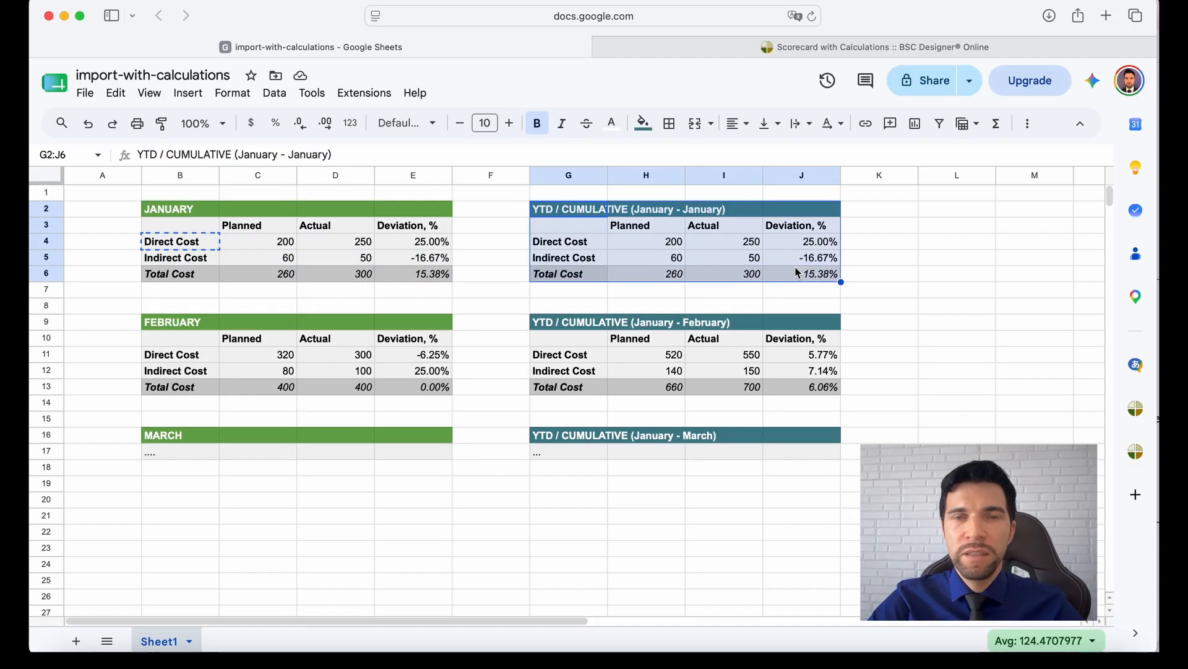
left_click(717, 53)
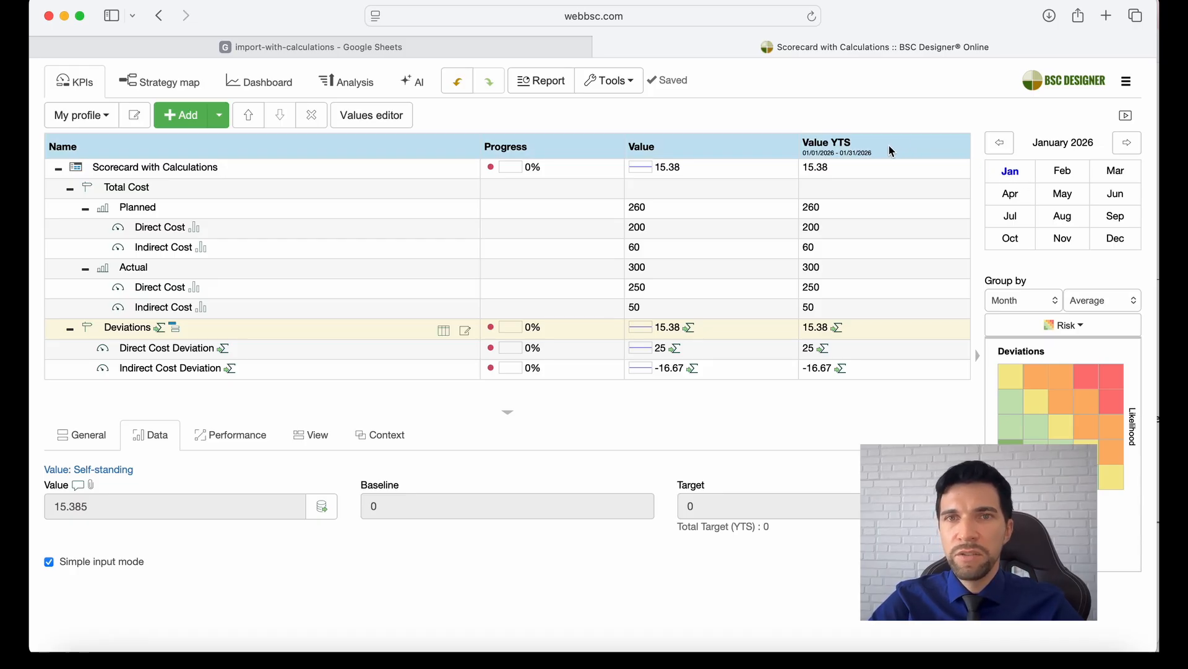
scroll(889, 145, "up", 5)
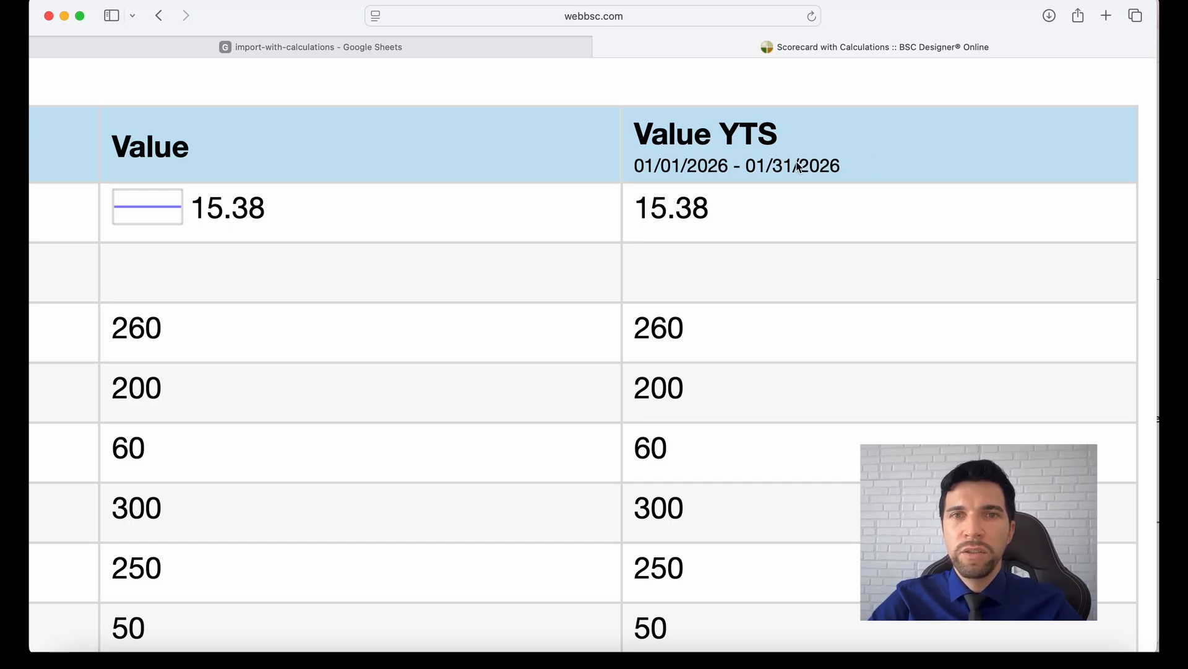
Review the FEBRUARY cost table in cells B9:E13 of the Google Sheets spreadsheet.
scroll(1018, 176, "down", 5)
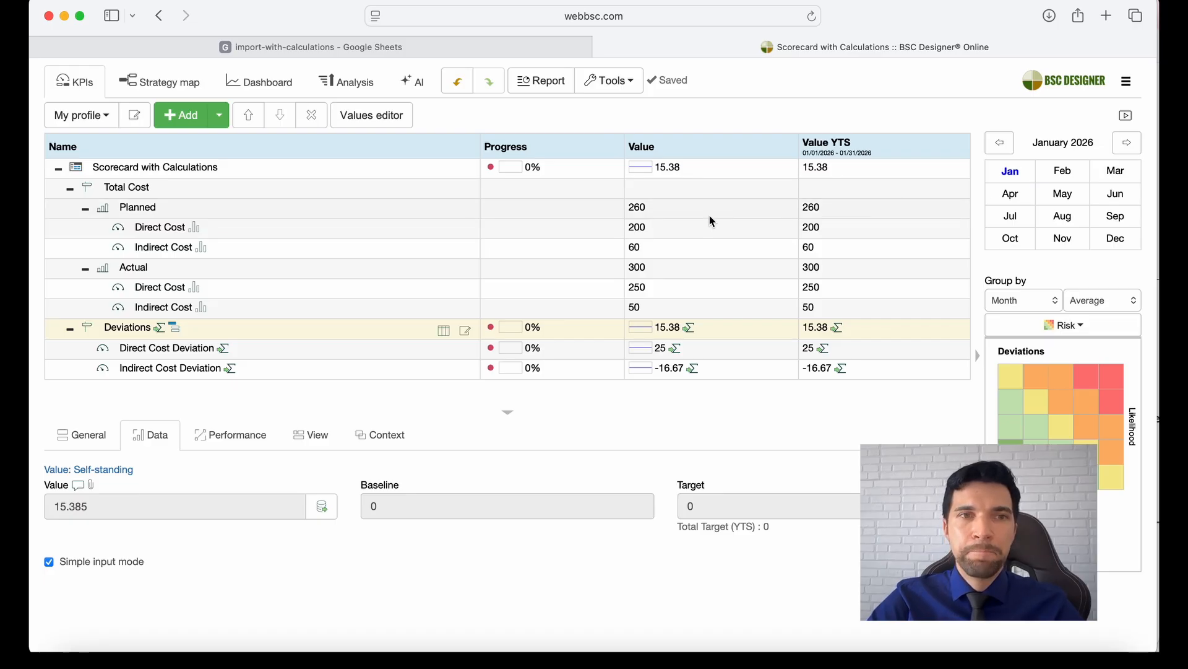
left_click(476, 48)
left_click_drag(185, 331, 433, 387)
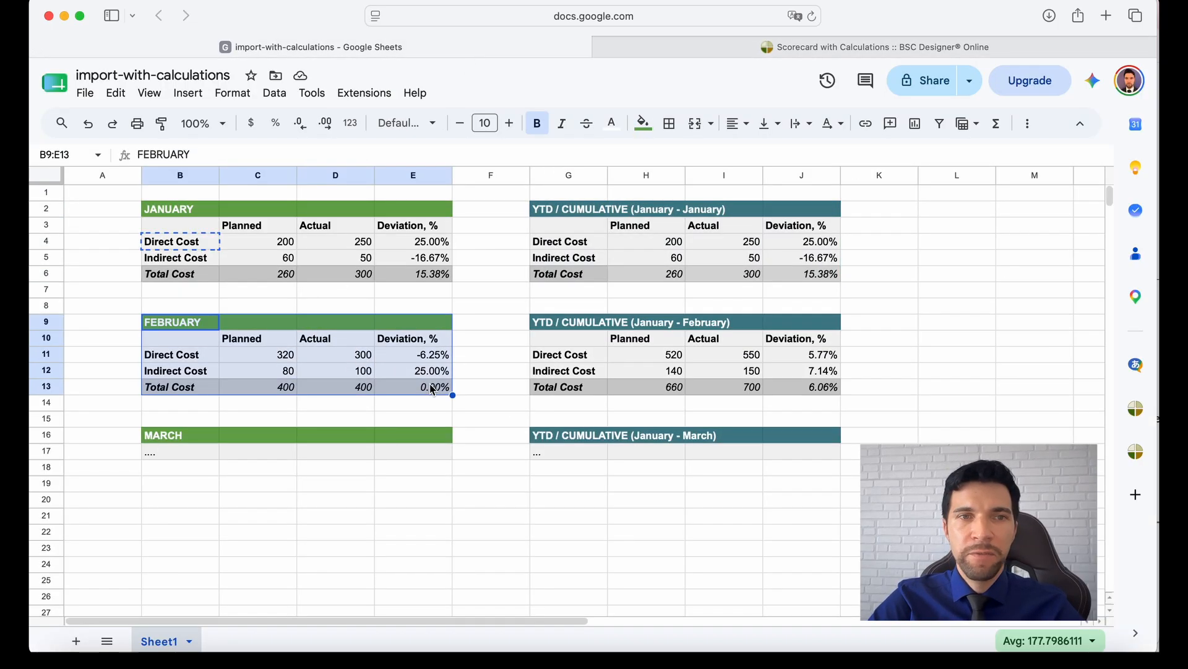
Switch to BSC Designer, set the scorecard period to February 2026, and select the Indirect Cost indicator under Planned.
left_click(671, 51)
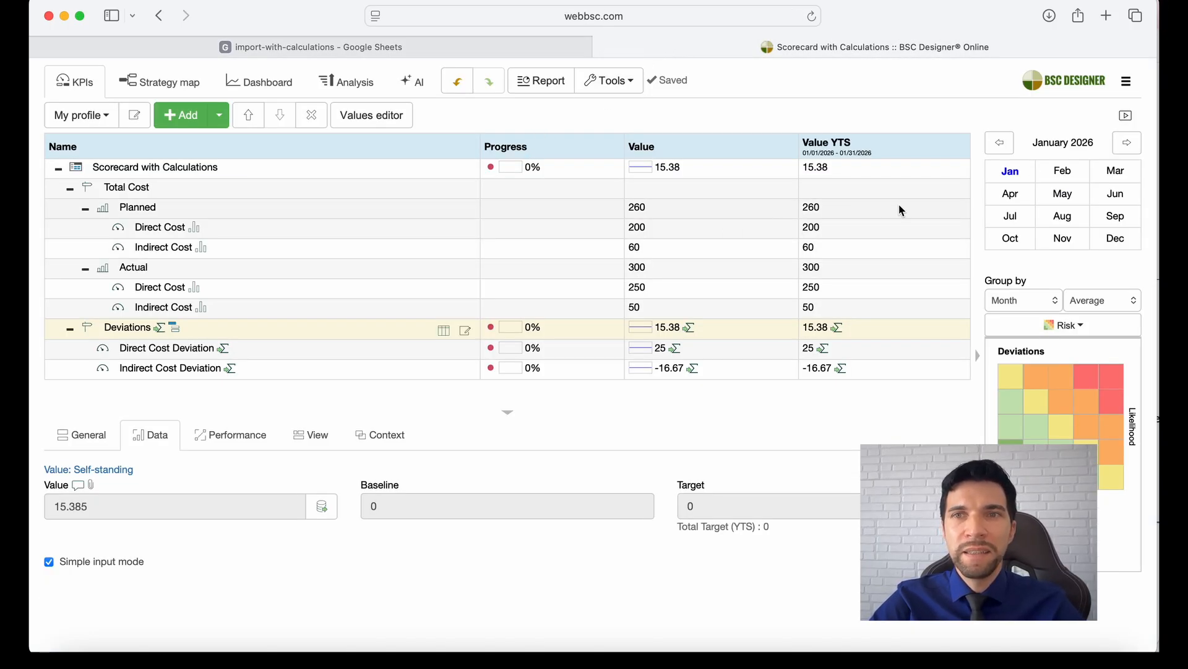
left_click(1064, 172)
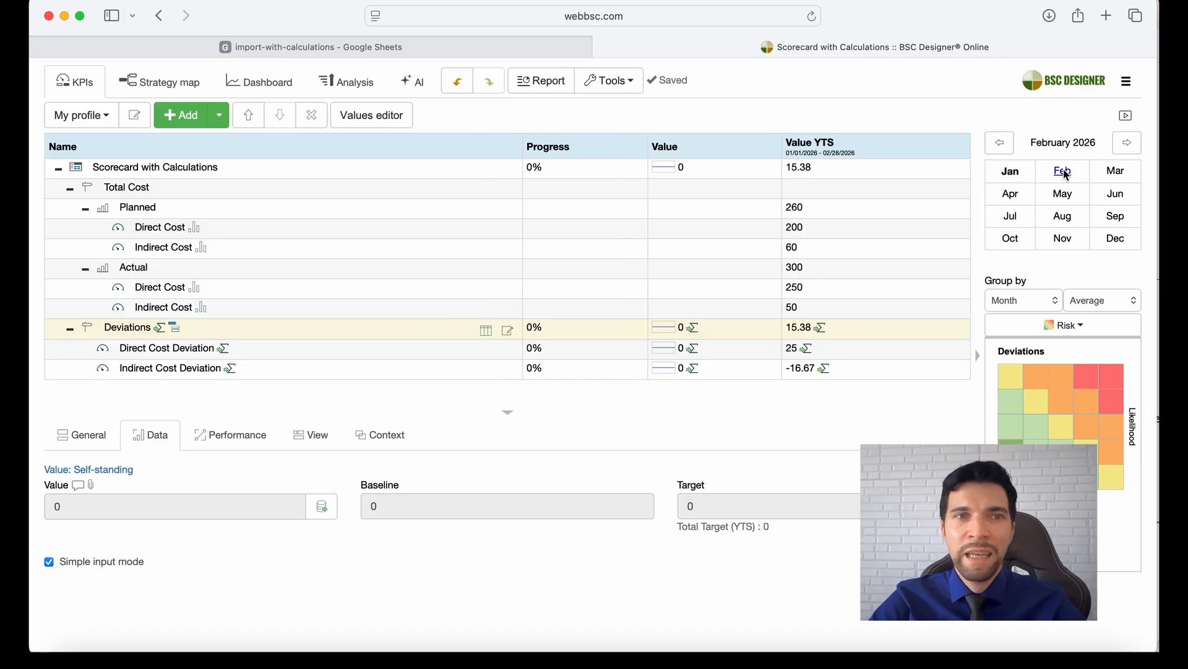
left_click(397, 234)
left_click(390, 253)
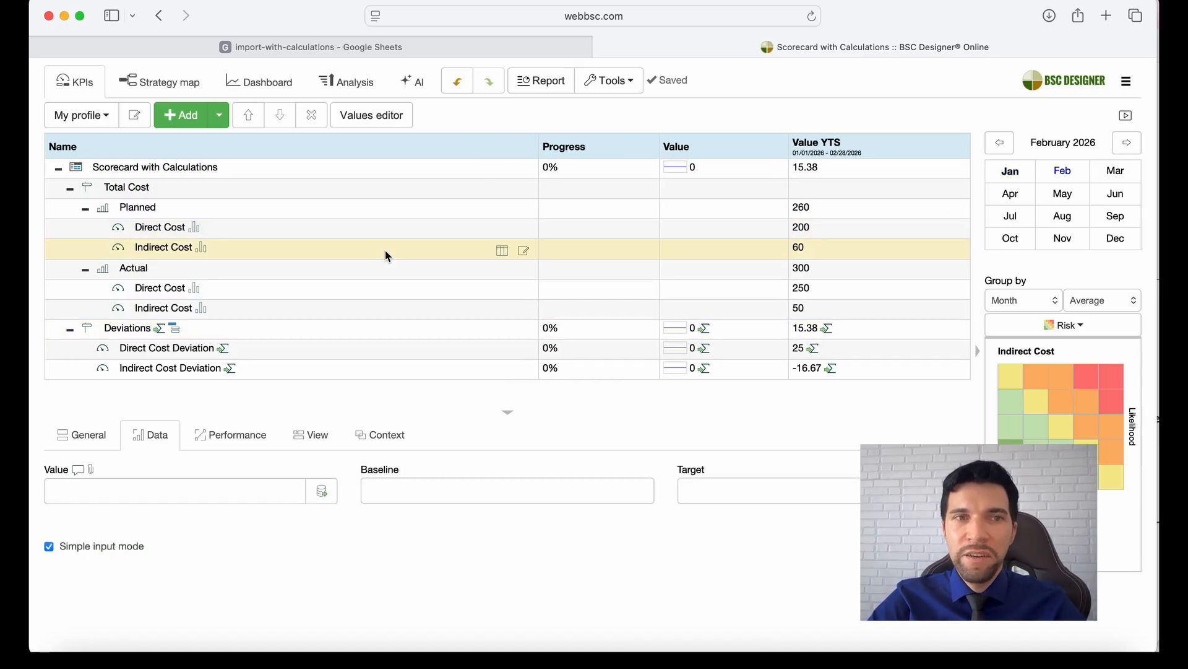
Copy February's planned and actual direct and indirect costs with their headings, cells B10:D12, from Google Sheets.
left_click(452, 54)
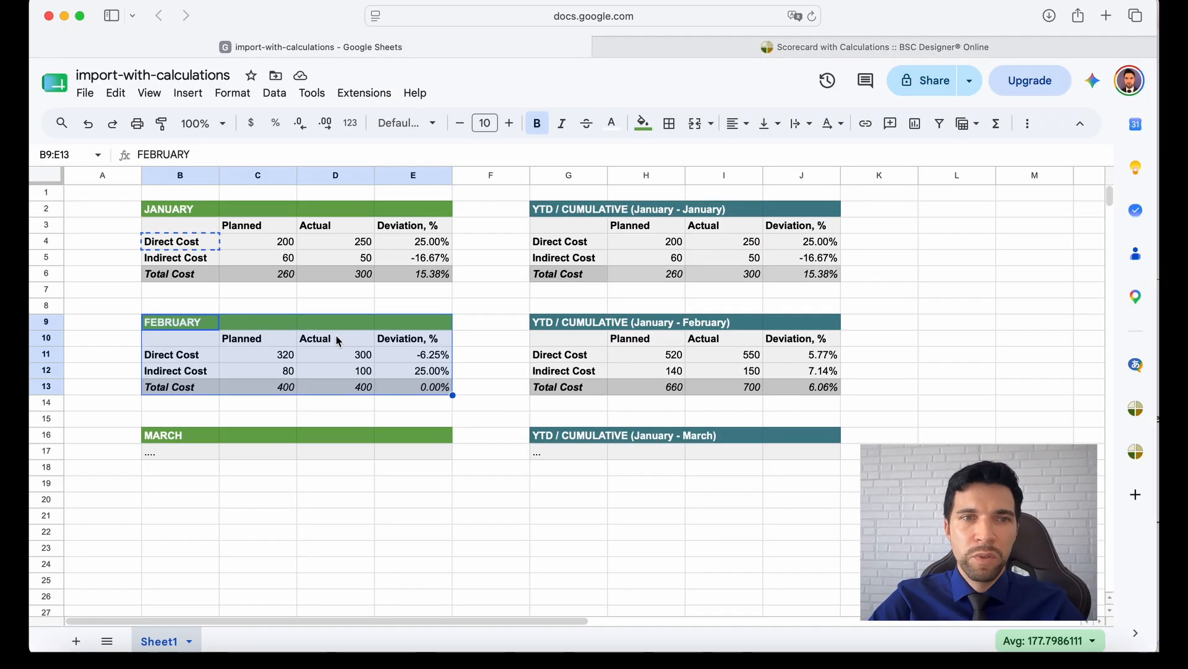
left_click(302, 357)
left_click_drag(192, 341, 346, 377)
key("super+c")
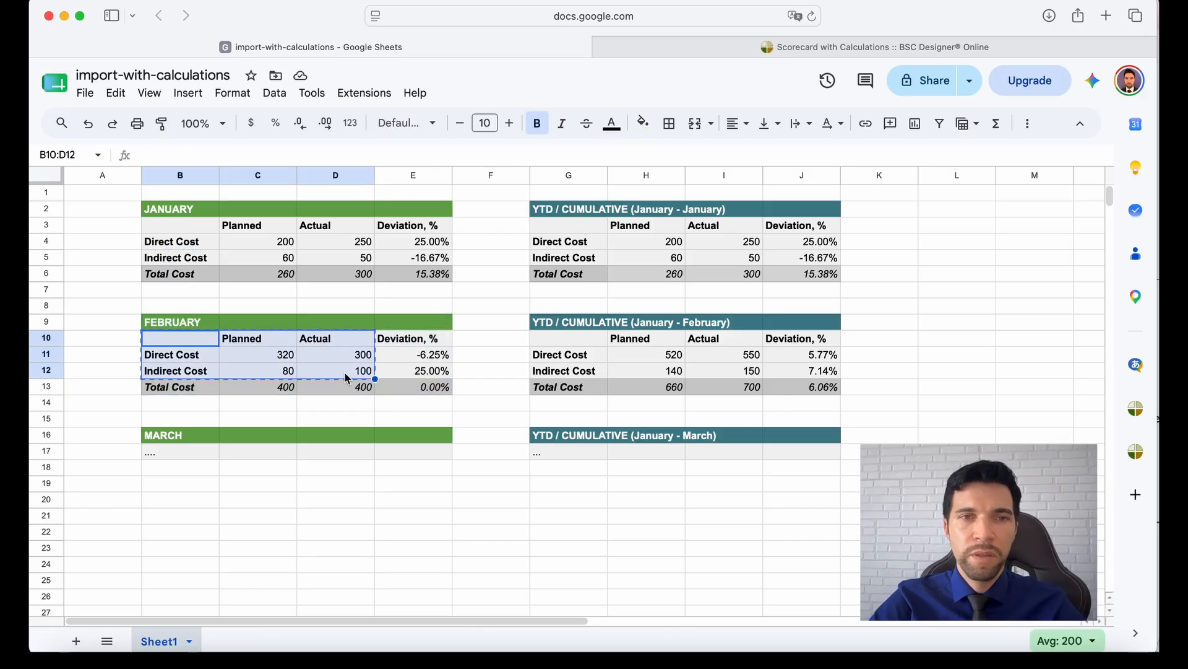
Send BSC Designer's AI assistant the request "add this data to the february 2026 :" followed by the copied cost table.
left_click(739, 44)
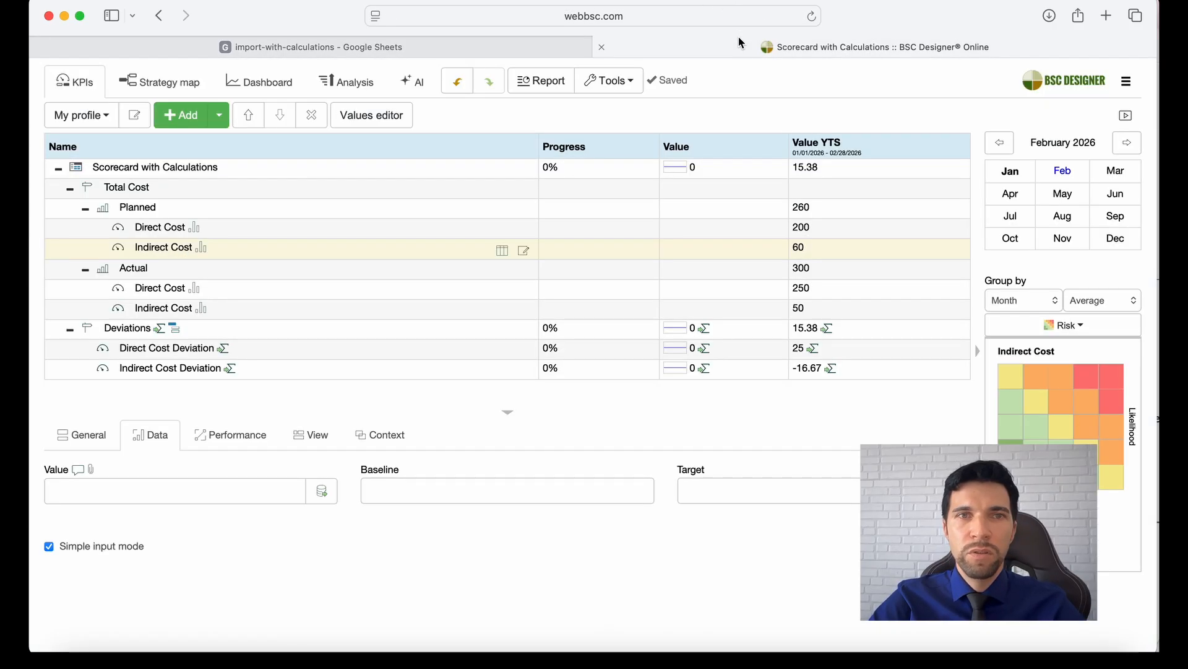
left_click(414, 86)
left_click(99, 232)
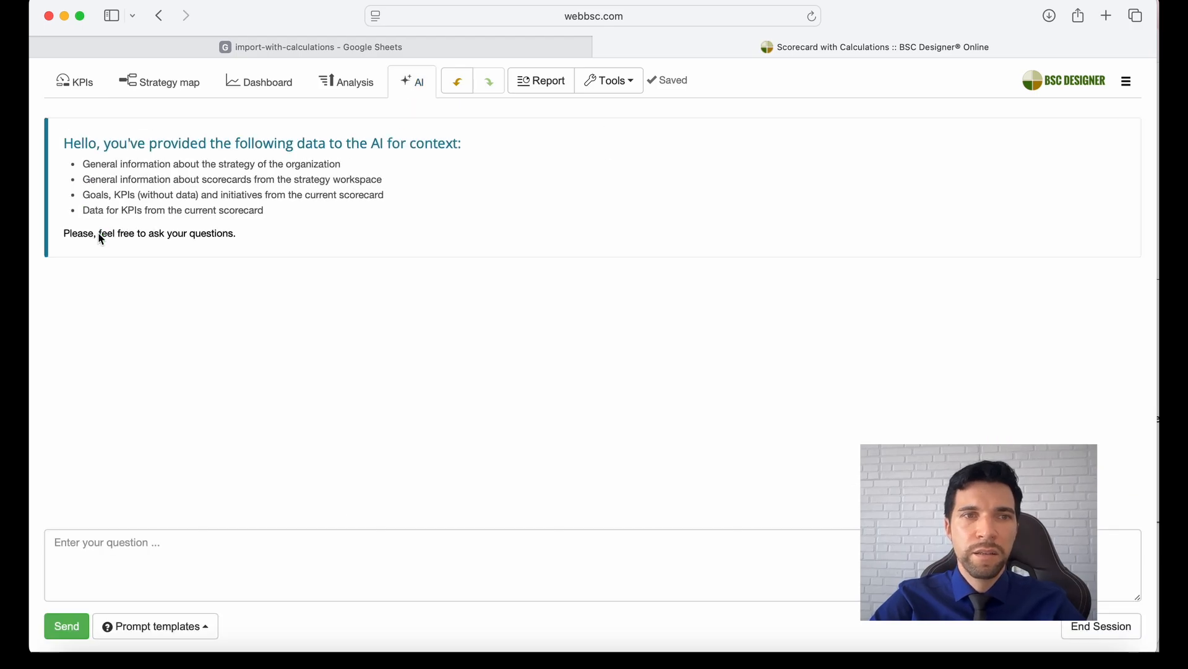
left_click(223, 557)
type("add this data ")
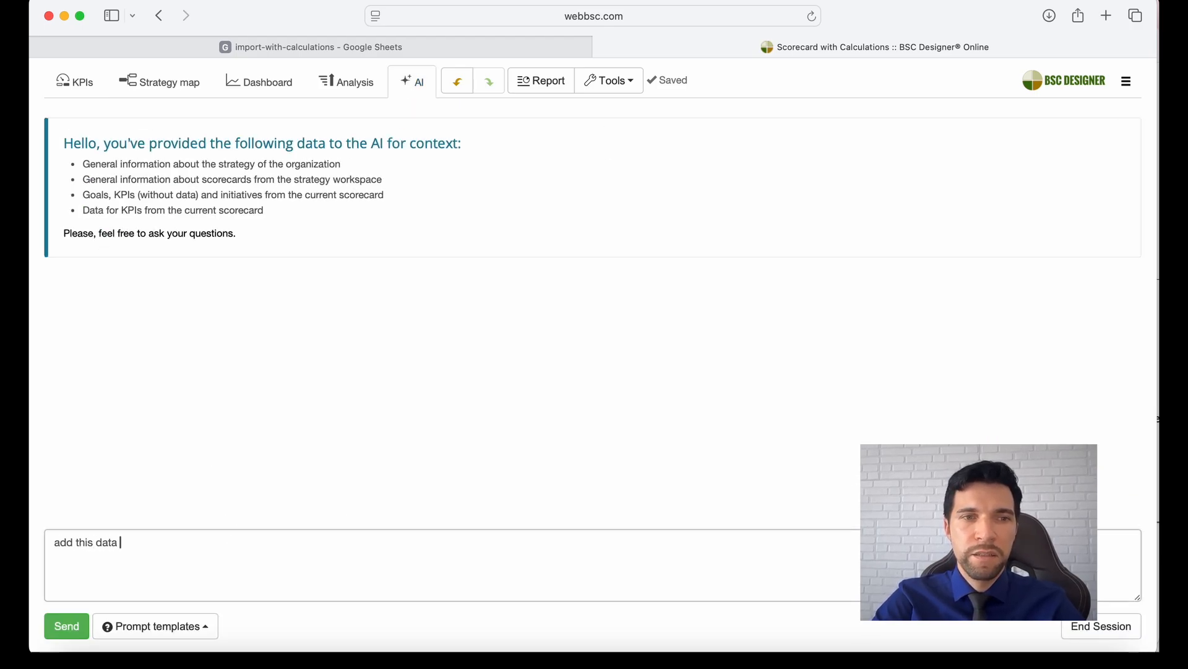
type("to the febr")
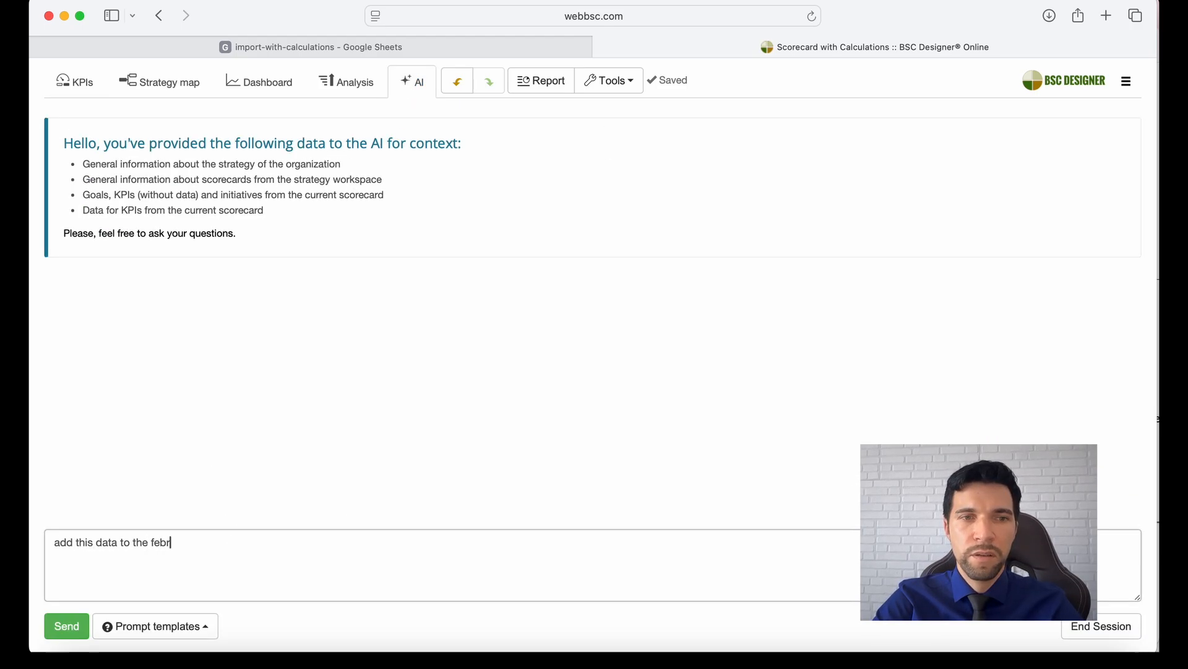
type("uary 2026 ")
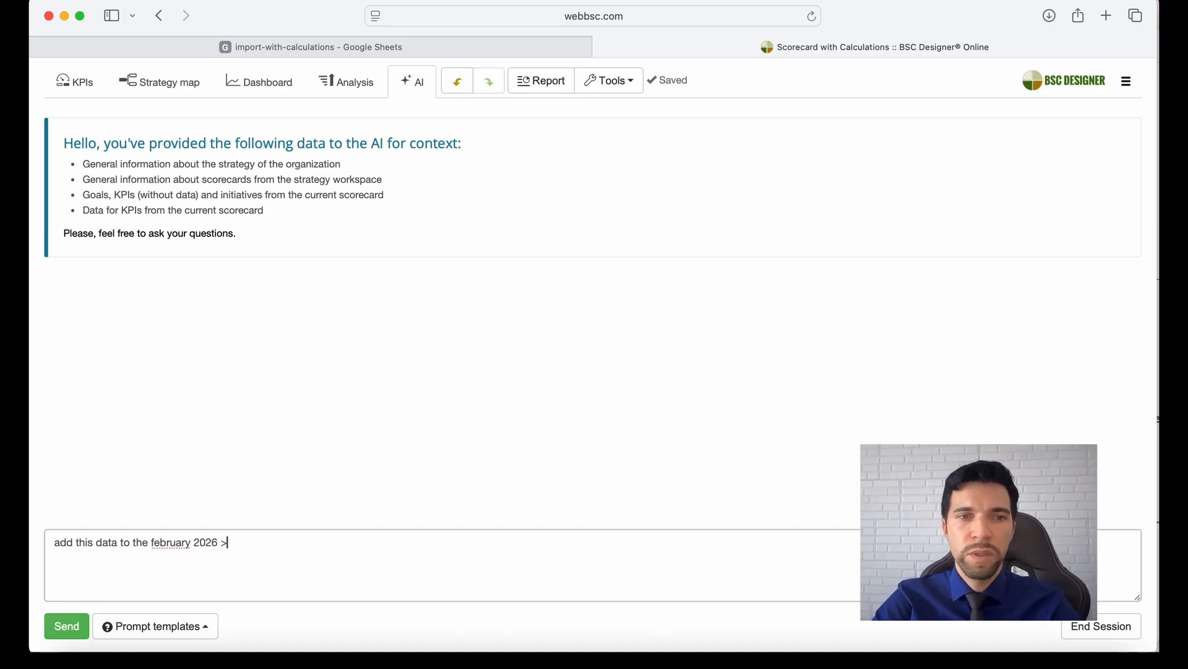
type(">")
key("BackSpace")
type(":")
key("super+v")
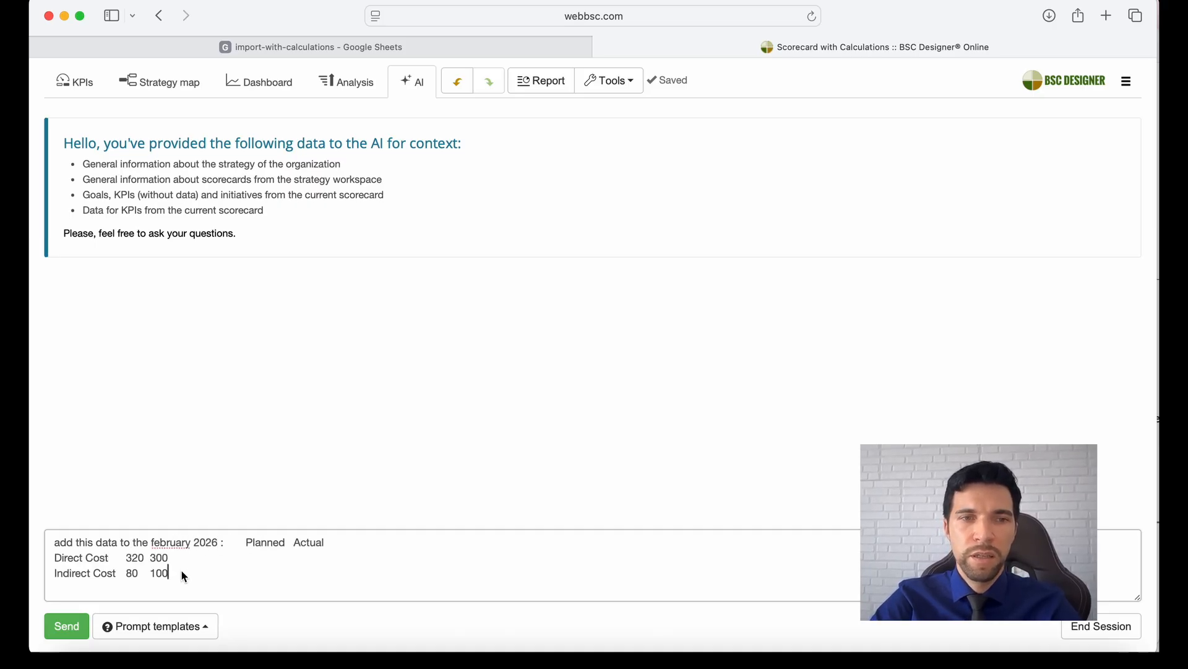
left_click(69, 623)
Review the AI's proposed February import, checking which fields receive the planned and actual costs.
left_click(86, 82)
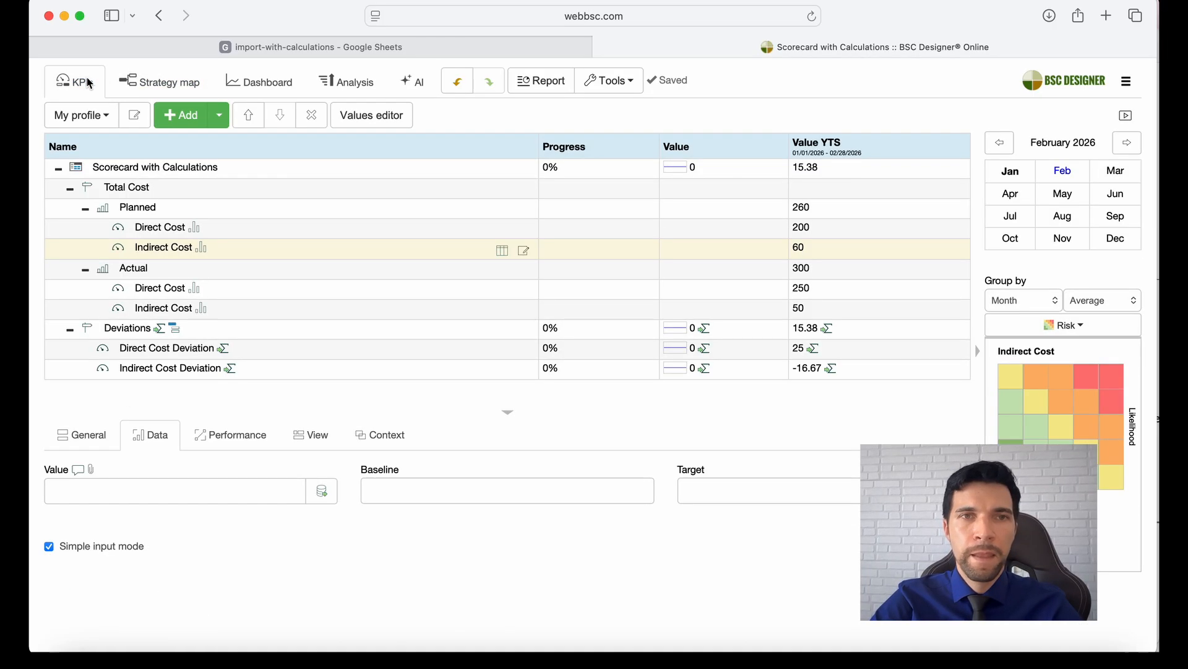
left_click(545, 49)
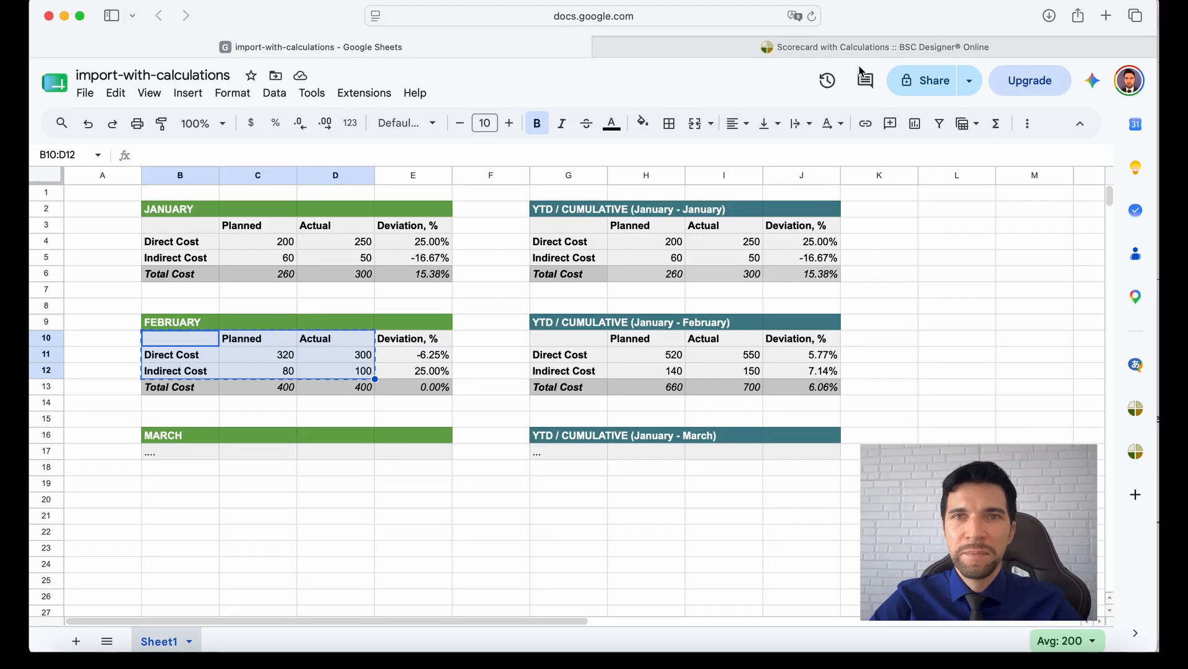
left_click(850, 44)
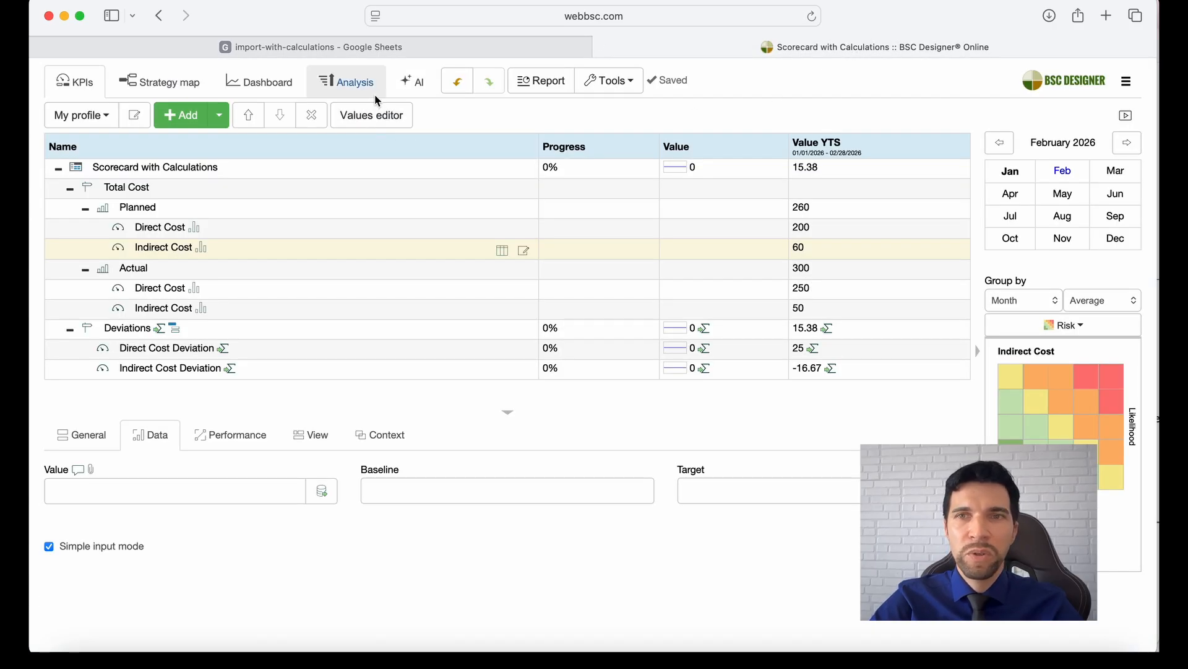
left_click(411, 82)
scroll(715, 269, "down", 6)
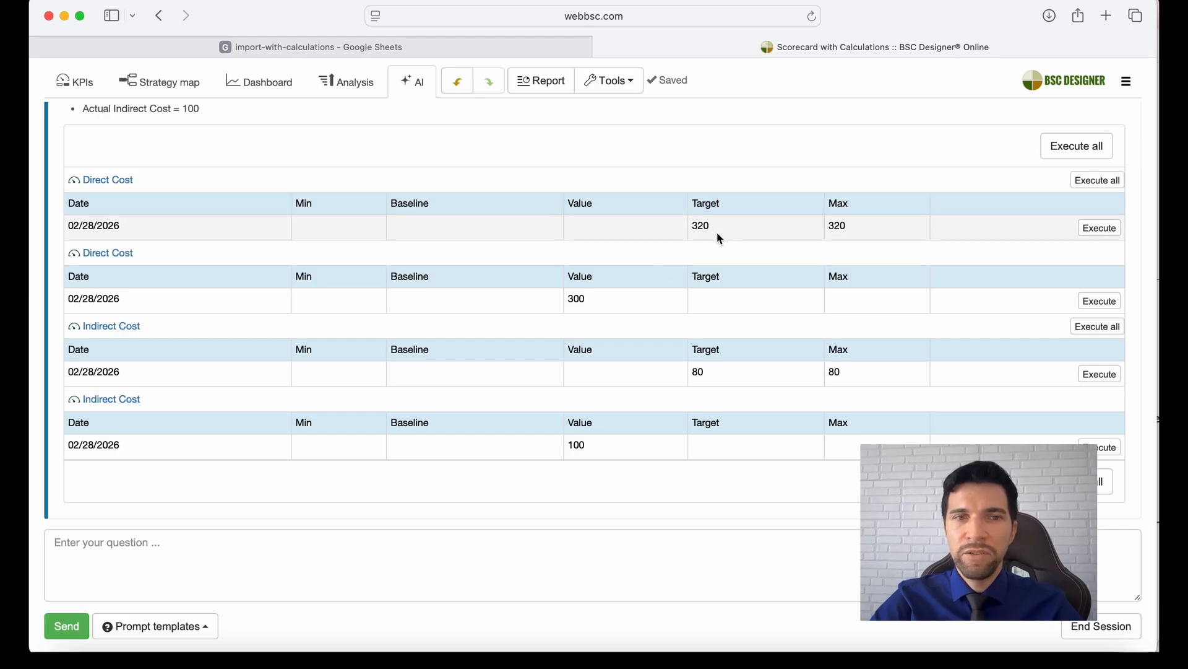
scroll(718, 235, "down", 1)
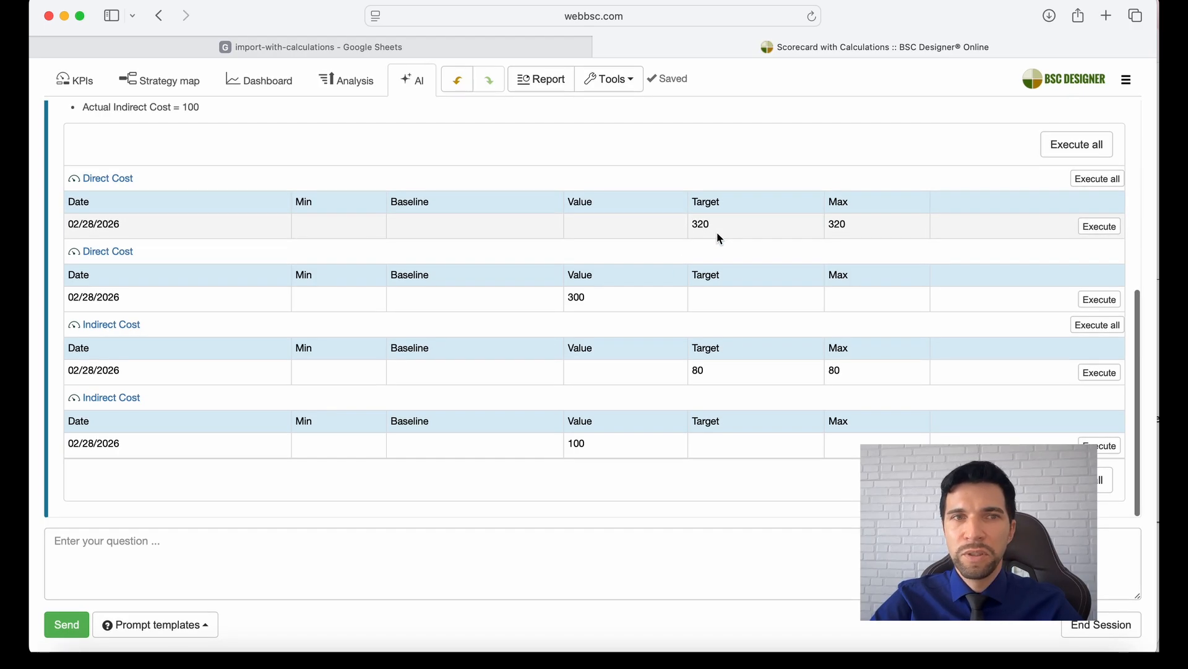
scroll(718, 234, "up", 1)
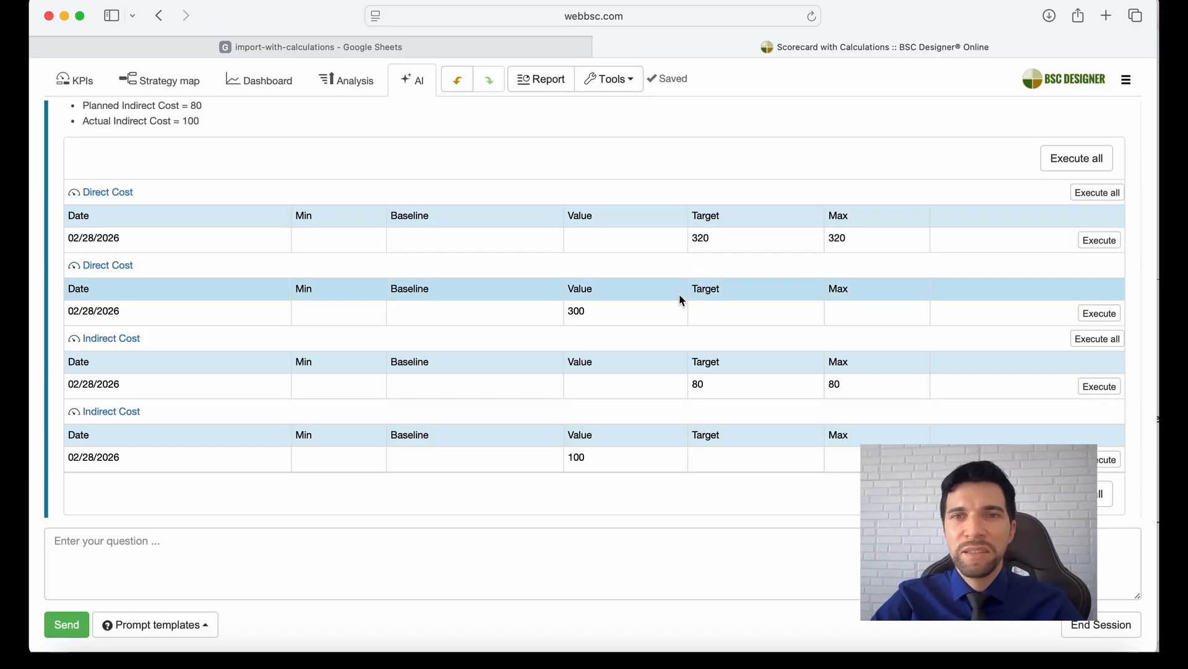
Send the AI the follow-up instruction "import data into the value field only, not to the target field".
right_click(422, 560)
left_click(356, 572)
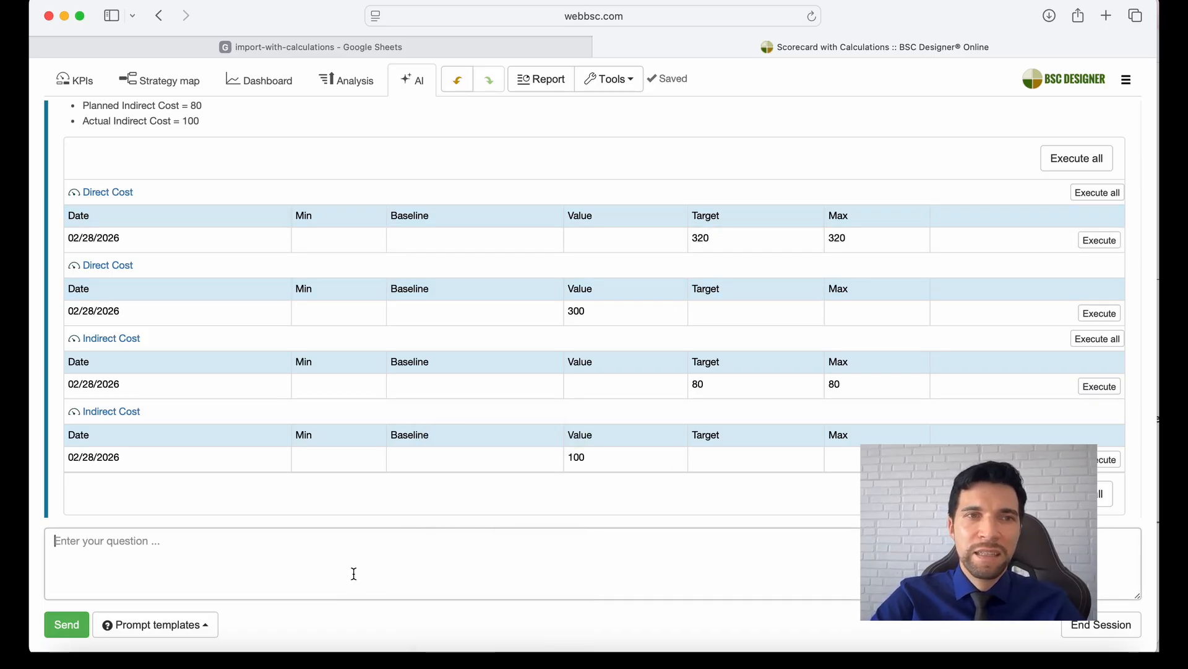
type("import")
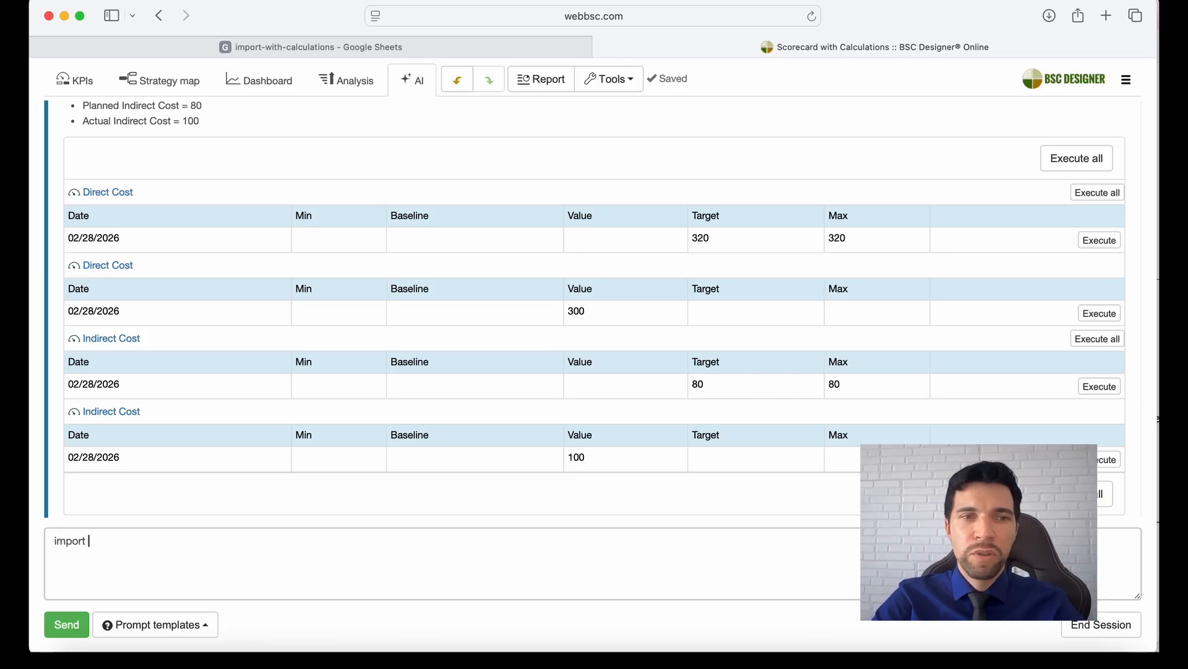
type(" data into the")
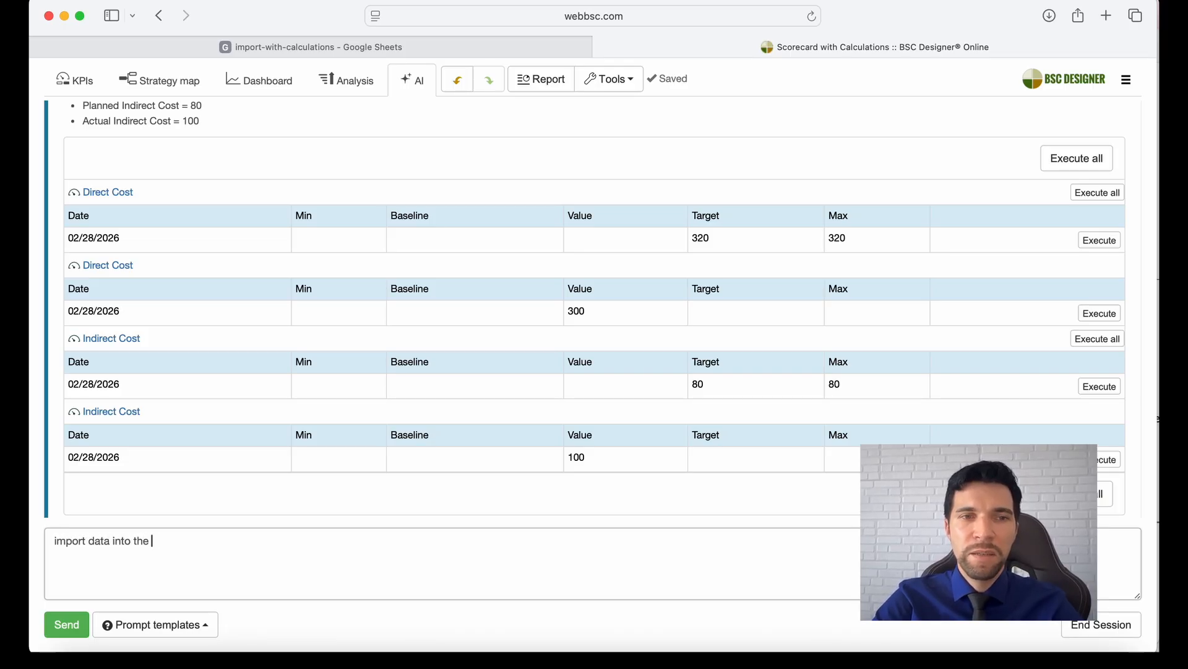
type(" value fiel")
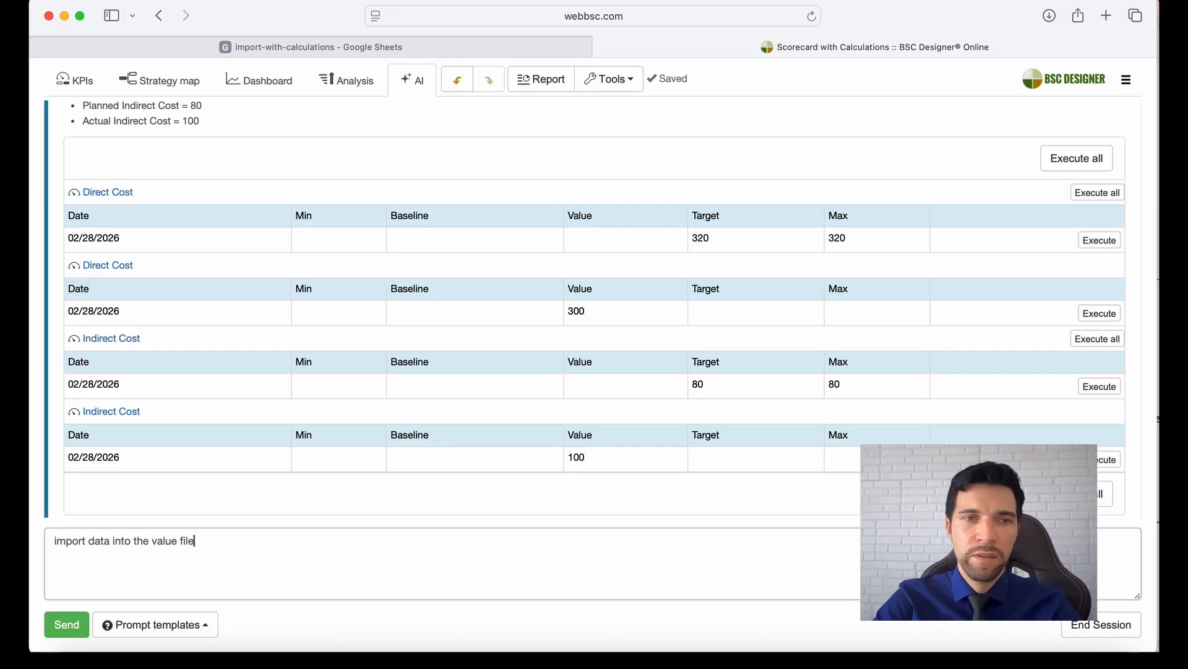
type("d o")
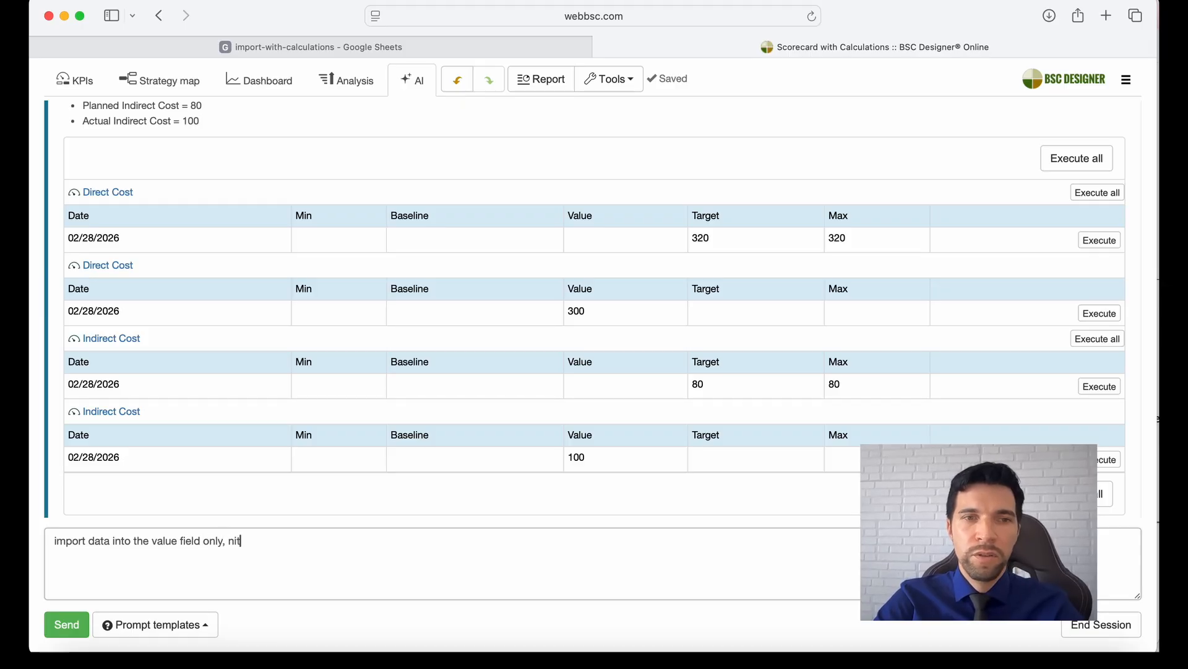
type("nly, not to the")
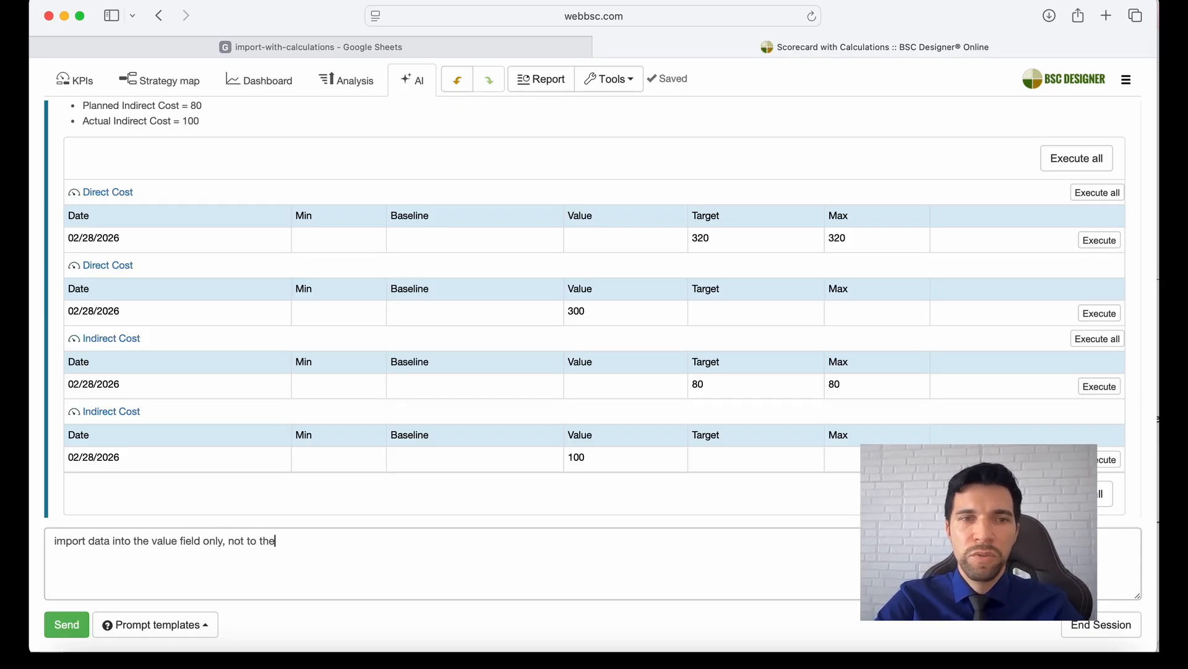
type(" target field")
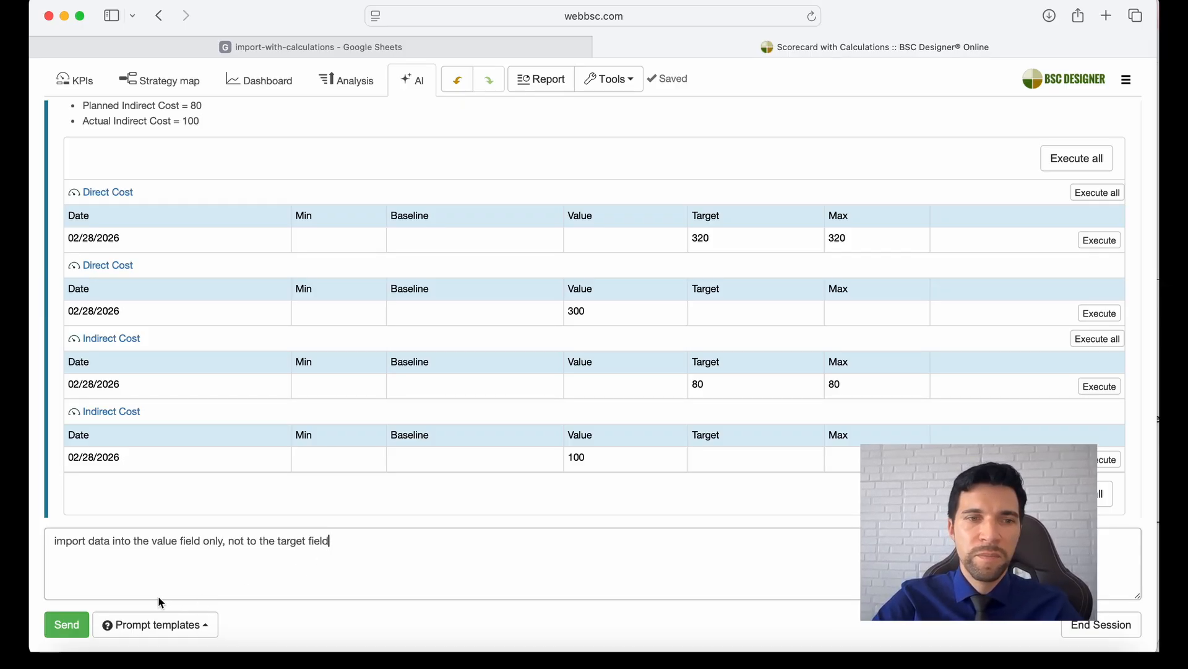
left_click(59, 624)
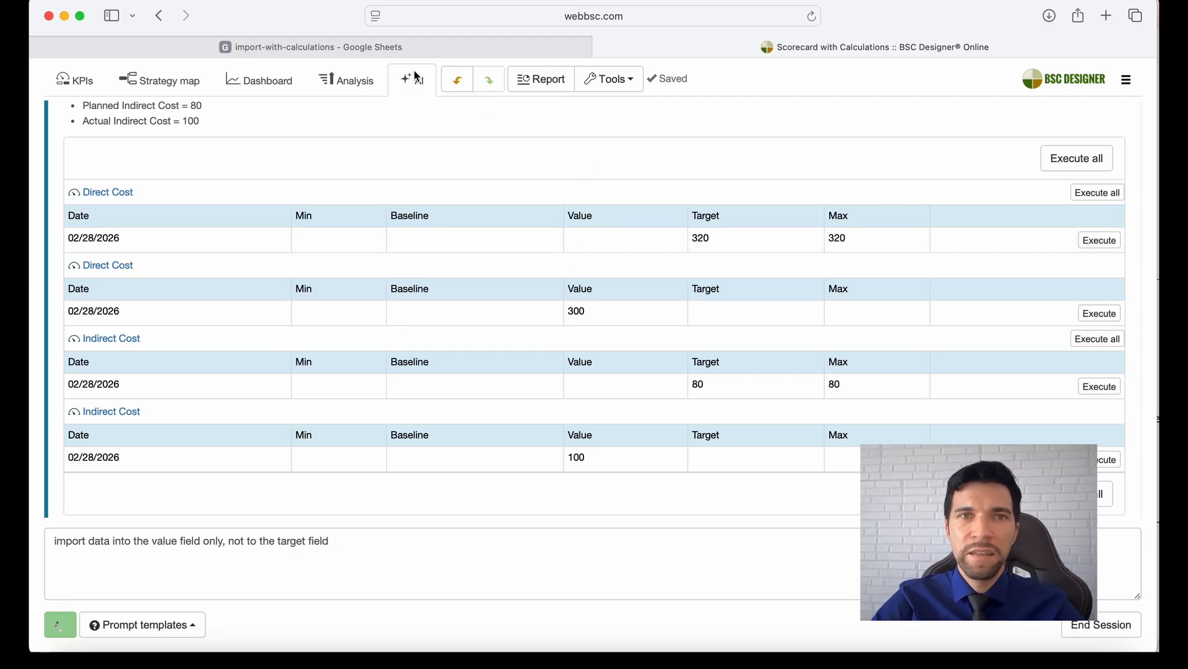
Check February's planned and actual costs in cells C11:D12 of Google Sheets against the AI's revised proposal in BSC Designer.
left_click(414, 50)
left_click_drag(294, 361, 337, 374)
left_click(682, 46)
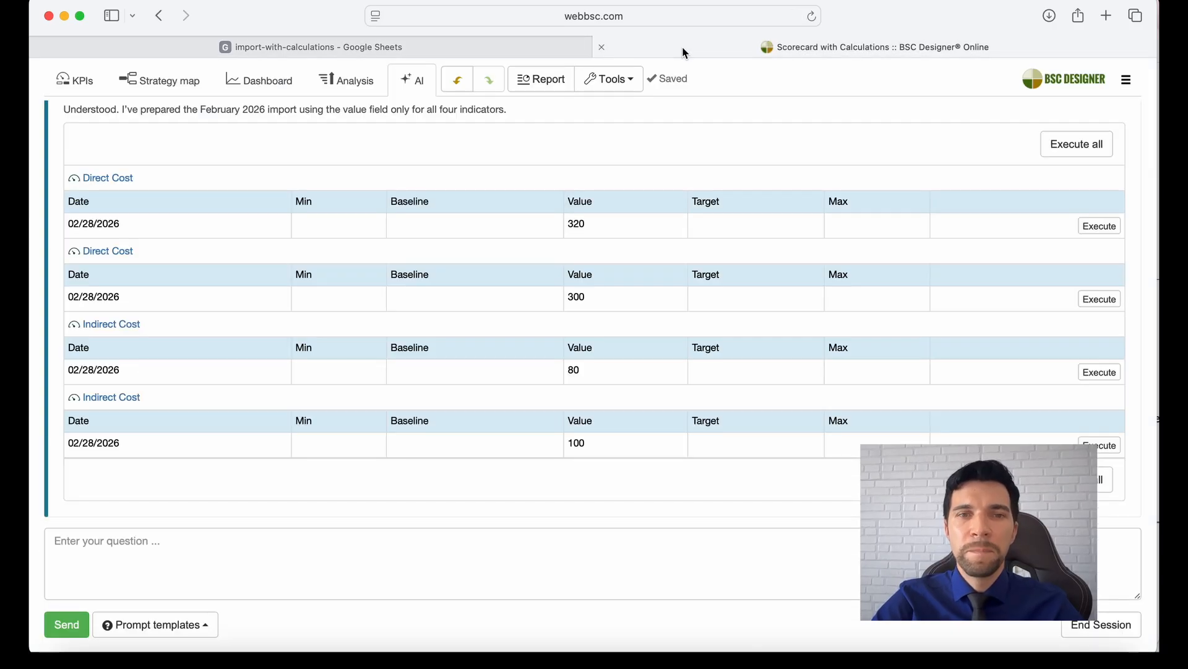
Execute all of the AI's proposed February value updates and return to the scorecard's KPIs.
scroll(554, 245, "up", 1)
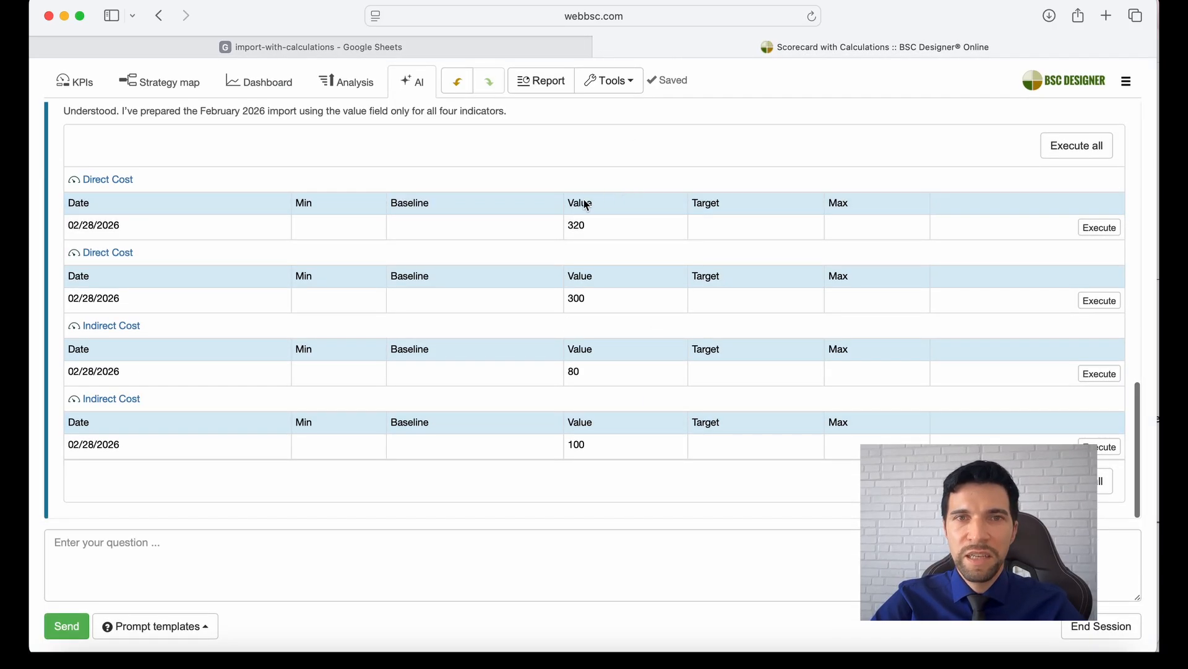
left_click(1077, 481)
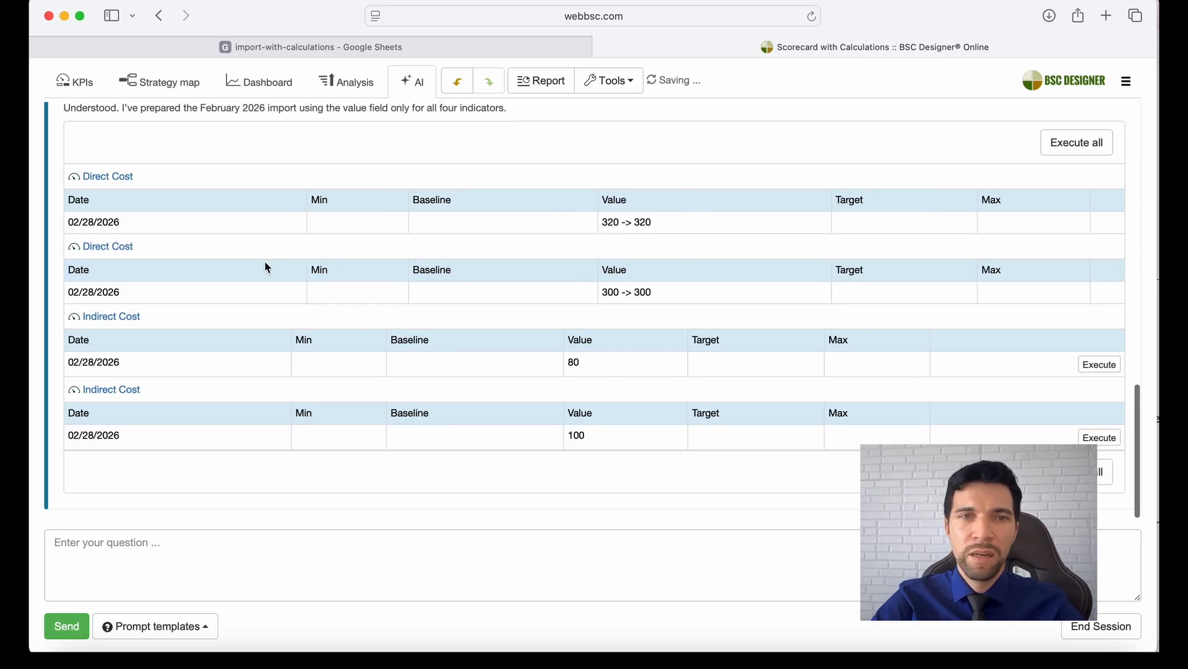
left_click(87, 82)
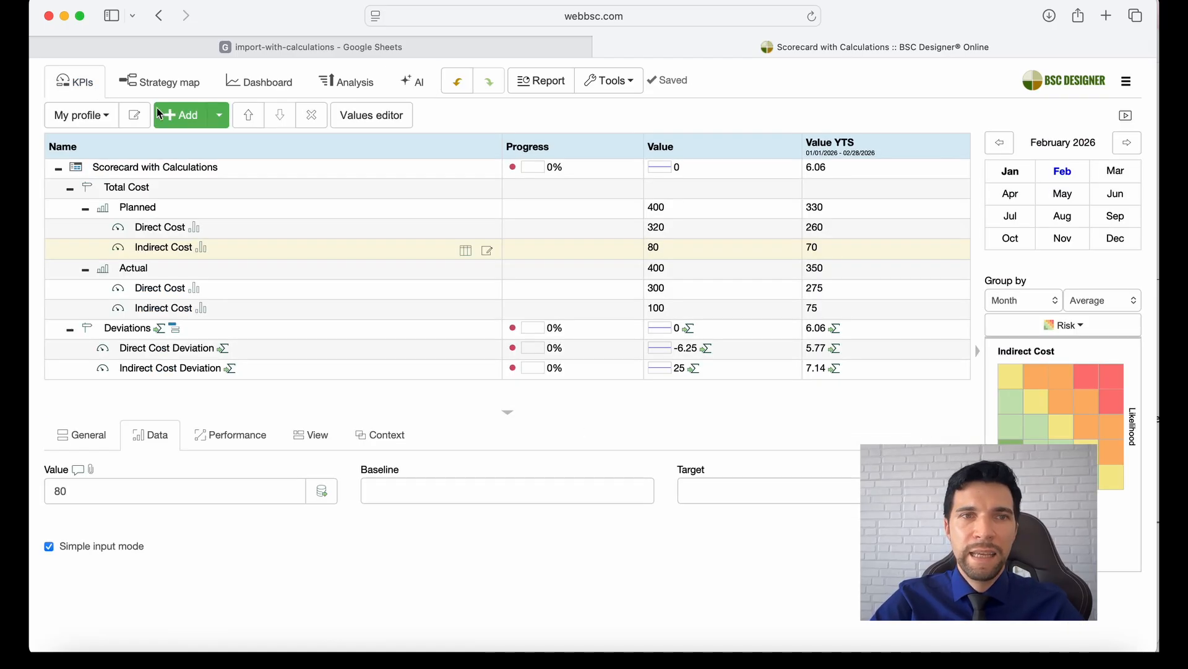
Compare the scorecard's February Planned, Actual and Deviations values with the FEBRUARY Total Cost row in Google Sheets.
left_click(398, 211)
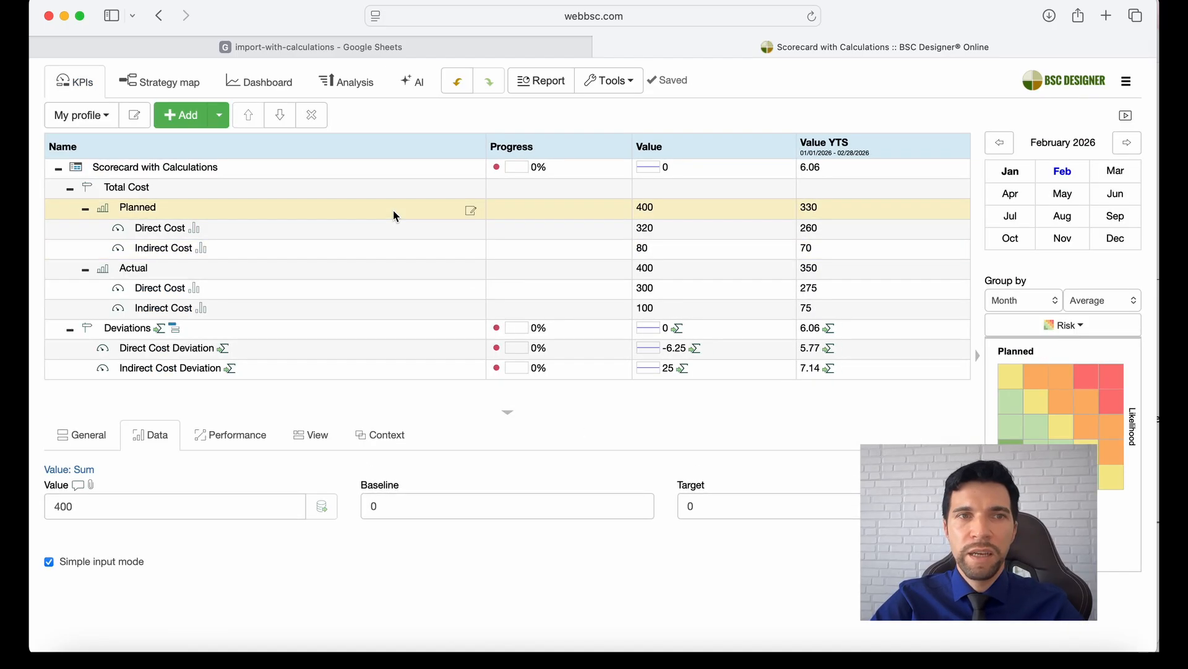
left_click(649, 277)
left_click(457, 49)
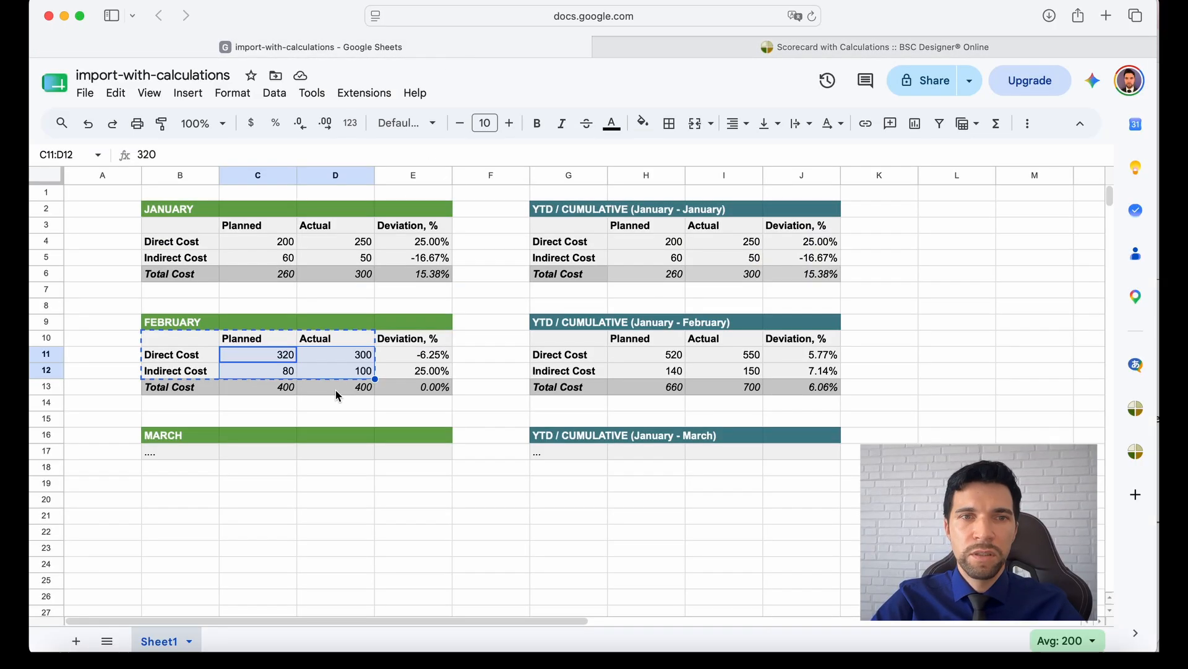
left_click_drag(274, 389, 328, 390)
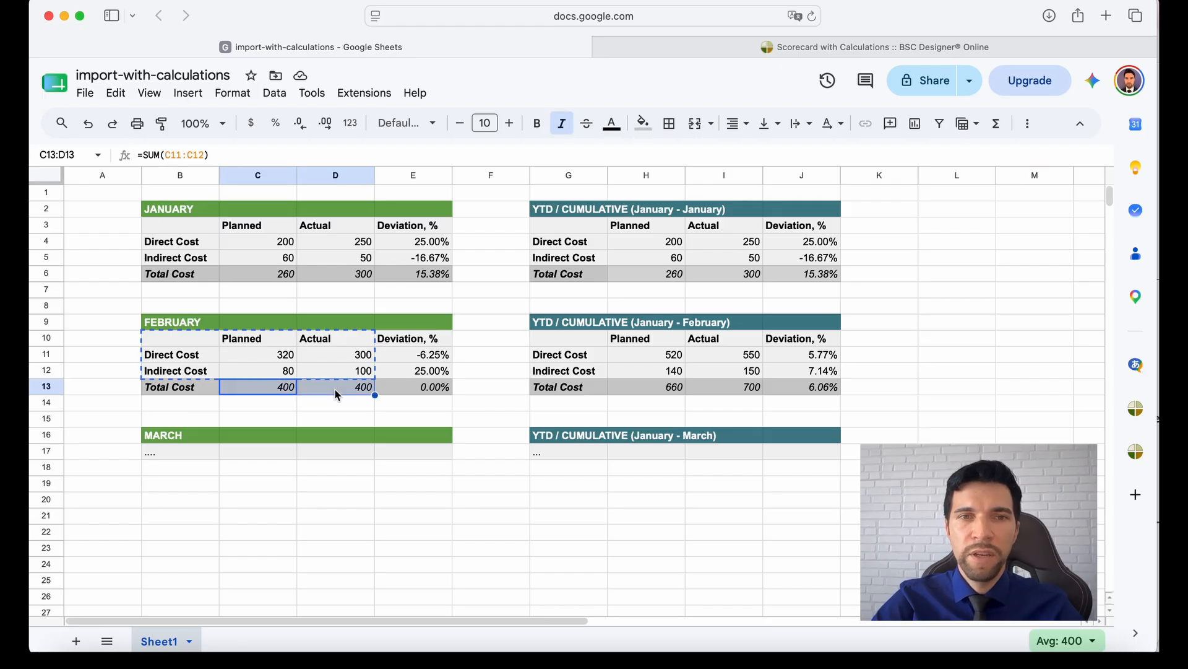
left_click(438, 388)
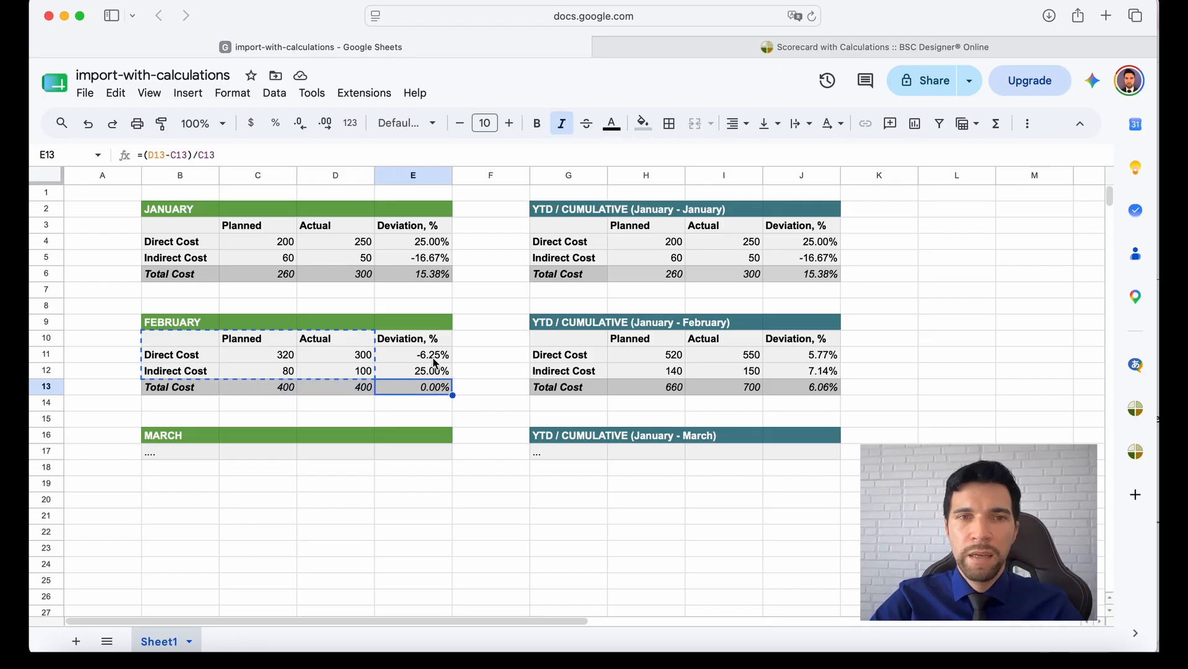
Compare February's direct and indirect cost deviations in E11:E12 with the Deviation indicators' values in BSC Designer.
left_click_drag(437, 357, 438, 372)
left_click(812, 50)
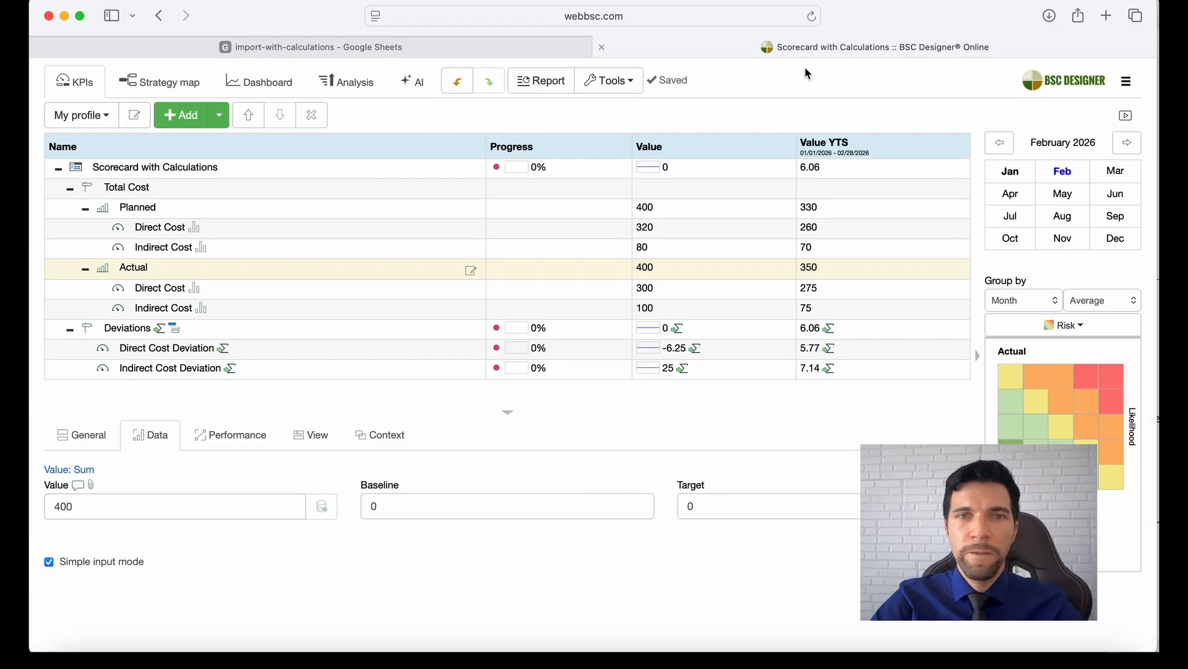
left_click(808, 353)
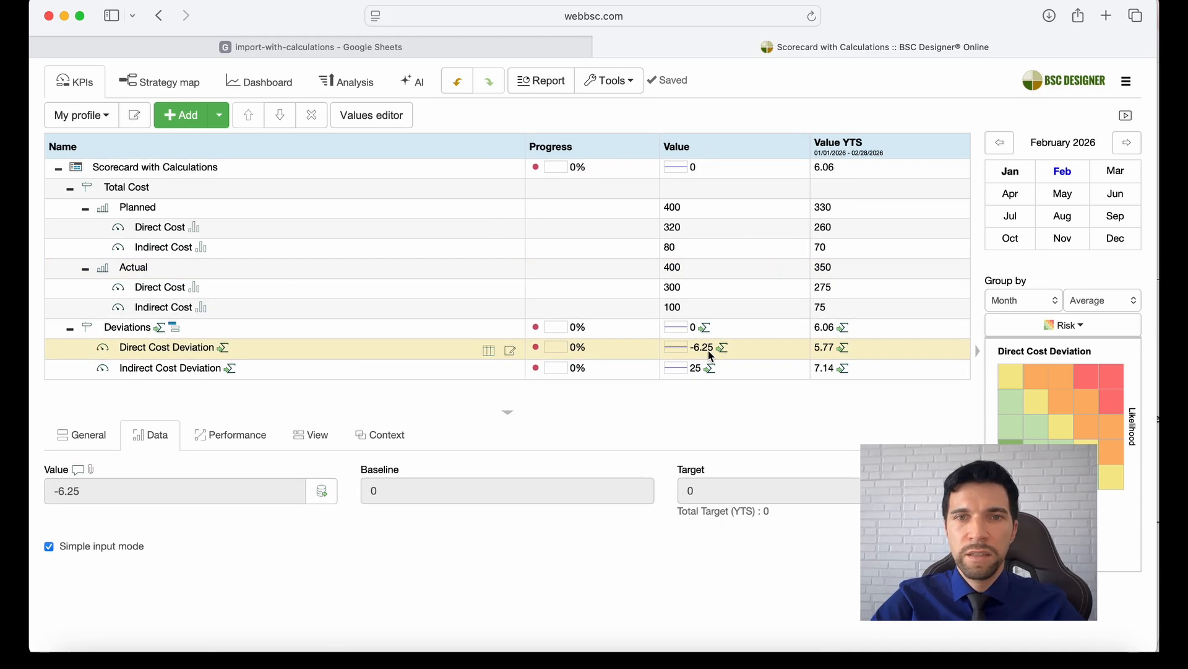
left_click(702, 371)
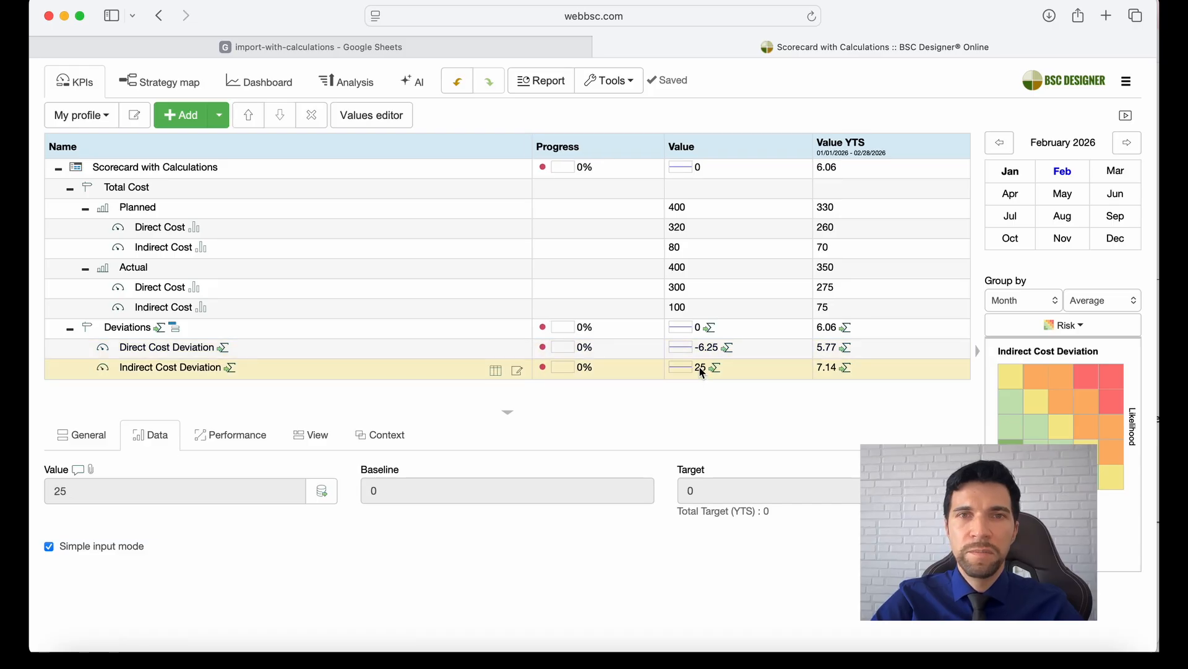
In Google Sheets, examine the January–February YTD table and show the sum of planned Direct Cost cells C4 and C11.
left_click(506, 38)
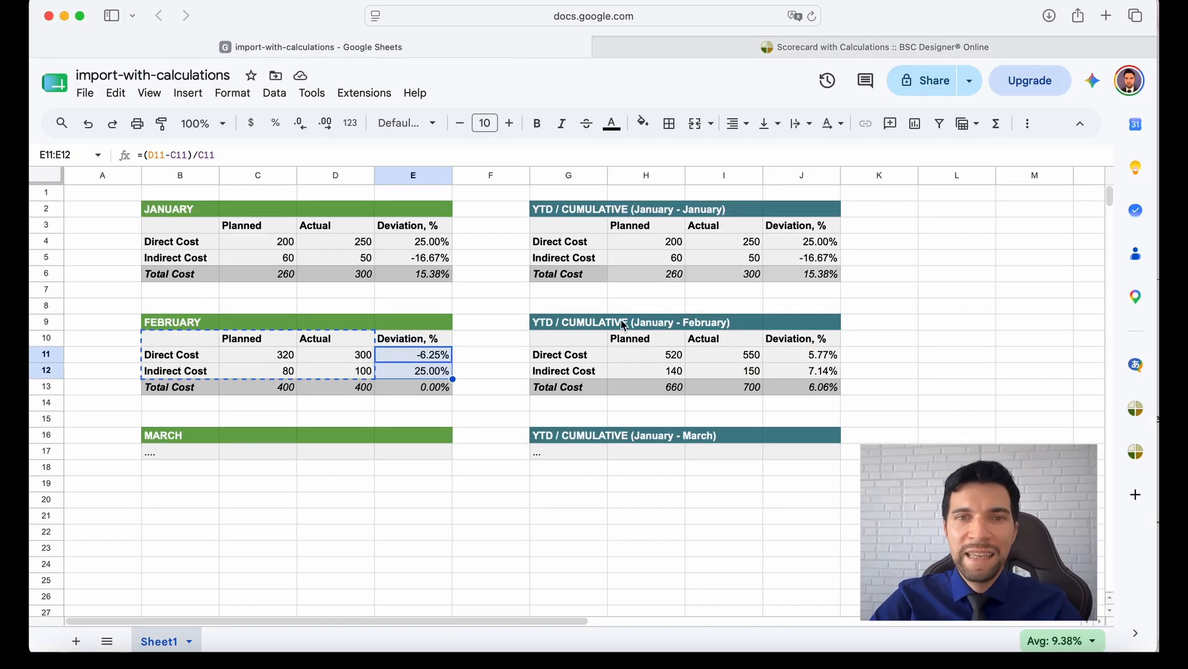
left_click_drag(573, 328, 815, 395)
left_click(811, 389)
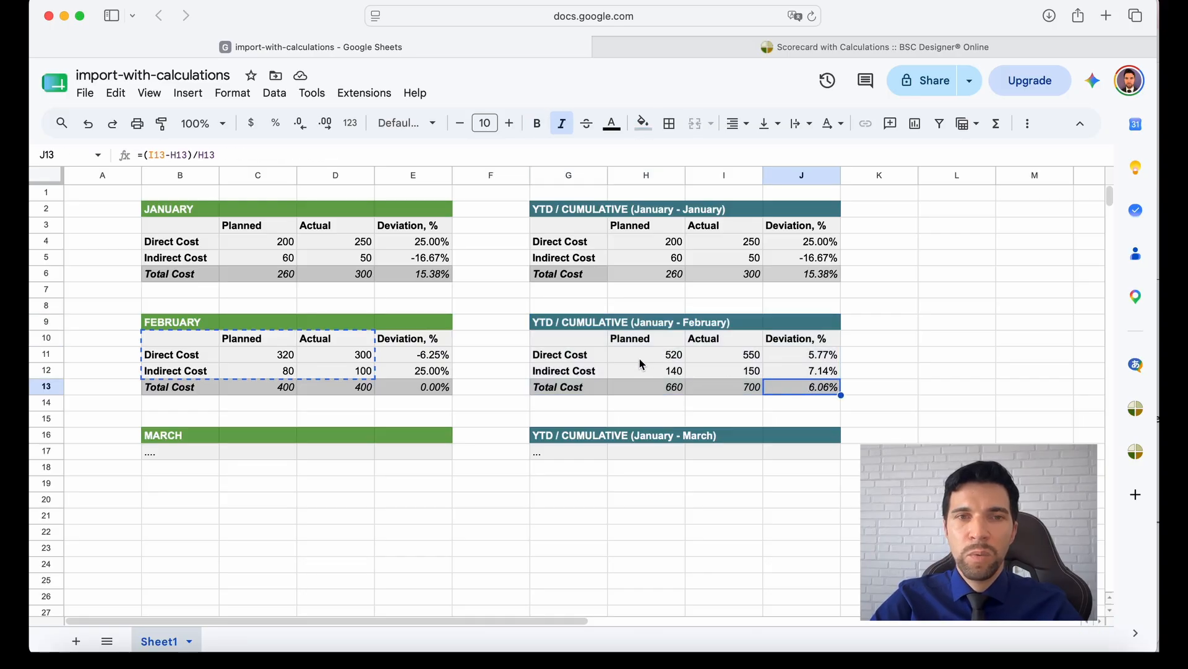
left_click_drag(659, 359, 664, 374)
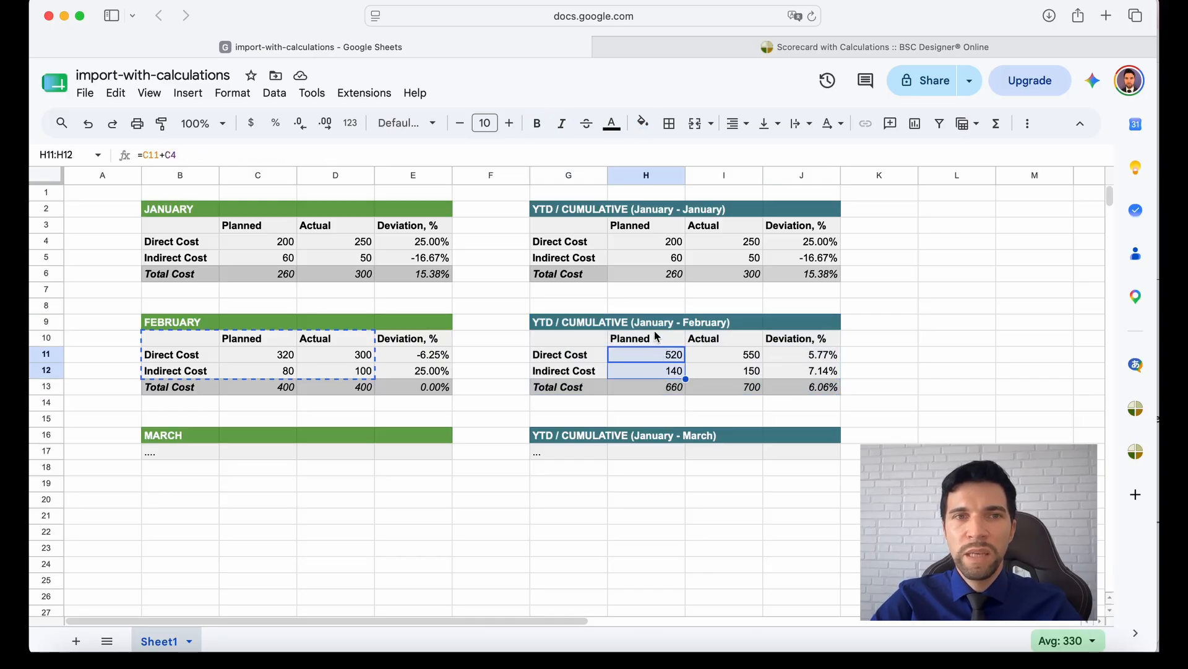
left_click(276, 246)
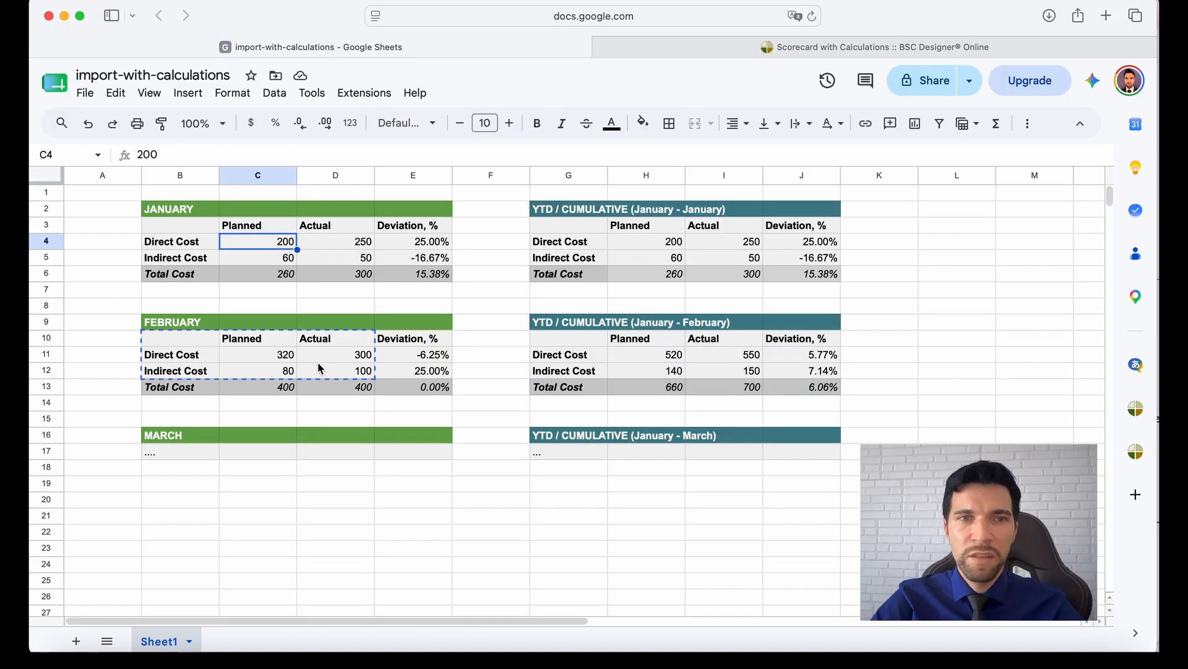
left_click(290, 359, "super")
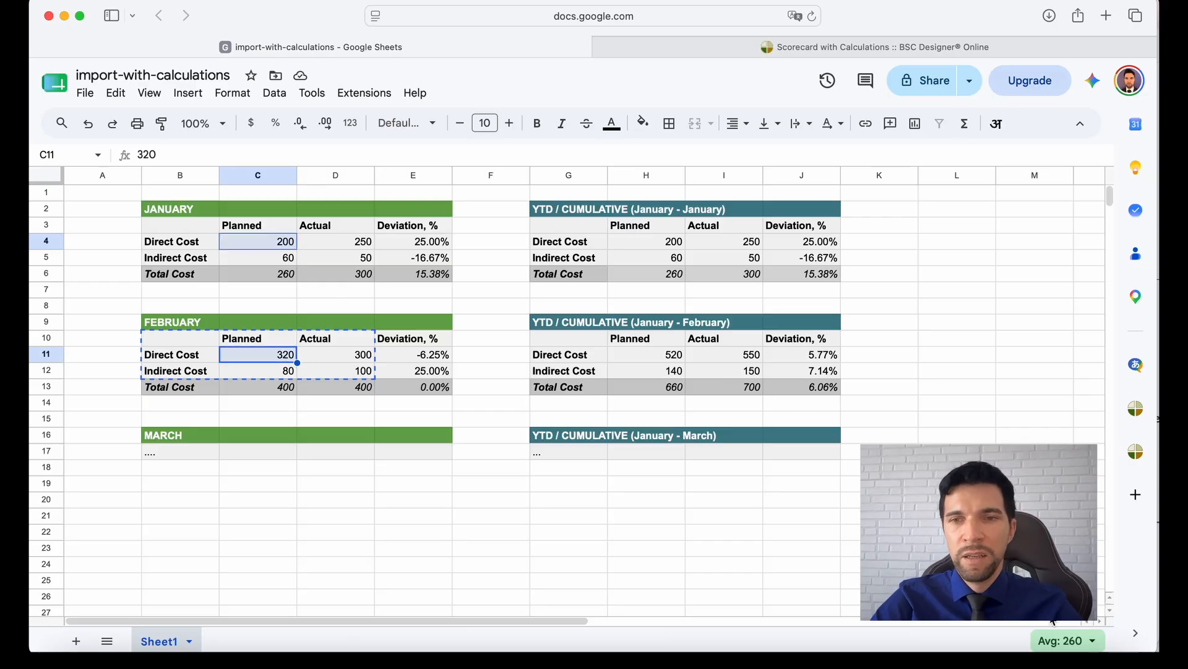
left_click(1075, 640)
left_click(1076, 515)
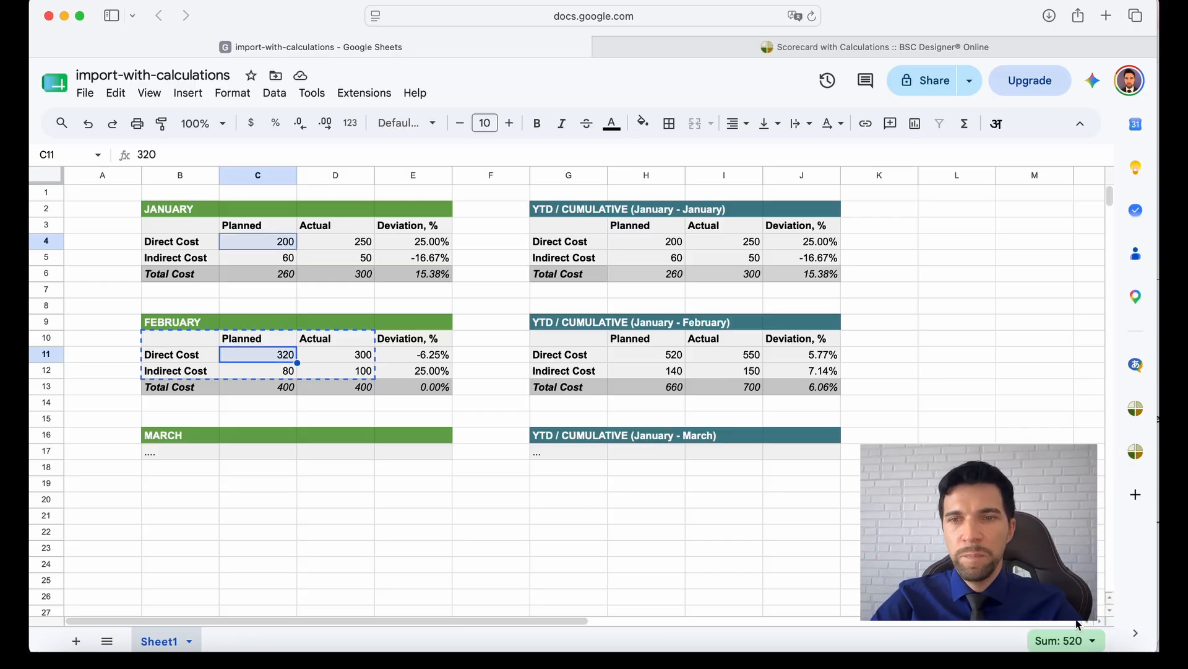
Switch to BSC Designer and inspect the Value YTS of the planned Direct Cost indicator.
left_click(752, 47)
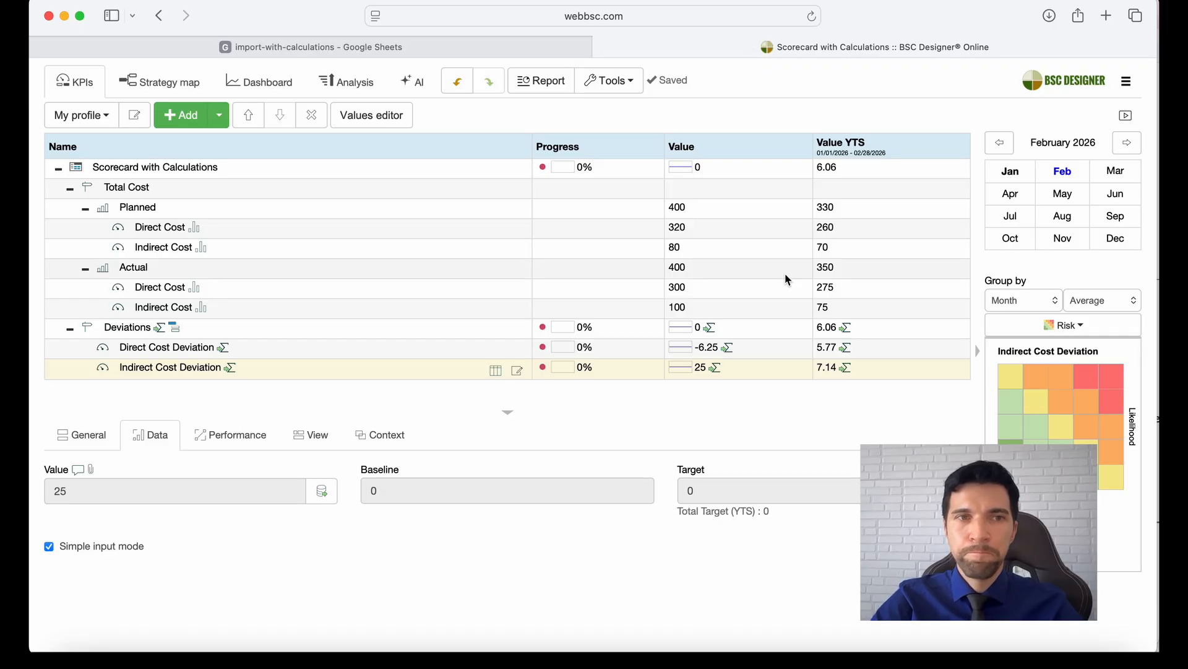
left_click(834, 230)
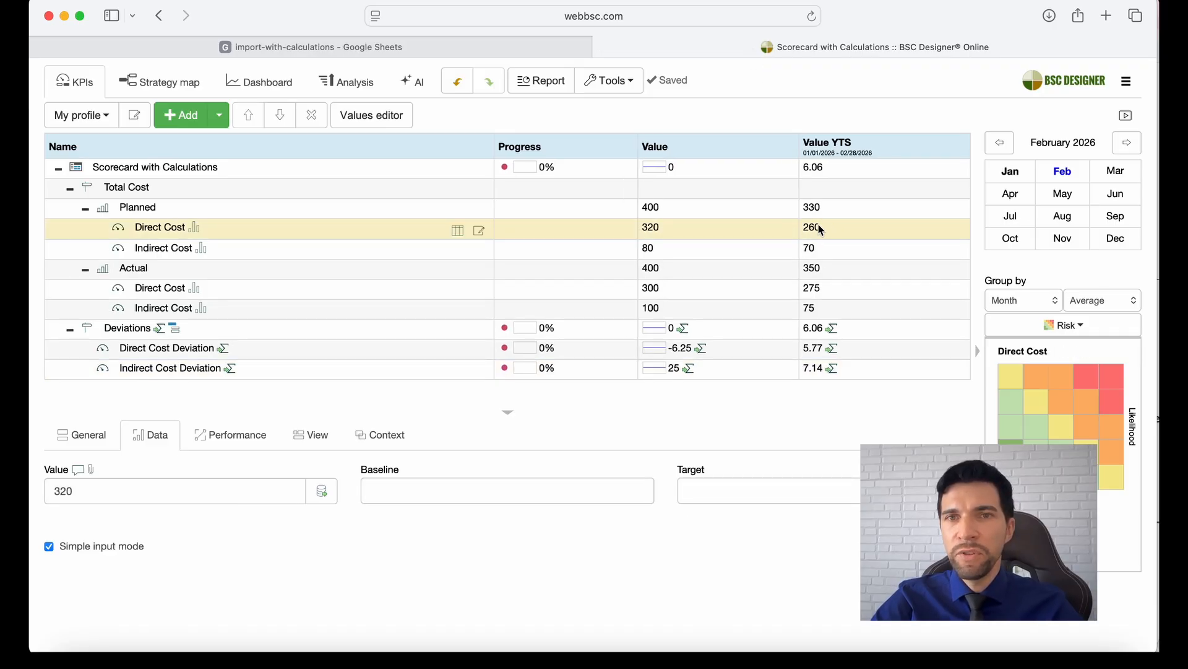
scroll(822, 225, "up", 5)
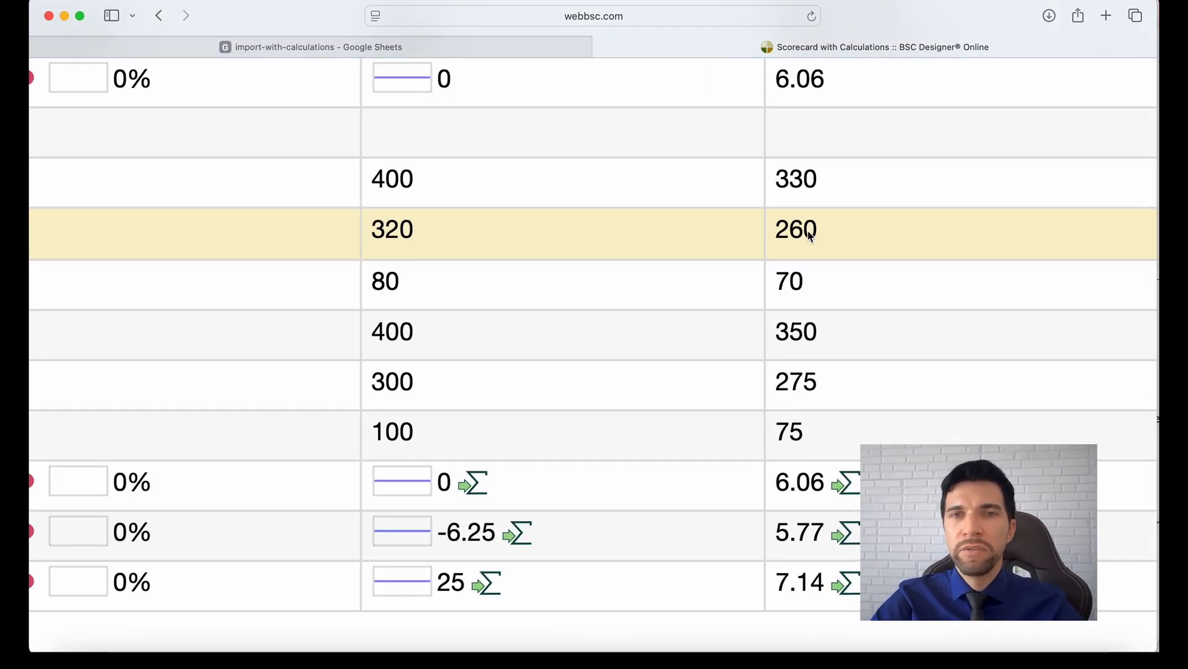
scroll(810, 236, "down", 5)
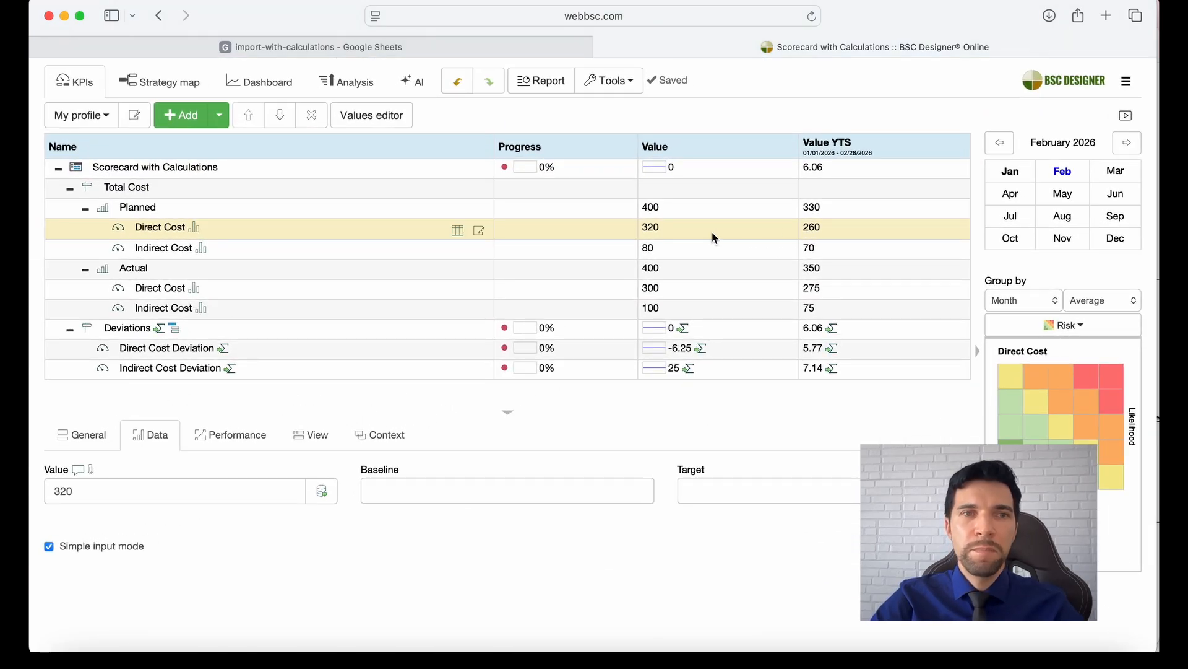
Check the Group by setting of the planned Direct Cost indicator in its Values editor.
left_click(365, 115)
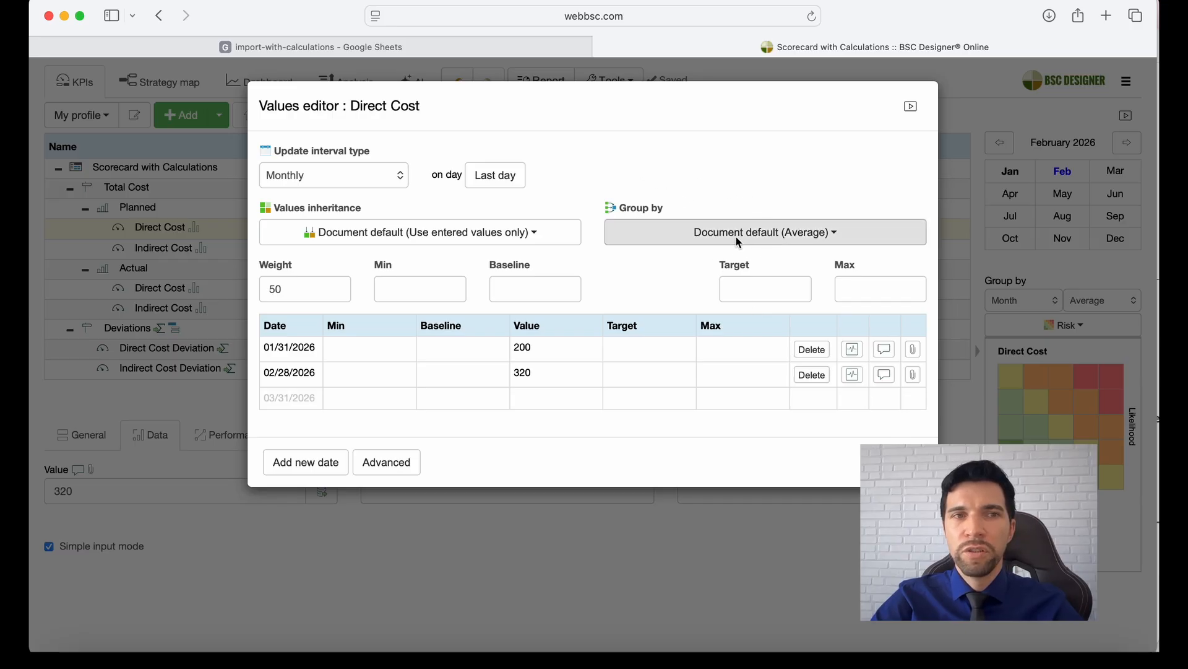
key("Escape")
left_click(377, 117)
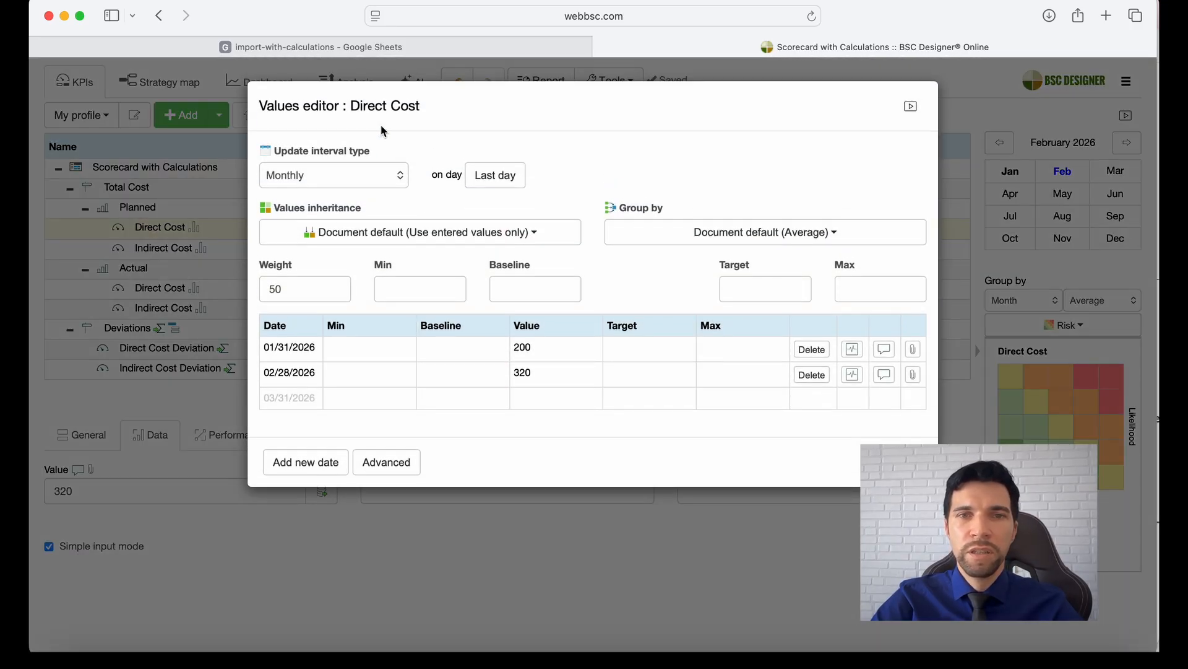
left_click(672, 493)
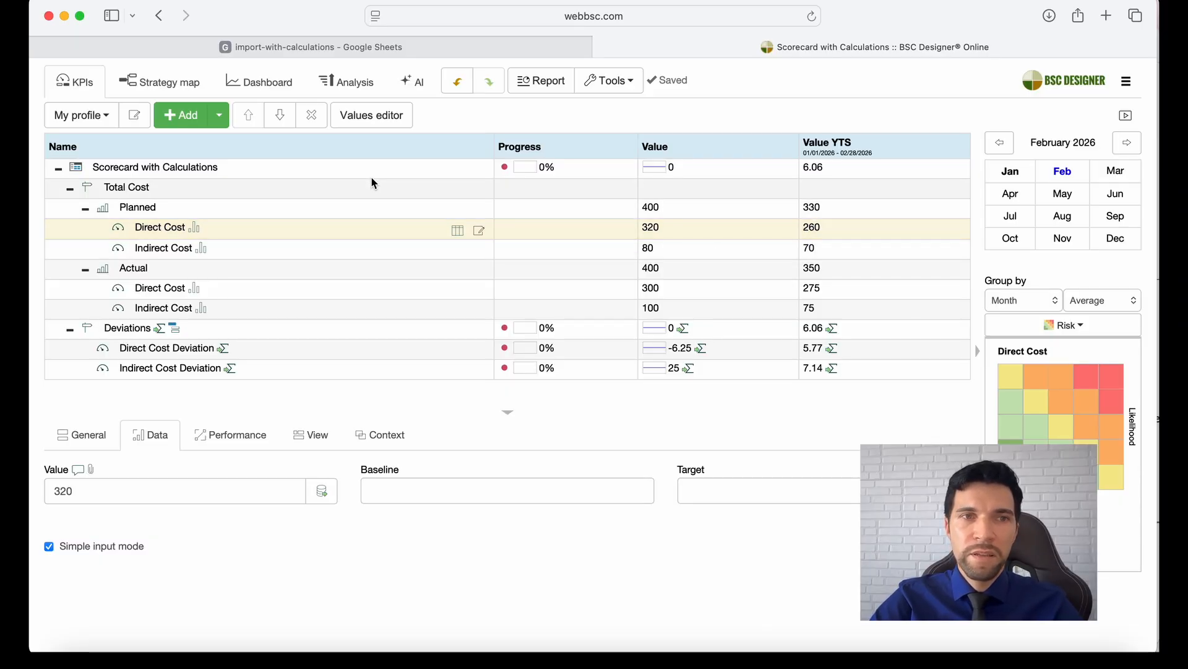
left_click(99, 433)
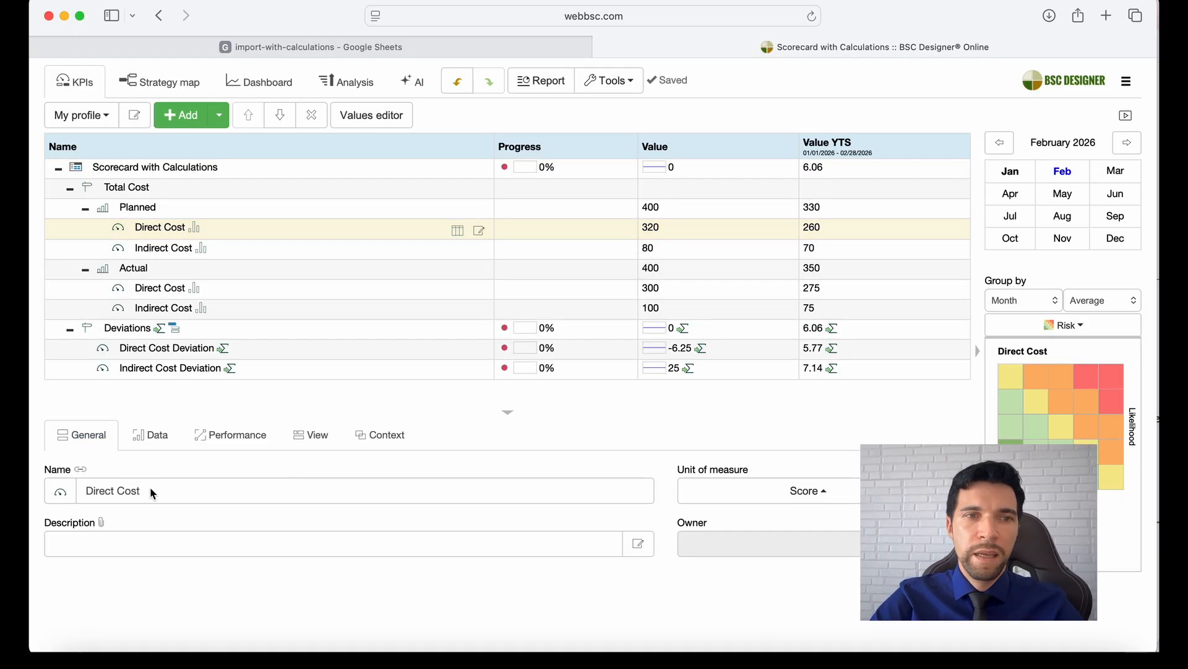
triple_click(149, 487)
left_click(371, 115)
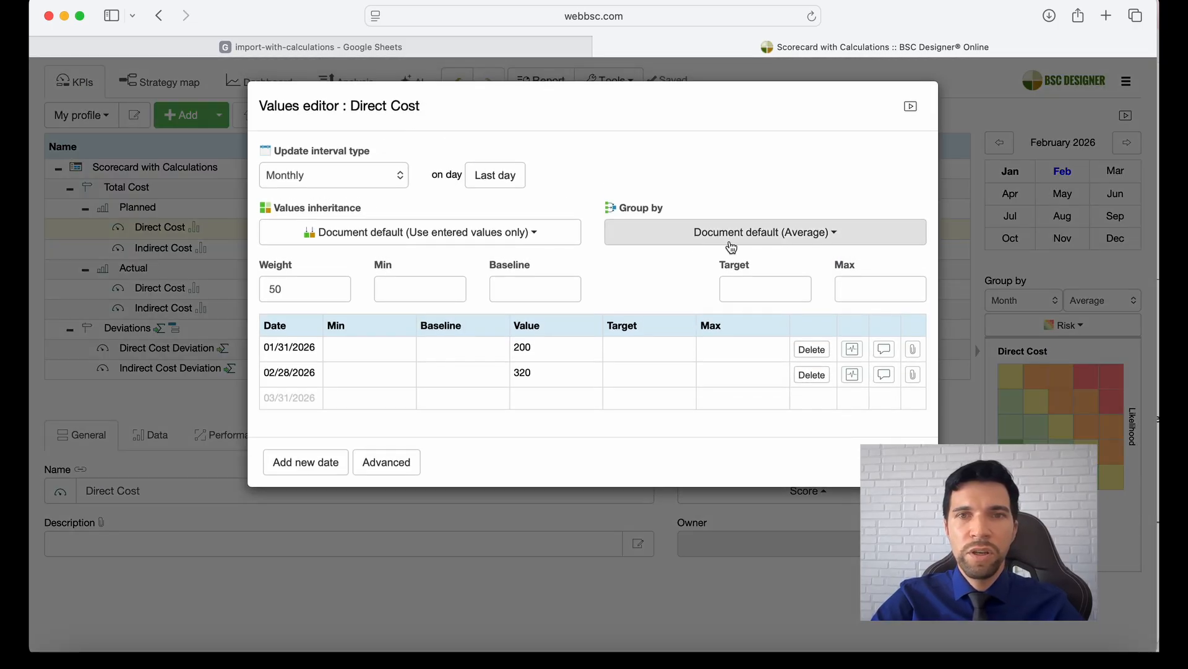
left_click(729, 241)
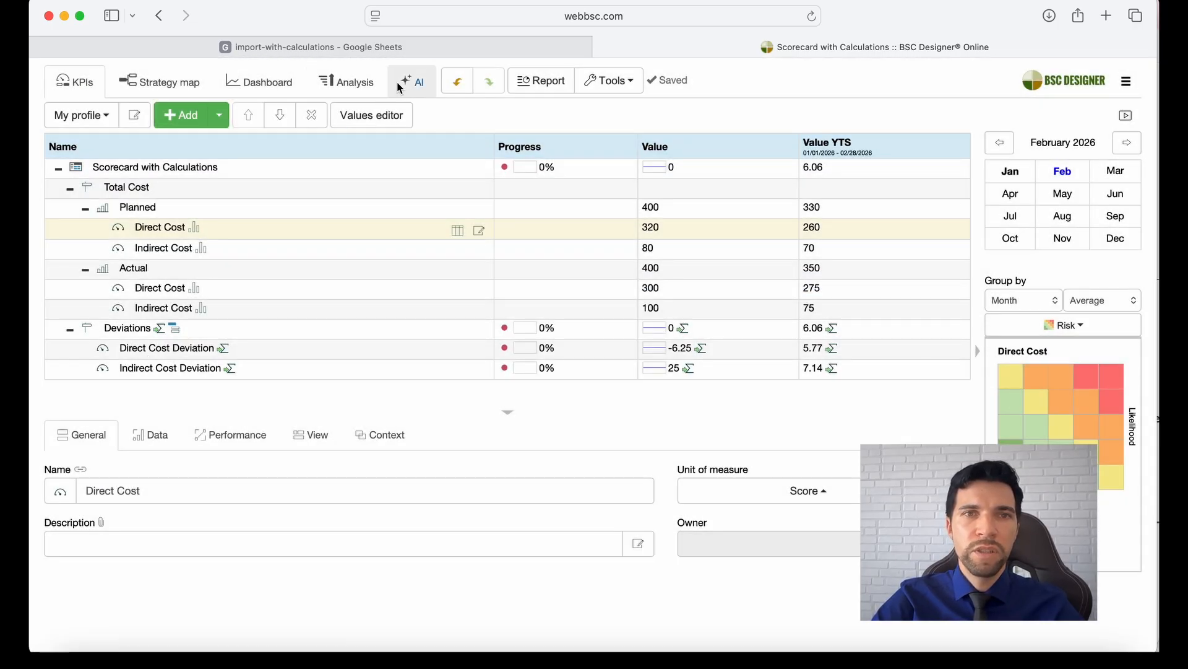
Send the AI the instruction "change grouping of all Direct Cost and Indirect Cost metrics to sum of changed".
left_click(399, 82)
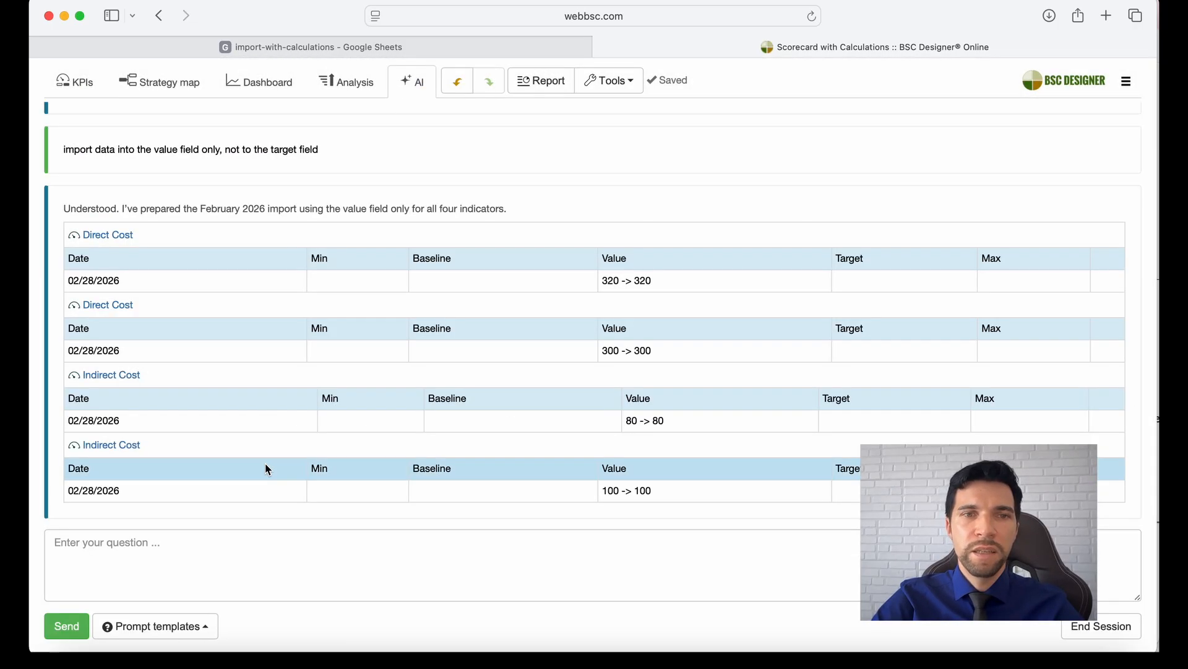
left_click(204, 581)
type("ch")
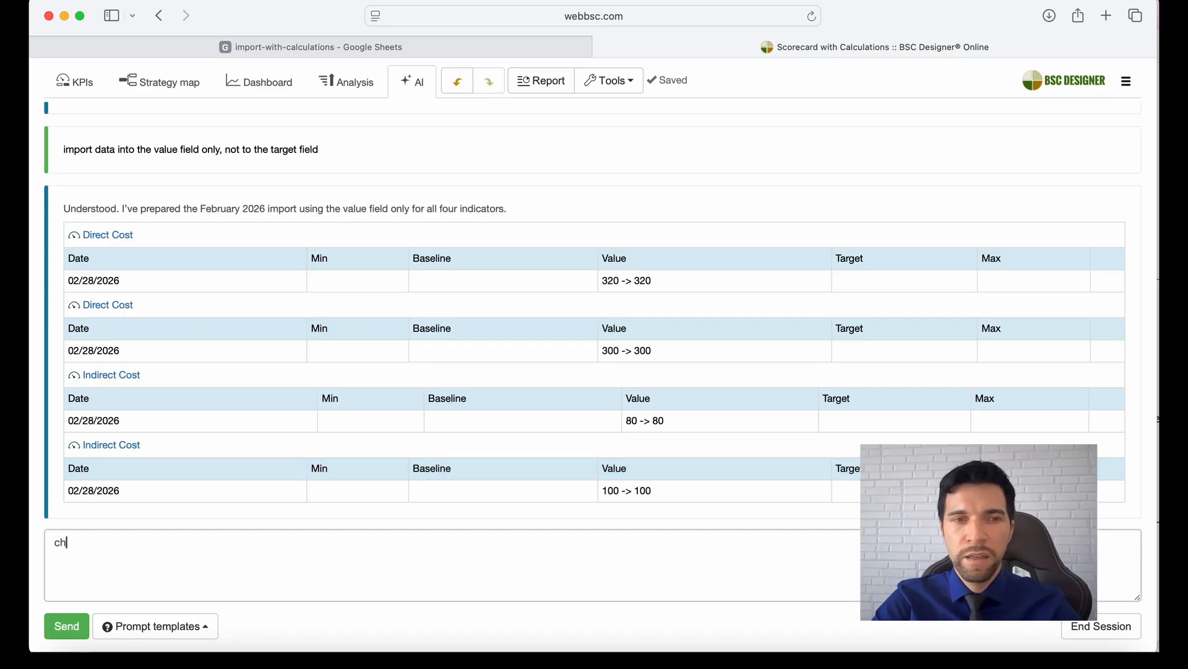
type("ange all Direct Cost ")
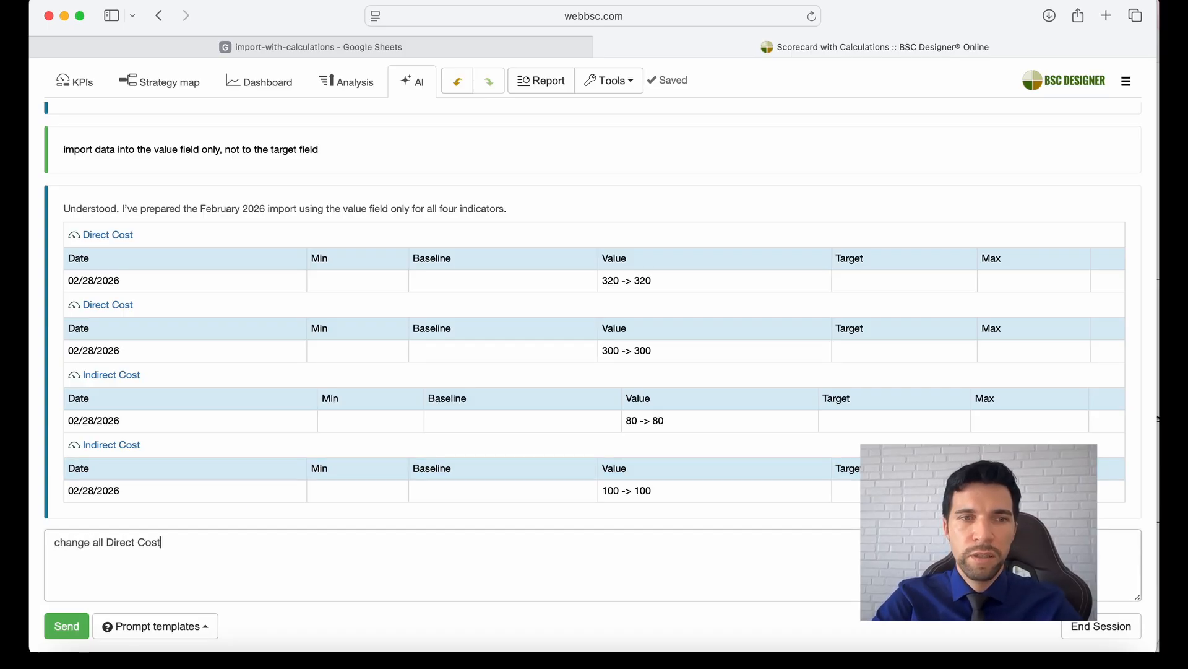
type("and ")
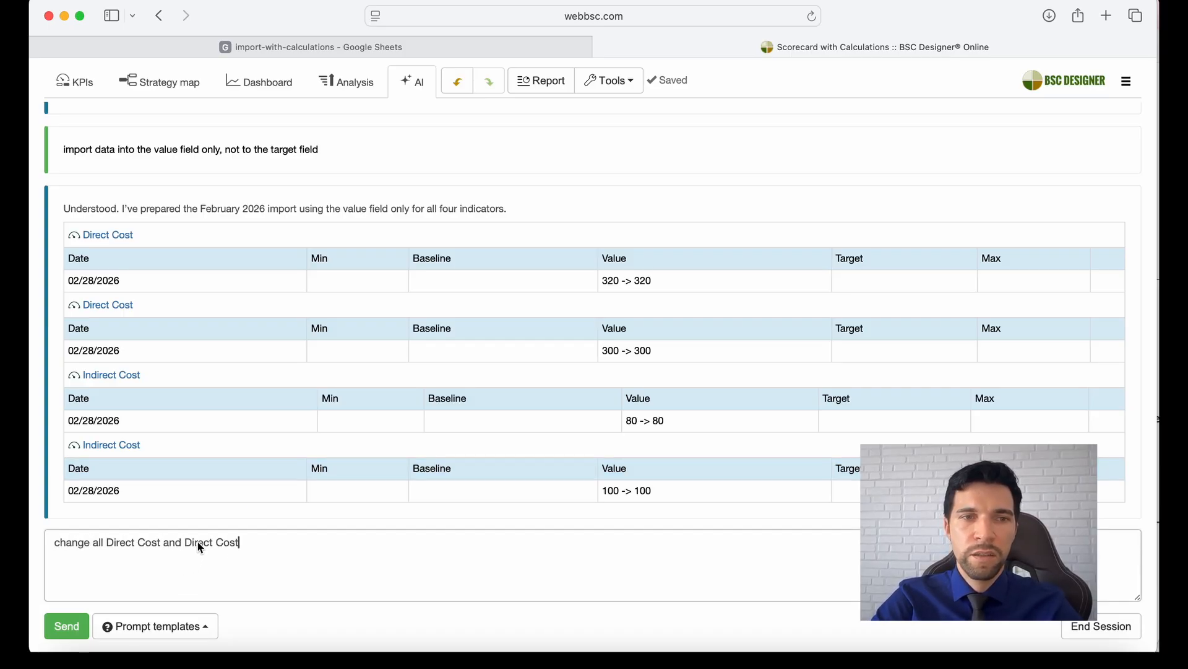
type("Indirect")
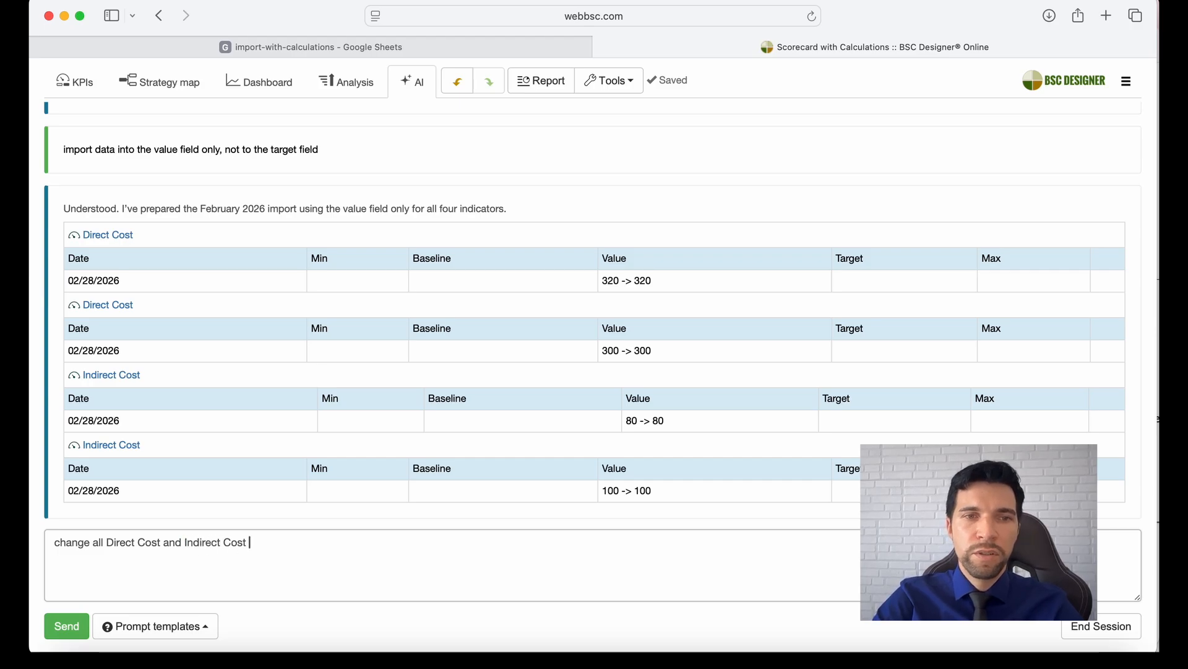
left_click(90, 544)
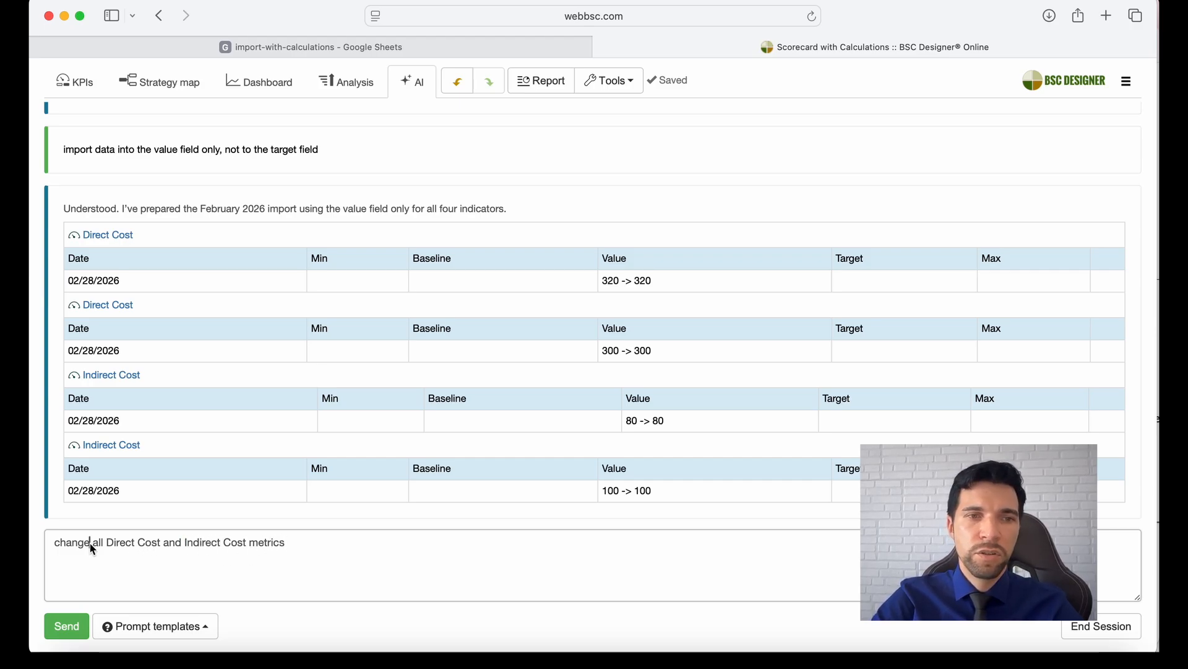
type("grouping of")
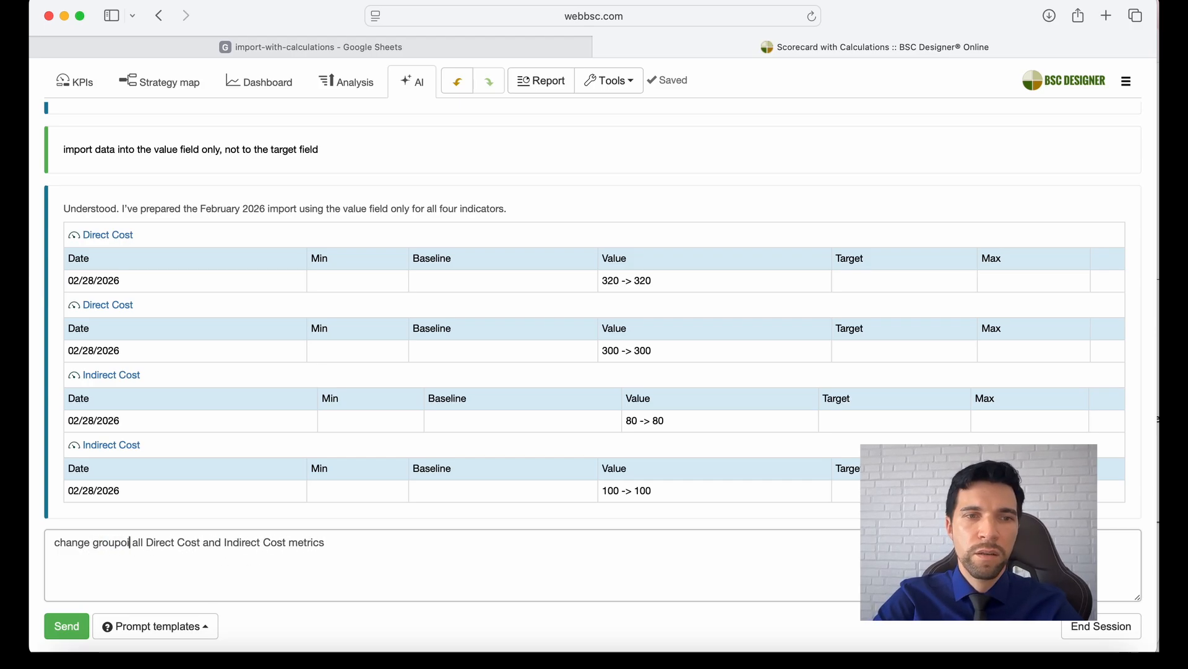
left_click(371, 548)
type("to sum of ")
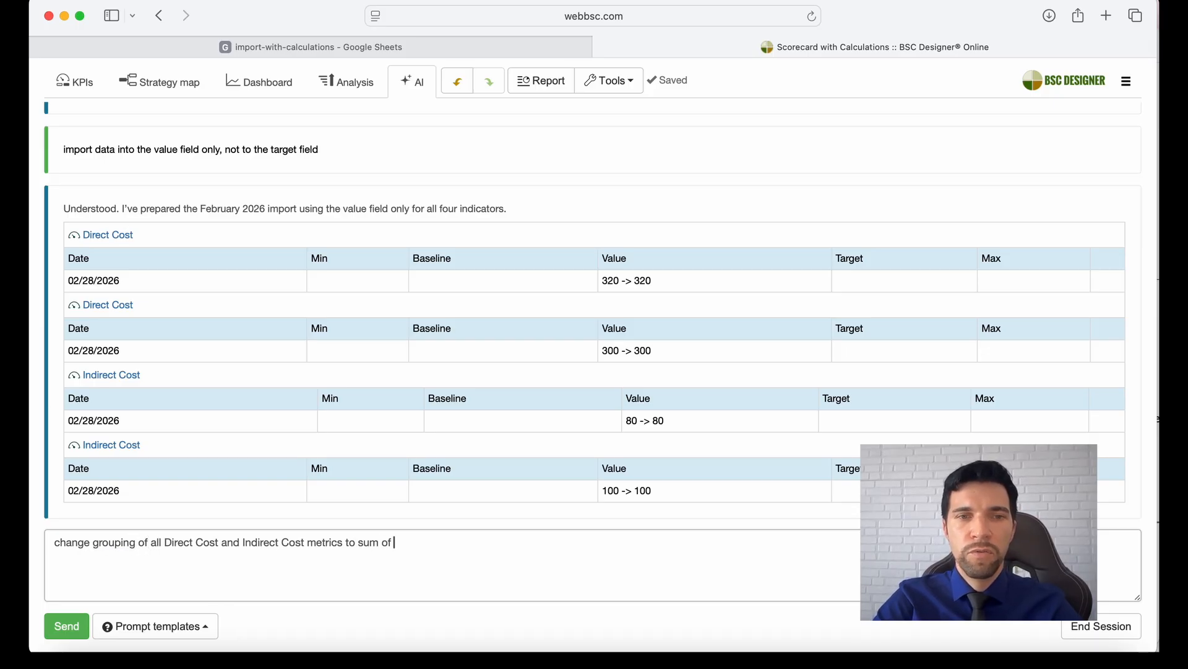
type("changed")
left_click(58, 627)
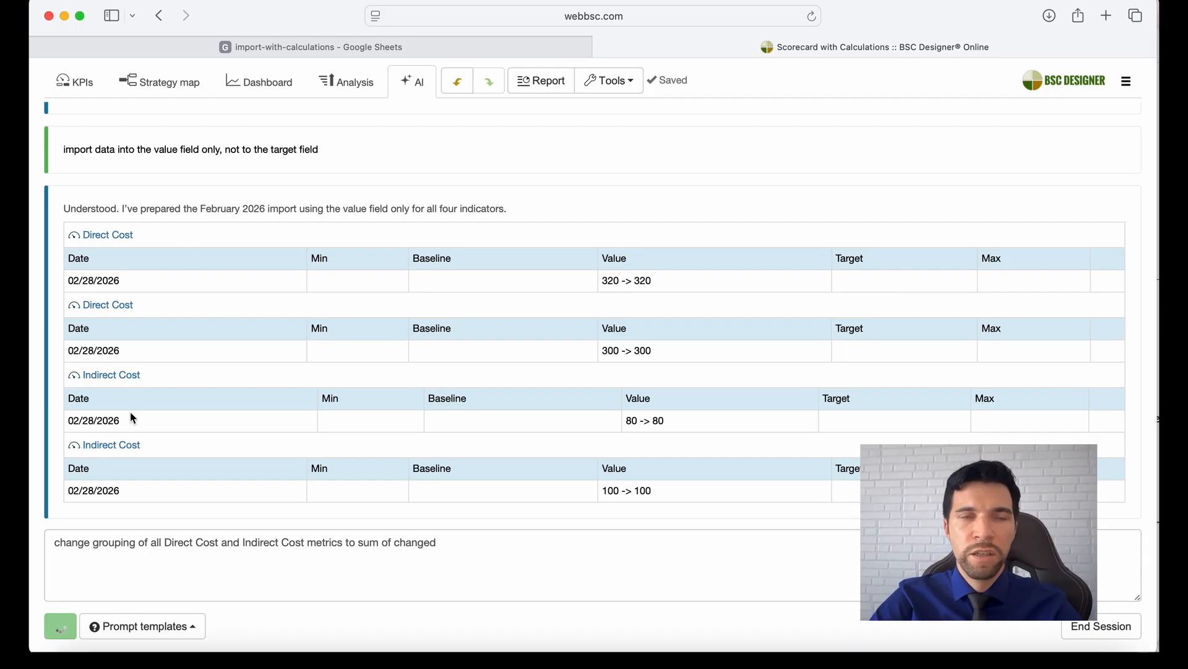
Review the Group by options of the actual Direct Cost indicator in its Values editor without changing them.
left_click(74, 81)
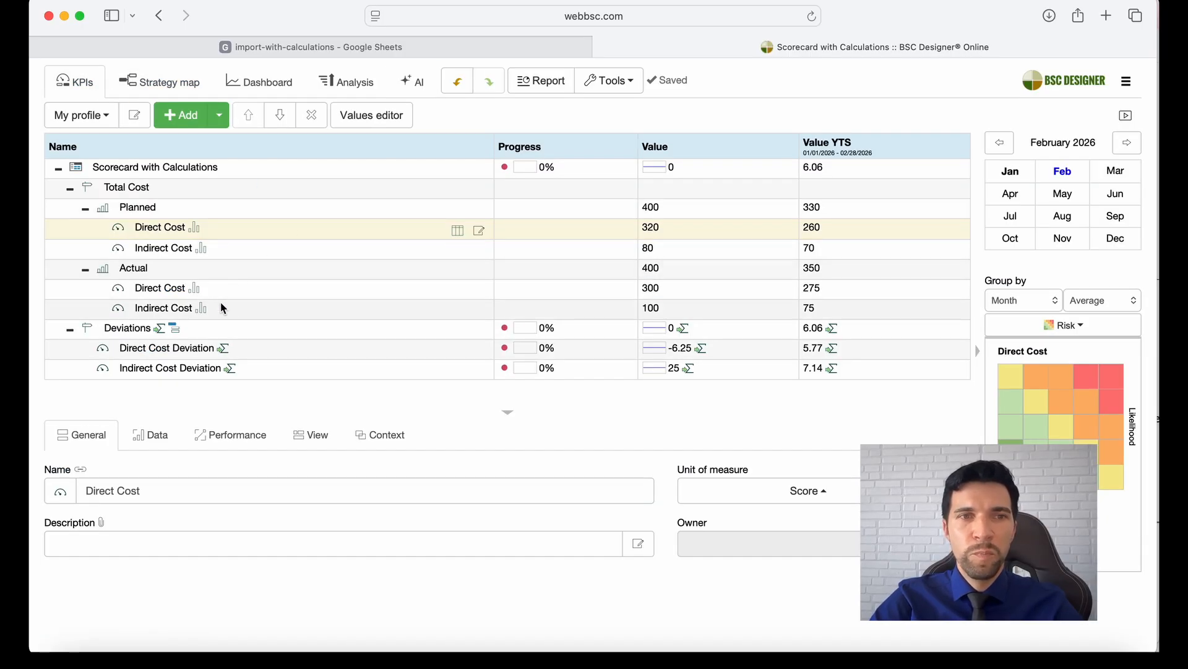
left_click(256, 290)
left_click(383, 124)
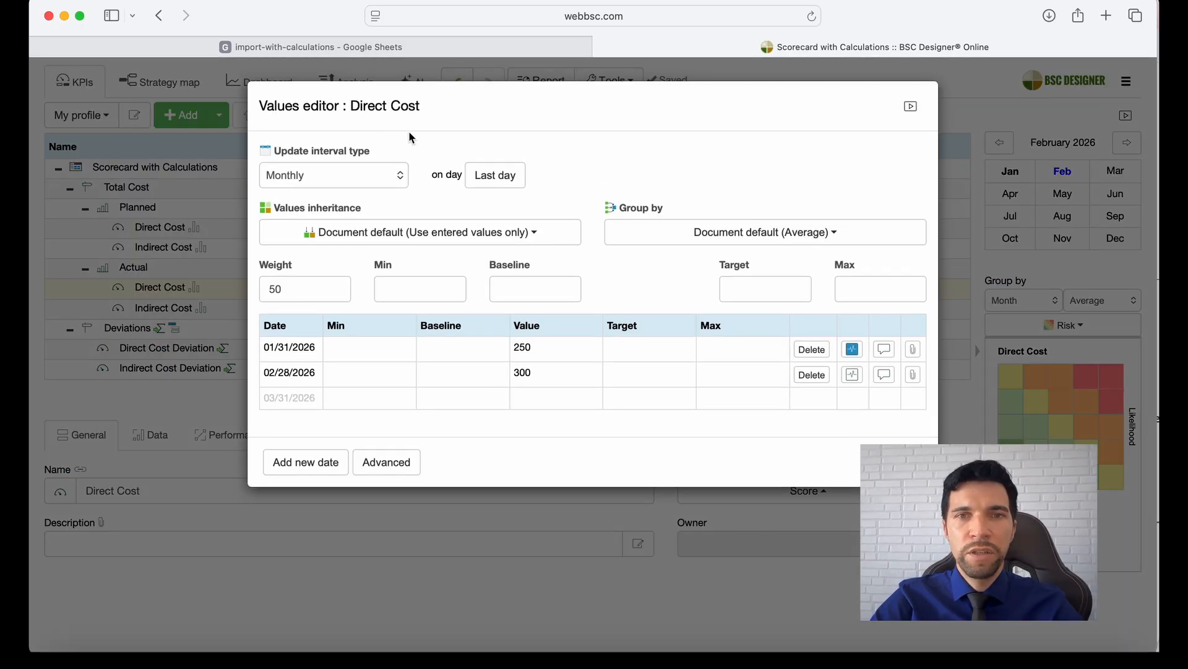
left_click(805, 239)
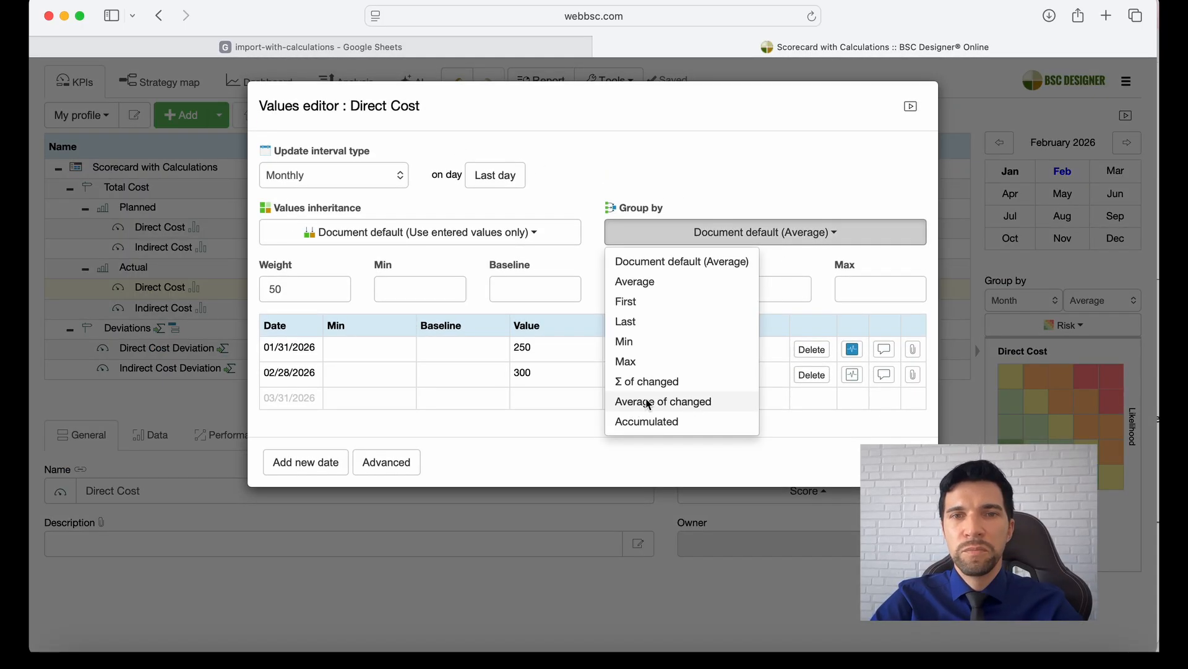
left_click(503, 525)
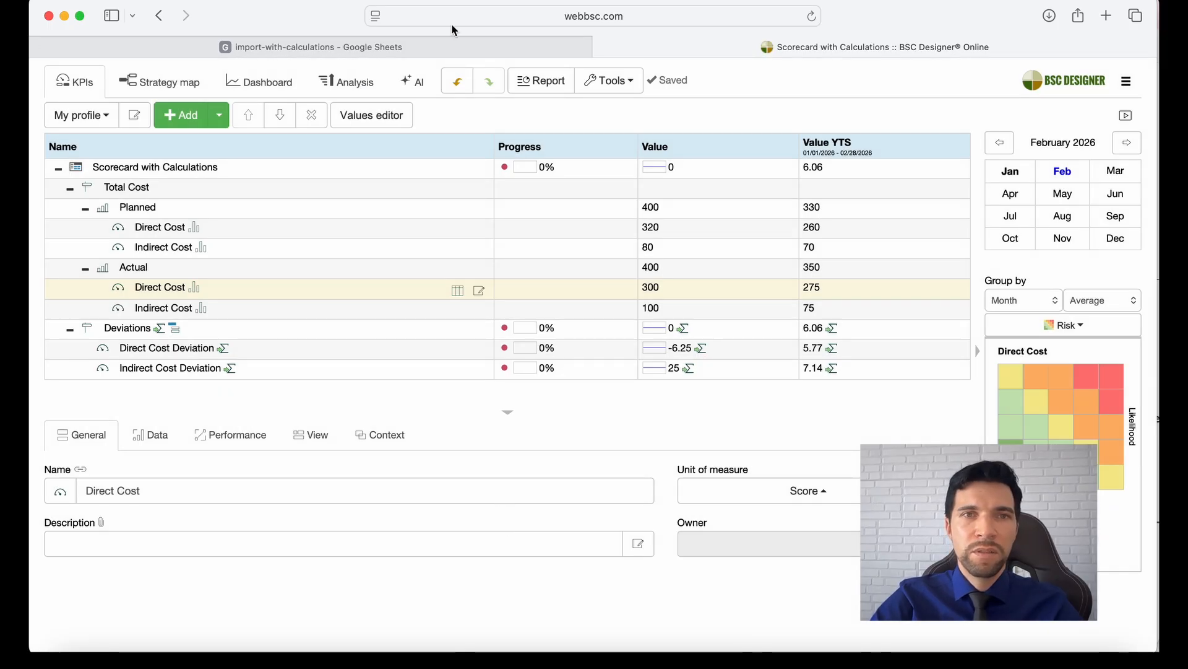
Execute all of the AI's proposed "Σ of changed" grouping updates and select planned Direct Cost back in the scorecard's KPIs.
left_click(418, 83)
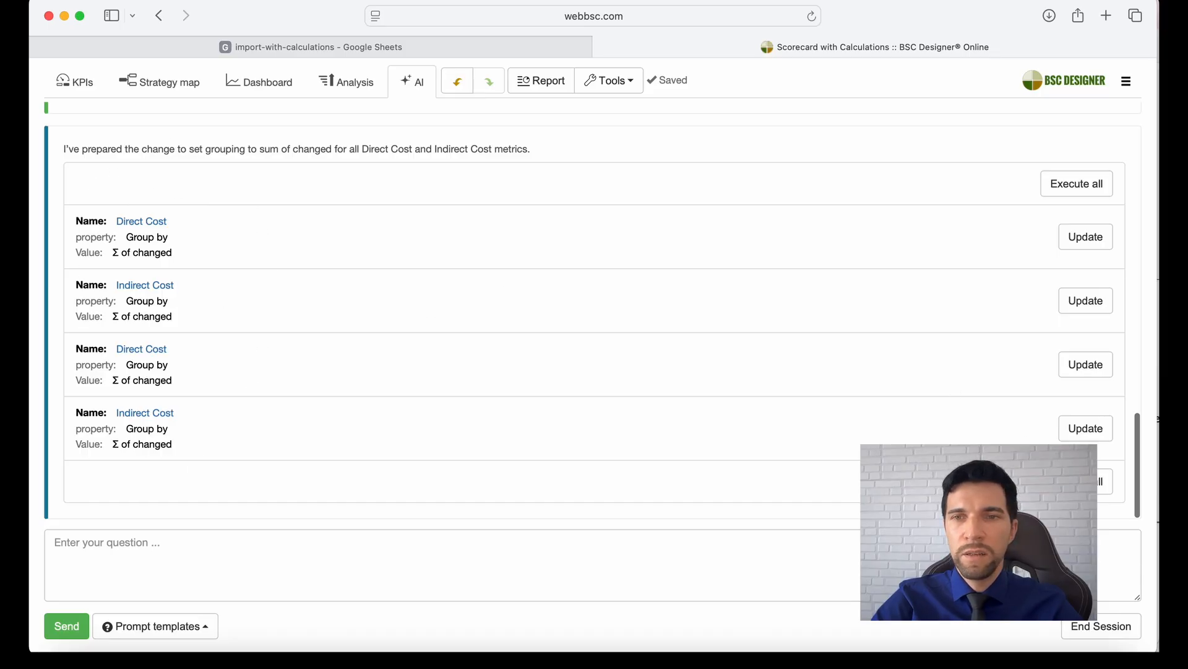
left_click(1090, 481)
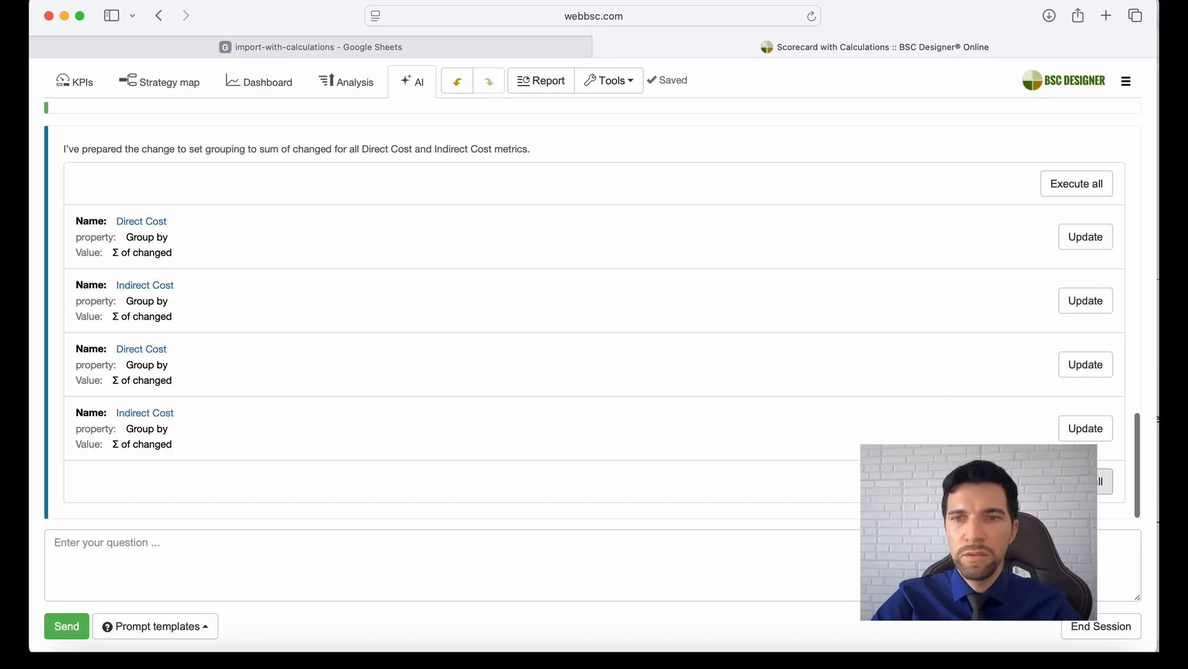
left_click(103, 77)
left_click(320, 228)
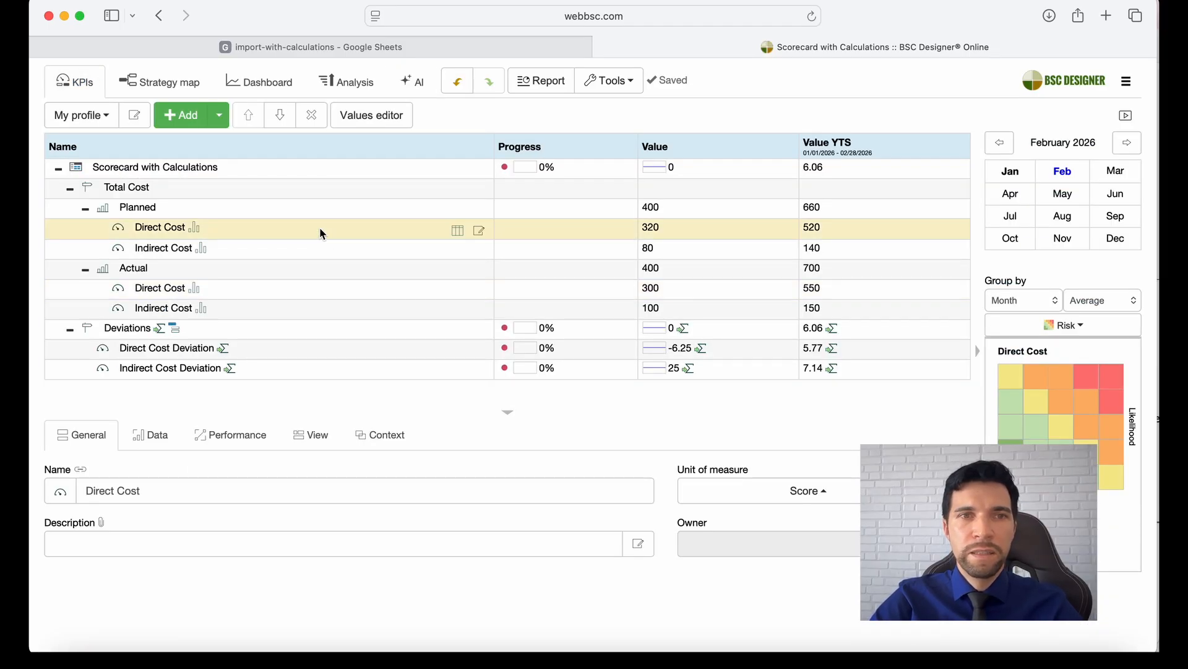
Check the planned Direct Cost indicator's Group by setting and compare the planned year-to-date costs with the spreadsheet's January - February cumulative table.
left_click(387, 122)
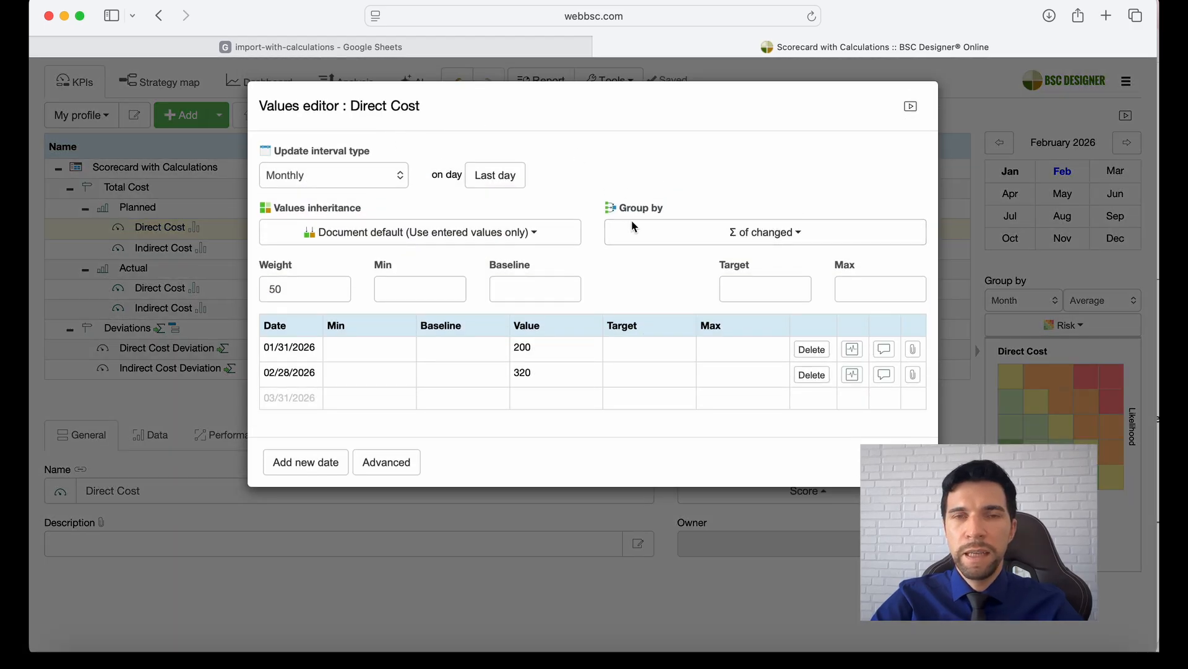
left_click(196, 344)
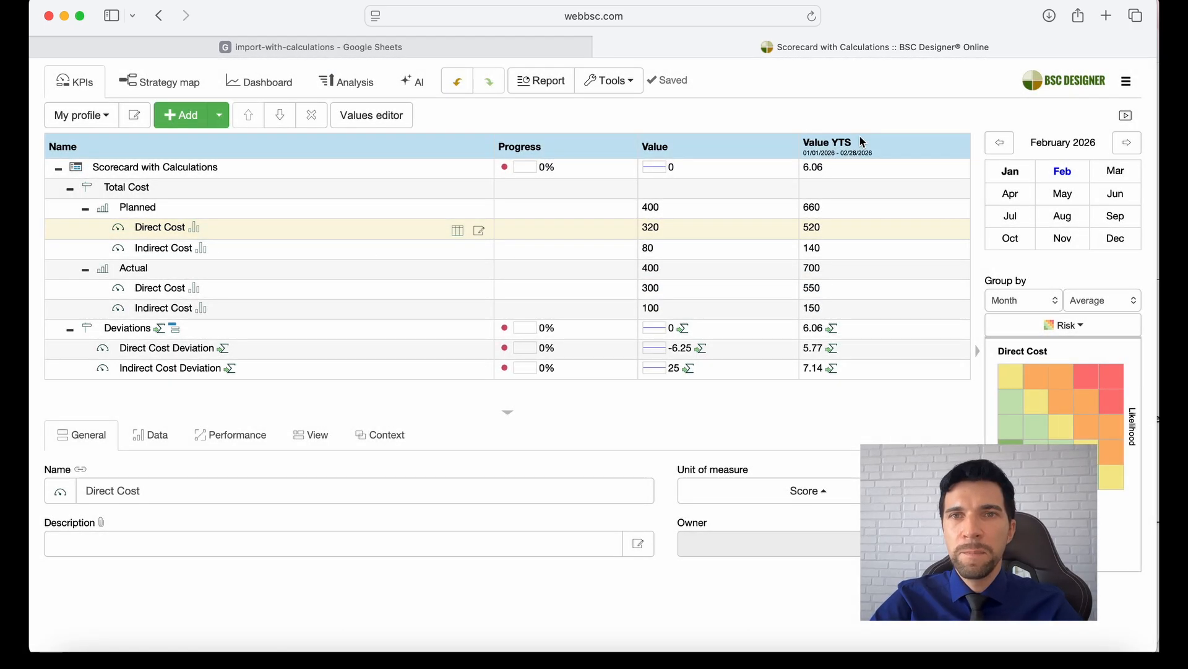
left_click(829, 245)
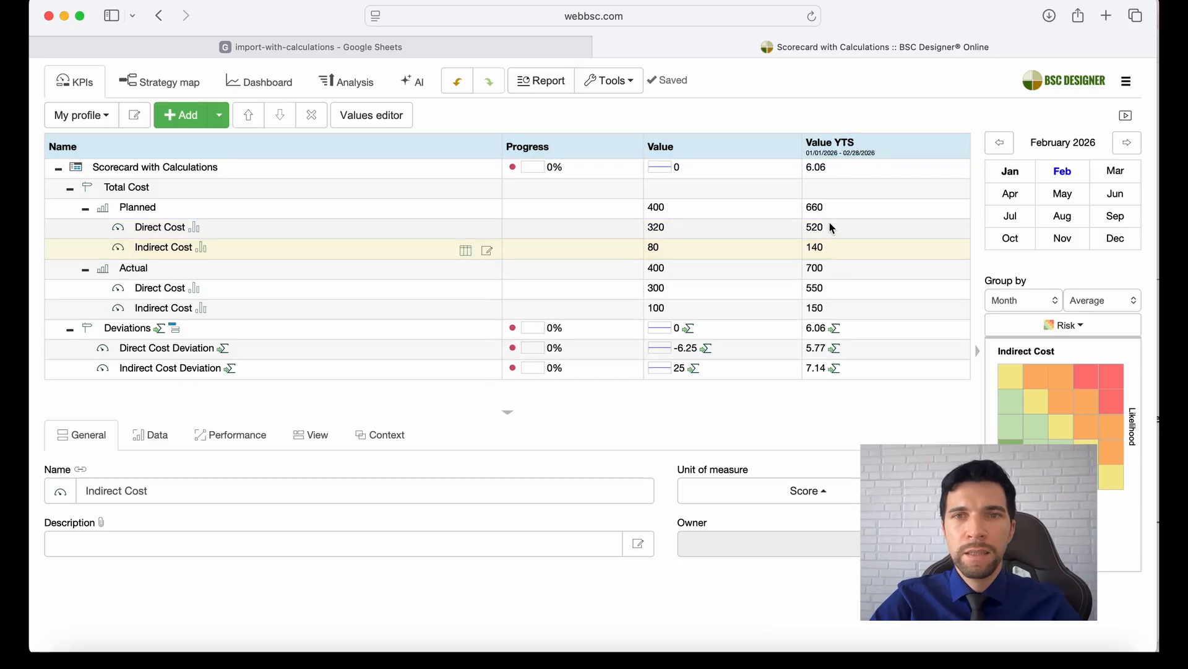
left_click(828, 229)
left_click(526, 50)
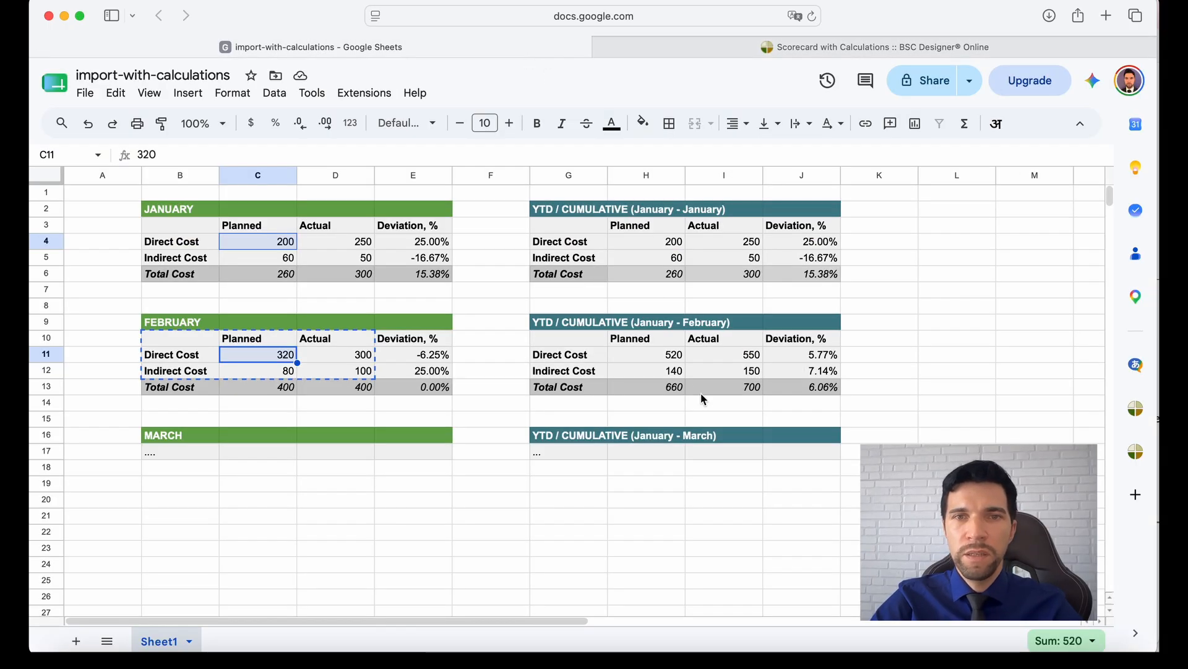
left_click(667, 374)
Compare the scorecard's year-to-date actual Direct Cost and Indirect Cost with the Actual column of the spreadsheet's January - February cumulative table.
left_click(876, 47)
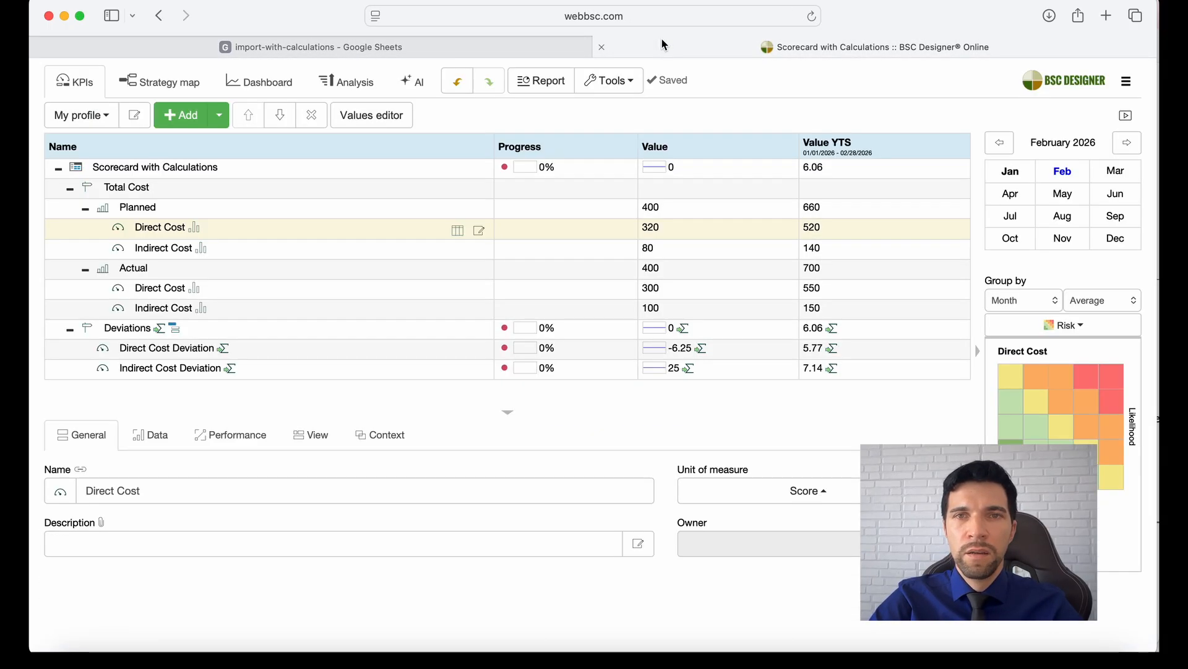
left_click(819, 251)
left_click(833, 290)
left_click(826, 307)
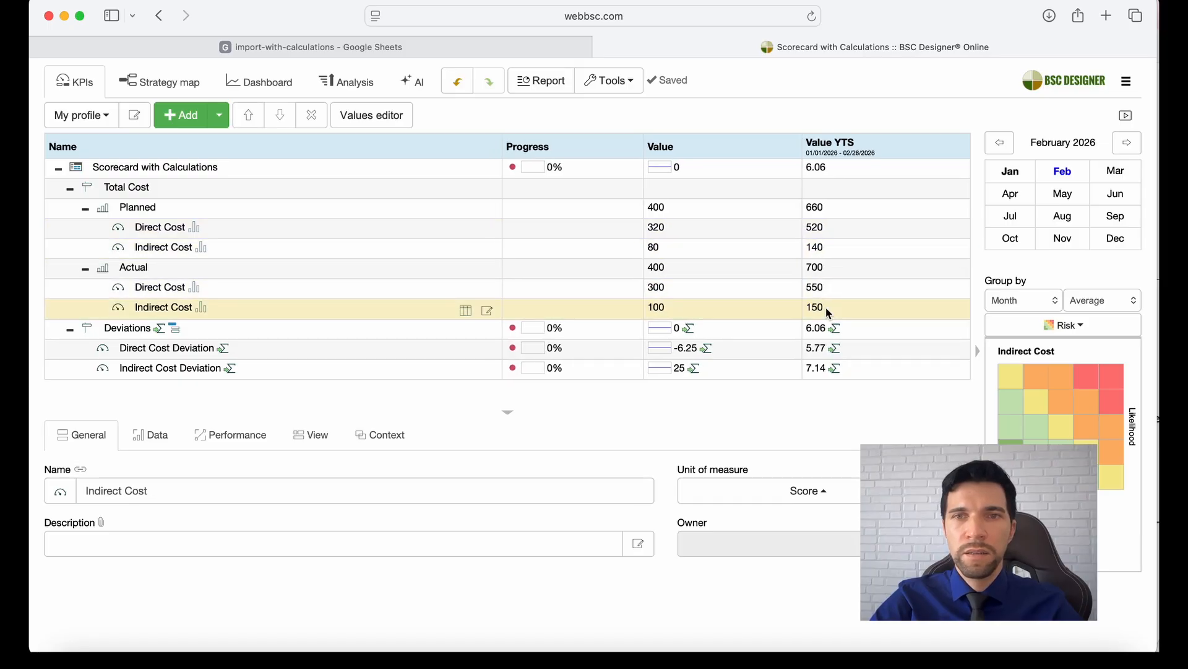
left_click(536, 54)
left_click(760, 370)
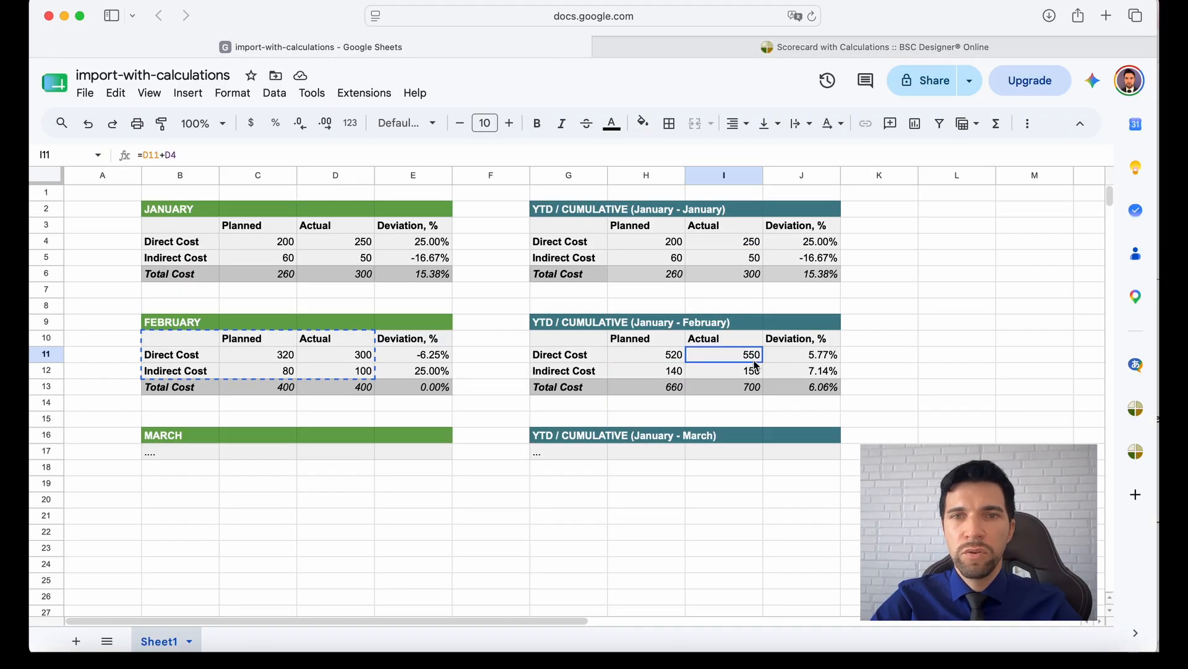
Compare the year-to-date Direct Cost and Indirect Cost deviations between the spreadsheet's cumulative February table and the scorecard.
left_click(810, 371)
left_click(814, 358)
left_click(816, 367)
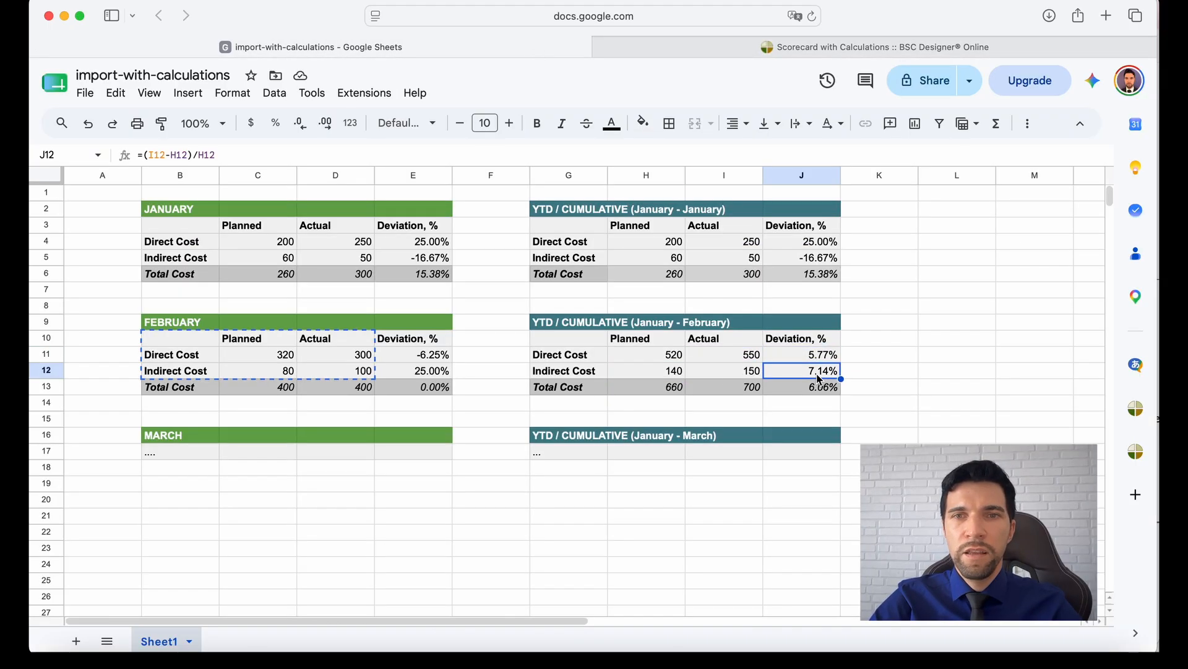
left_click(706, 47)
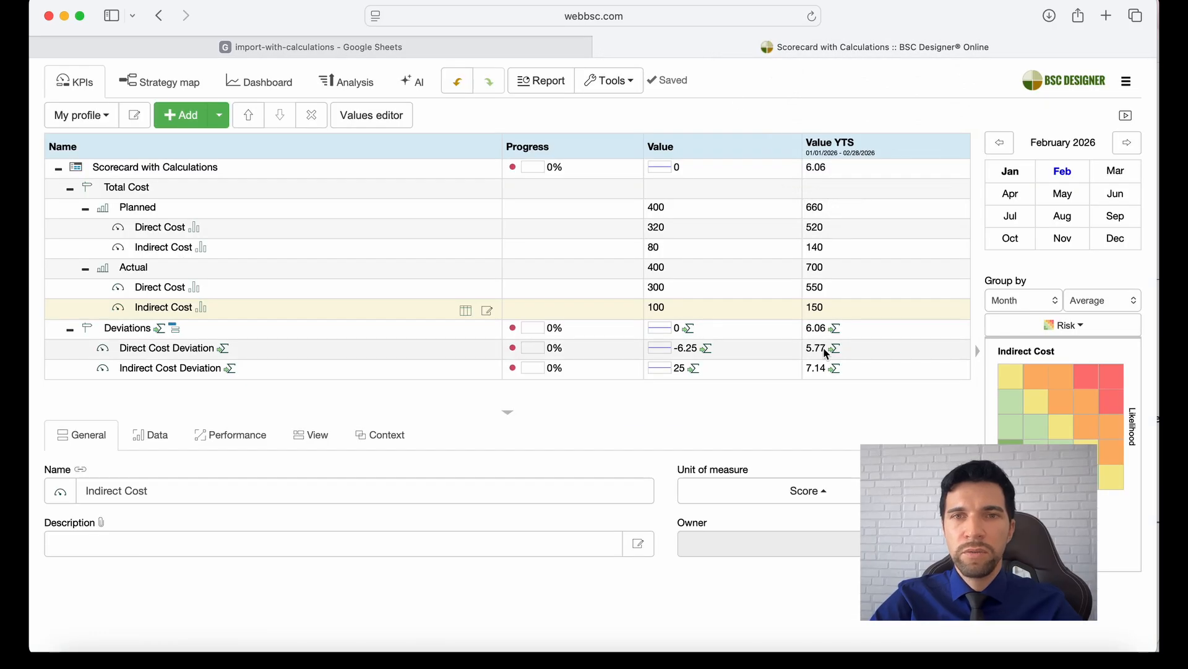
left_click(782, 350)
left_click(825, 369)
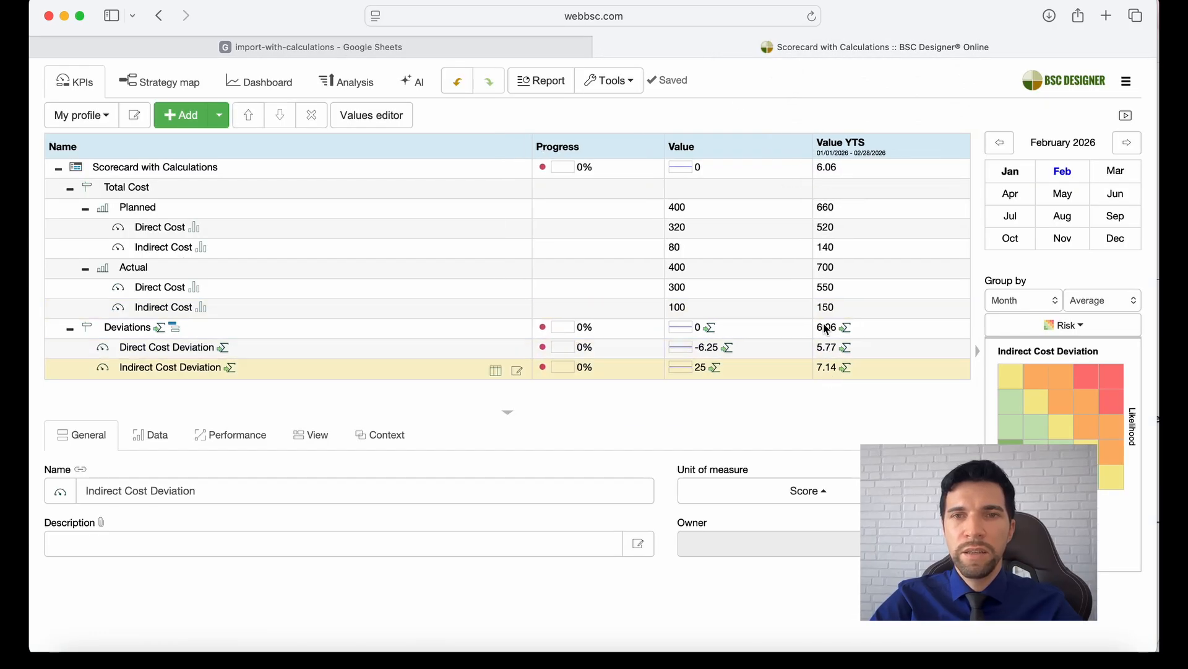
left_click(313, 47)
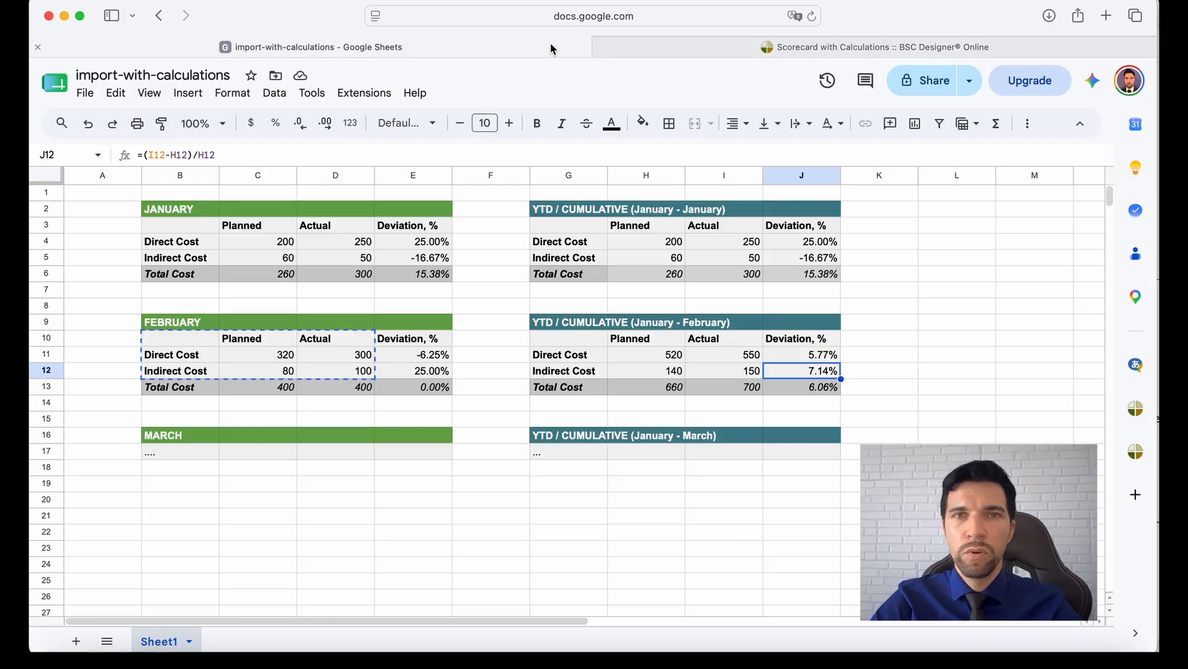
left_click_drag(823, 354, 825, 370)
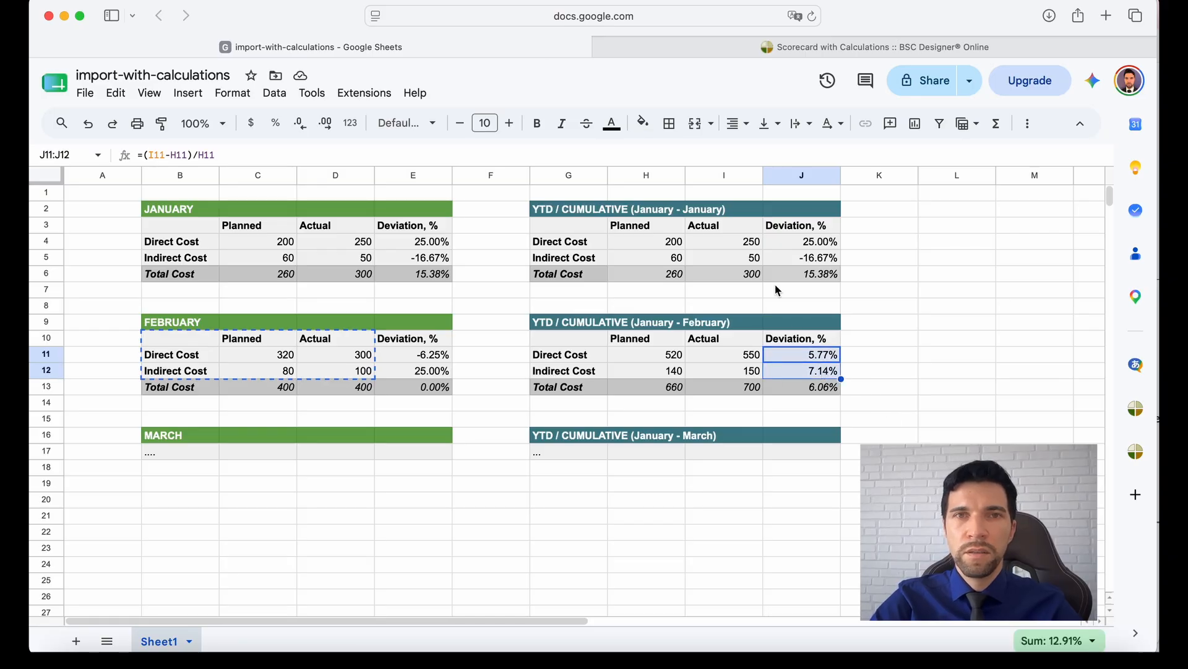
Compare the scorecard's year-to-date Deviations total with the spreadsheet's Total Cost deviation, and review the Planned and Actual totals.
left_click(709, 54)
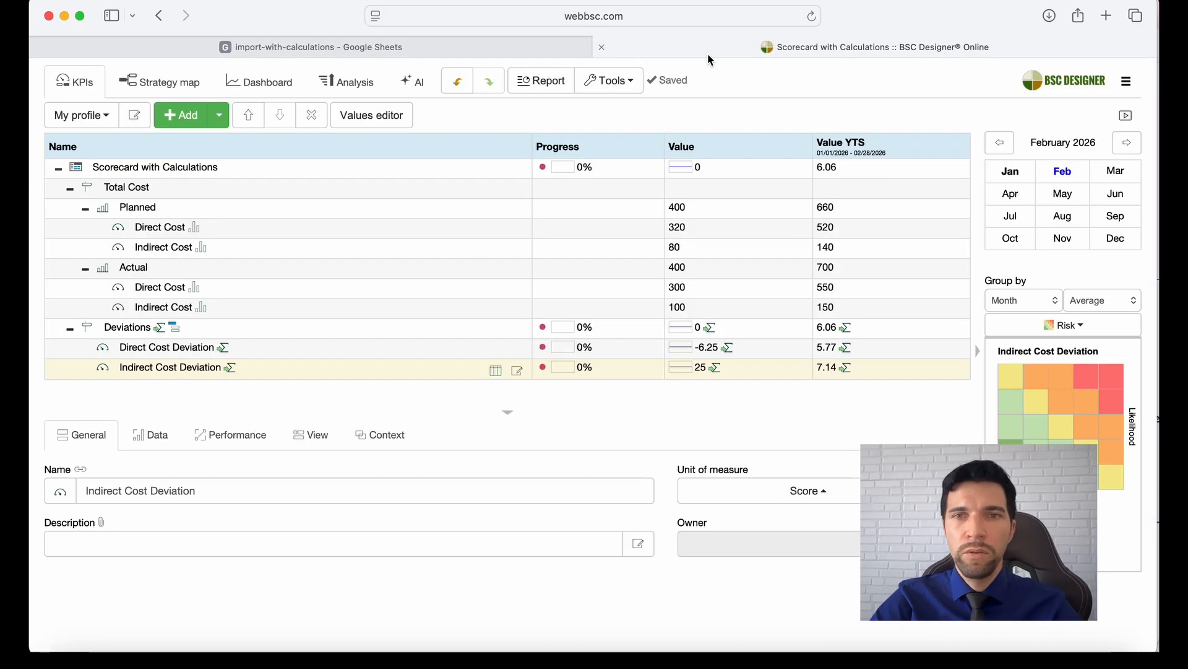
left_click(826, 328)
left_click(580, 41)
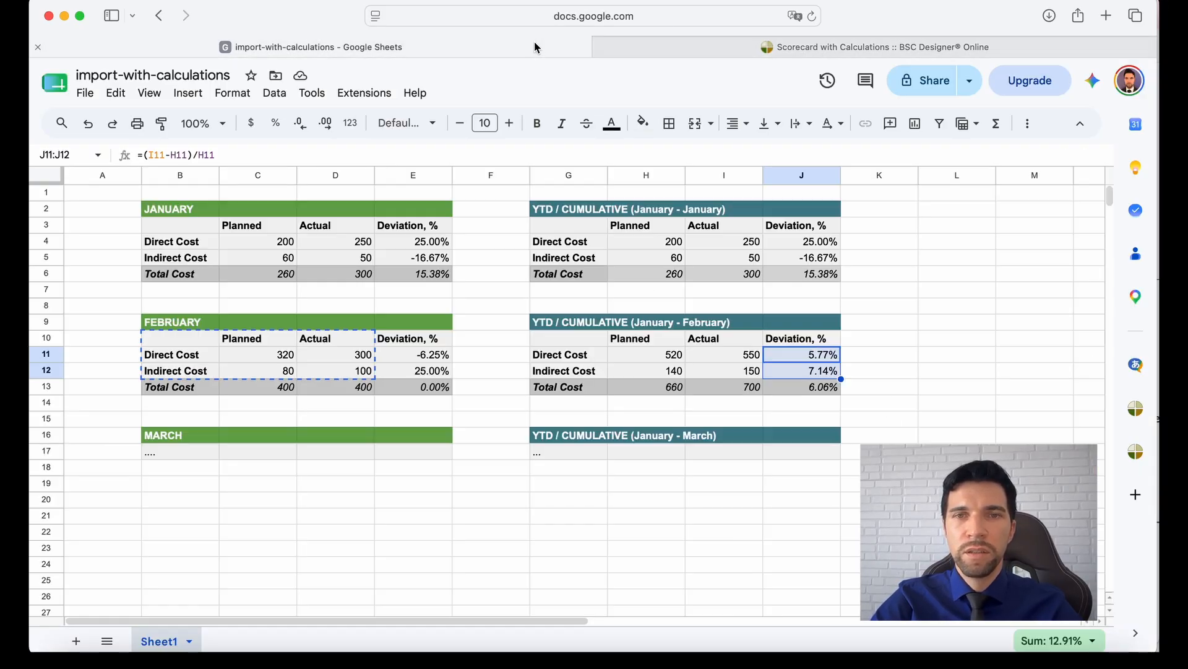
left_click(820, 390)
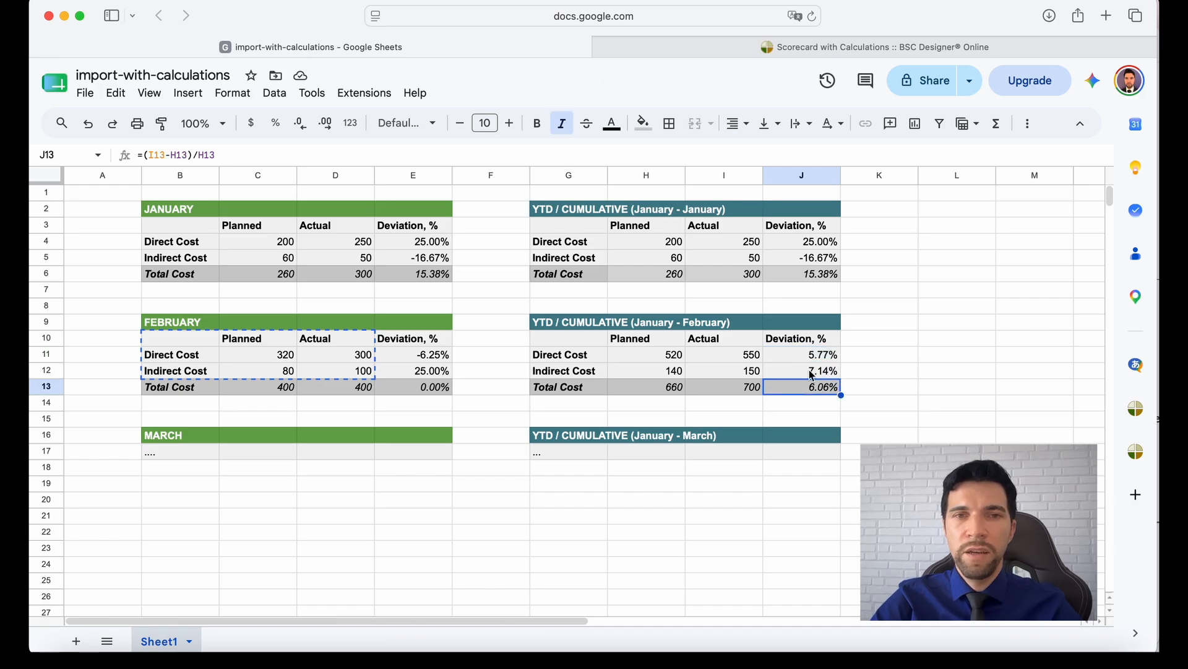
left_click(662, 41)
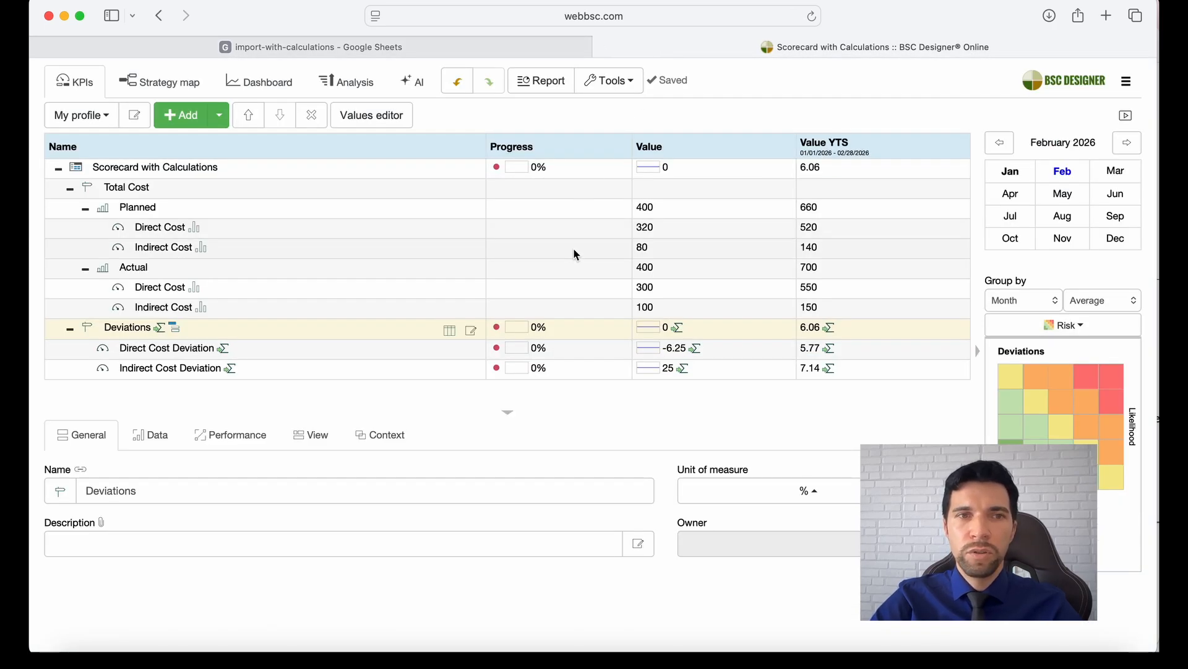
left_click(817, 214)
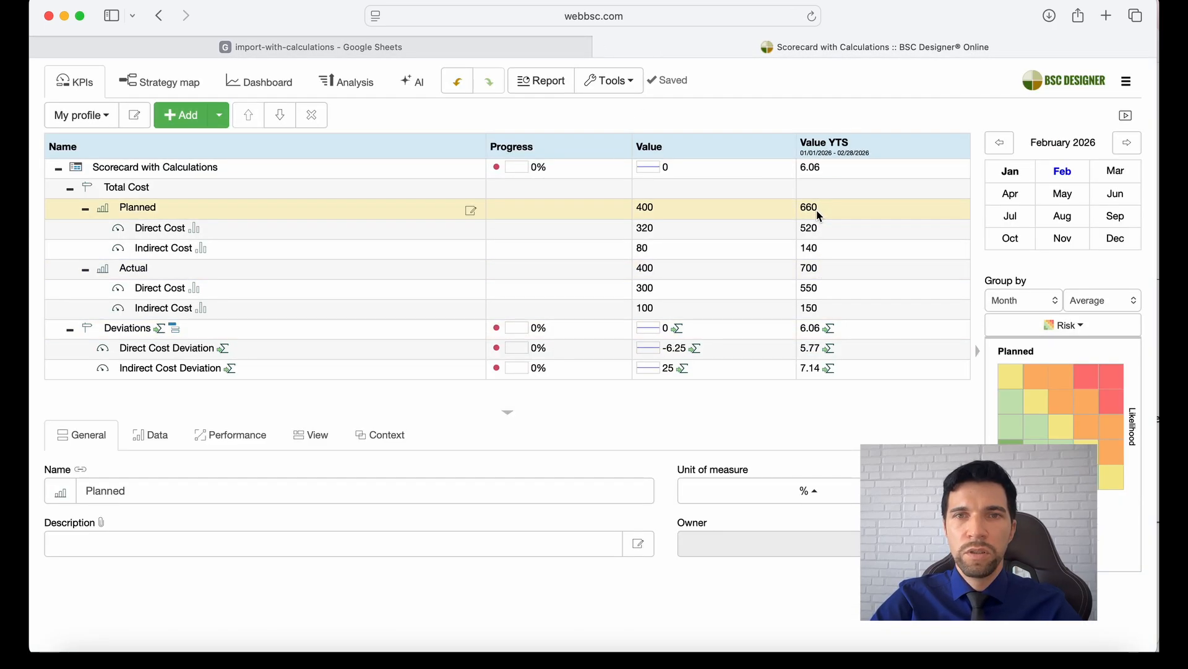
left_click(817, 272)
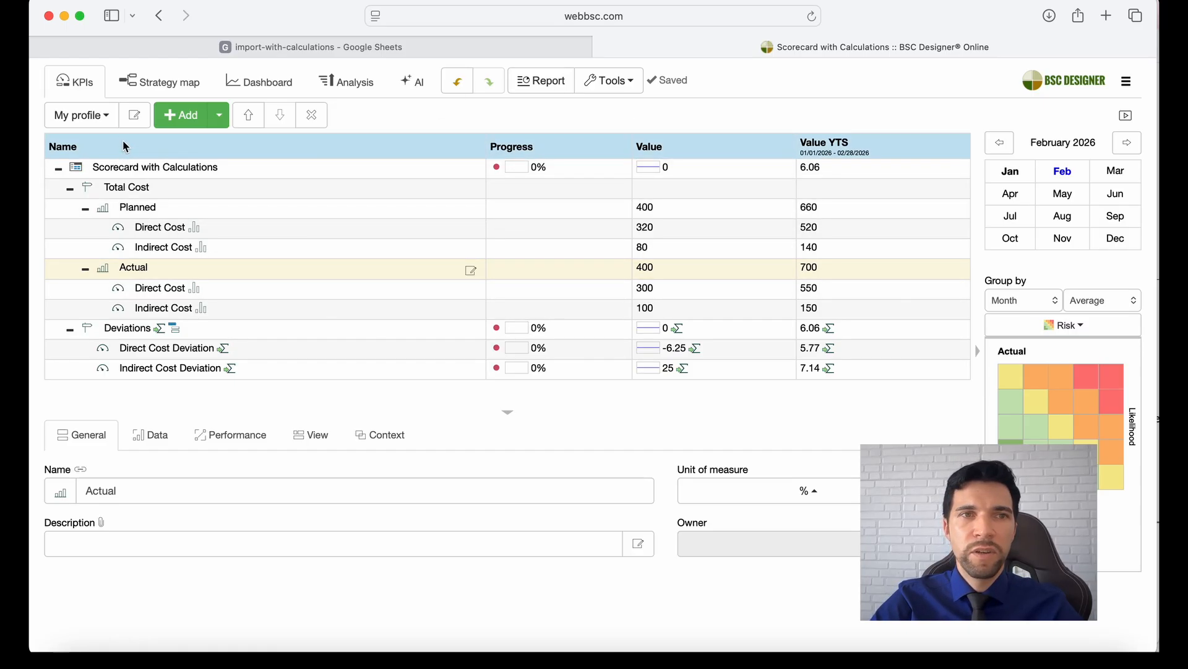
Remove the Progress column from the My profile view of the KPI tree, keeping Value and Value YTS, and save the profile.
left_click(135, 116)
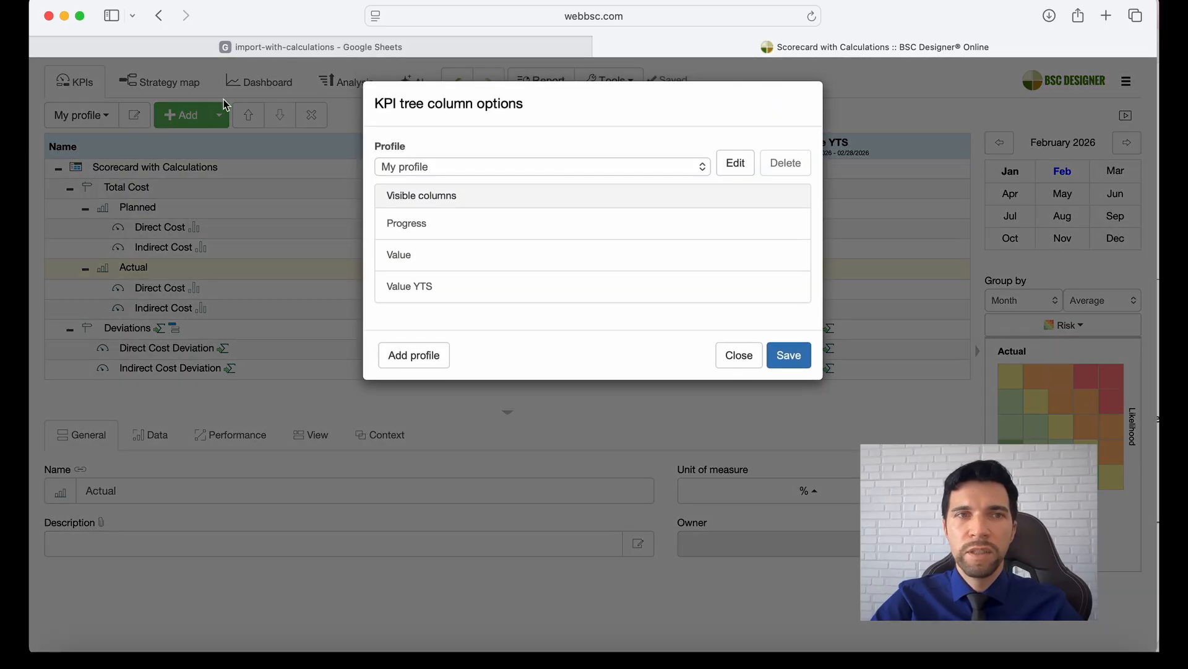
left_click(743, 162)
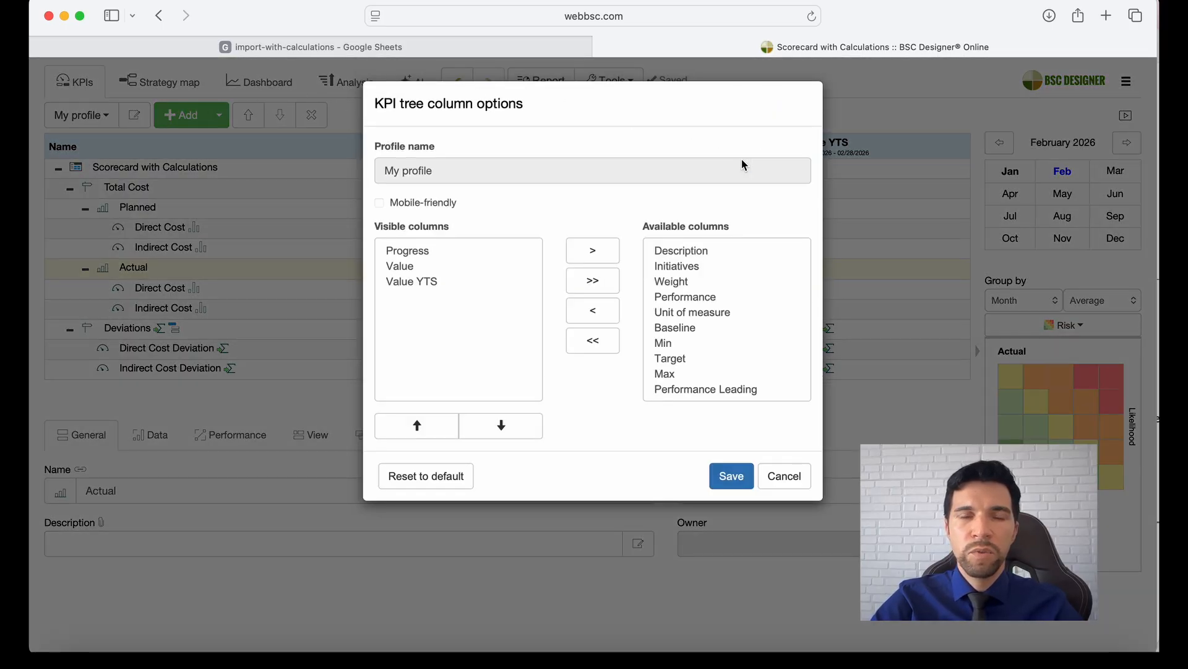
left_click(468, 251)
left_click(593, 252)
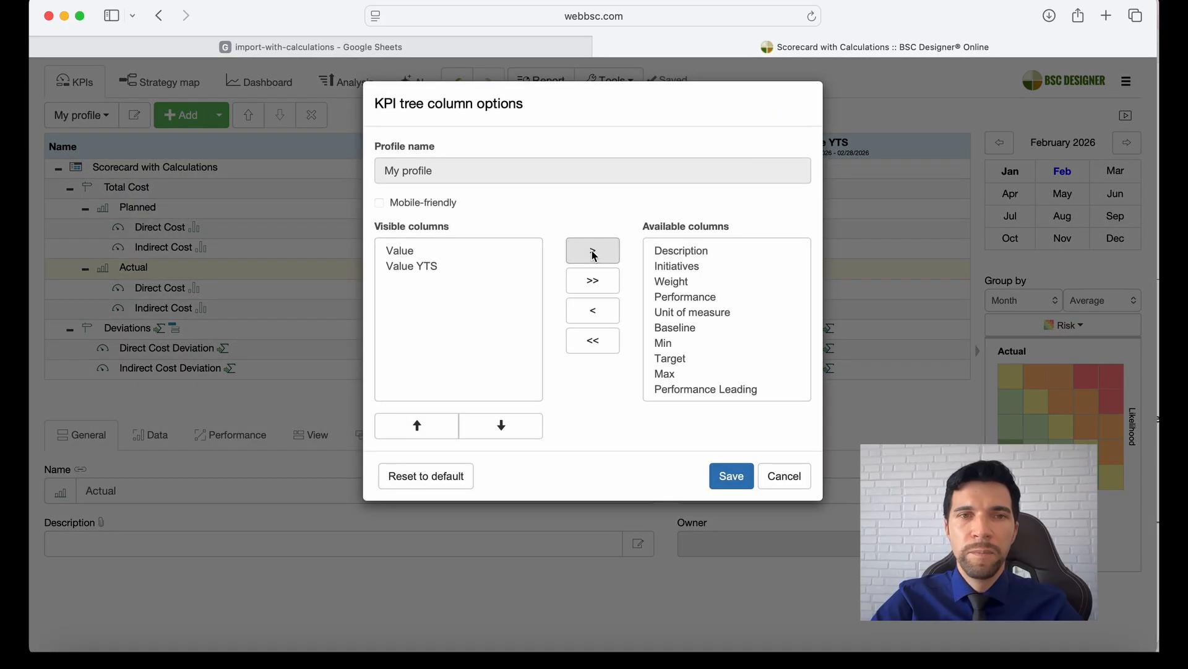
left_click(414, 250)
left_click(420, 266)
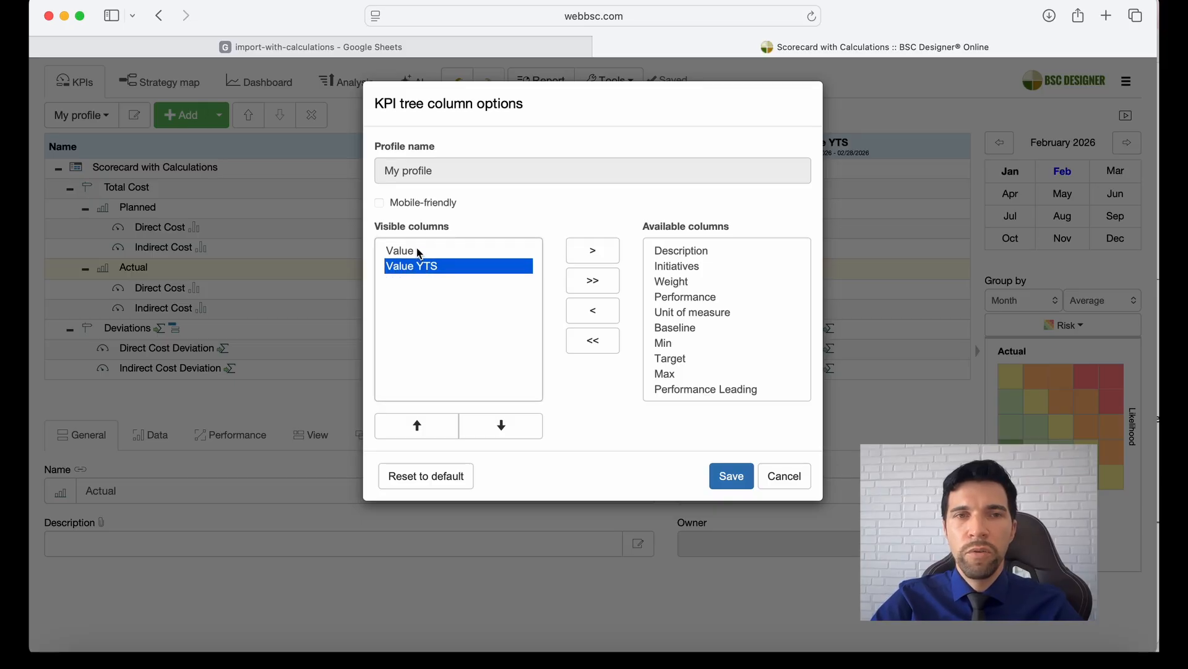
left_click(419, 251)
left_click(736, 480)
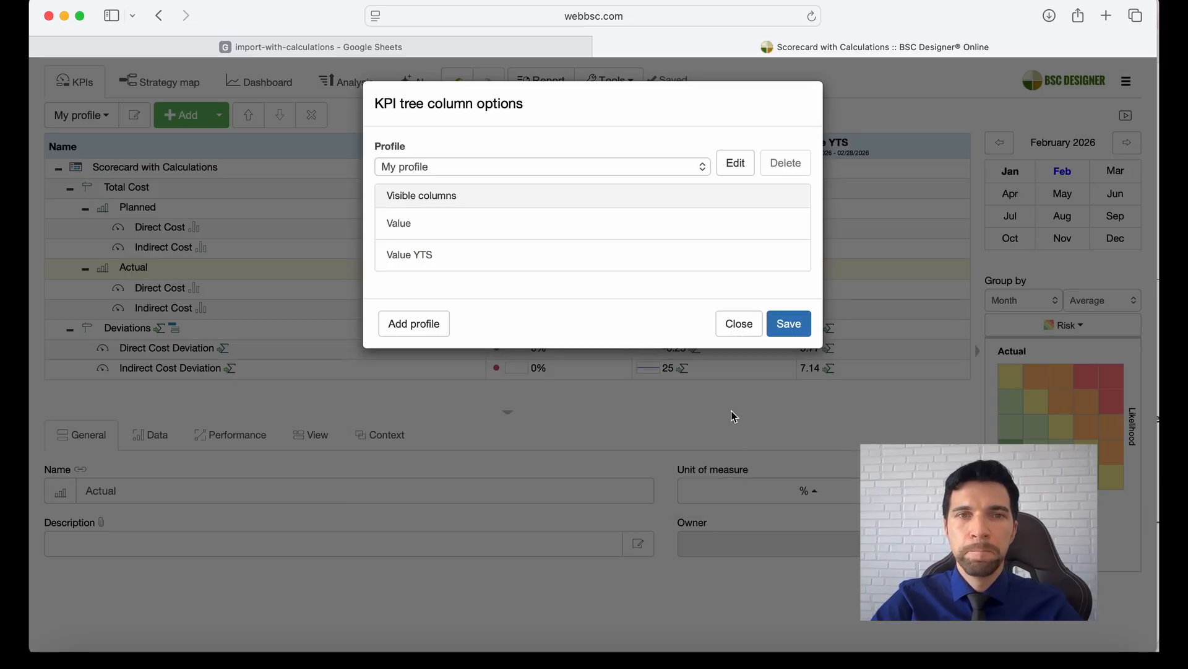
left_click(788, 325)
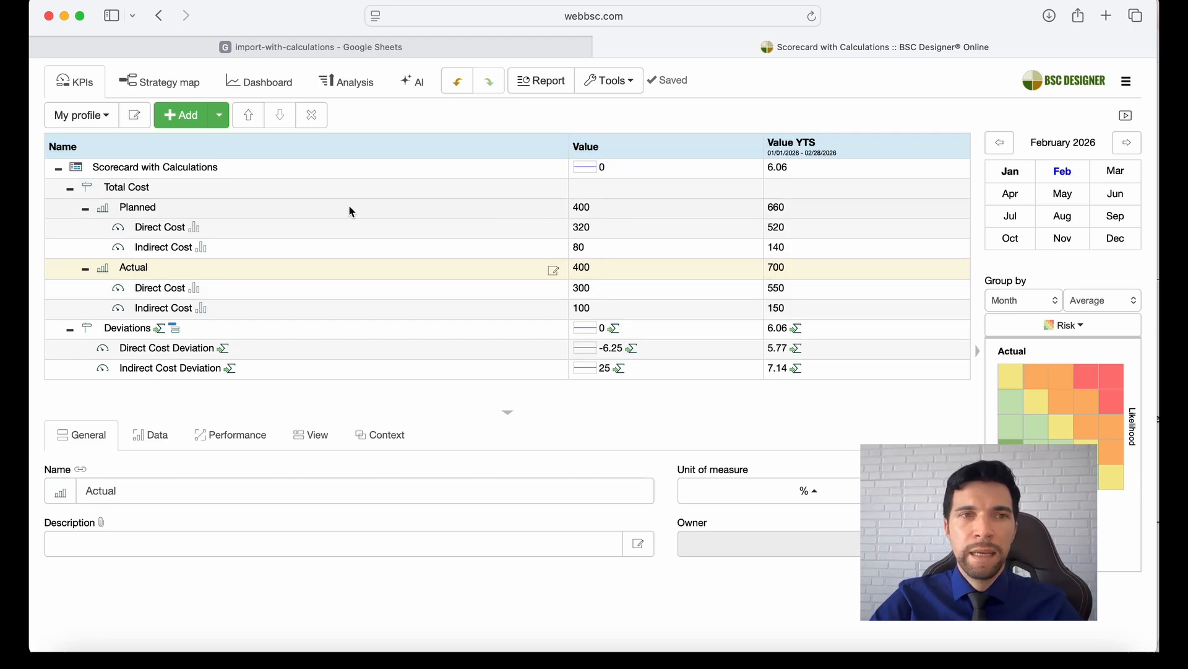
Change the icon of the Total Cost item to the dollar sign with bar chart.
left_click(221, 191)
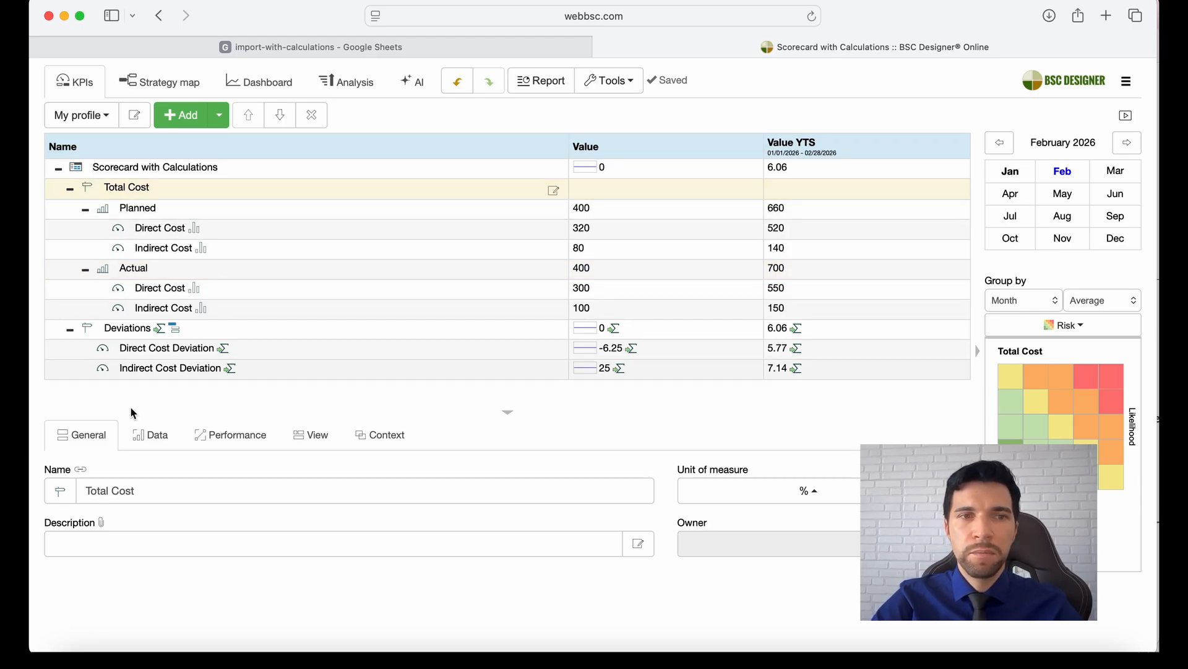
left_click(60, 492)
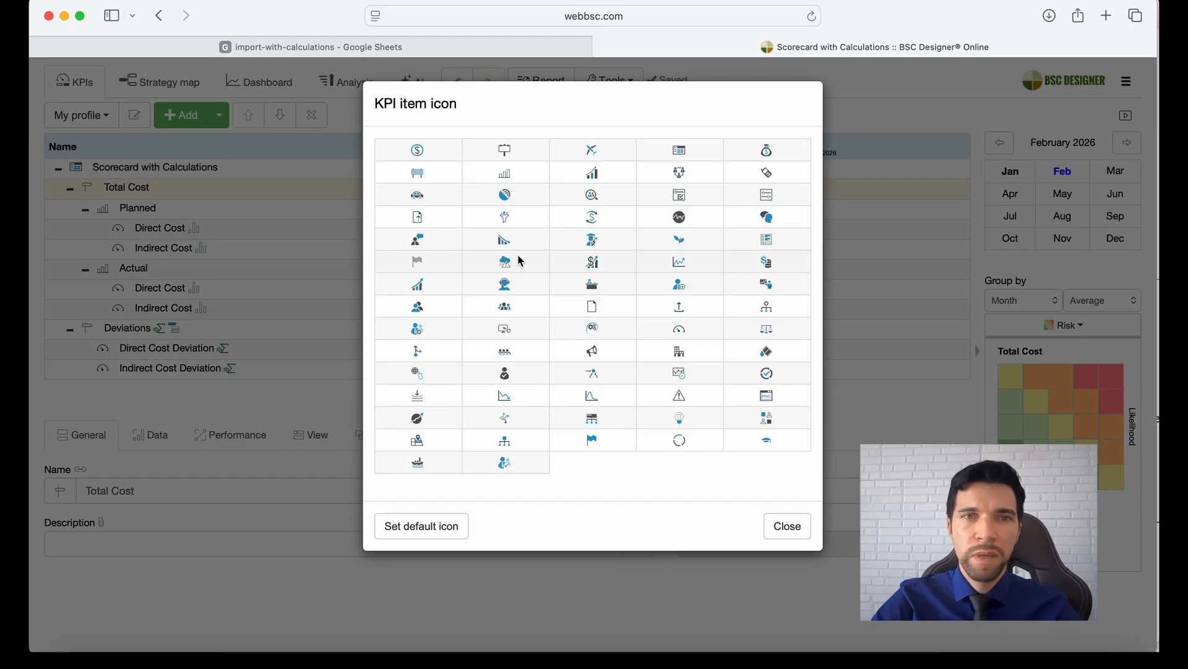
left_click(592, 262)
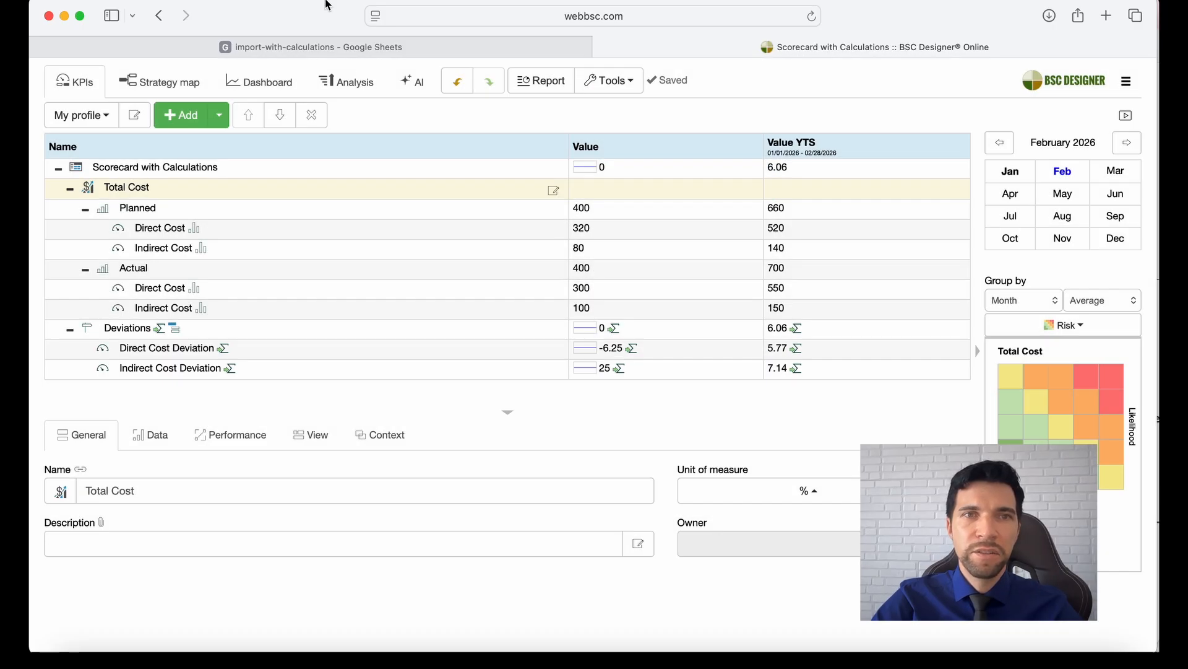
Compare the spreadsheet's January cost table with the planned Direct Cost, Indirect Cost and Planned items in the scorecard.
left_click(421, 50)
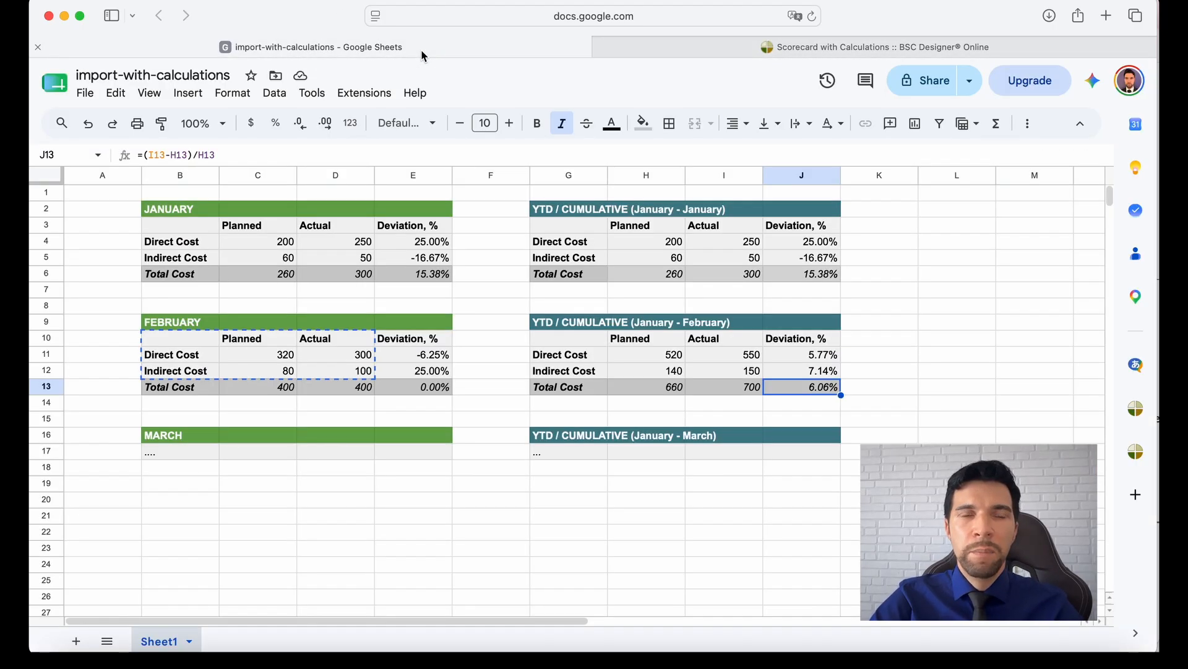
left_click(380, 404)
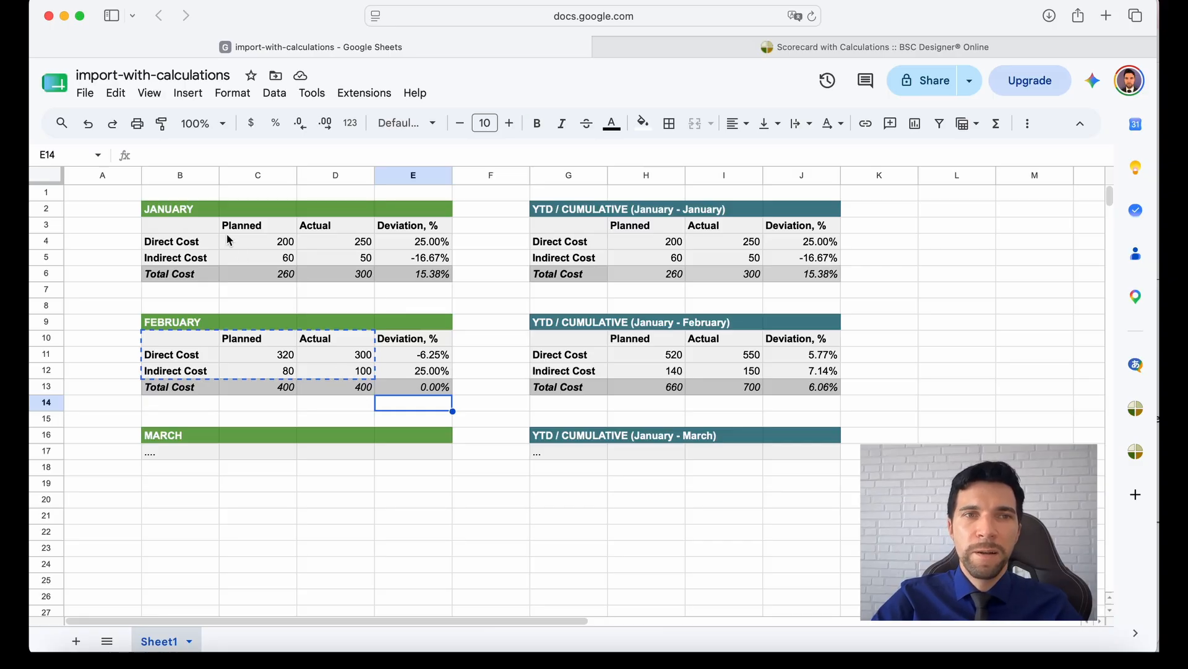
left_click_drag(185, 216, 402, 279)
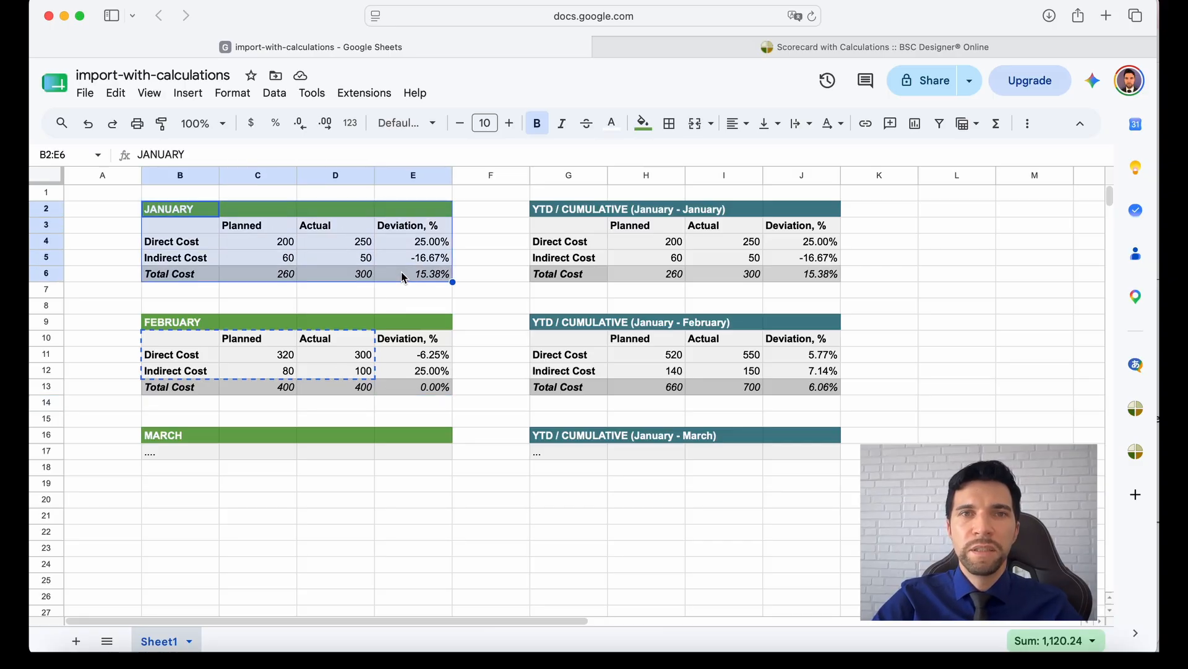
left_click(682, 50)
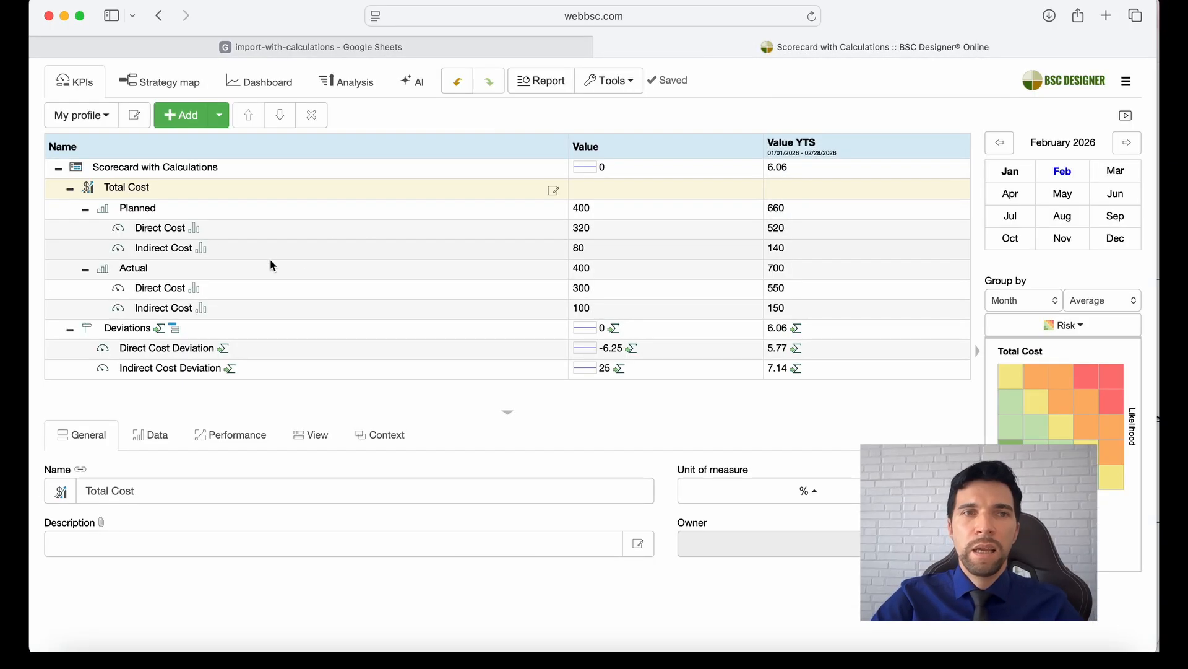
left_click(277, 248)
left_click(281, 229)
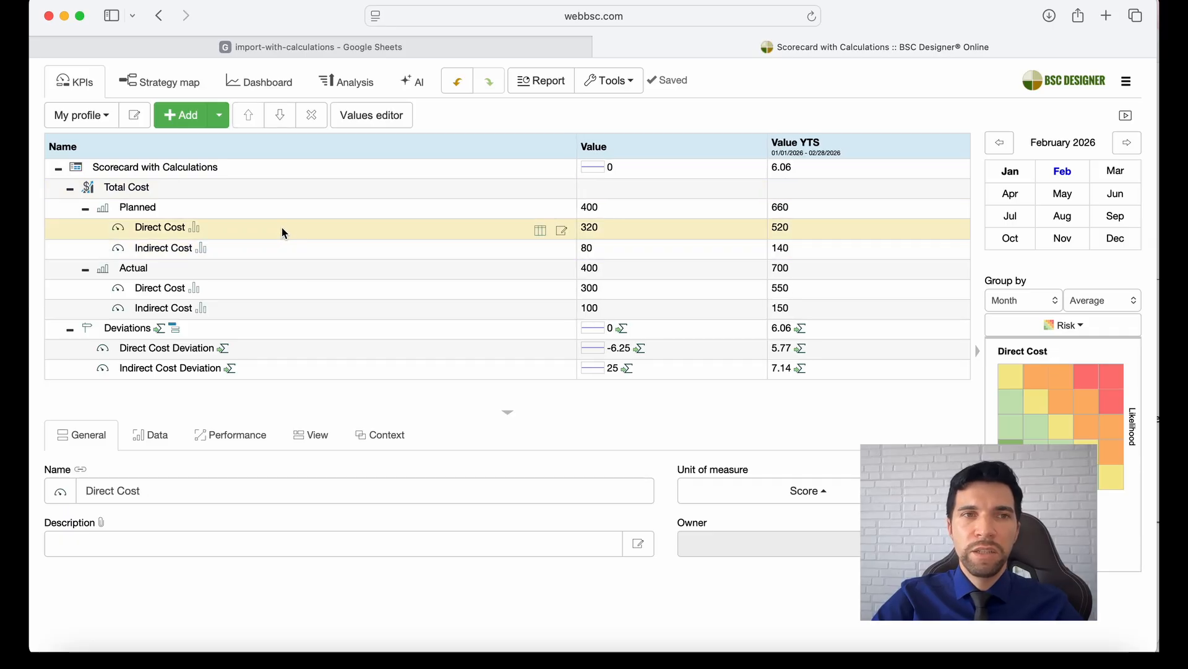
left_click(285, 209)
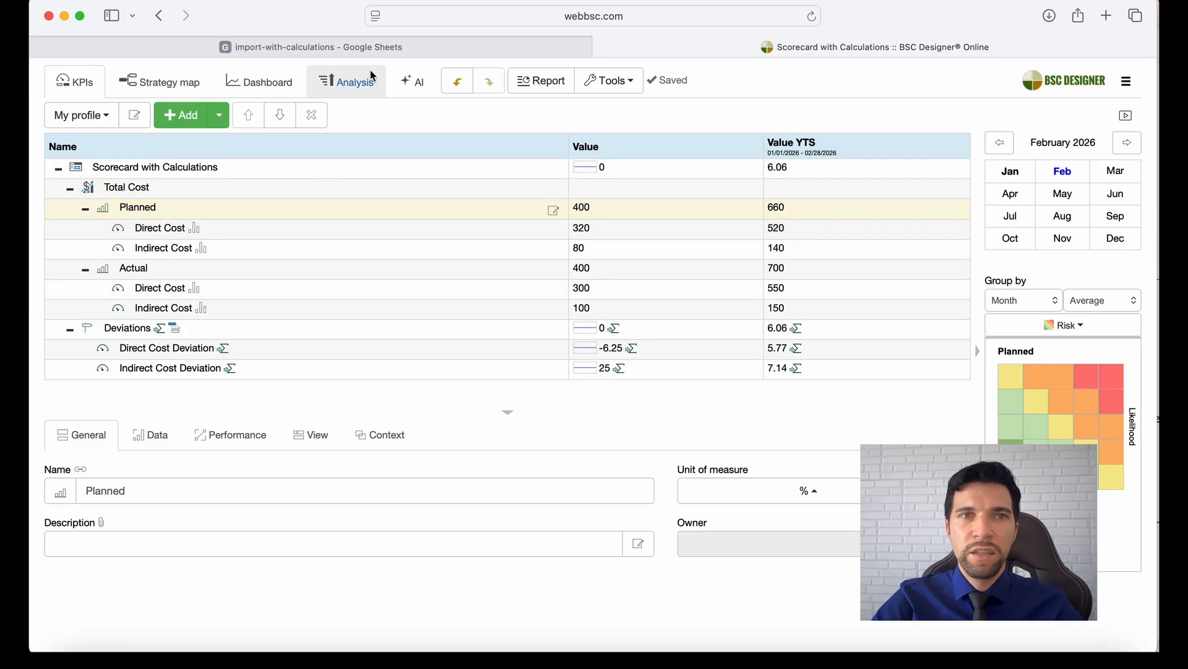
left_click(370, 48)
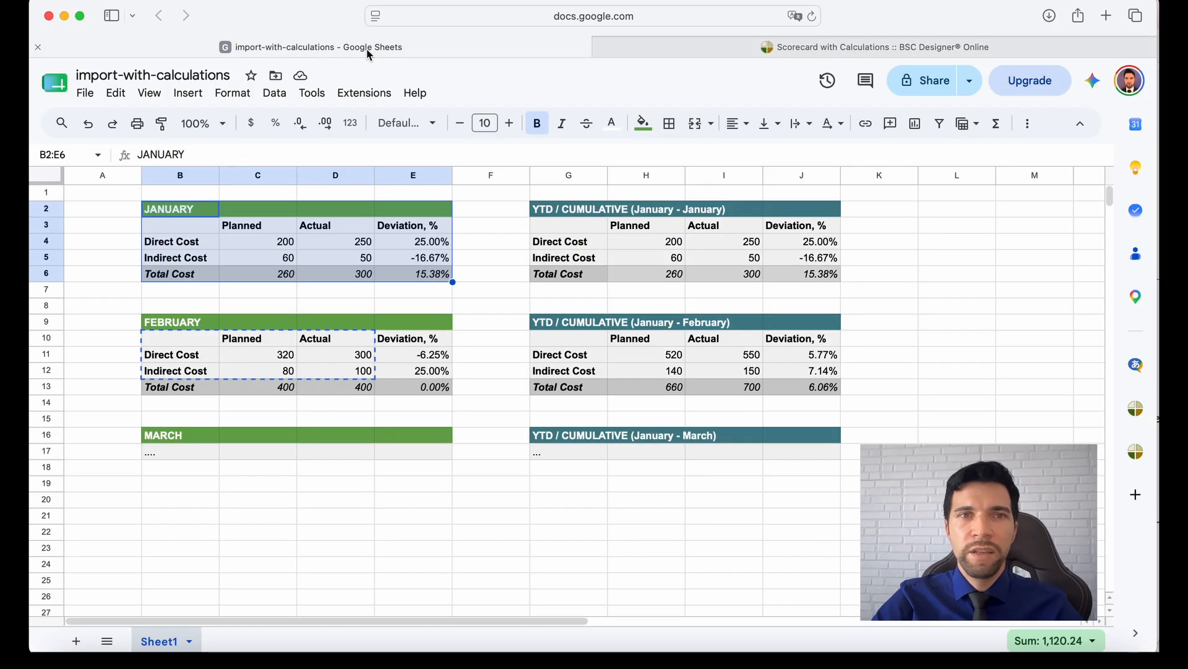
left_click(712, 48)
left_click(273, 231)
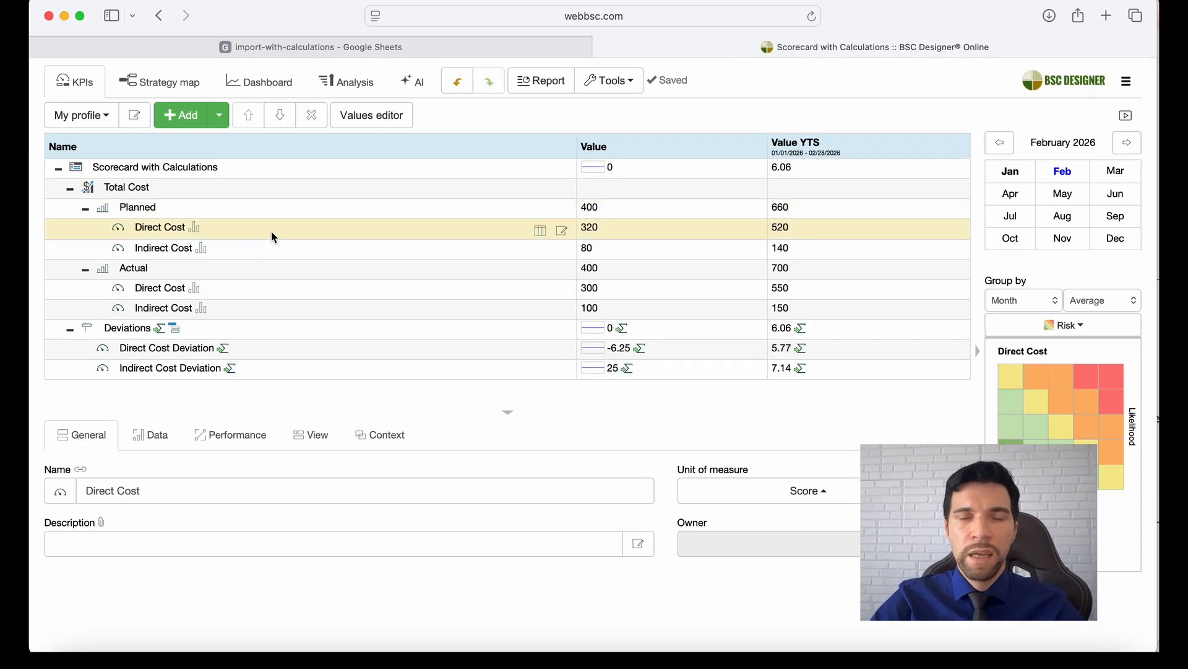
Compare the spreadsheet's January year-to-date table with the scorecard's Actual and Deviations items, and return to the January cost table.
left_click(482, 47)
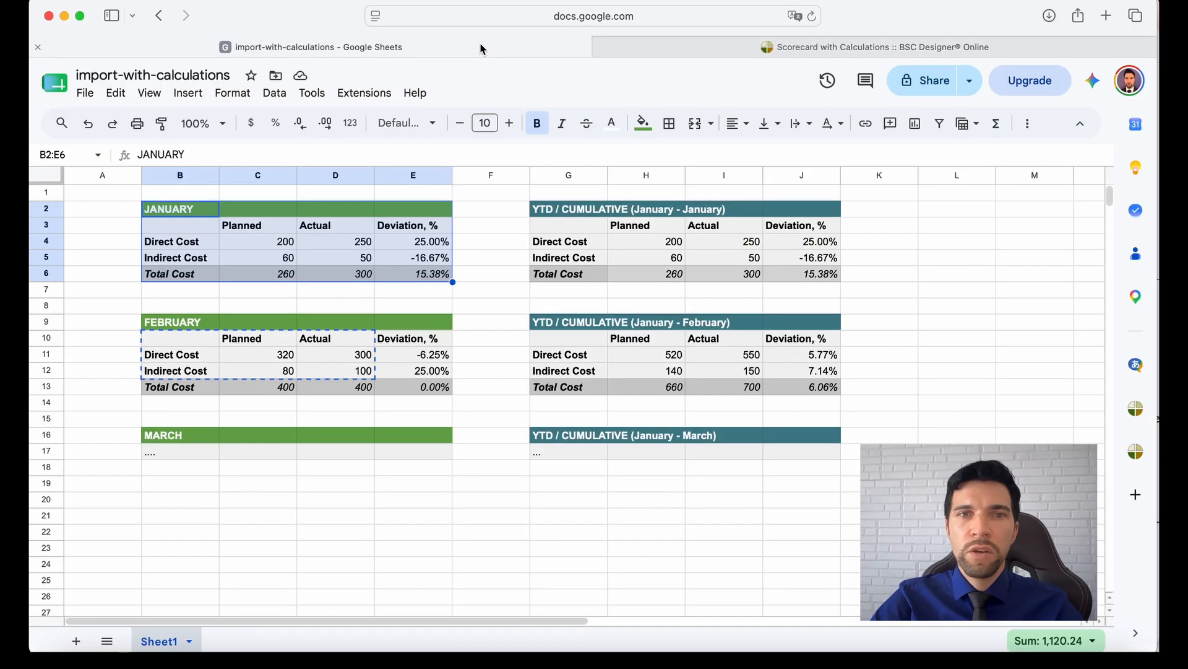
left_click(566, 248)
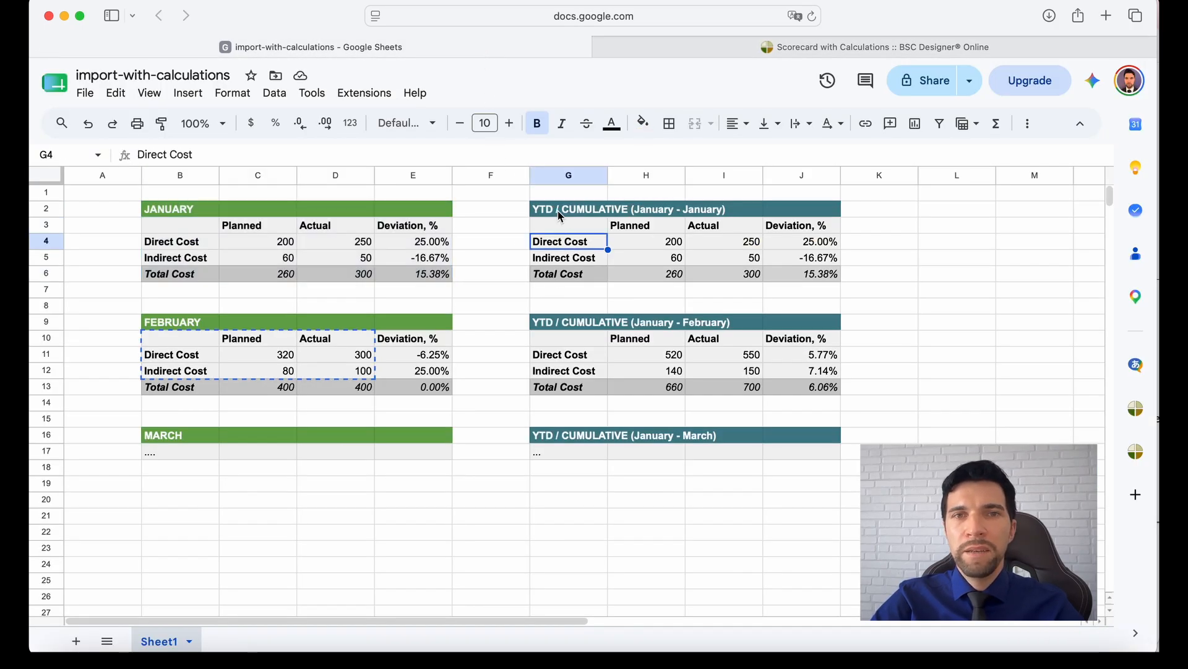
left_click_drag(557, 210, 789, 277)
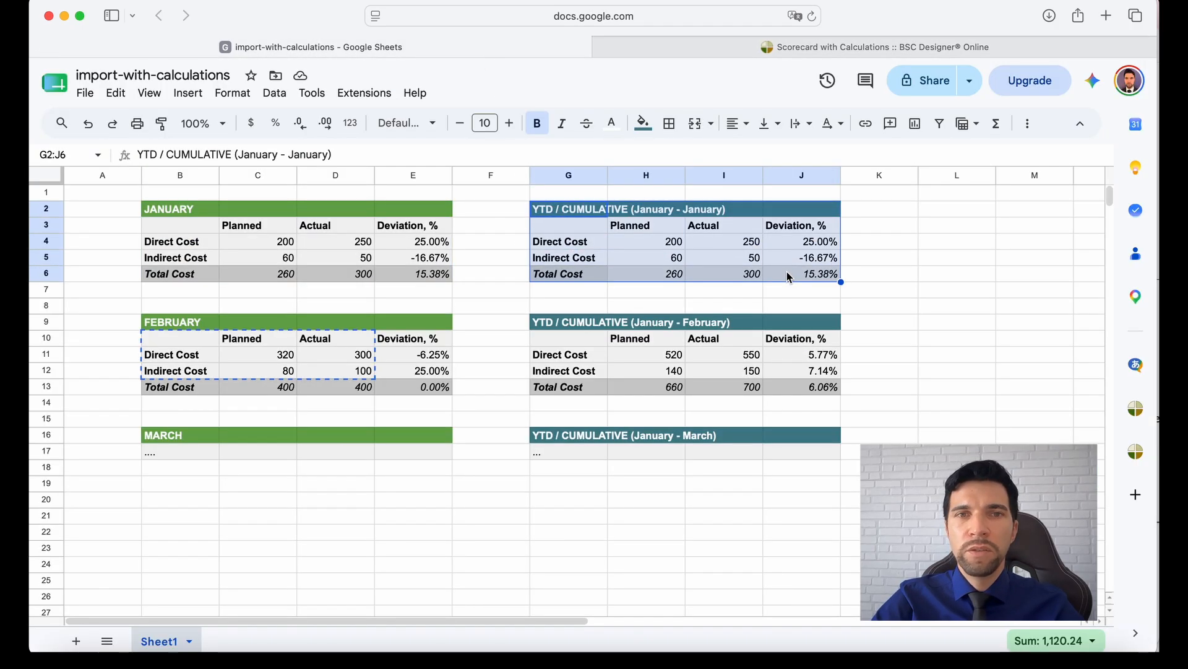
left_click(758, 48)
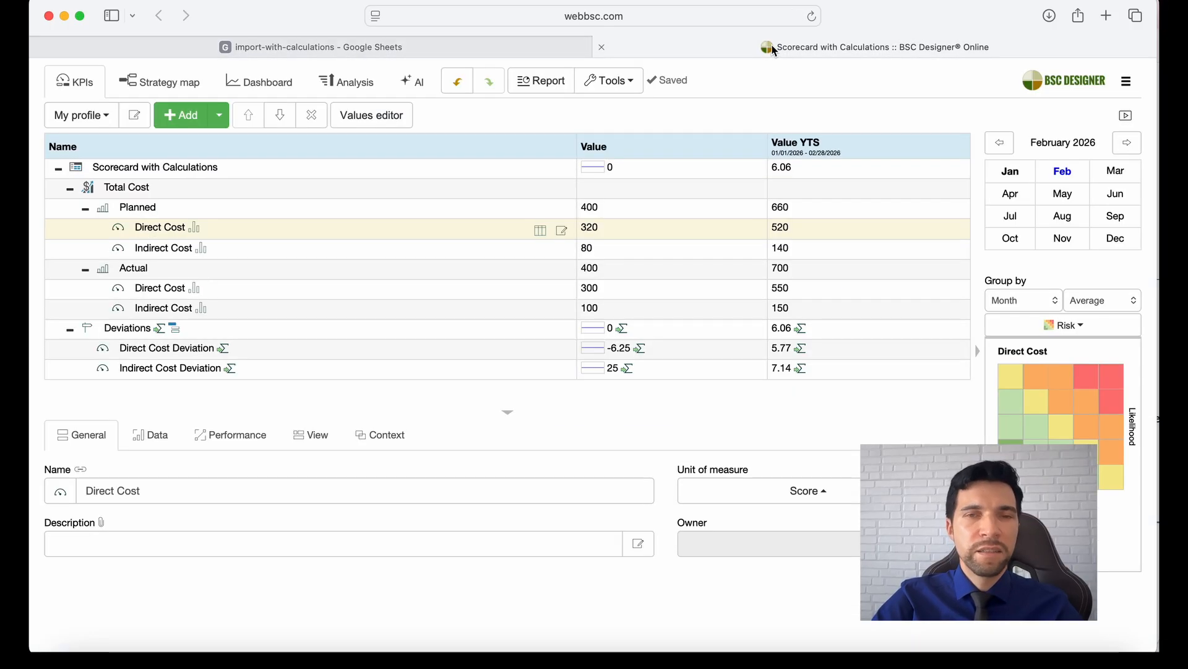
left_click(757, 257)
left_click(768, 270)
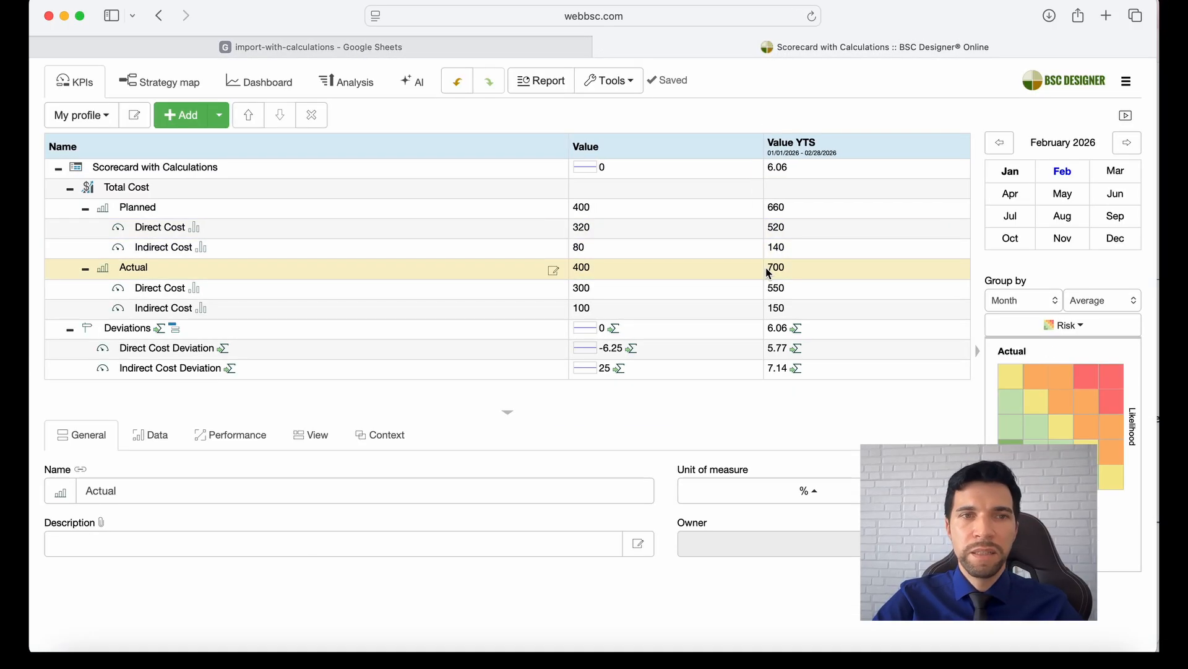
left_click(441, 329)
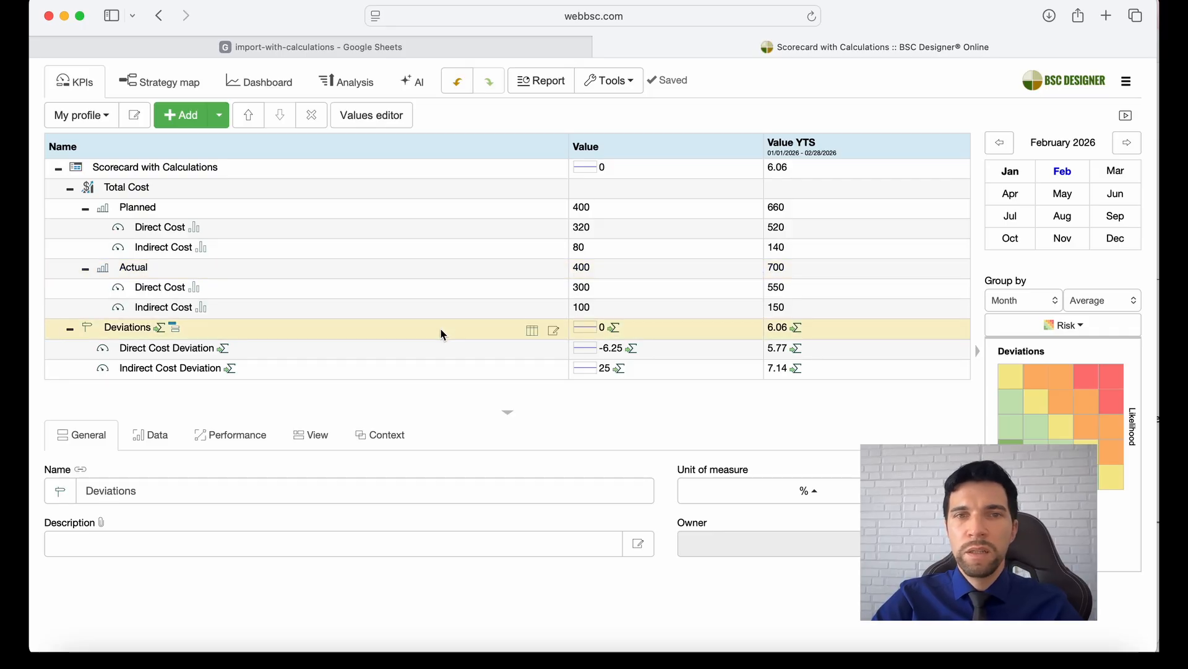
left_click(420, 277)
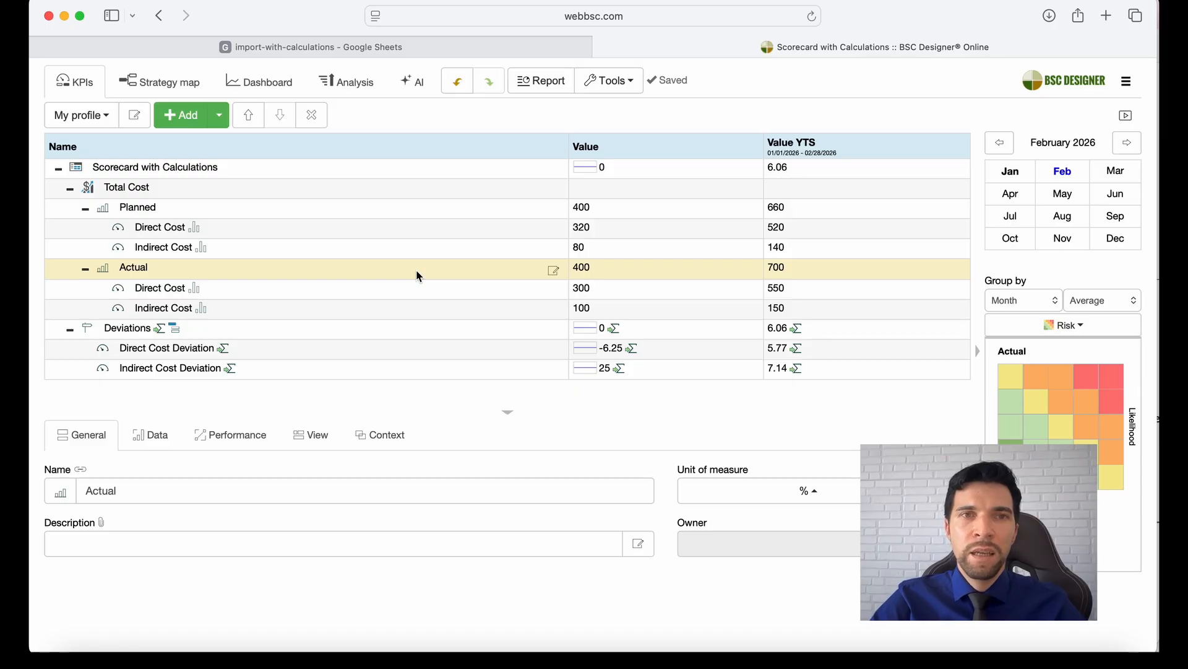
left_click(396, 44)
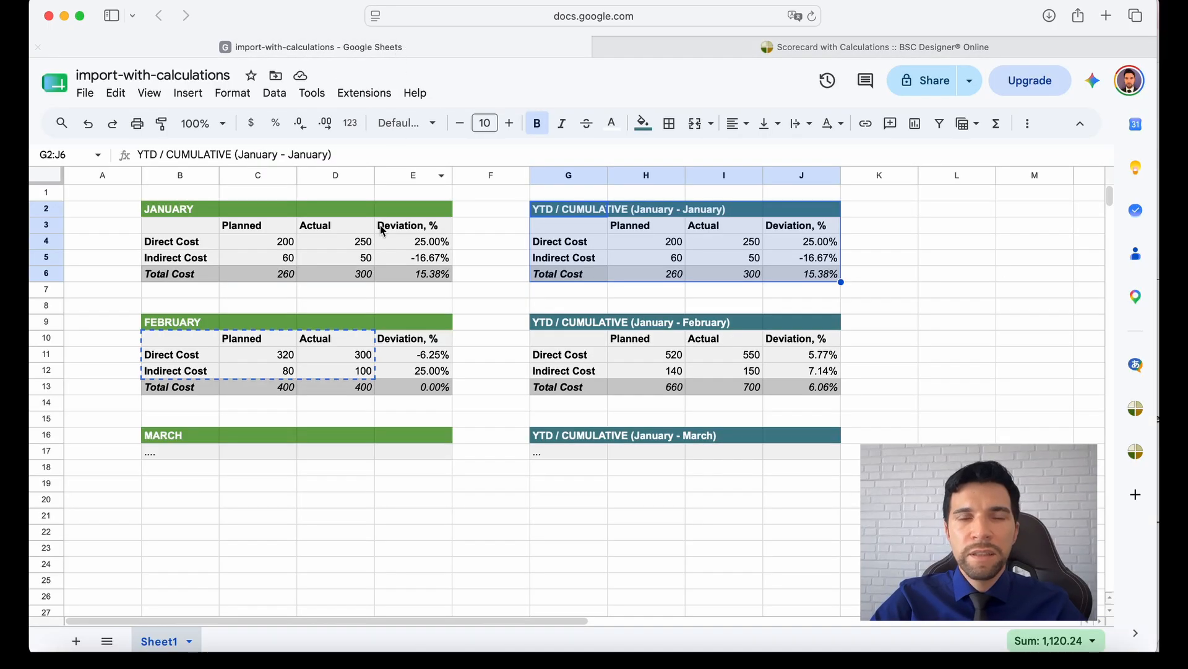
left_click(314, 214)
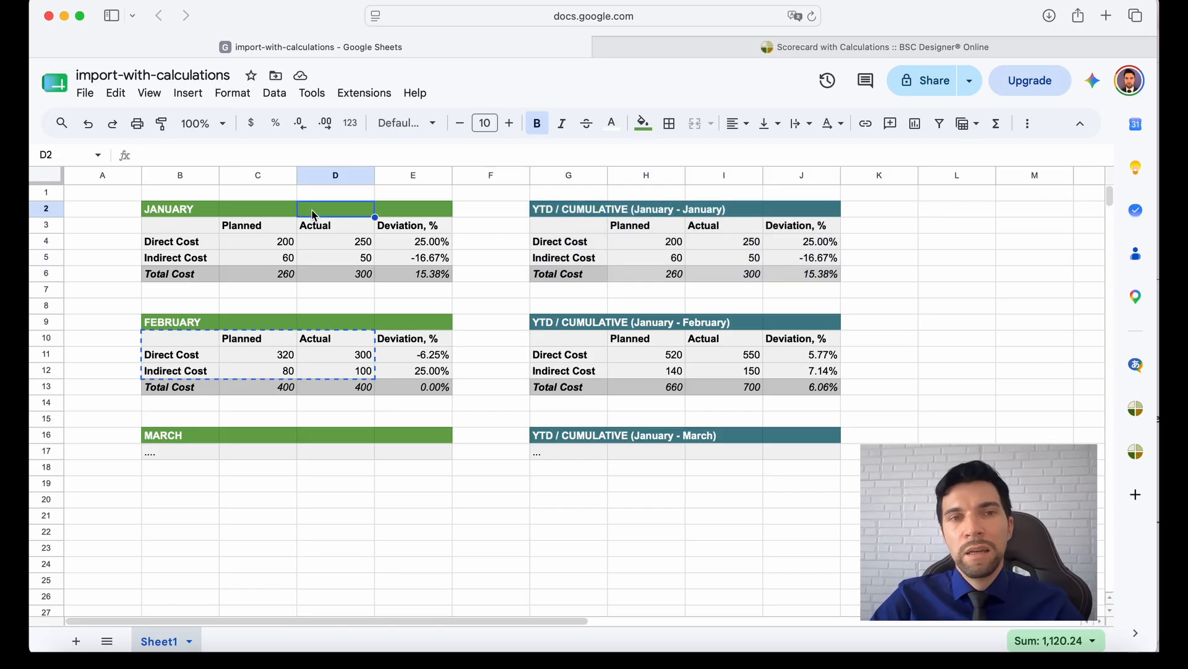
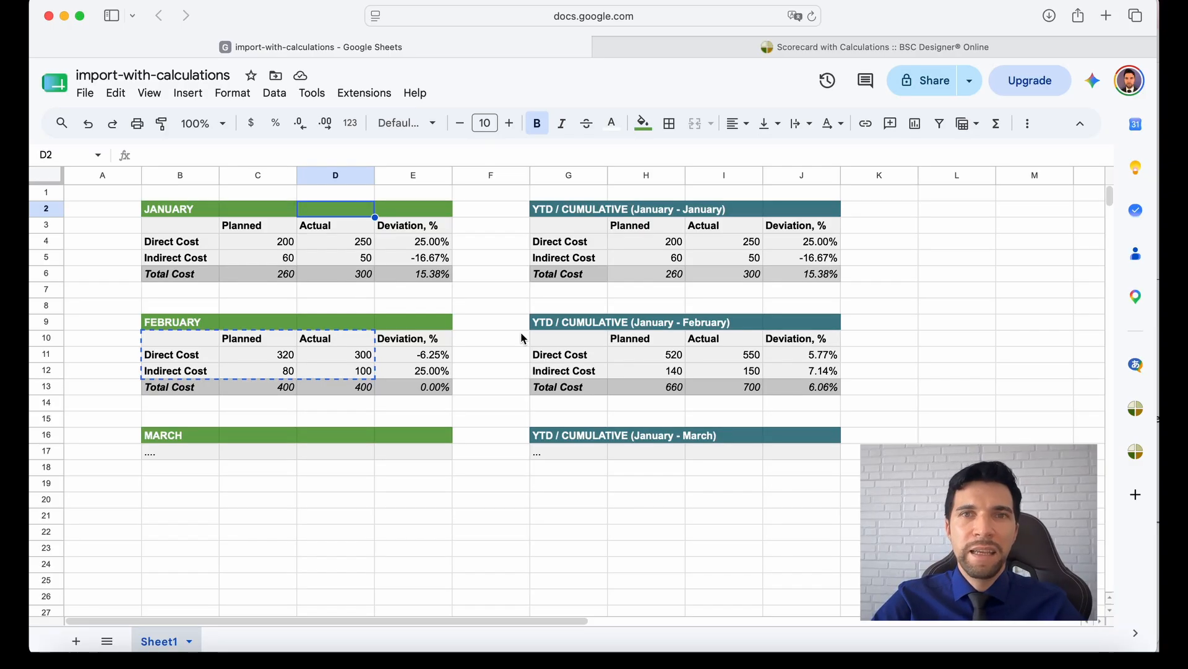
Add a KPI chart for the Planned item to the scorecard's empty dashboard.
left_click(827, 47)
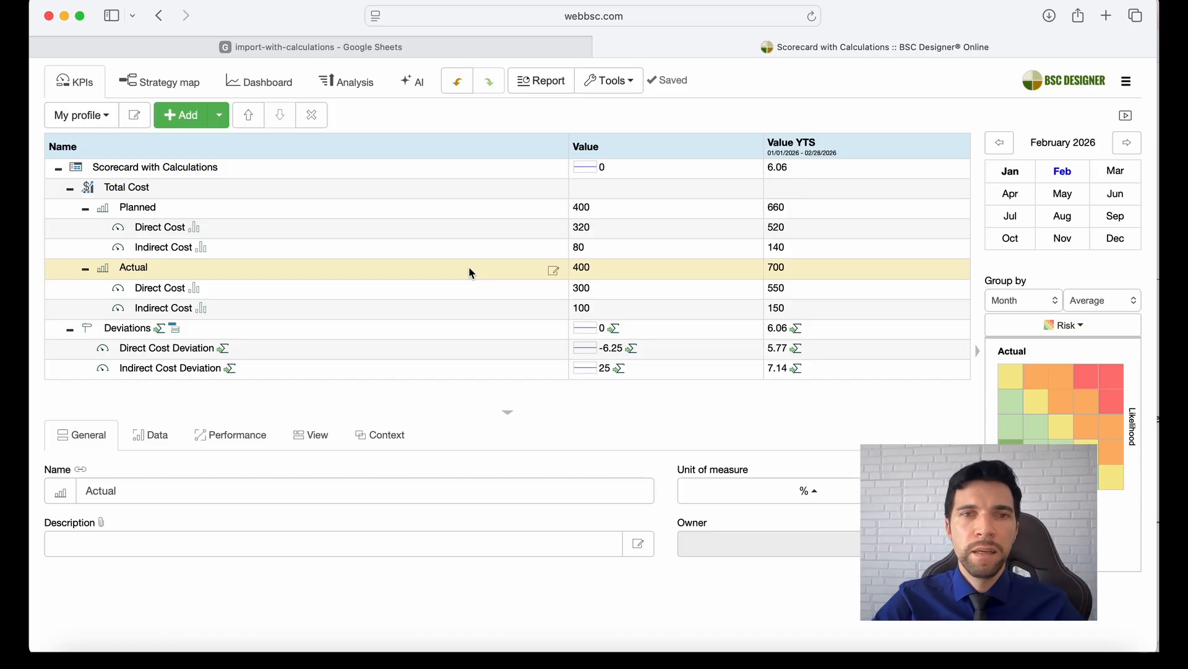
left_click(246, 86)
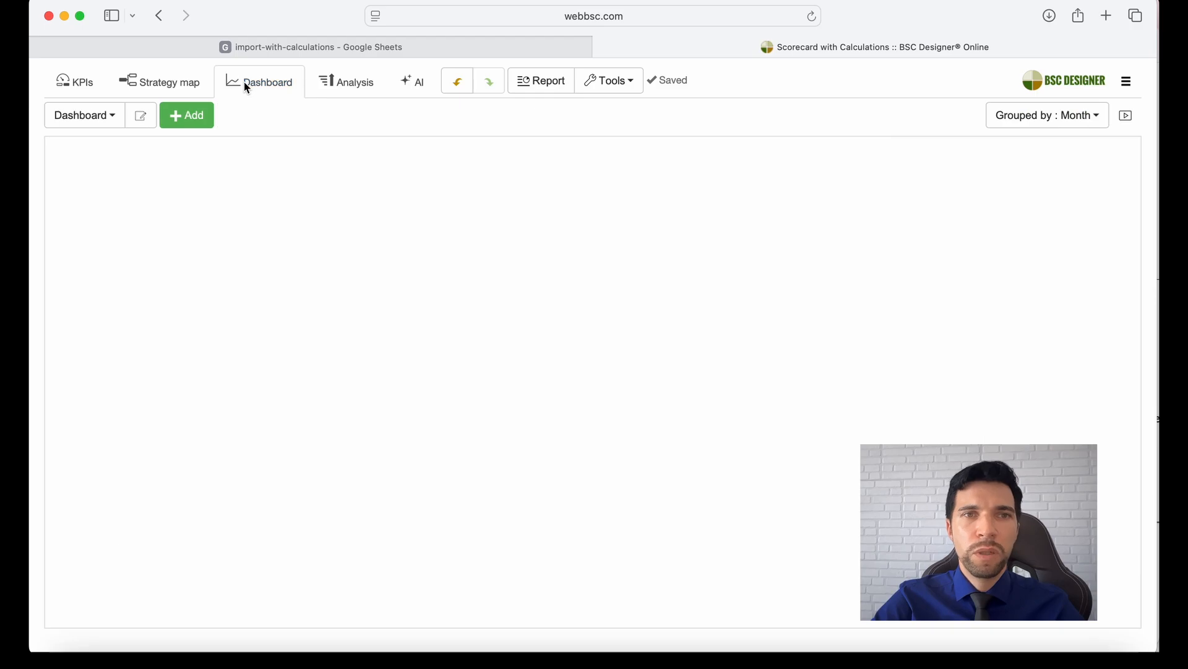
left_click(212, 117)
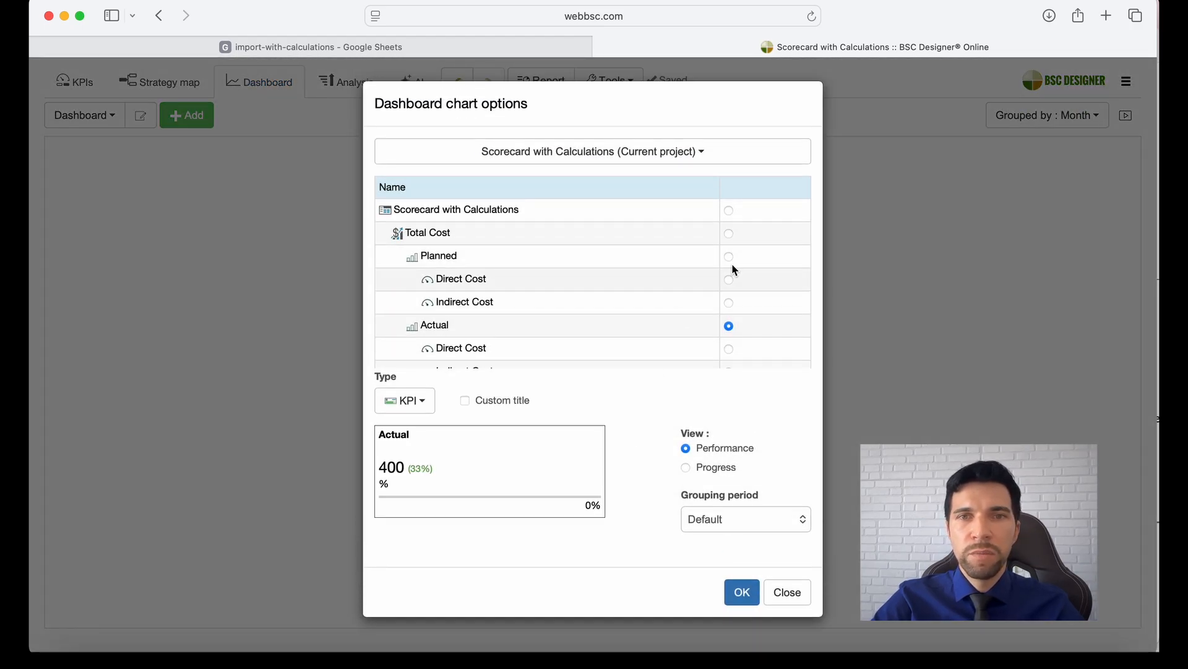
left_click(729, 257)
left_click(741, 592)
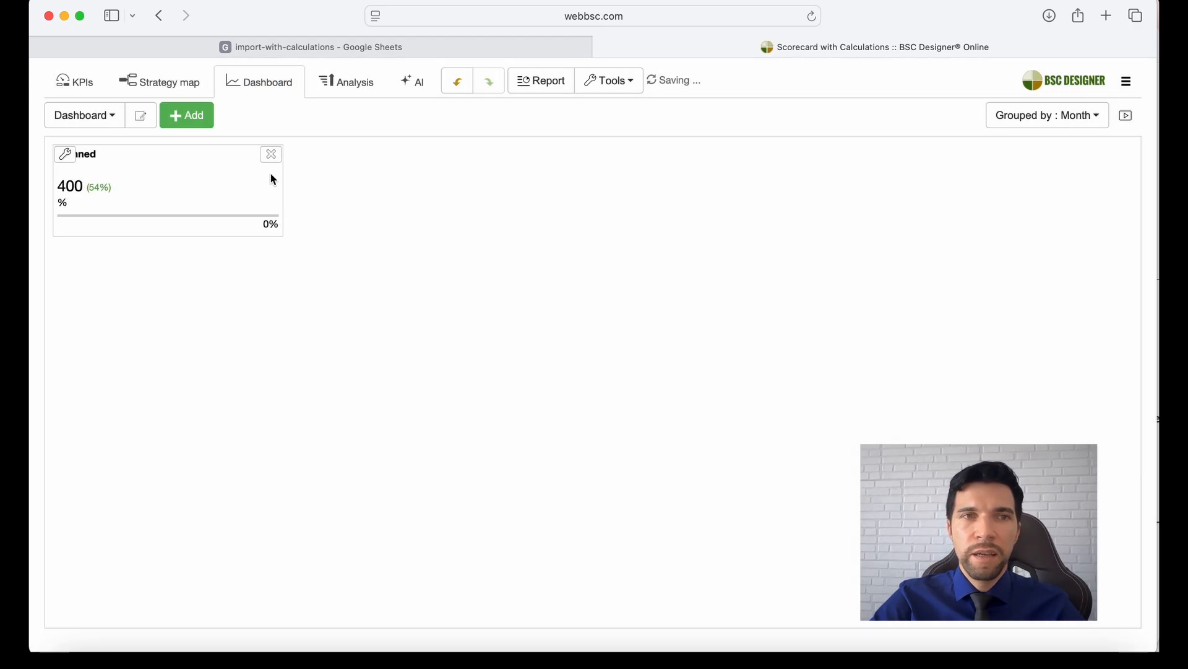
Add a Key Metric chart for the Actual item to the dashboard.
left_click(194, 125)
left_click(421, 401)
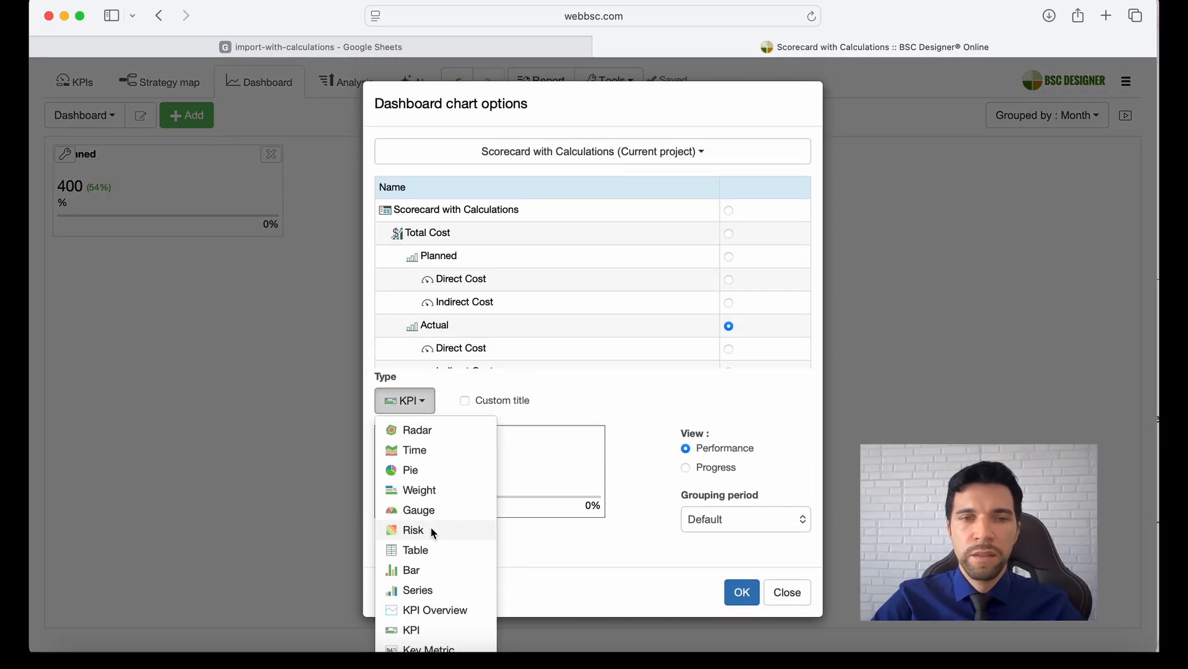
scroll(433, 532, "down", 3)
left_click(438, 557)
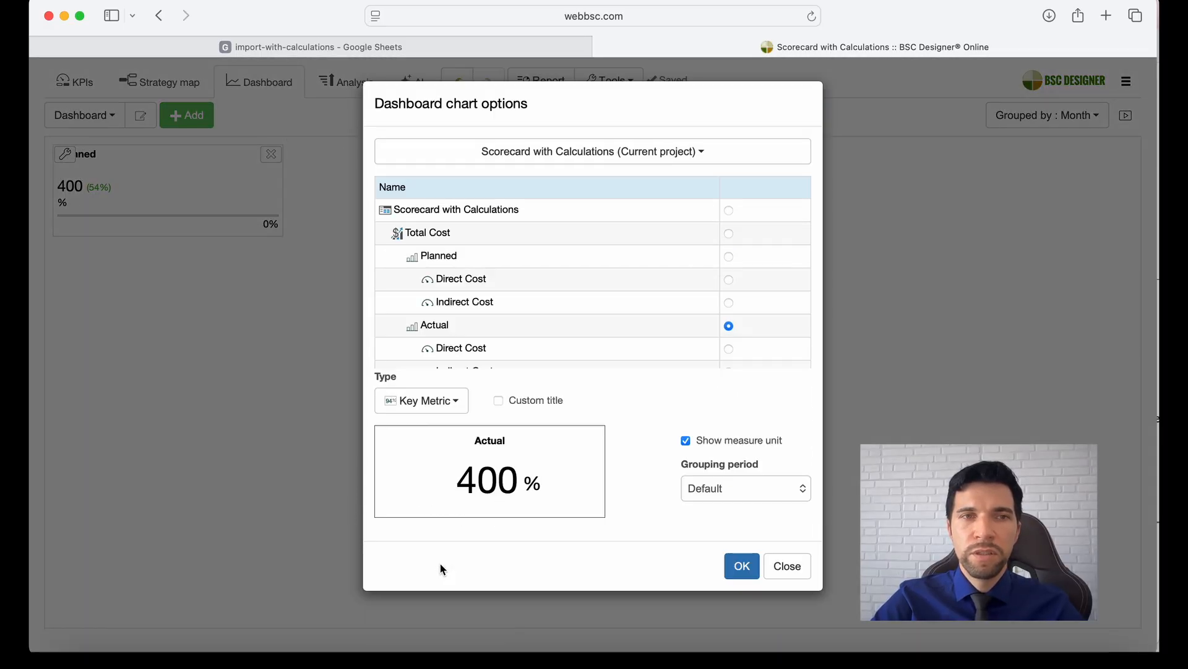
left_click(742, 567)
Add a Time chart to the dashboard that plots the values of the planned Direct Cost and Indirect Cost.
left_click(194, 116)
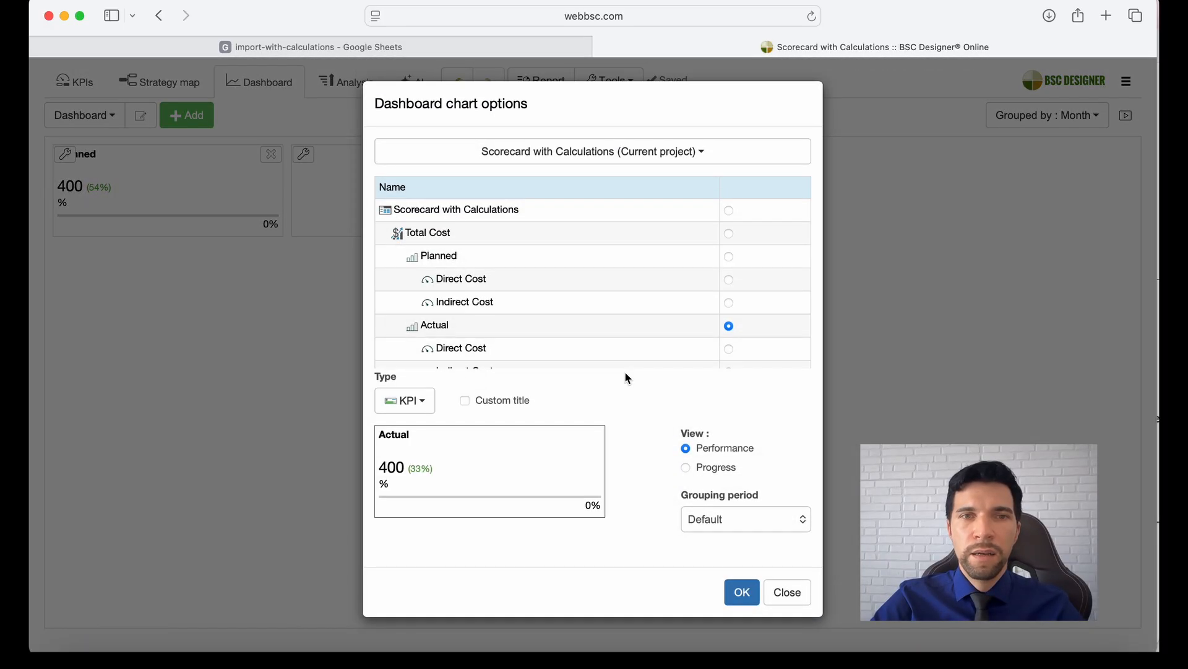
scroll(630, 292, "down", 2)
scroll(629, 293, "up", 2)
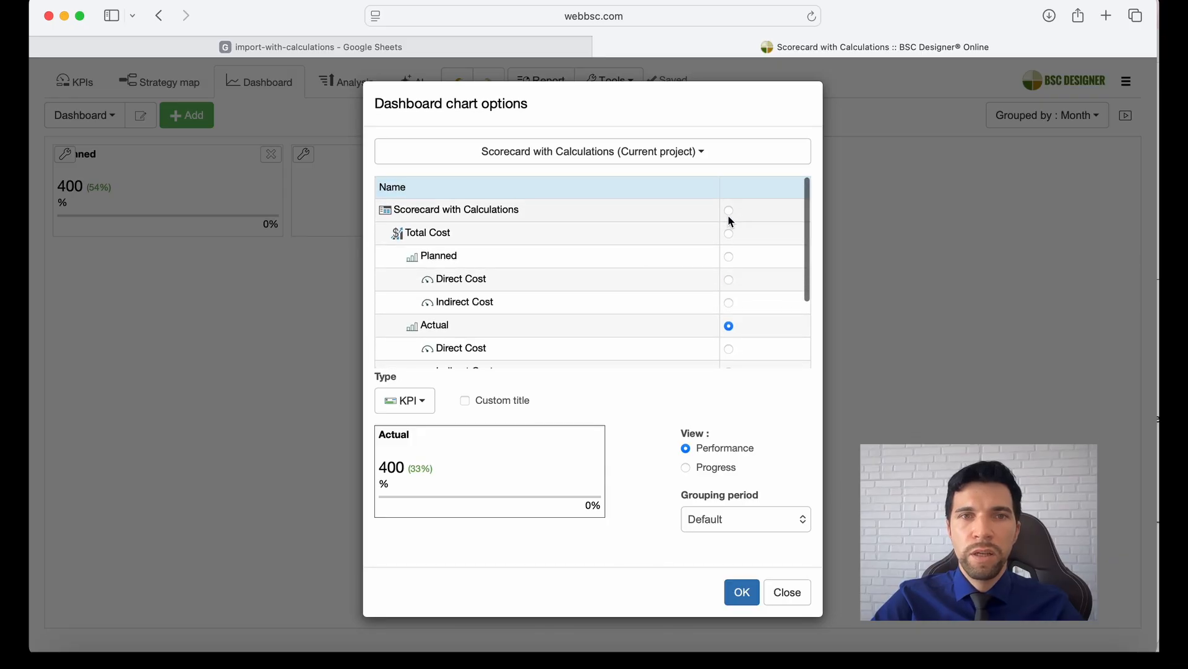
scroll(711, 227, "down", 3)
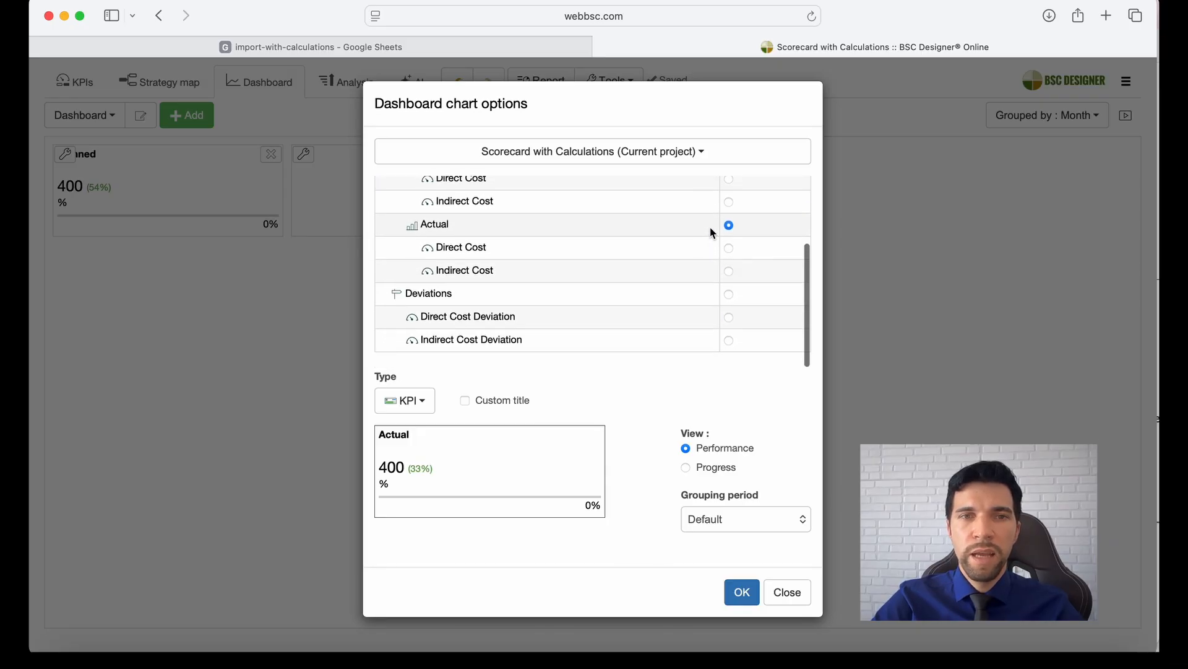
scroll(711, 228, "up", 1)
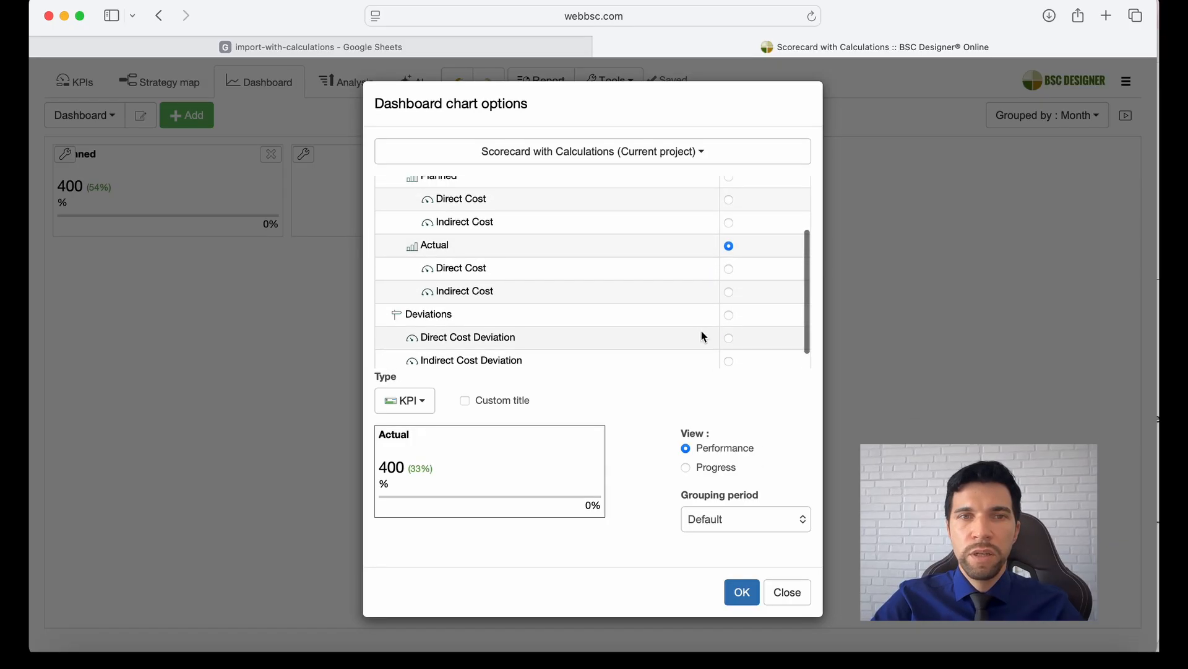
scroll(702, 332, "up", 3)
left_click(729, 278)
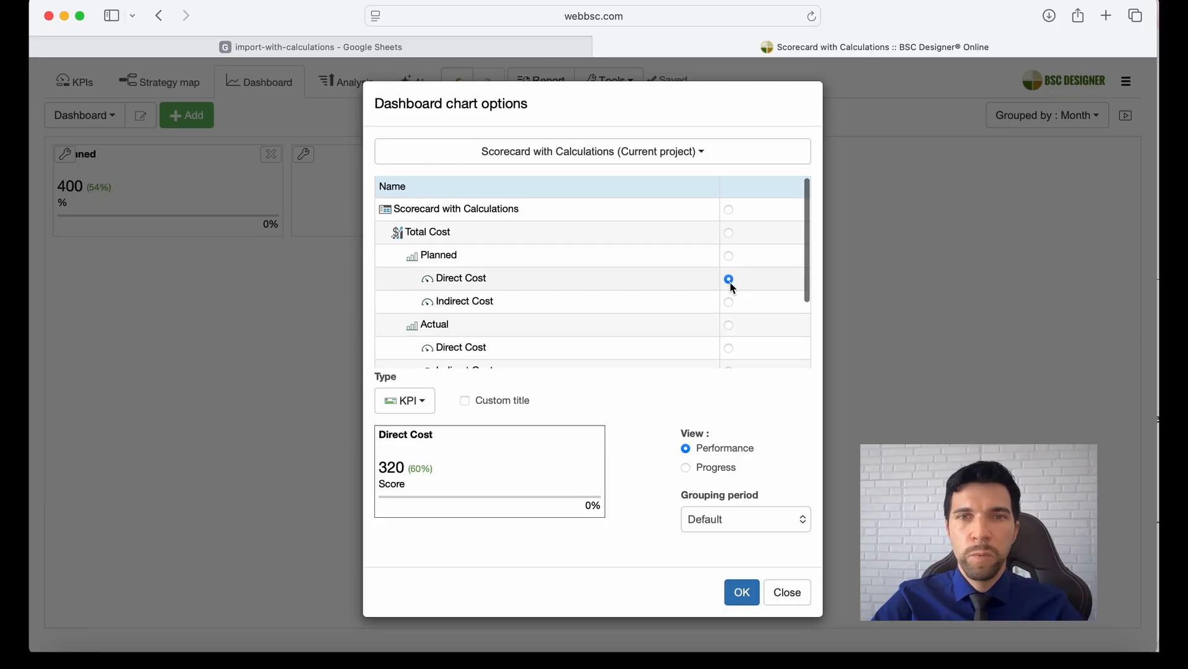
left_click(427, 400)
left_click(426, 450)
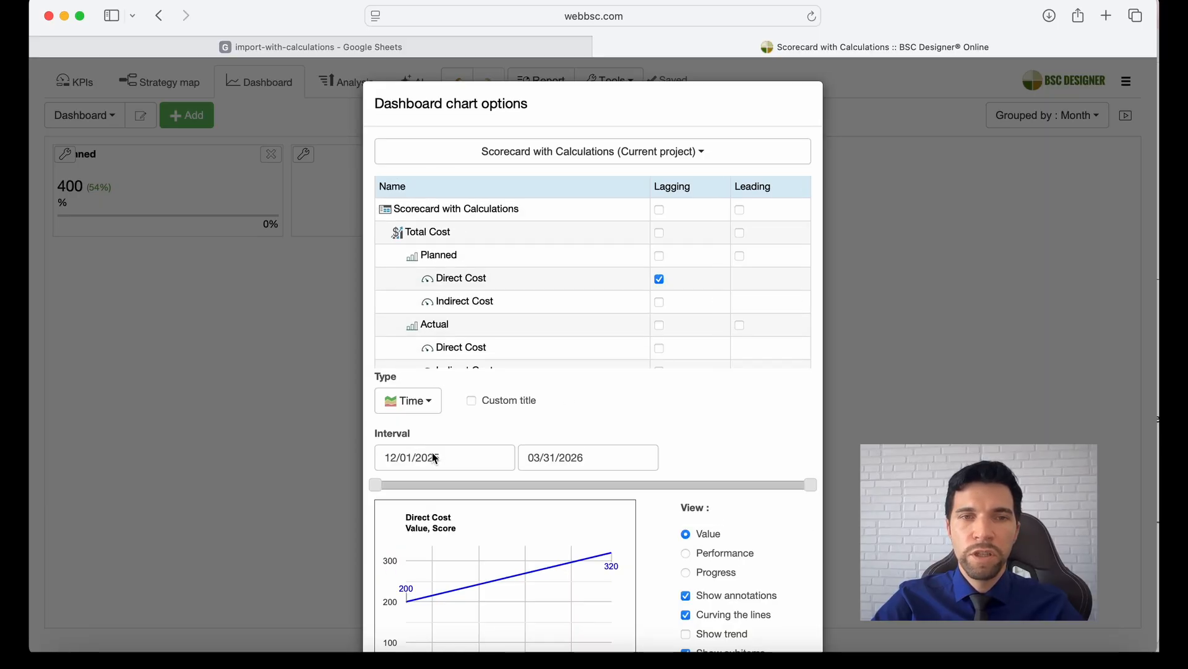
scroll(723, 584, "down", 5)
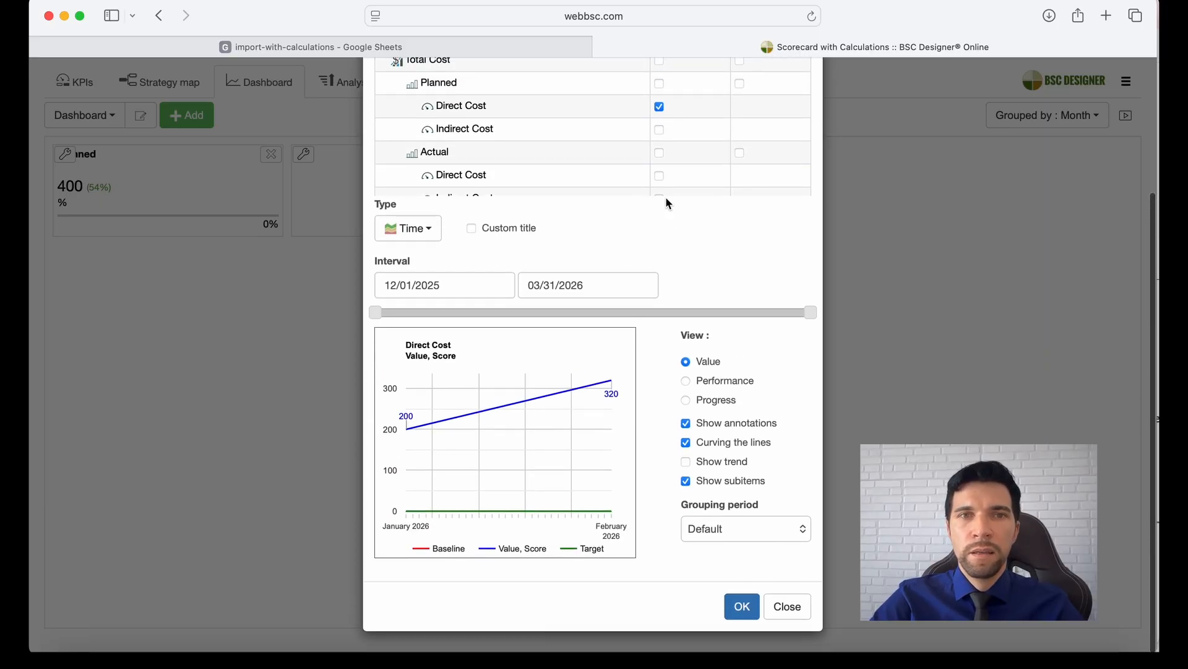
left_click(660, 129)
scroll(661, 132, "down", 2)
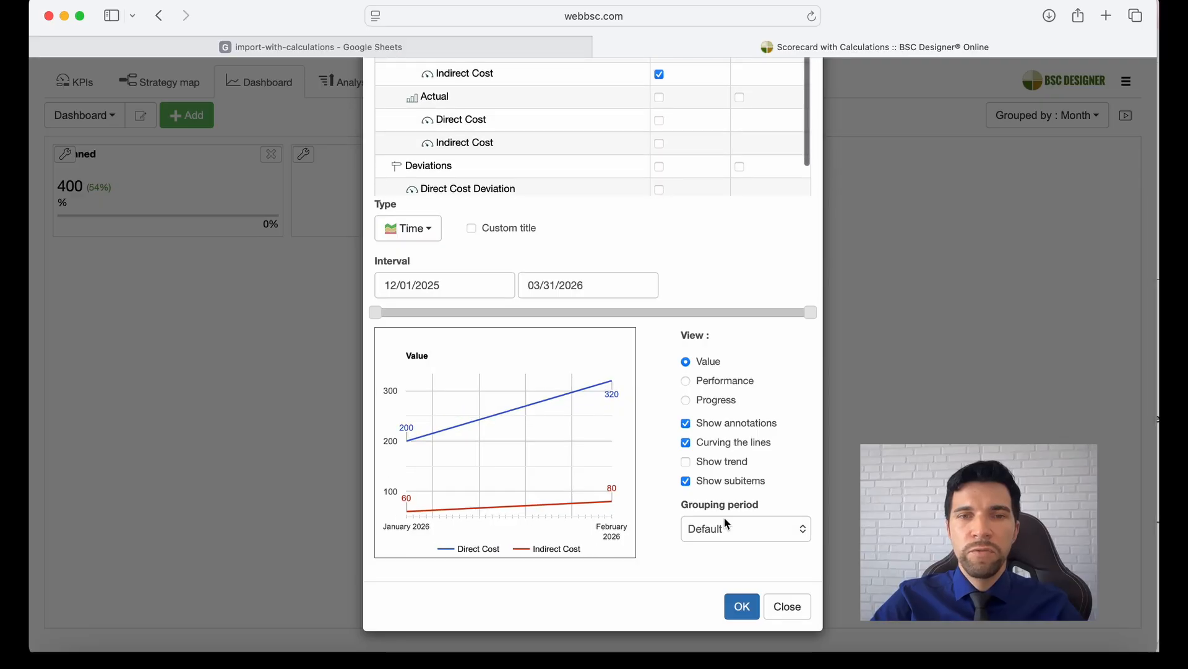
left_click(743, 606)
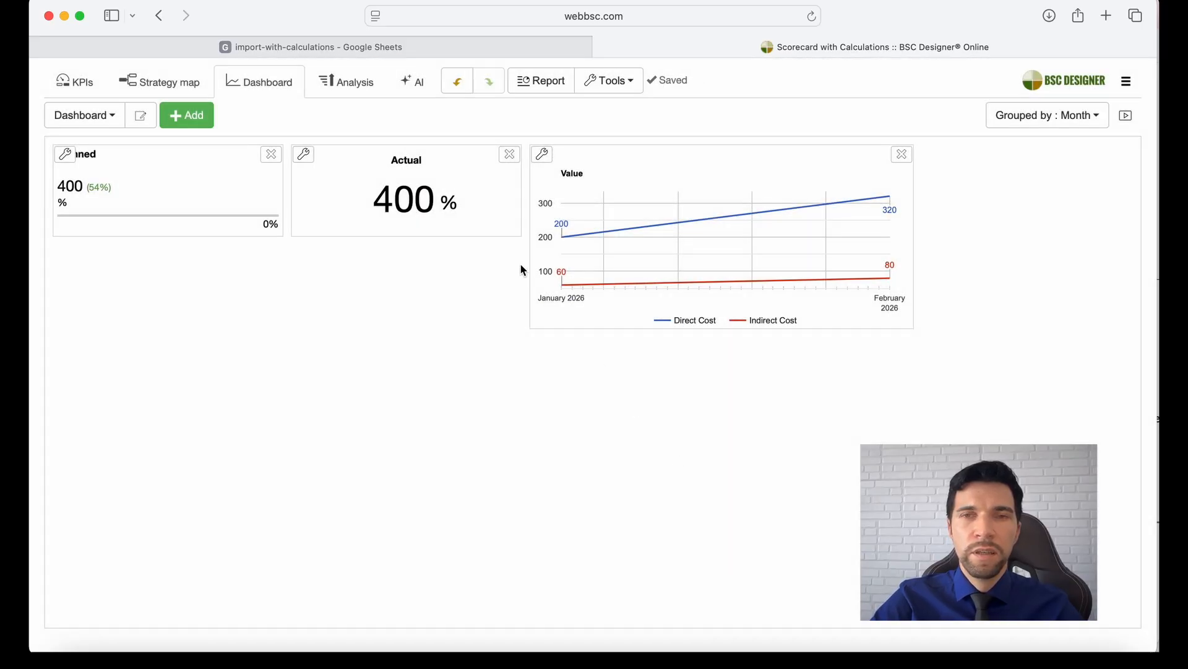
Add a Bar chart of the Planned item to the dashboard and enlarge it to the combined width of the Planned and Actual tiles.
left_click(181, 123)
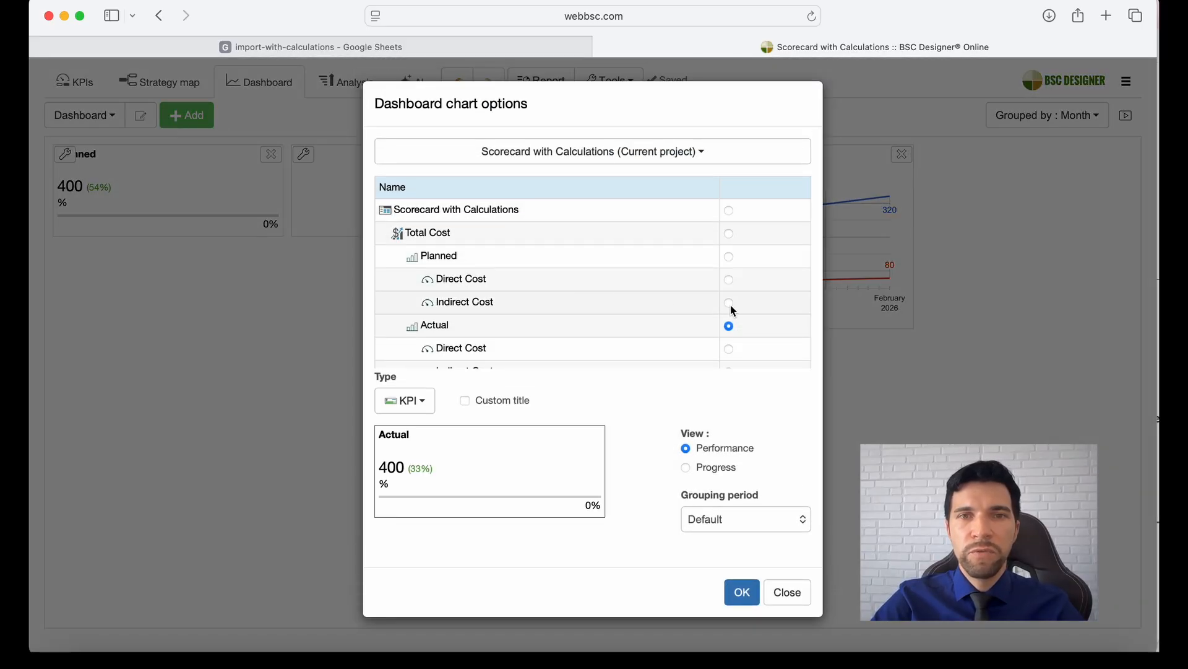
left_click(729, 256)
left_click(420, 403)
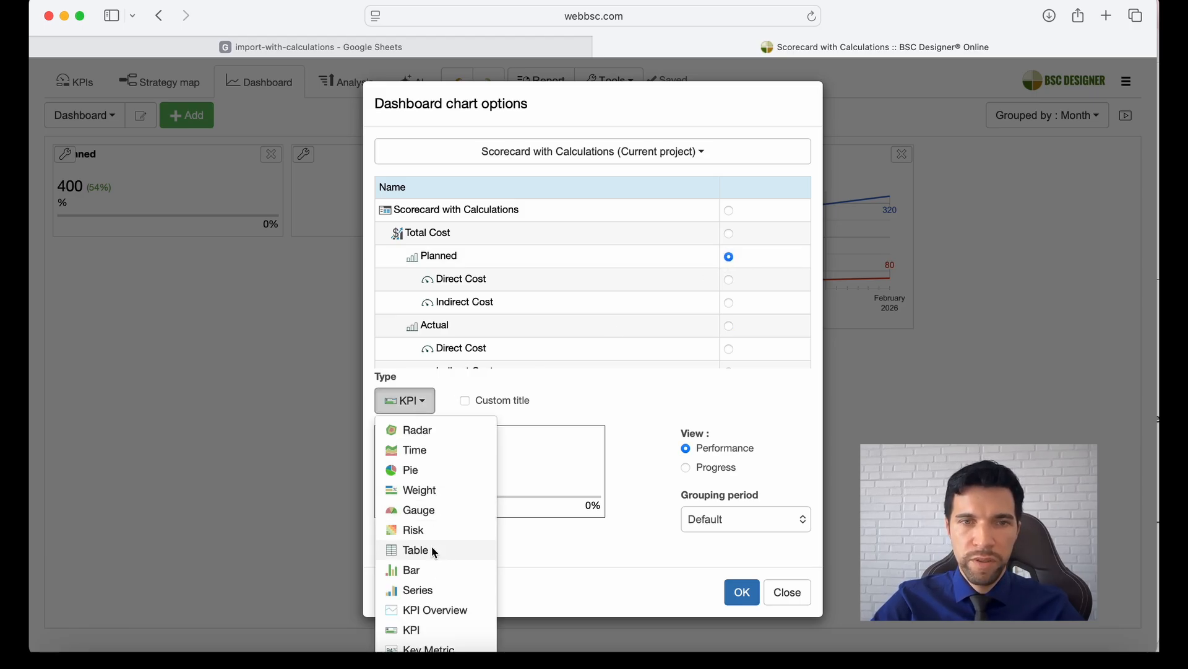
left_click(429, 570)
scroll(609, 369, "down", 3)
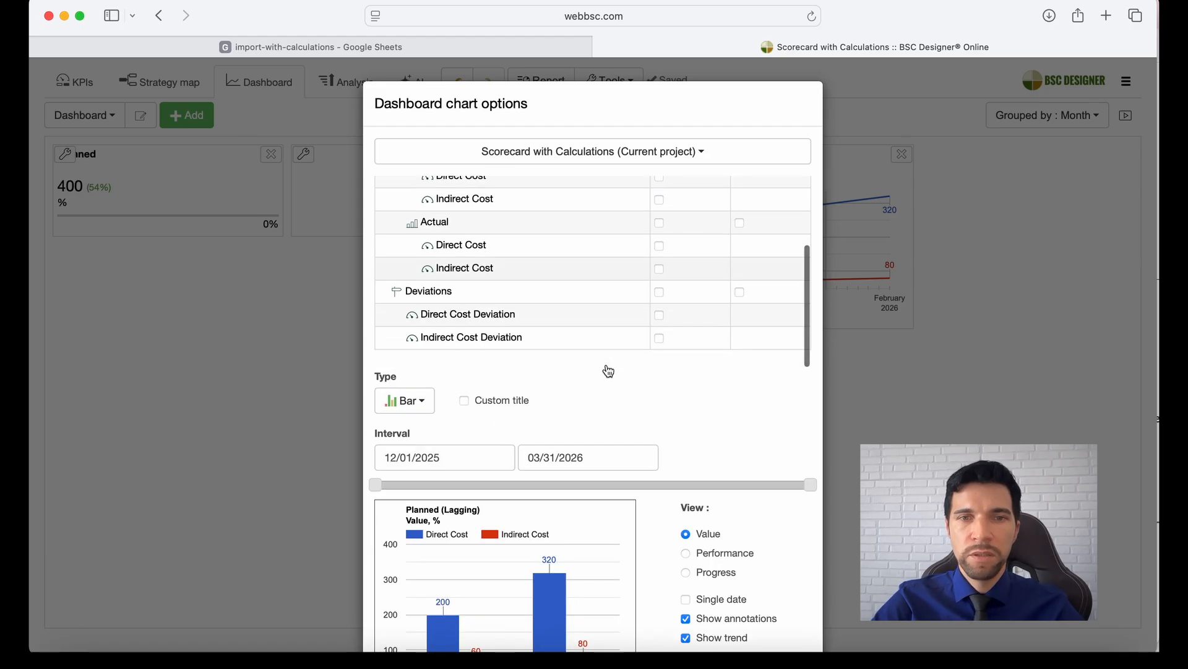
scroll(627, 313, "up", 3)
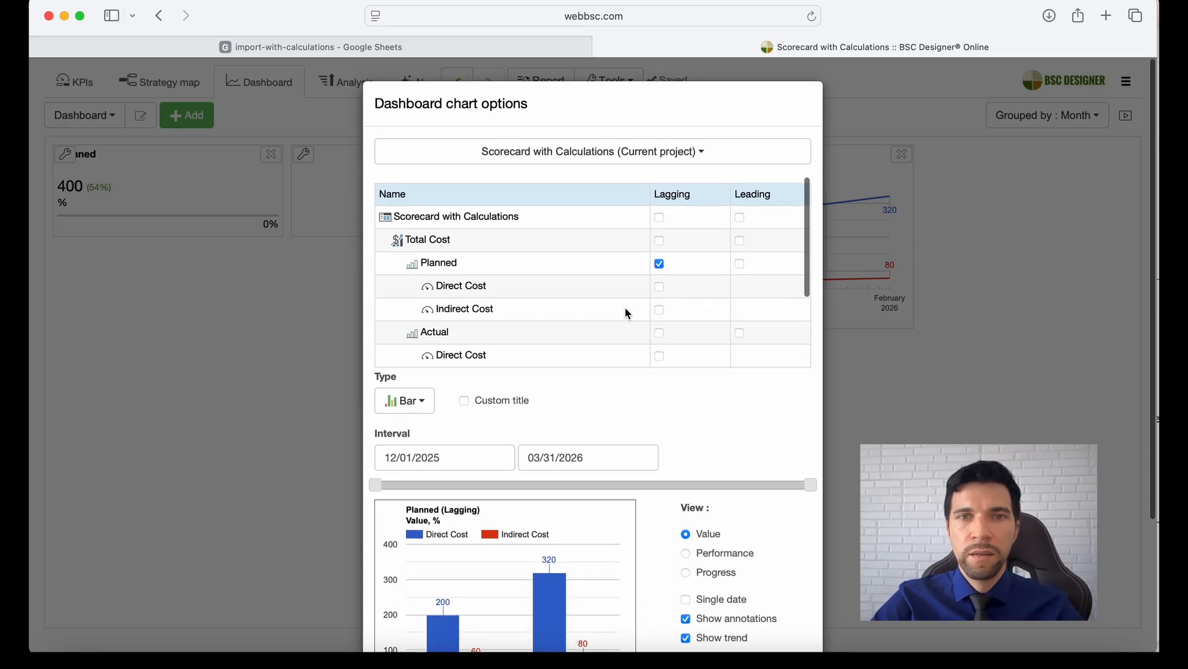
scroll(710, 279, "down", 3)
scroll(737, 437, "down", 2)
scroll(737, 437, "down", 3)
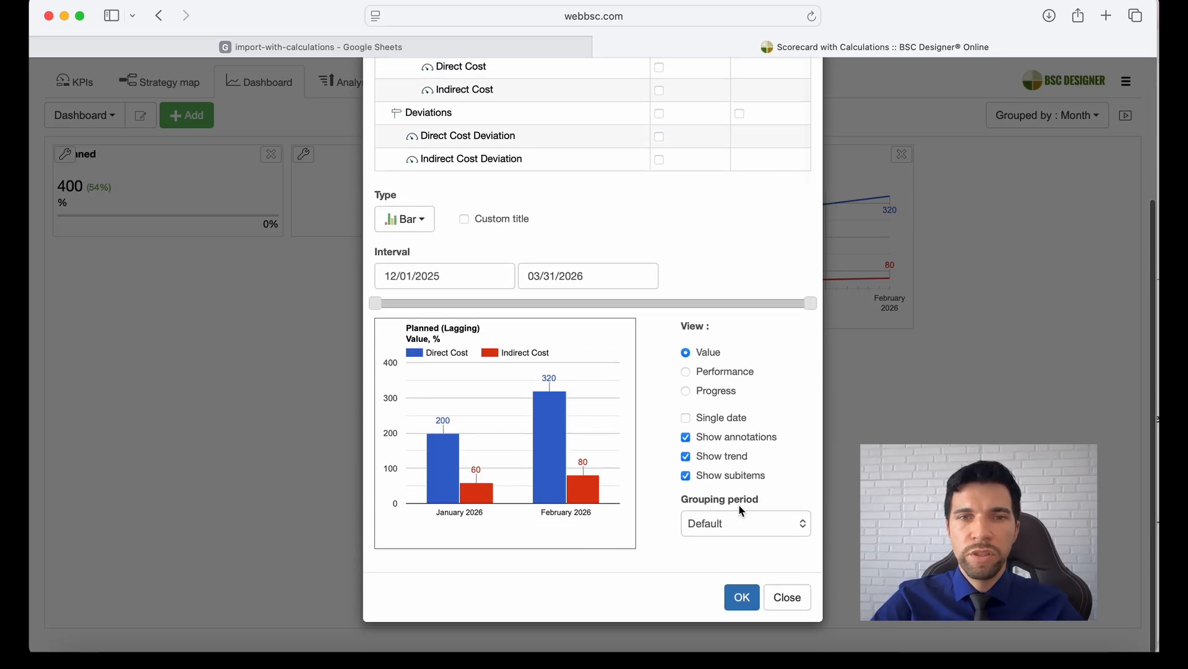
left_click(743, 598)
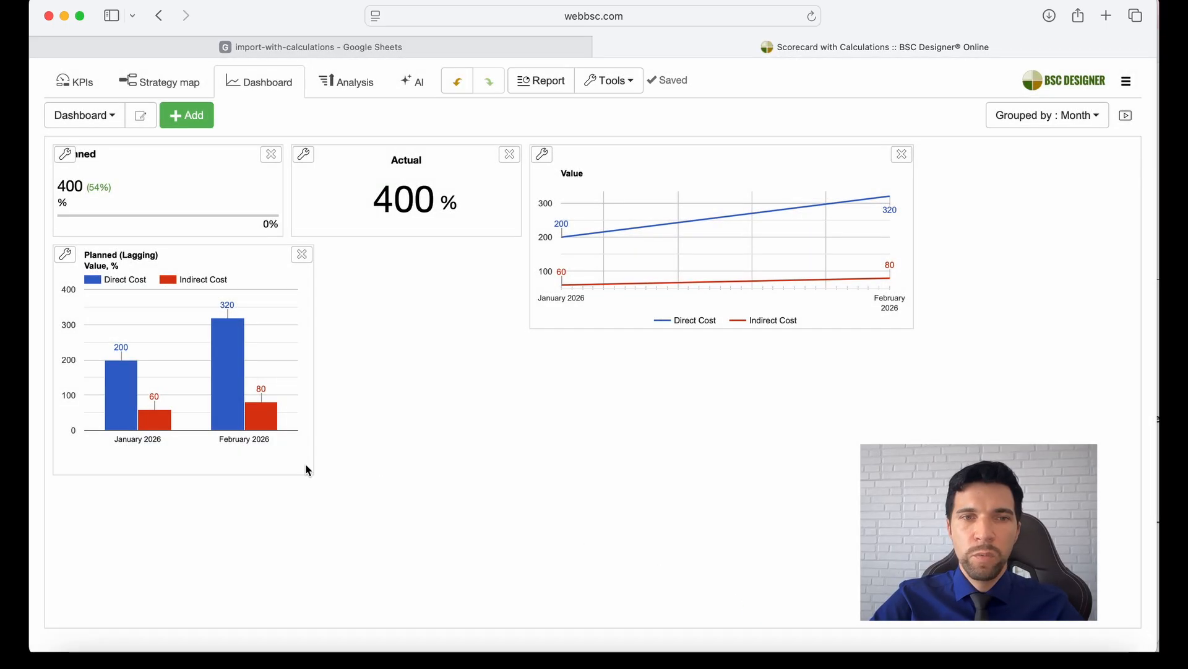
left_click_drag(307, 469, 514, 503)
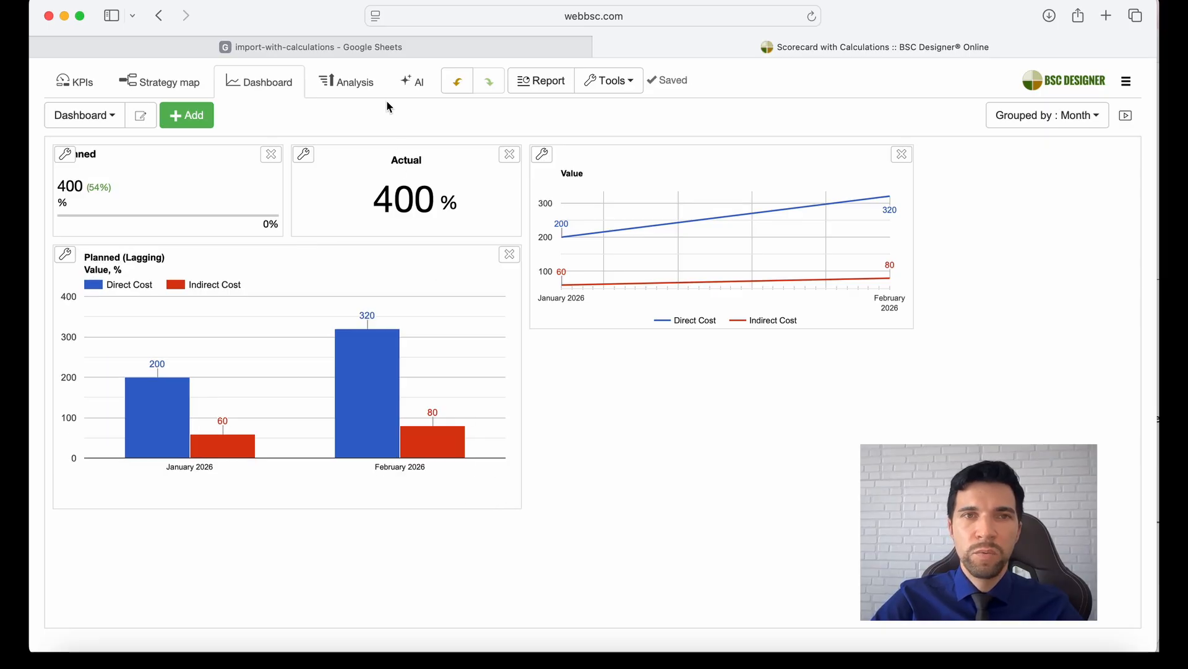
Review the AI assistant's prompt templates, and move the Planned bar chart slightly lower on the dashboard.
left_click(412, 83)
left_click(179, 626)
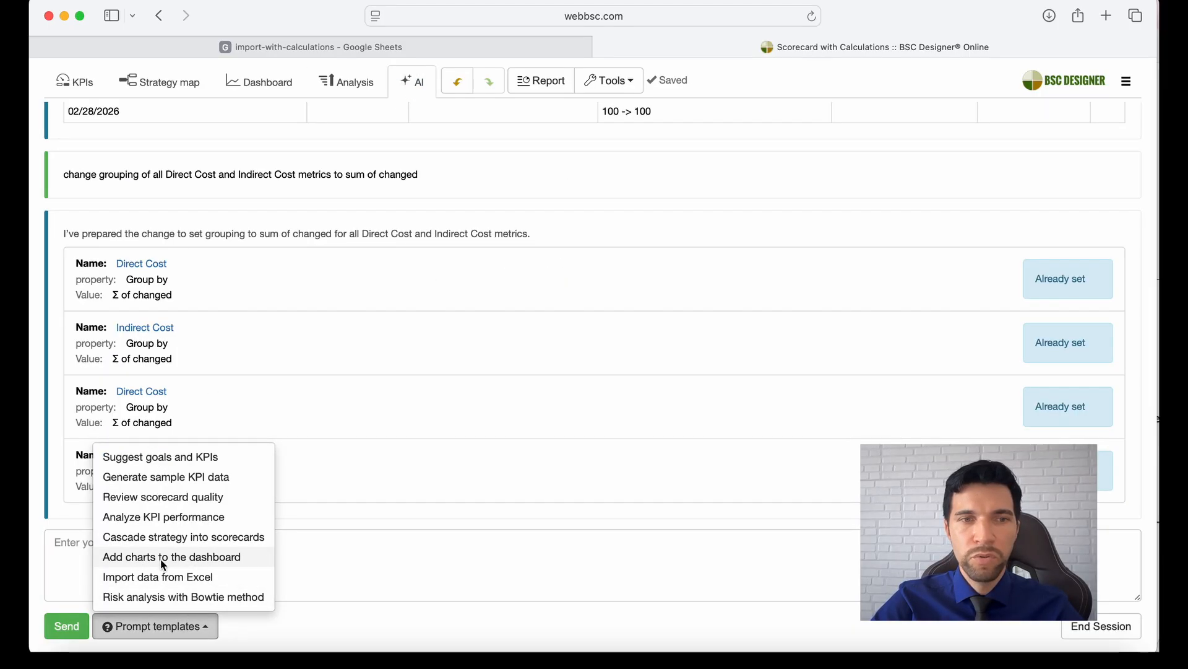
left_click(374, 493)
left_click(289, 82)
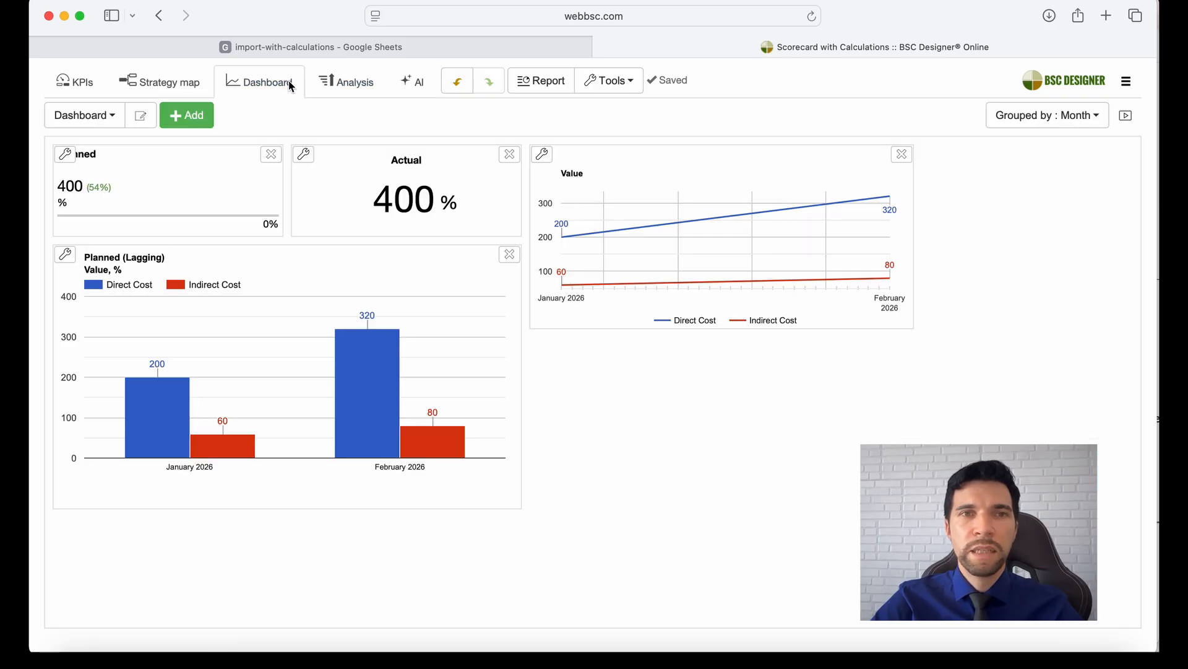
left_click_drag(342, 279, 277, 282)
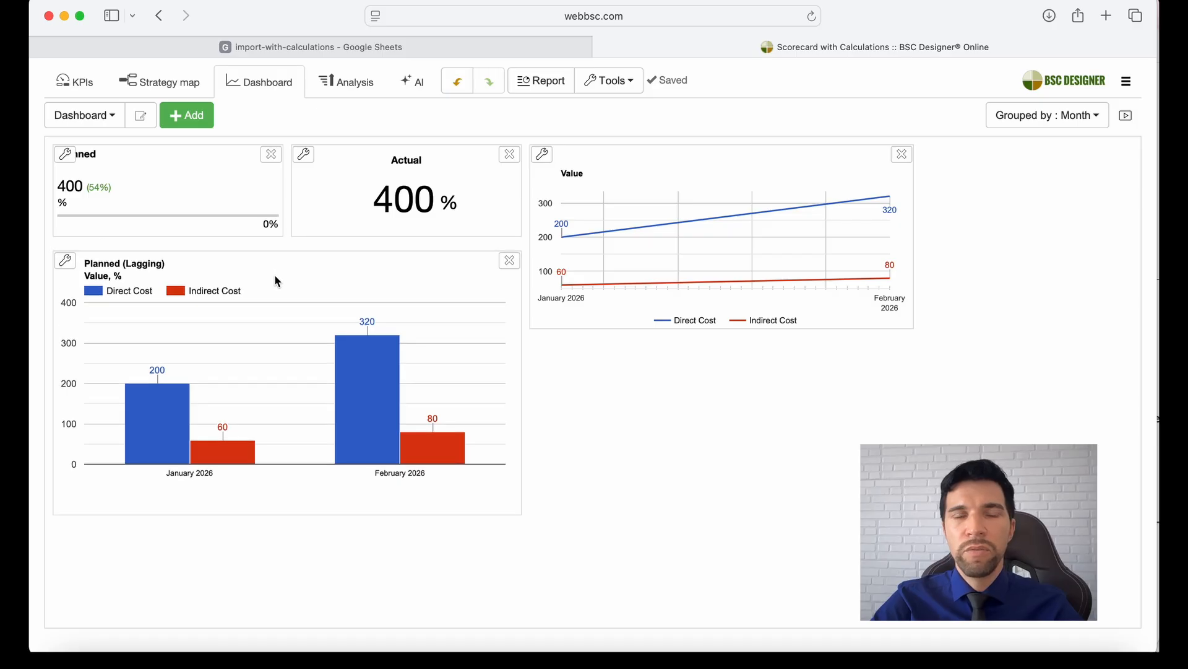
Return to the KPI list and set the unit of measure of the planned Indirect Cost to $.
left_click(55, 83)
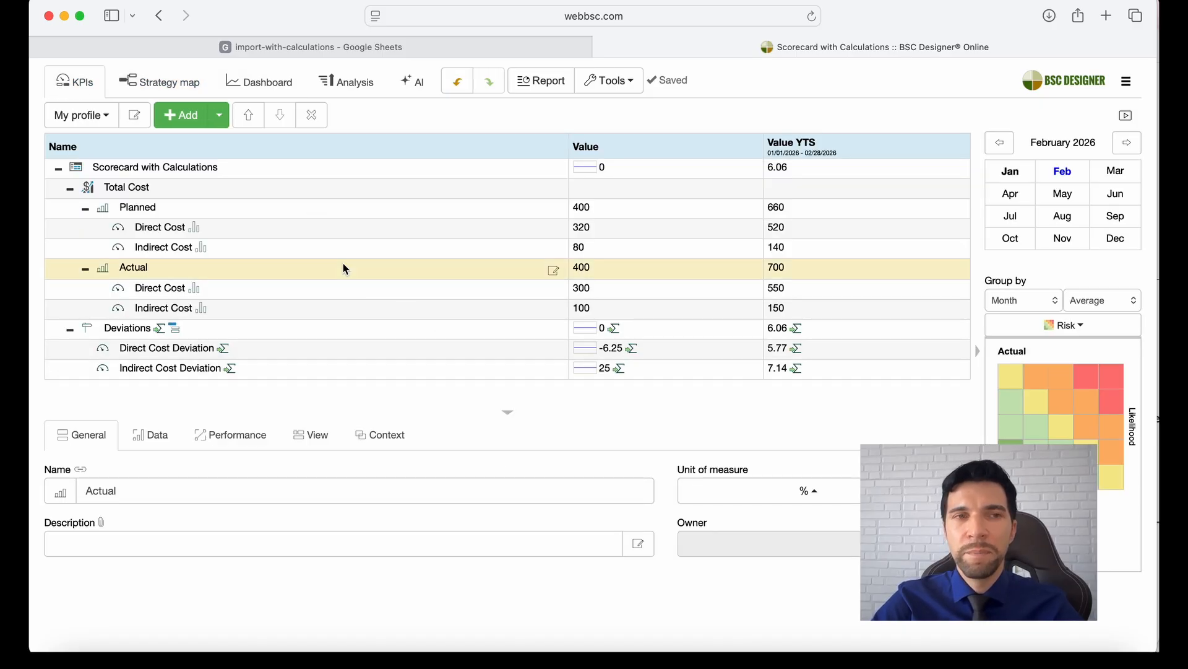
left_click(358, 227)
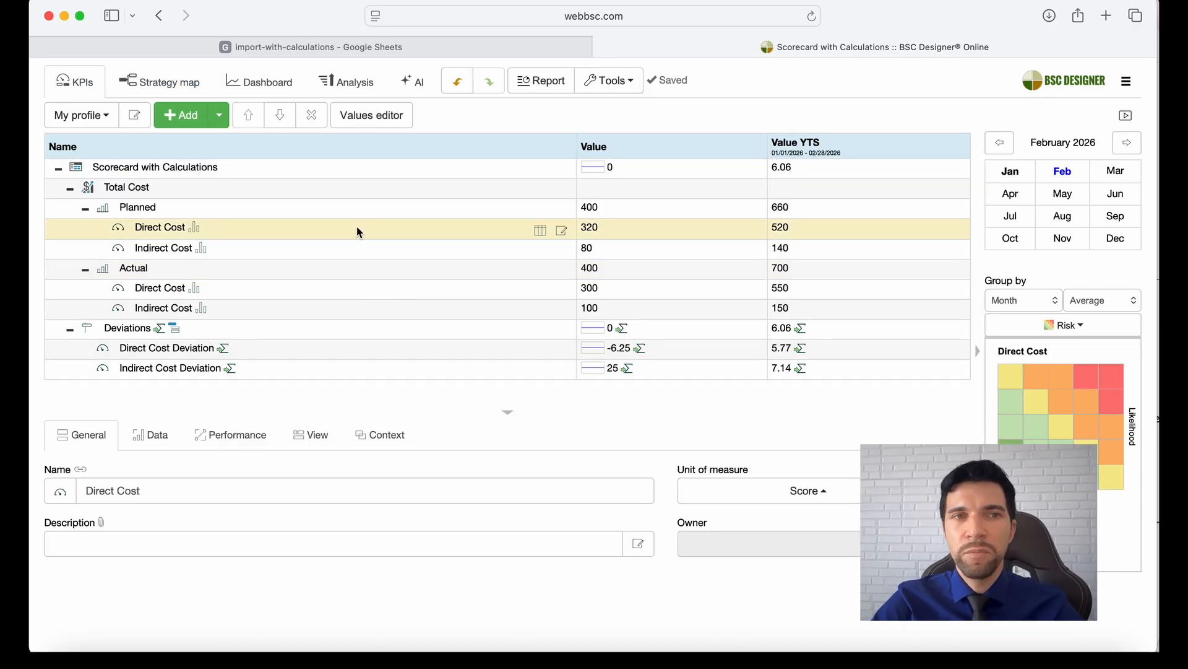
left_click(795, 492)
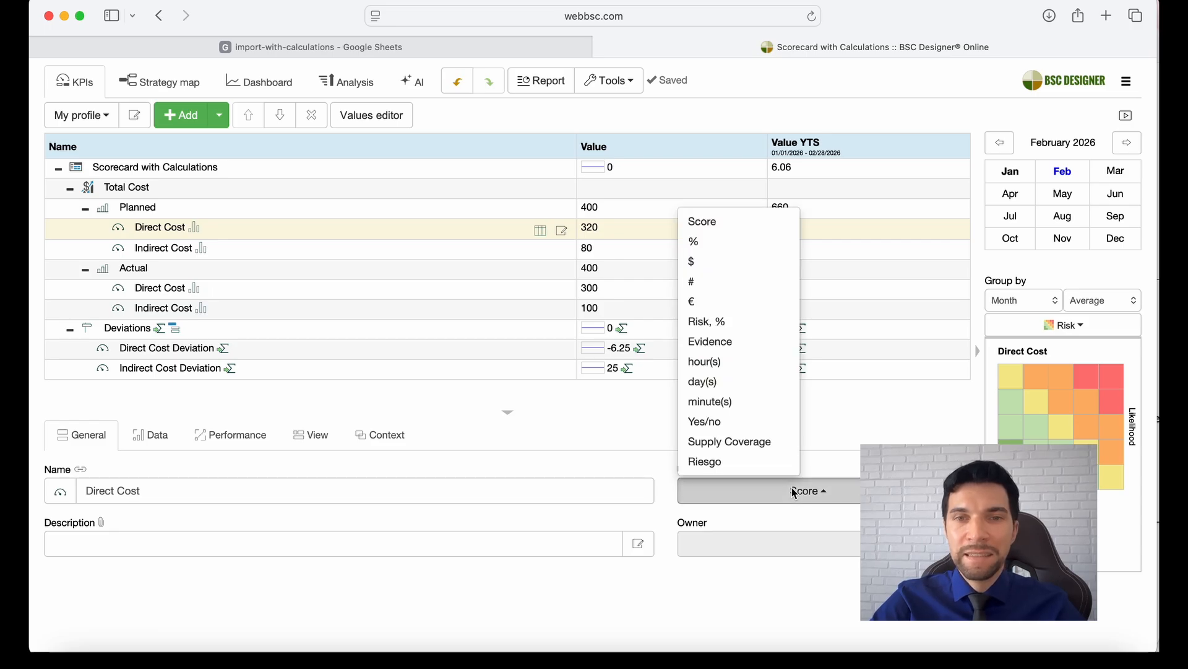
left_click(459, 245)
left_click(745, 492)
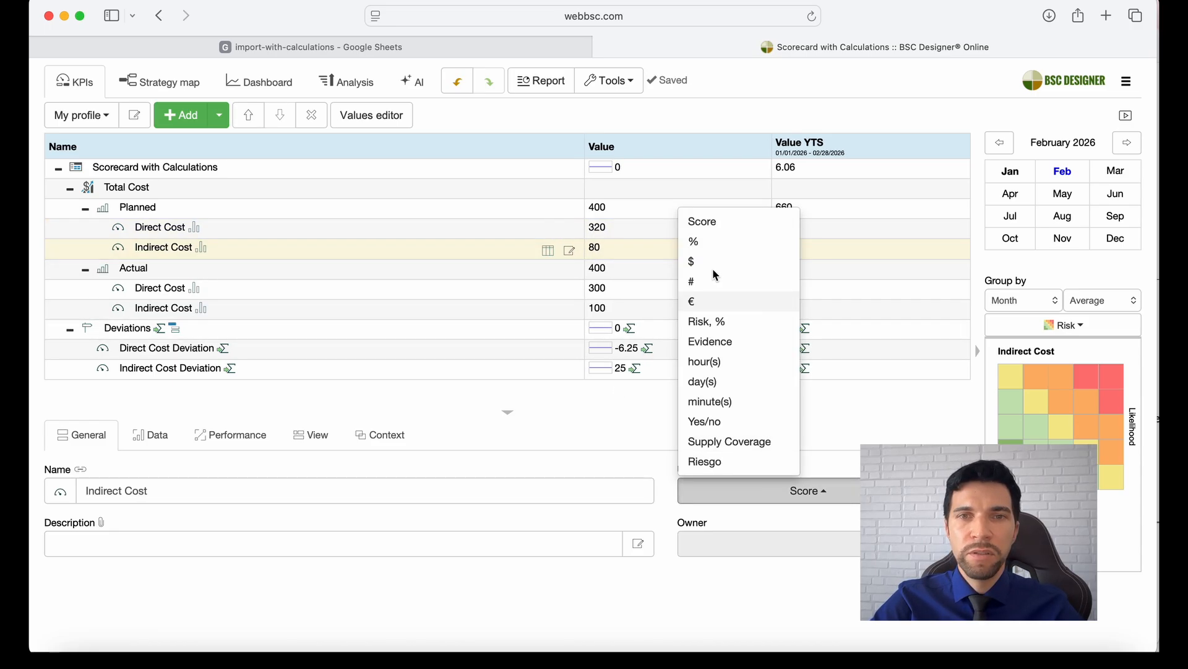
left_click(743, 262)
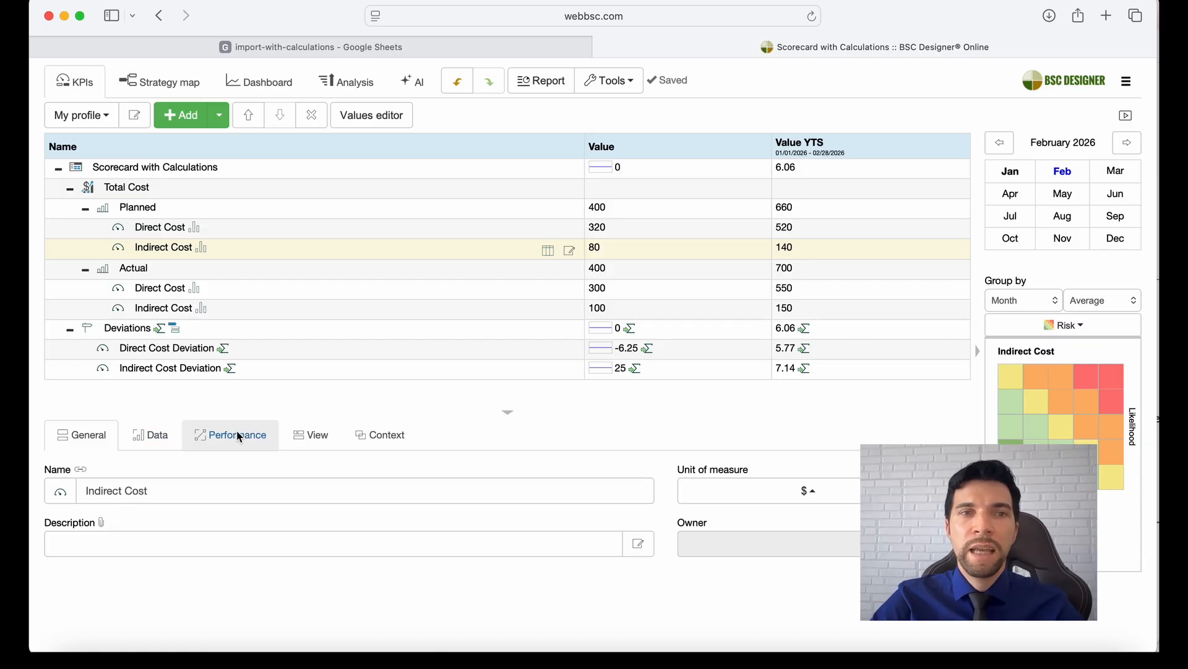
Review the planned Indirect Cost's dated entries in the Values editor and its history of changes.
double_click(258, 245)
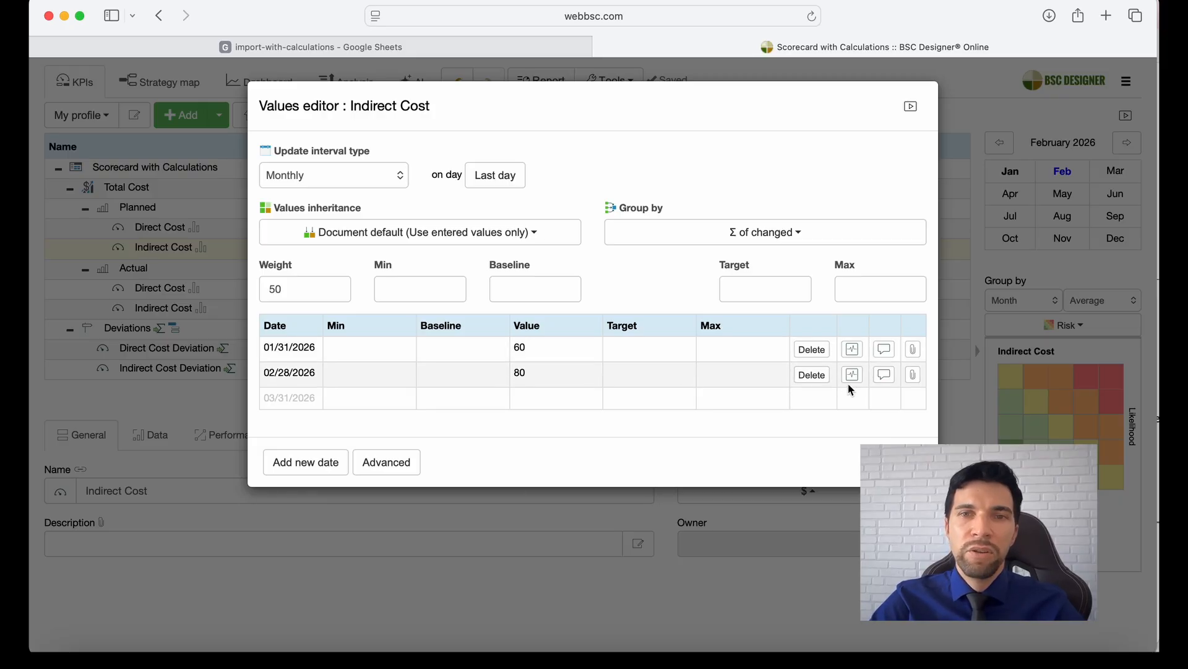
left_click(604, 553)
left_click(393, 437)
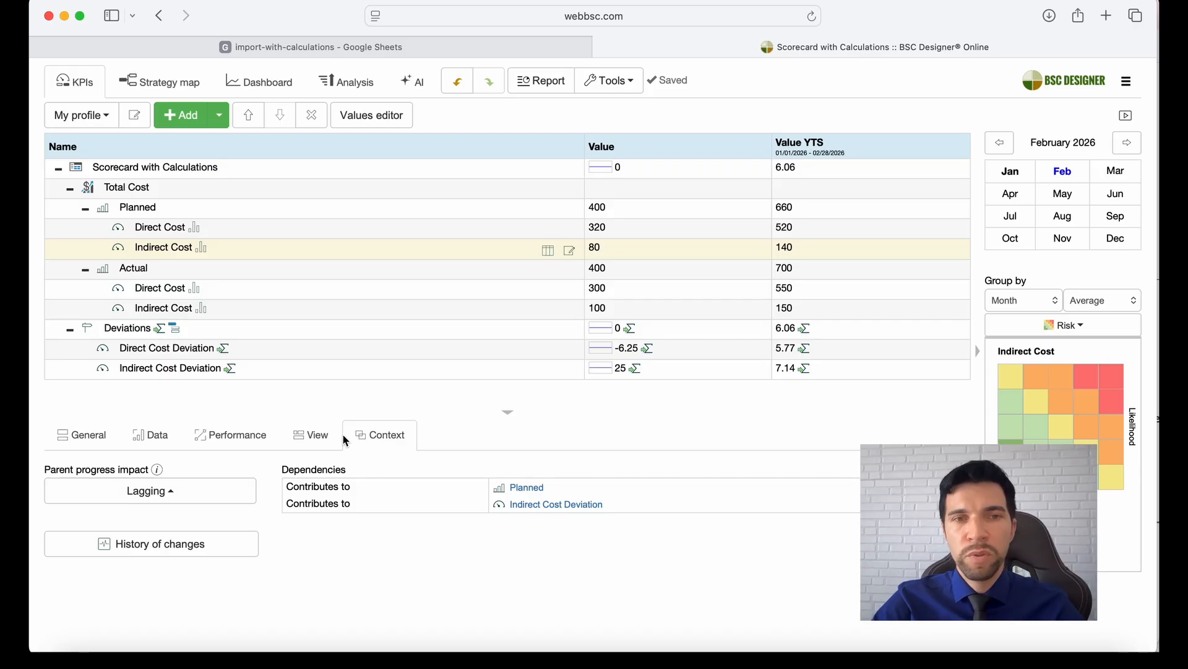
left_click(198, 544)
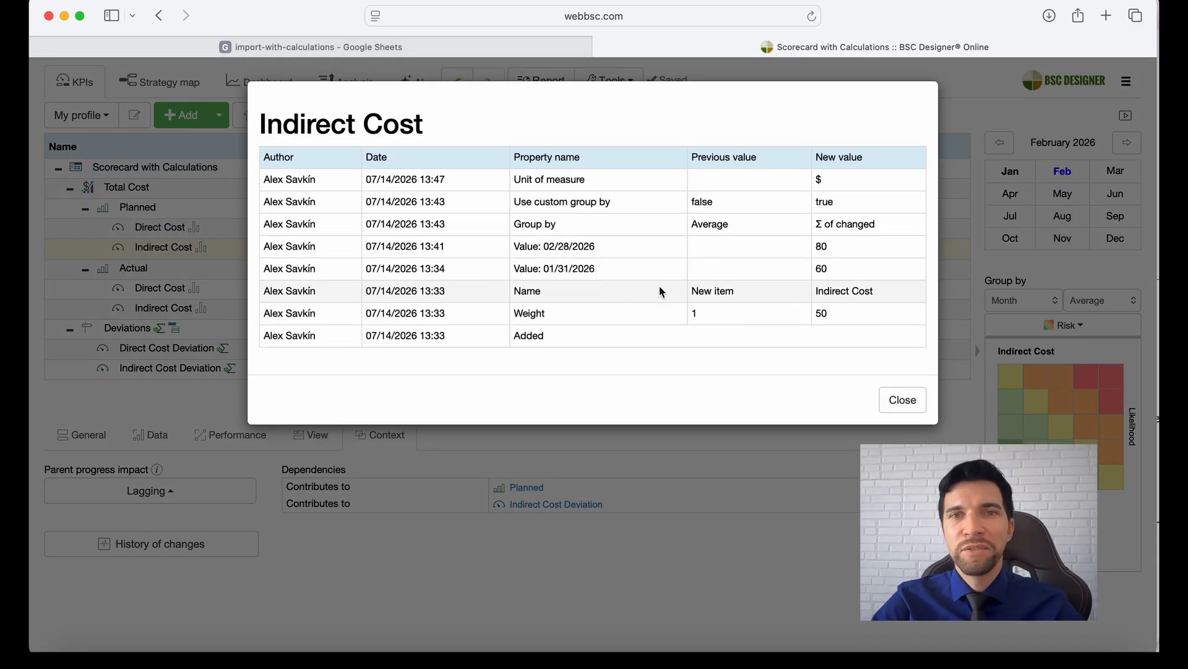
left_click(687, 465)
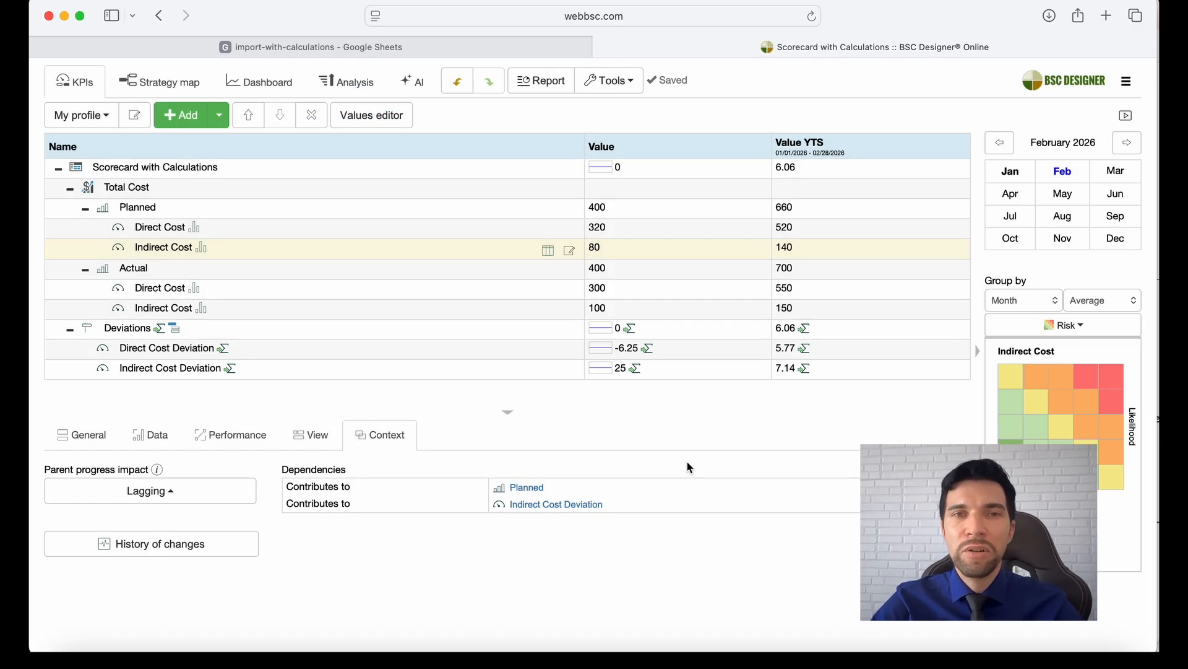
Return to the Indirect Cost's general properties and switch to the import-with-calculations spreadsheet in Google Sheets.
left_click(102, 442)
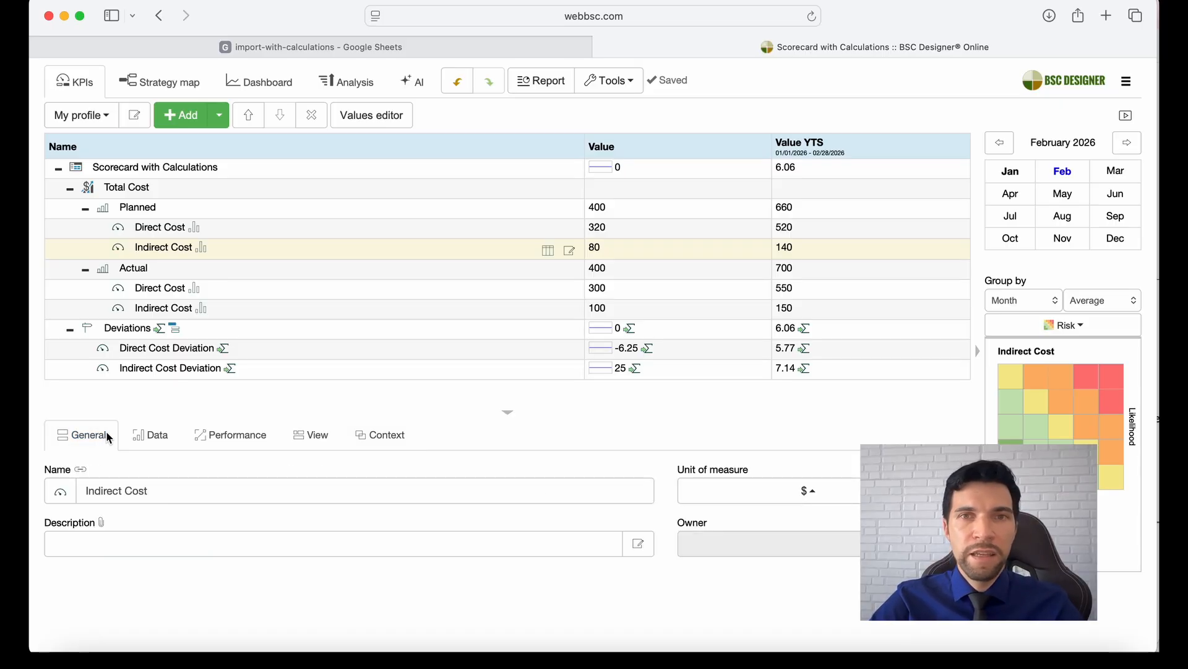
left_click(313, 47)
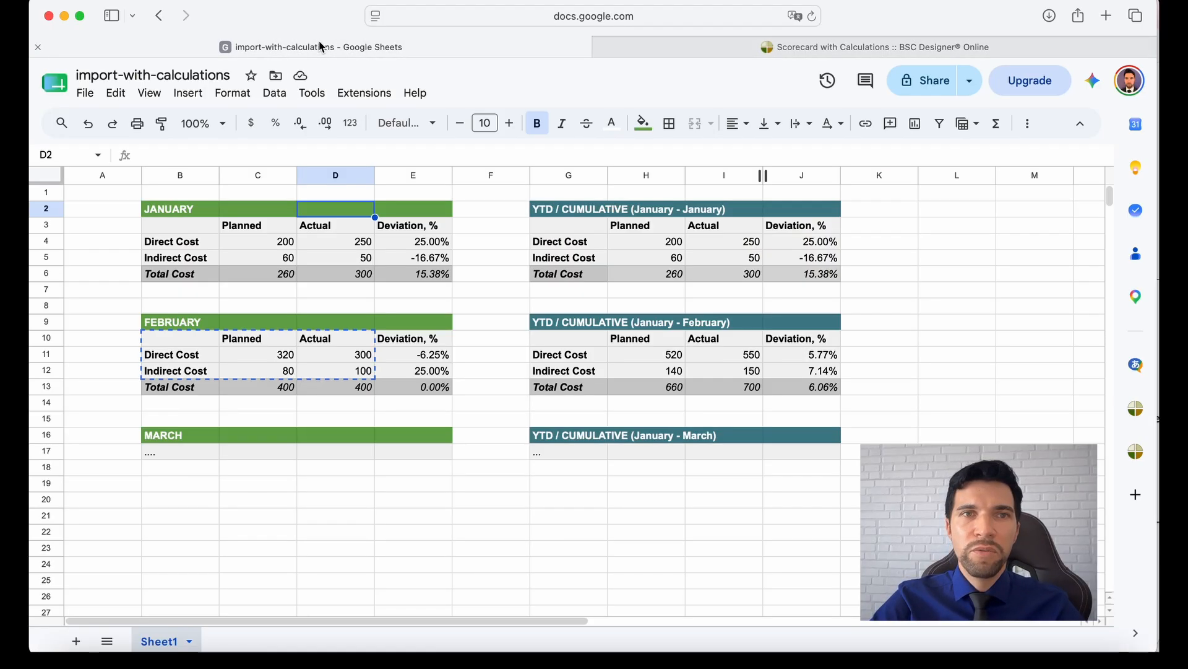